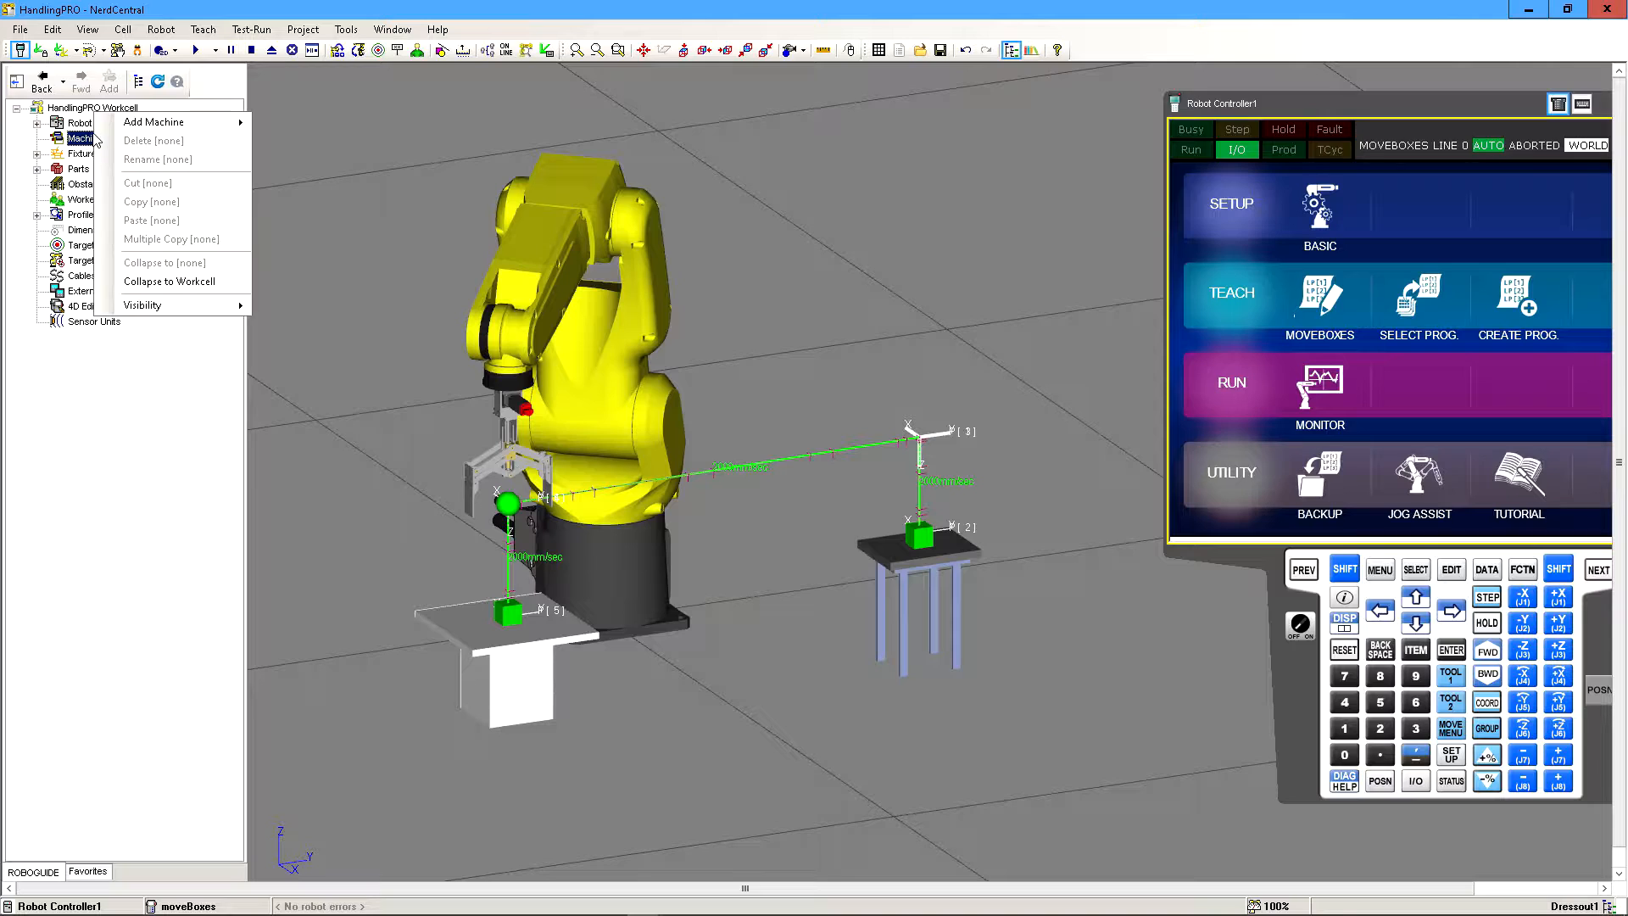
# - Add a machine to the workcell from the CAD library, using the cnvyr conveyor model in the Fixtures conveyer folder
pyautogui.moveTo(241, 122)
pyautogui.click(309, 125)
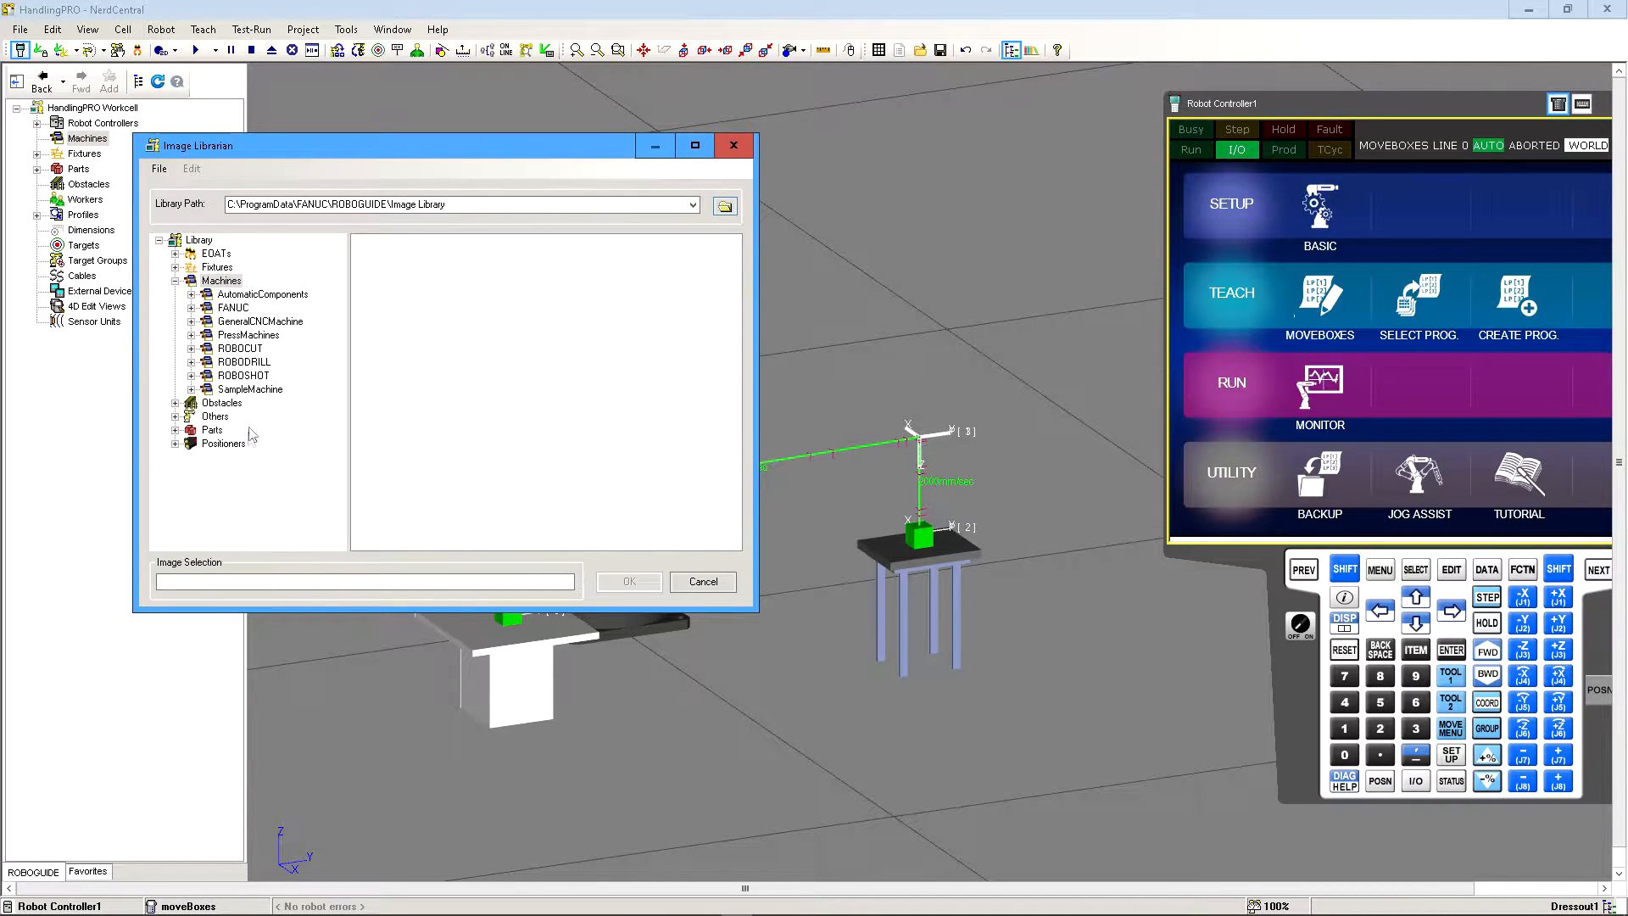
pyautogui.click(219, 267)
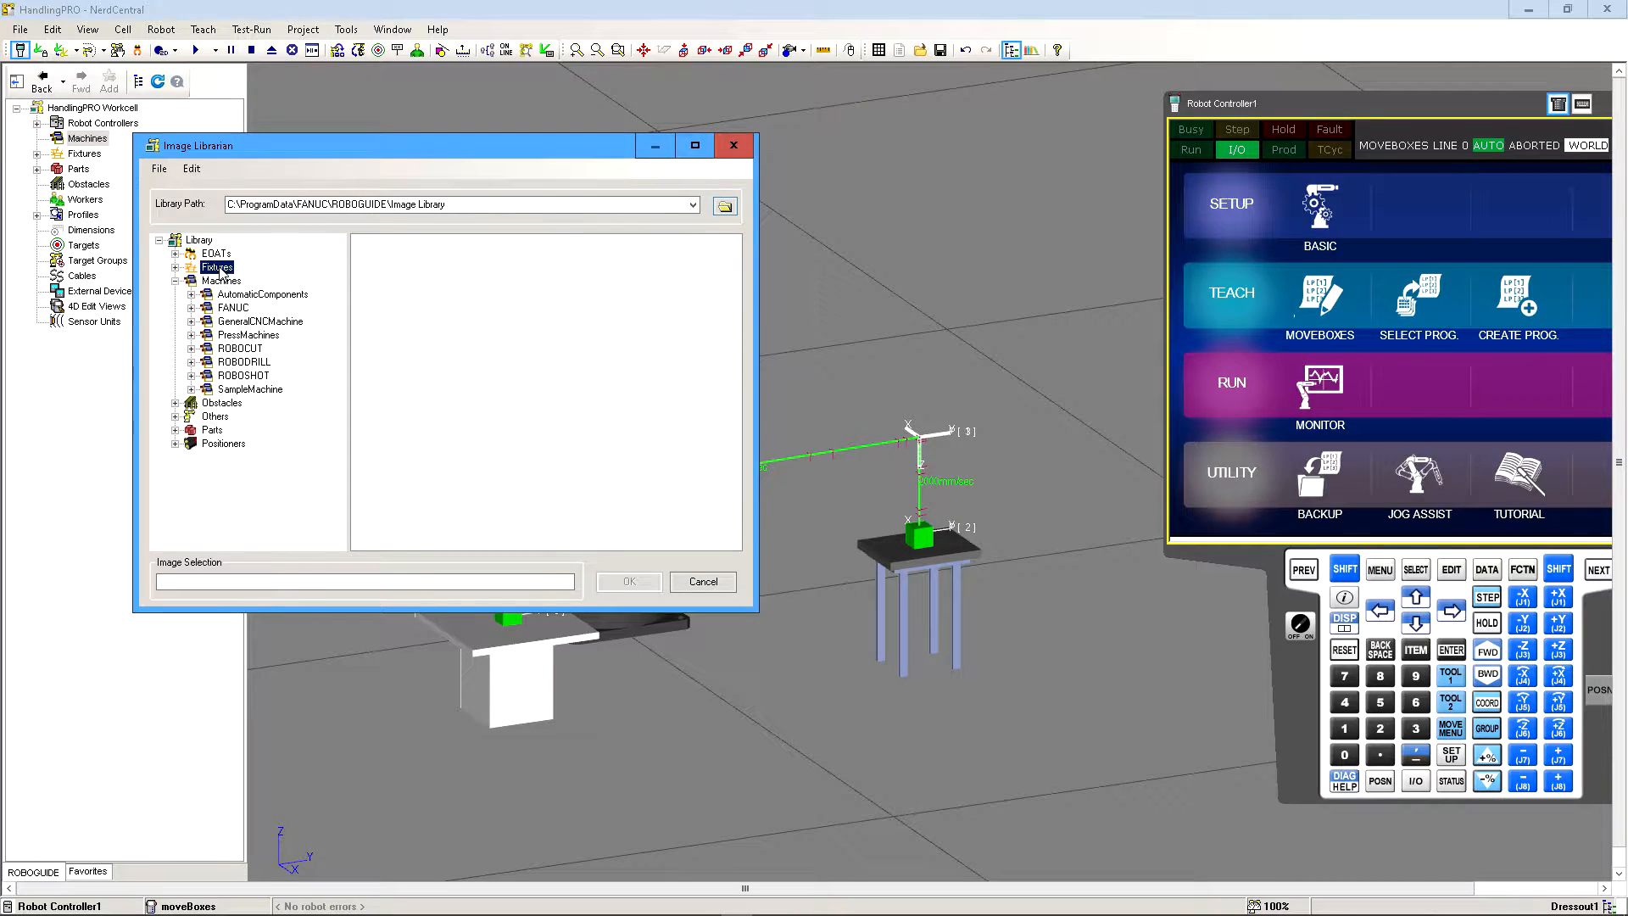
pyautogui.click(176, 267)
pyautogui.click(238, 291)
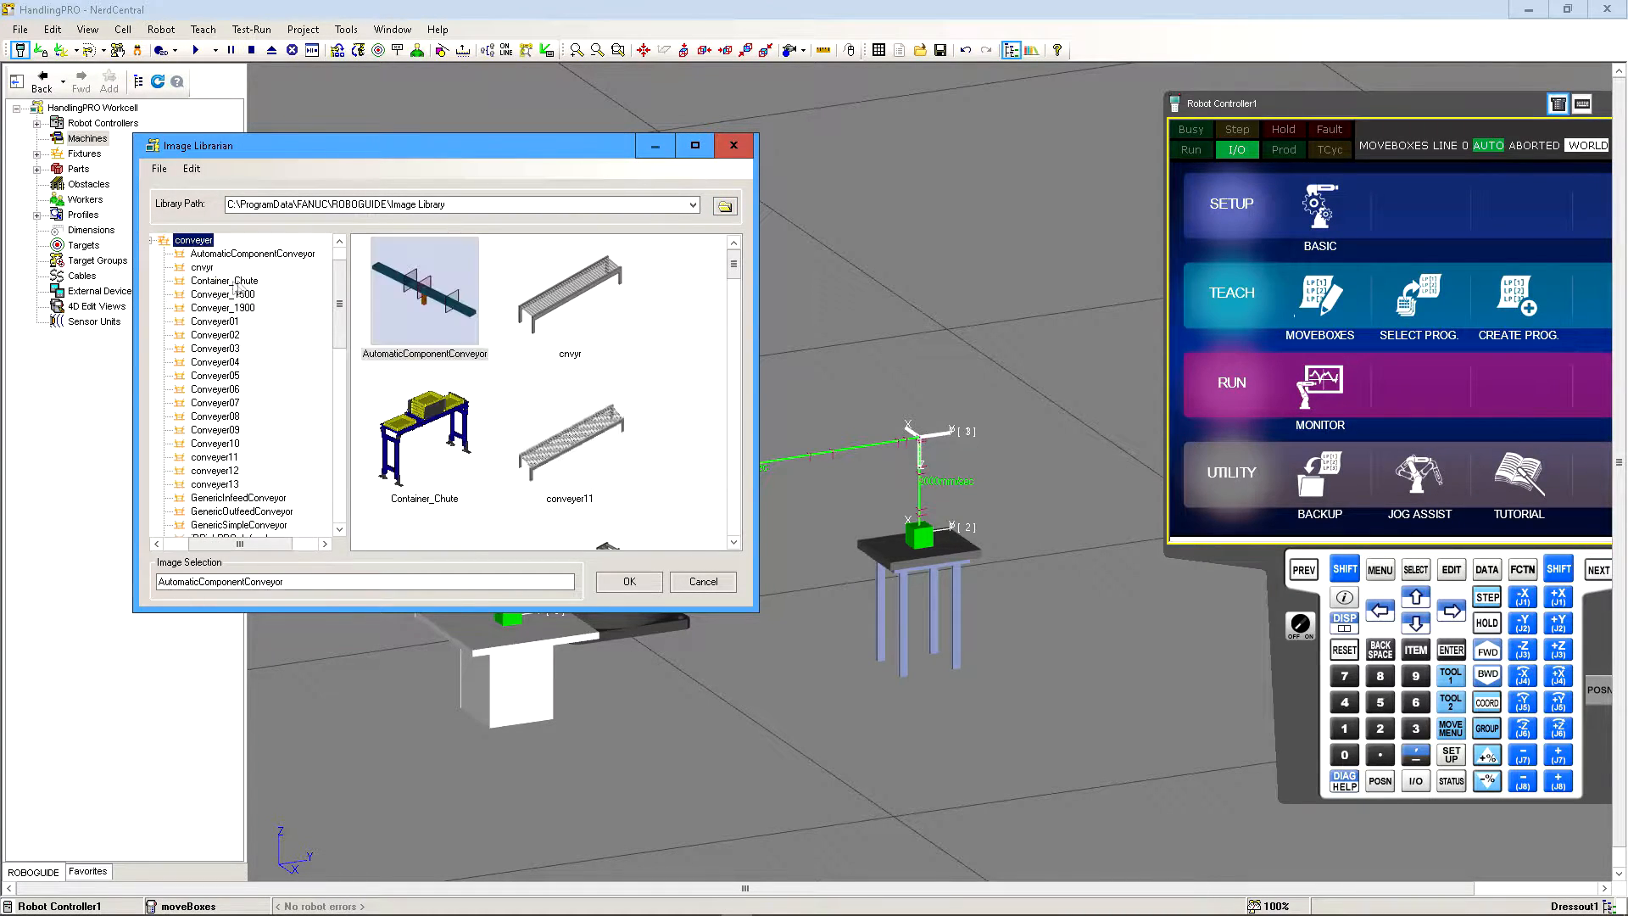
pyautogui.click(581, 293)
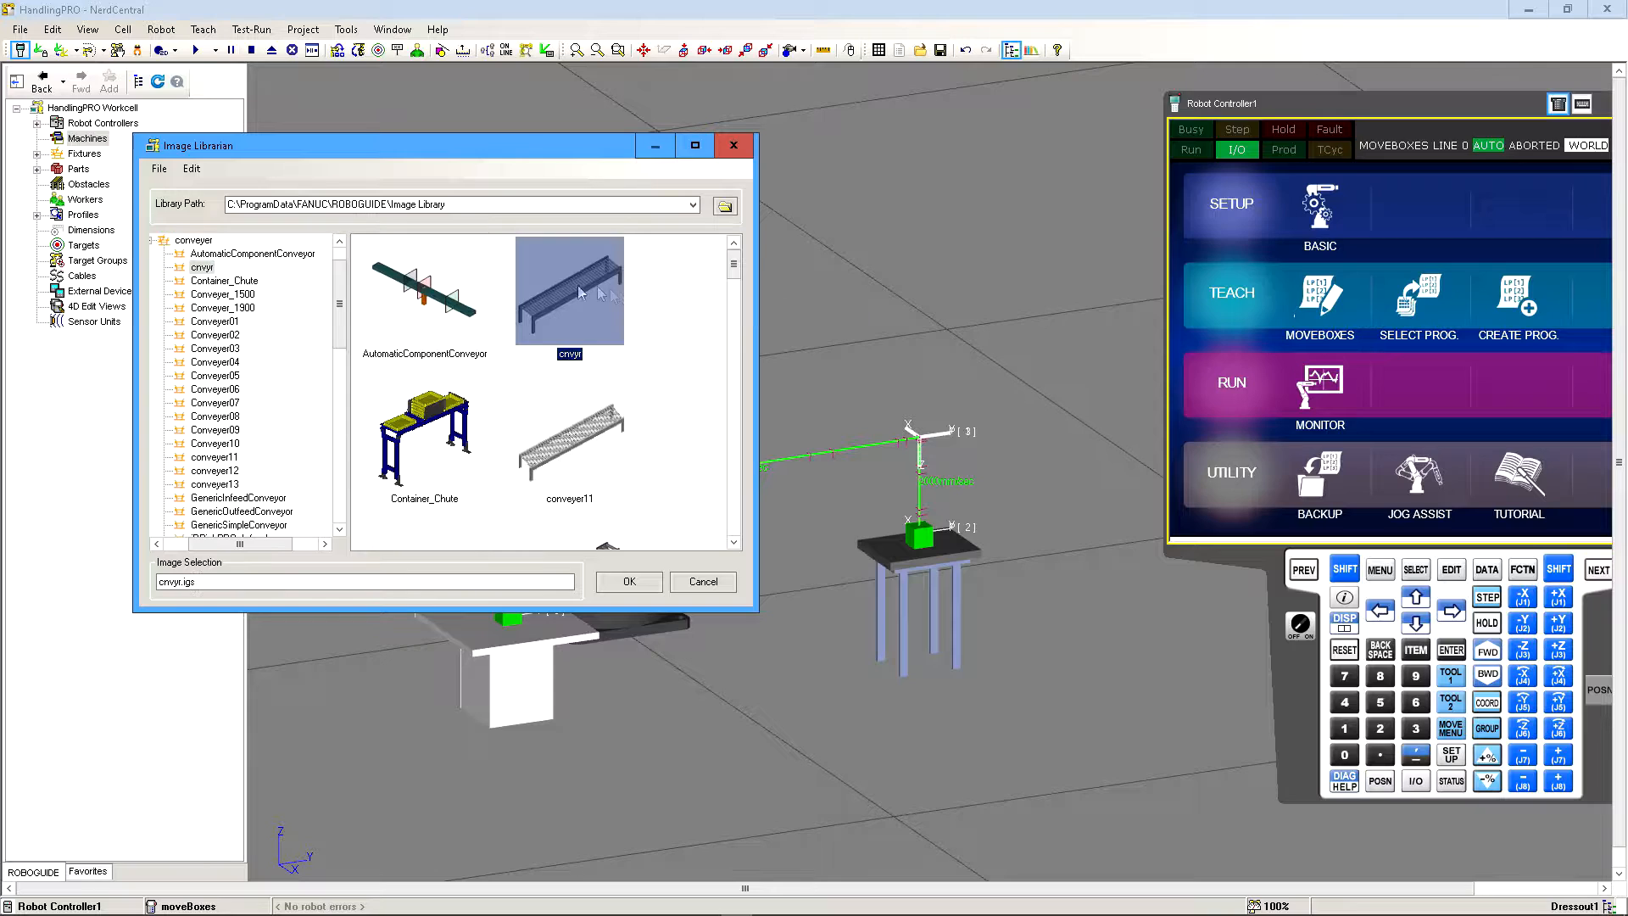
pyautogui.moveTo(736, 275); pyautogui.dragTo(745, 242)
pyautogui.click(628, 582)
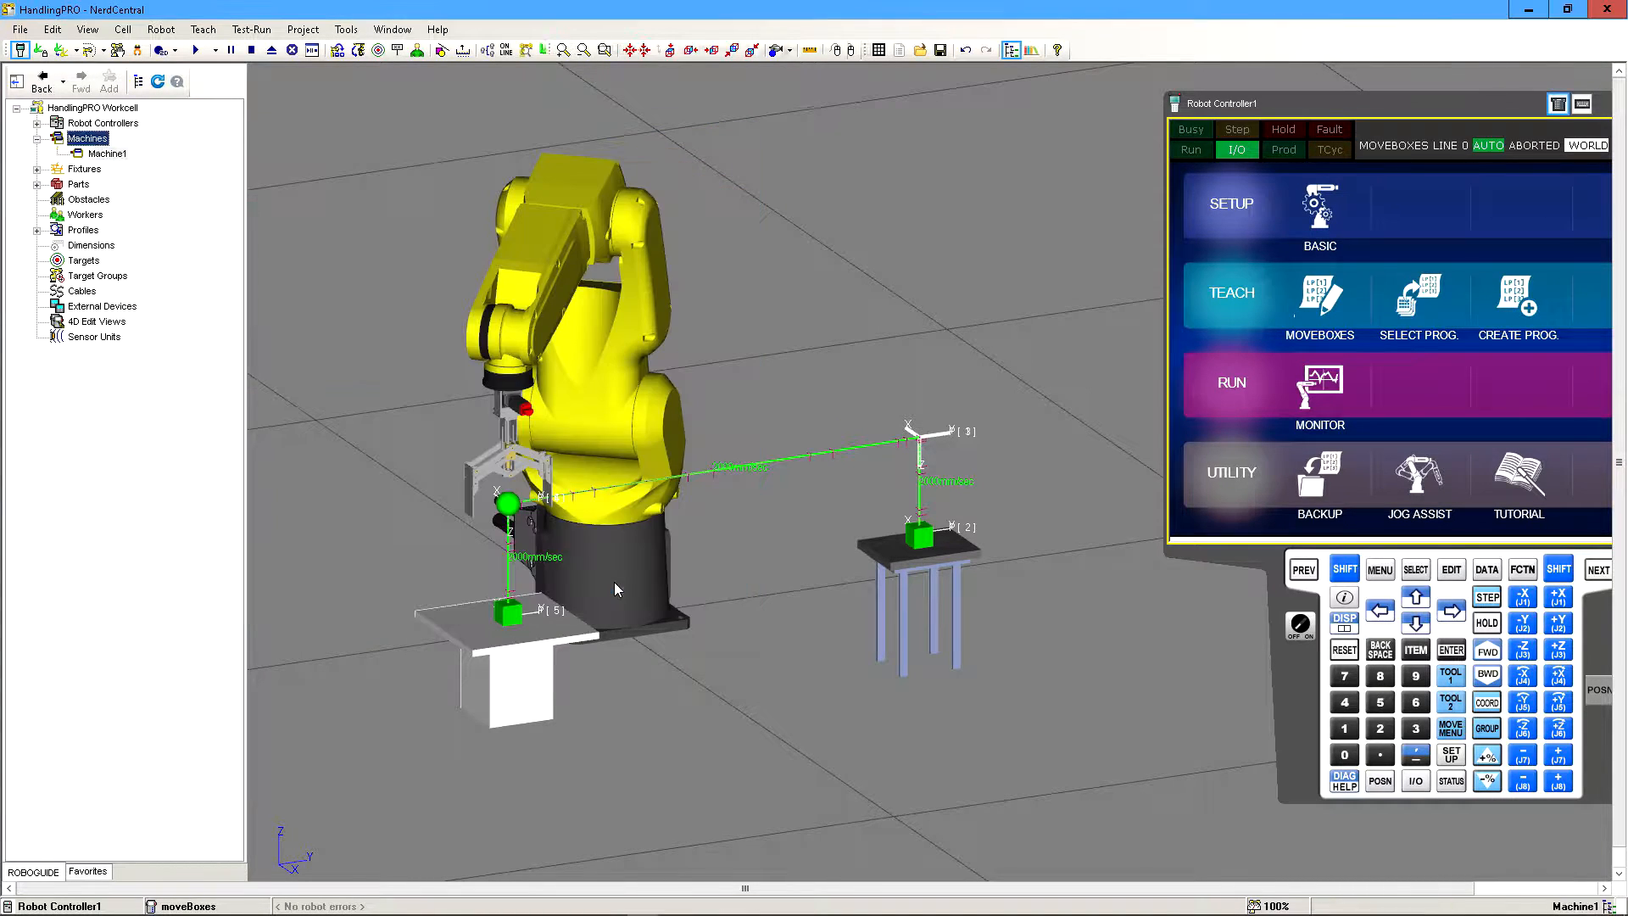
# - Scale the conveyor machine to 0.2 in X, Y and Z and apply the change
pyautogui.scroll(-5, 714, 297)
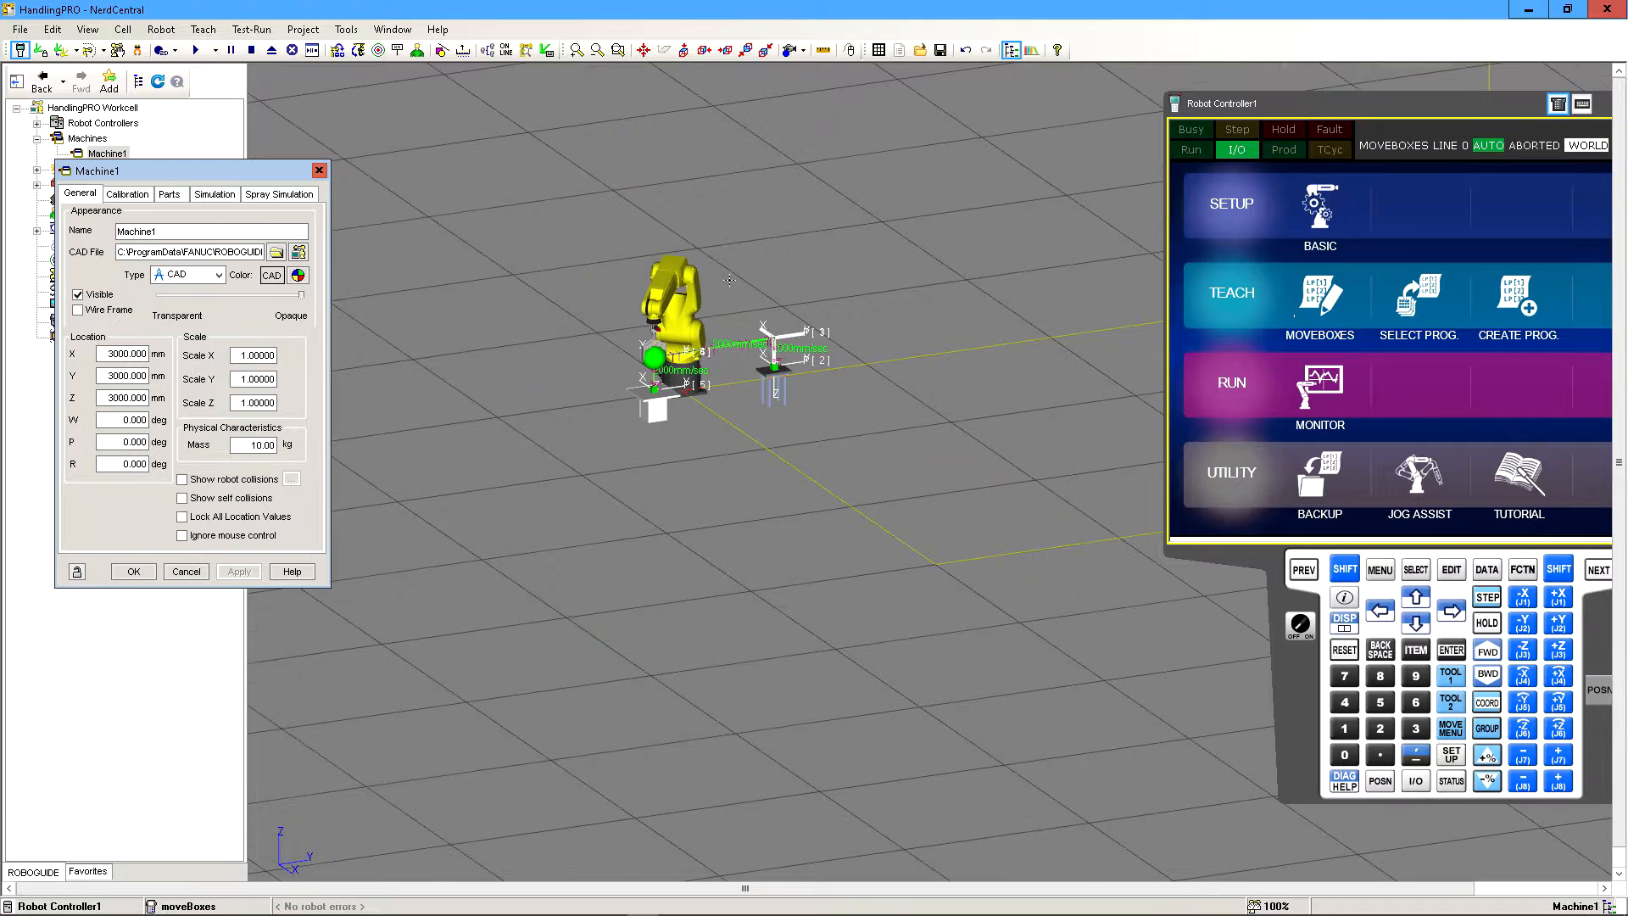
pyautogui.moveTo(714, 297); pyautogui.dragTo(391, 613, button='middle')
pyautogui.scroll(1, 781, 453)
pyautogui.moveTo(781, 453); pyautogui.dragTo(458, 356, button='middle')
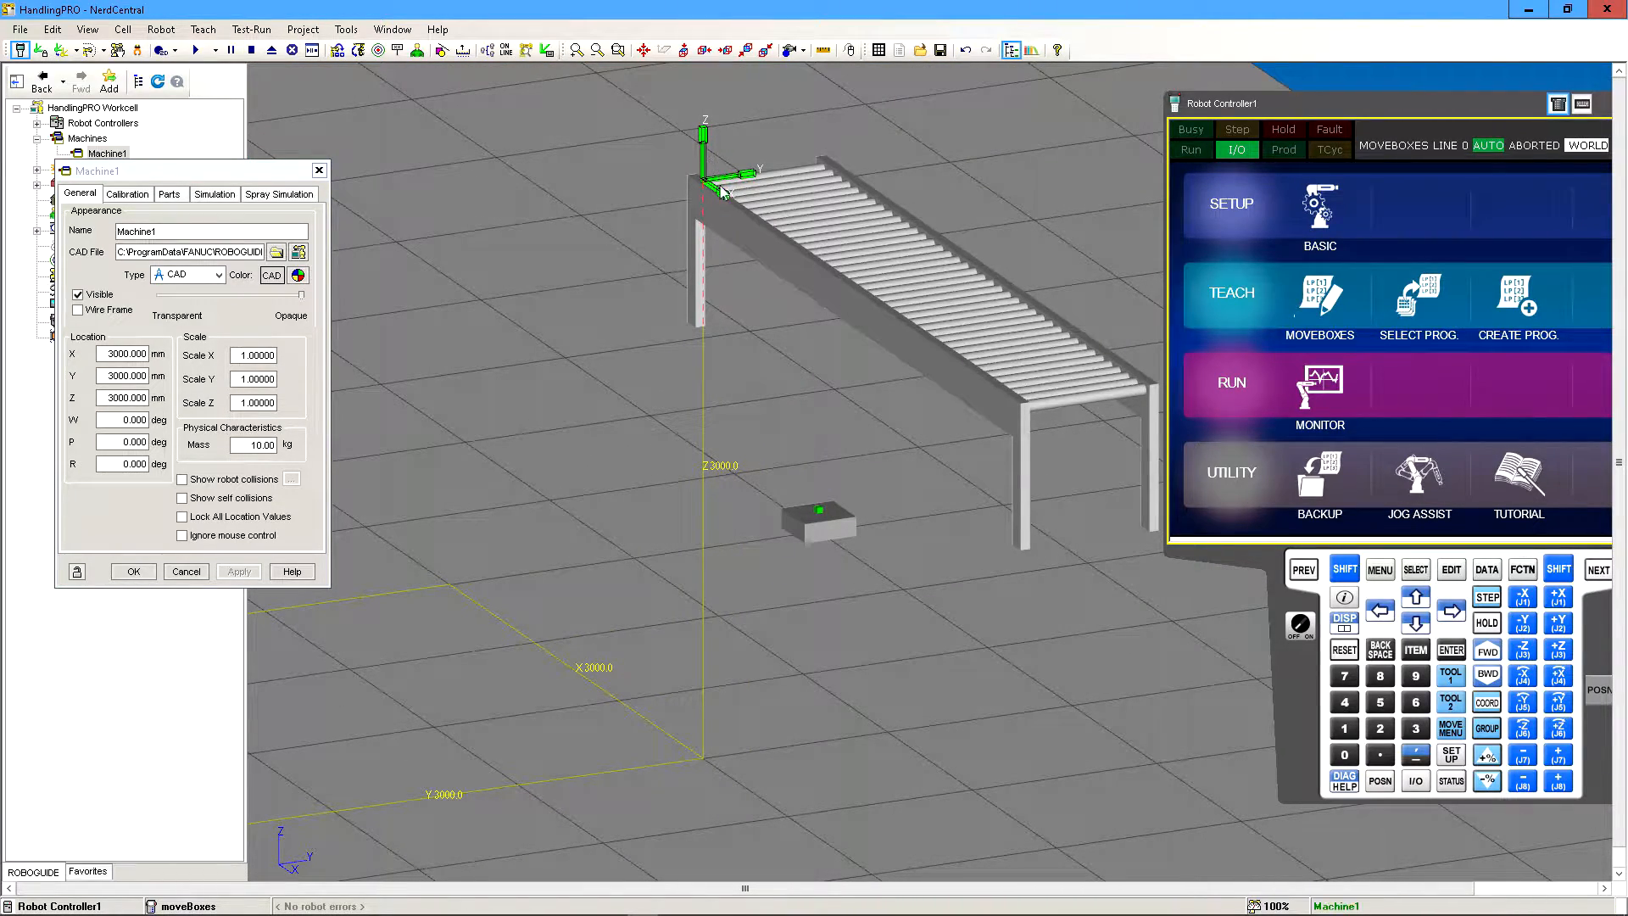
pyautogui.click(242, 356)
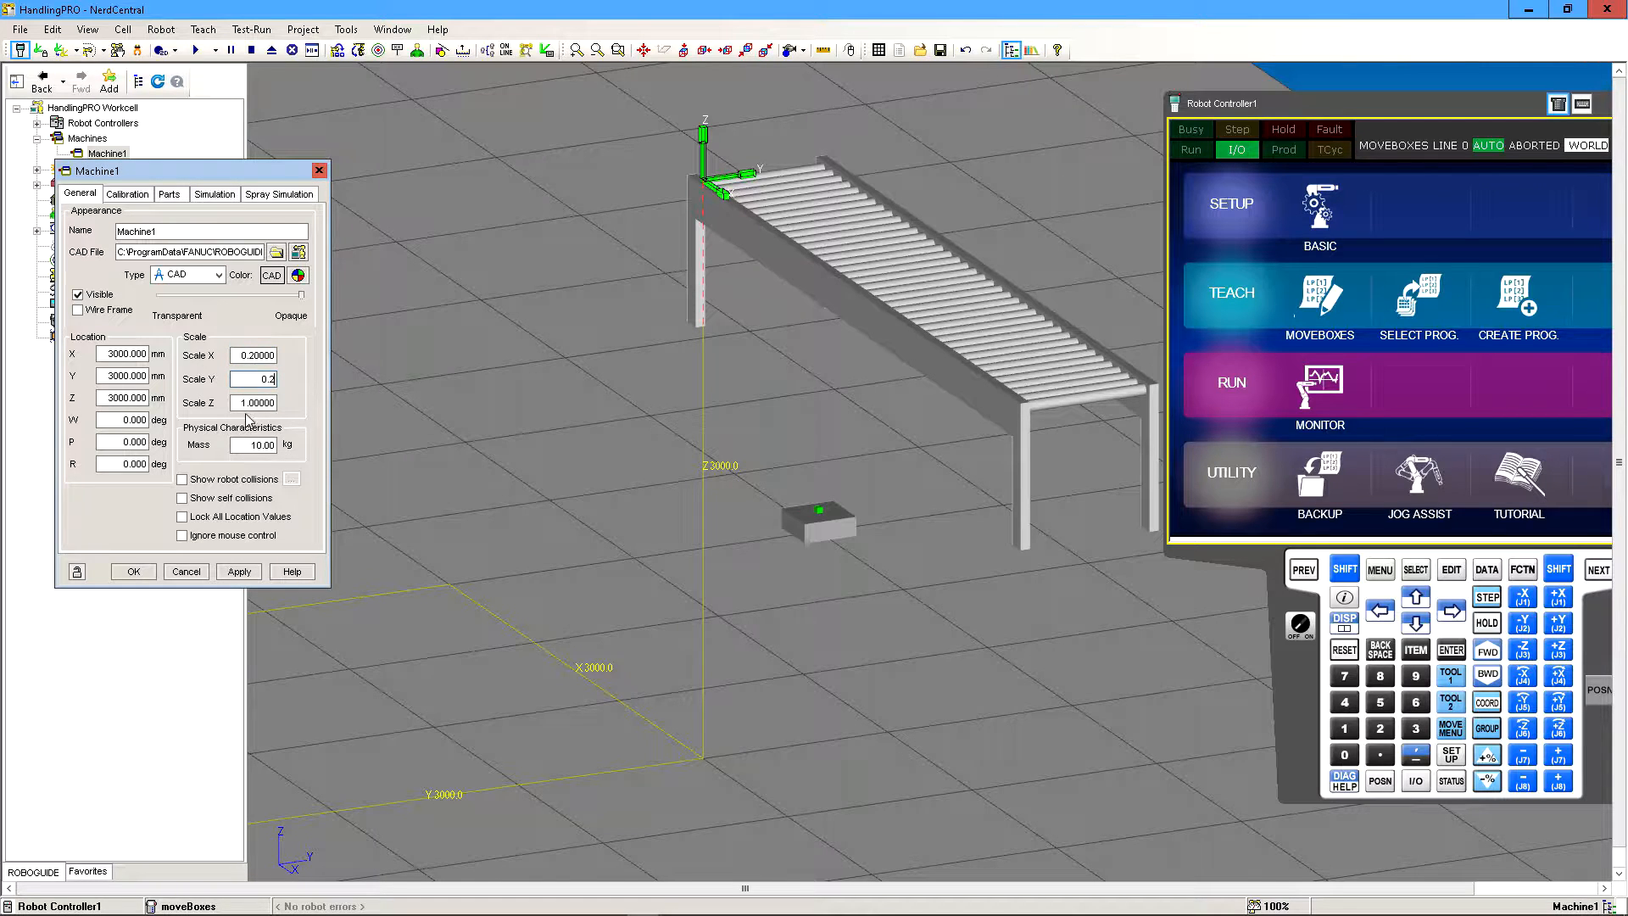
pyautogui.click(240, 573)
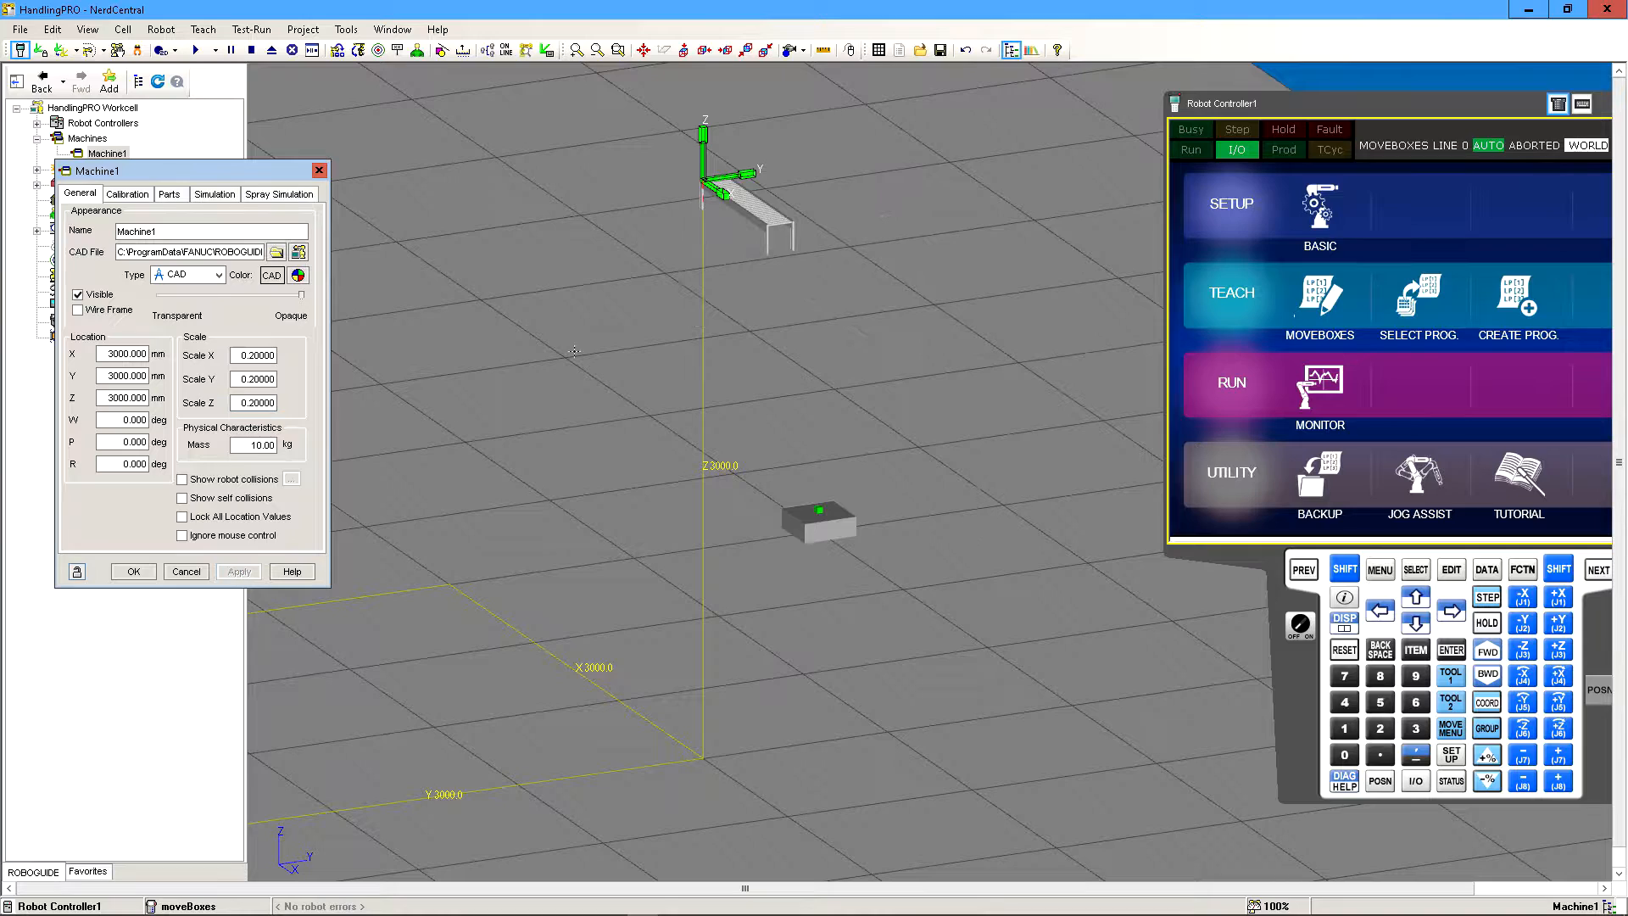
# - Move the conveyor closer to the robot, to about X 1270, Y 591 and Z 793 mm
pyautogui.moveTo(735, 181); pyautogui.dragTo(373, 241)
pyautogui.moveTo(780, 388); pyautogui.dragTo(734, 284, button='right')
pyautogui.moveTo(687, 237); pyautogui.dragTo(653, 543)
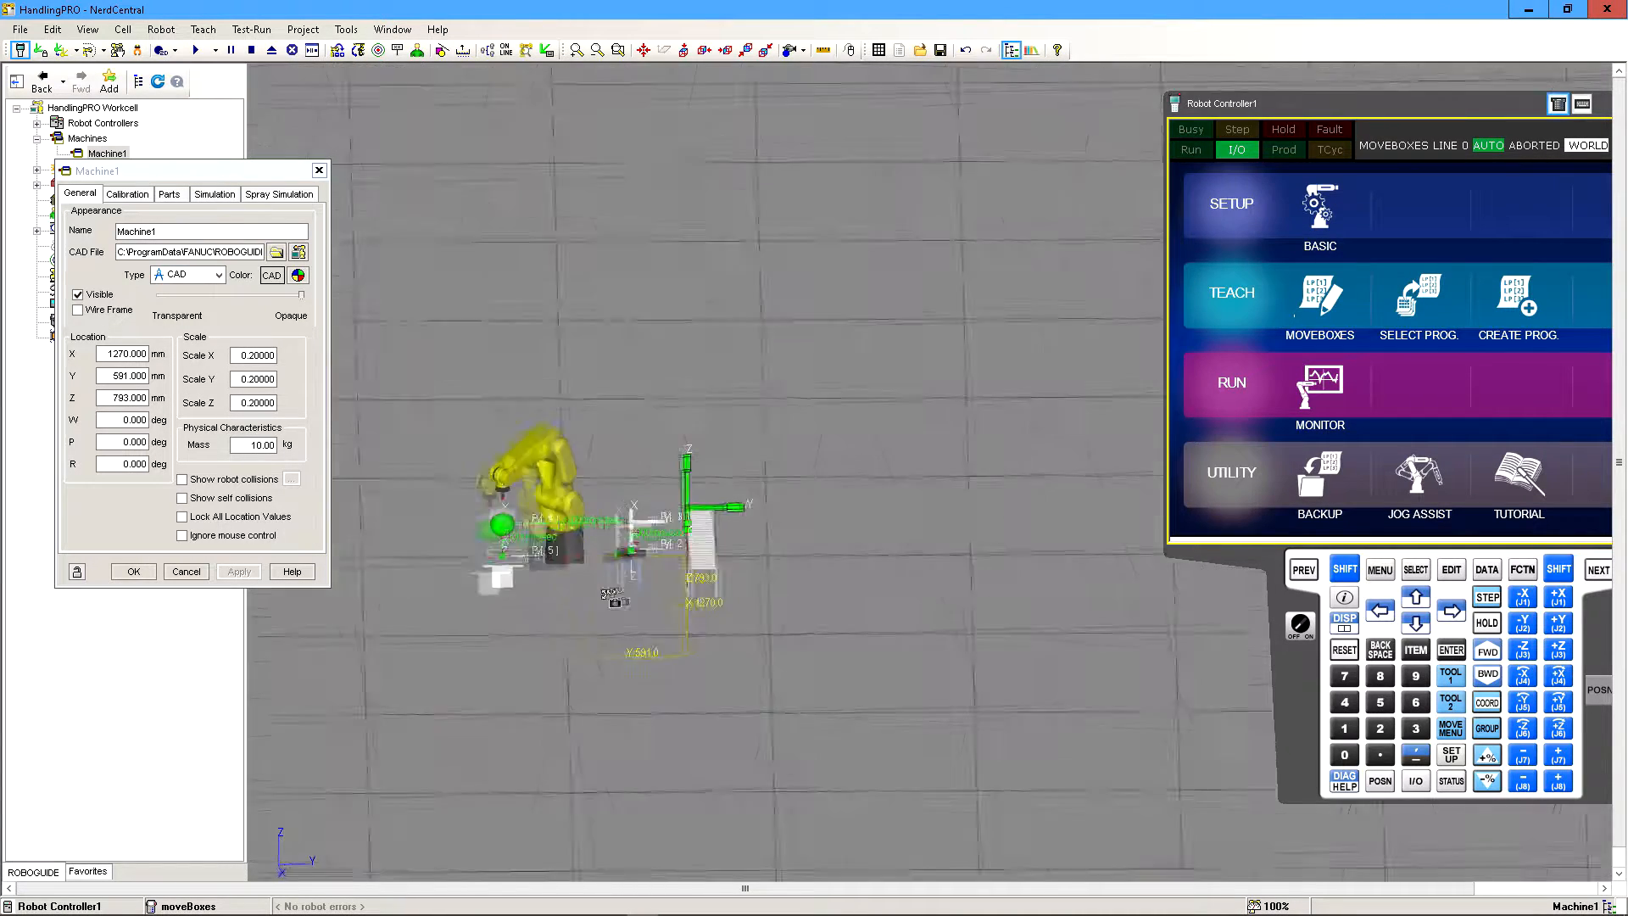
pyautogui.scroll(3, 653, 543)
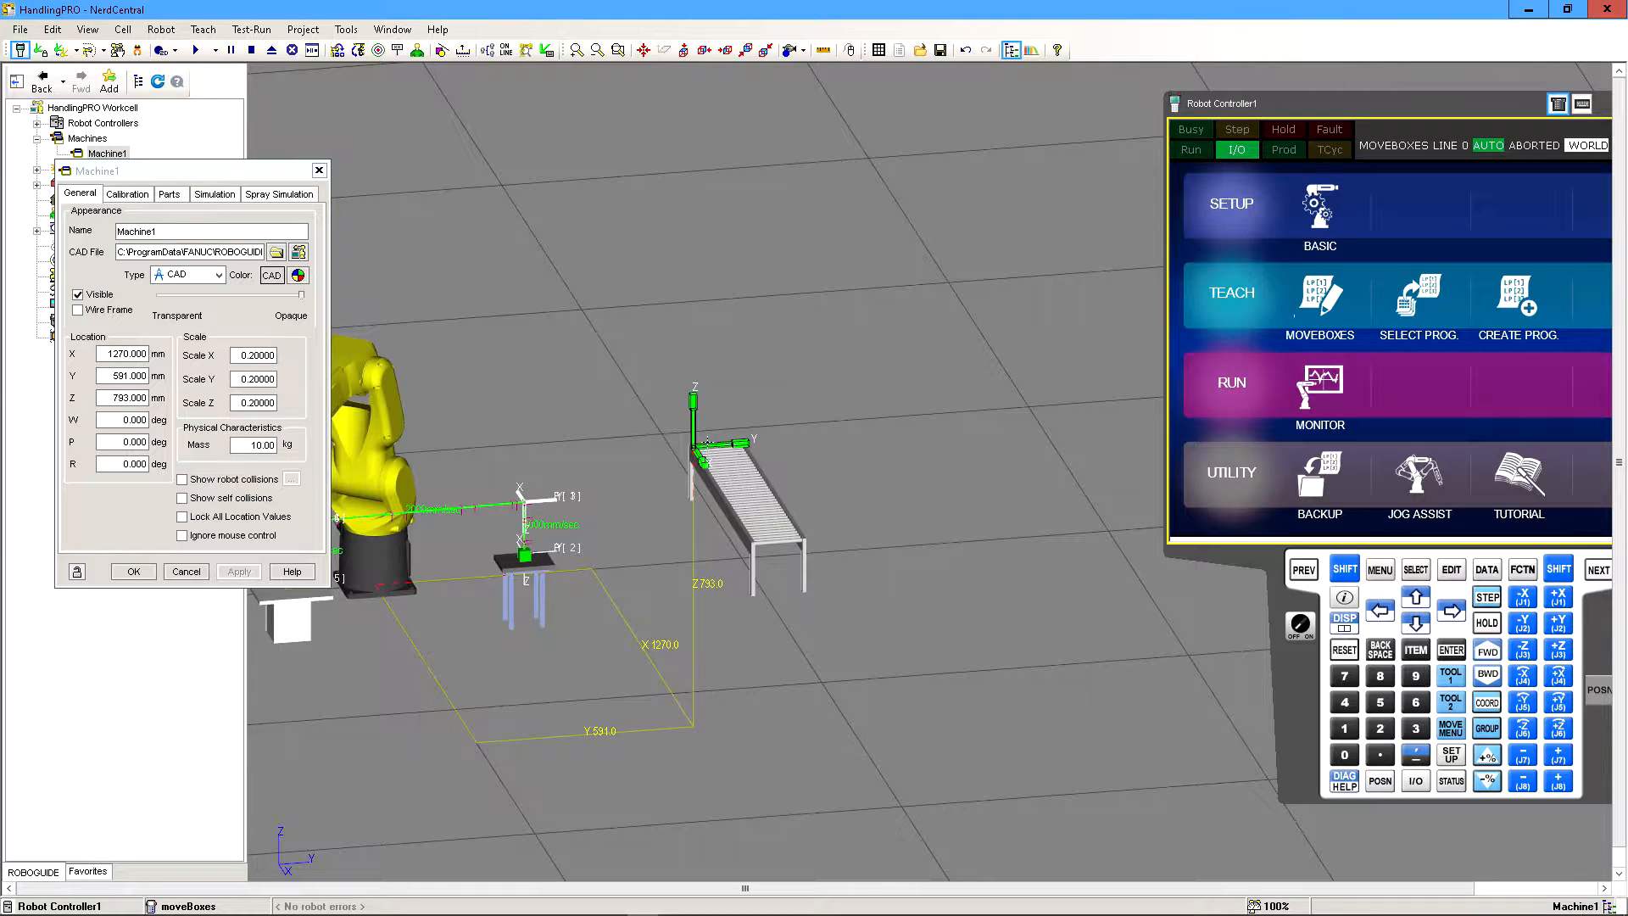
# - Rotate the conveyor to an R angle of 90 degrees and move it to about Y 276 and Z 217 mm
pyautogui.moveTo(692, 407); pyautogui.dragTo(814, 418)
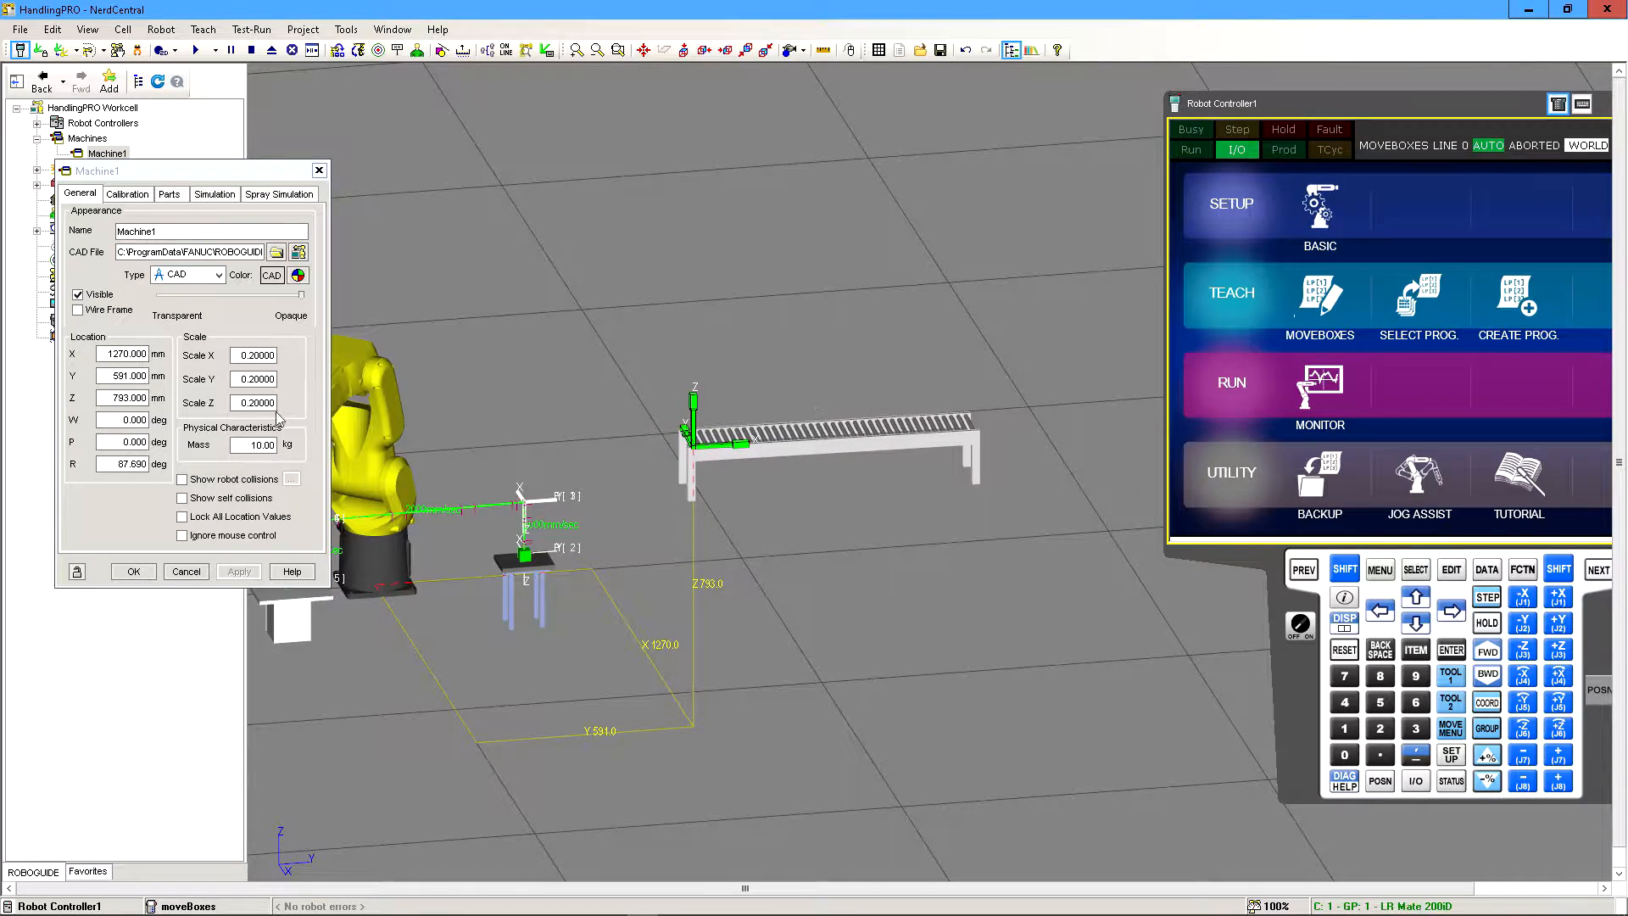
pyautogui.doubleClick(129, 463)
pyautogui.write('90')
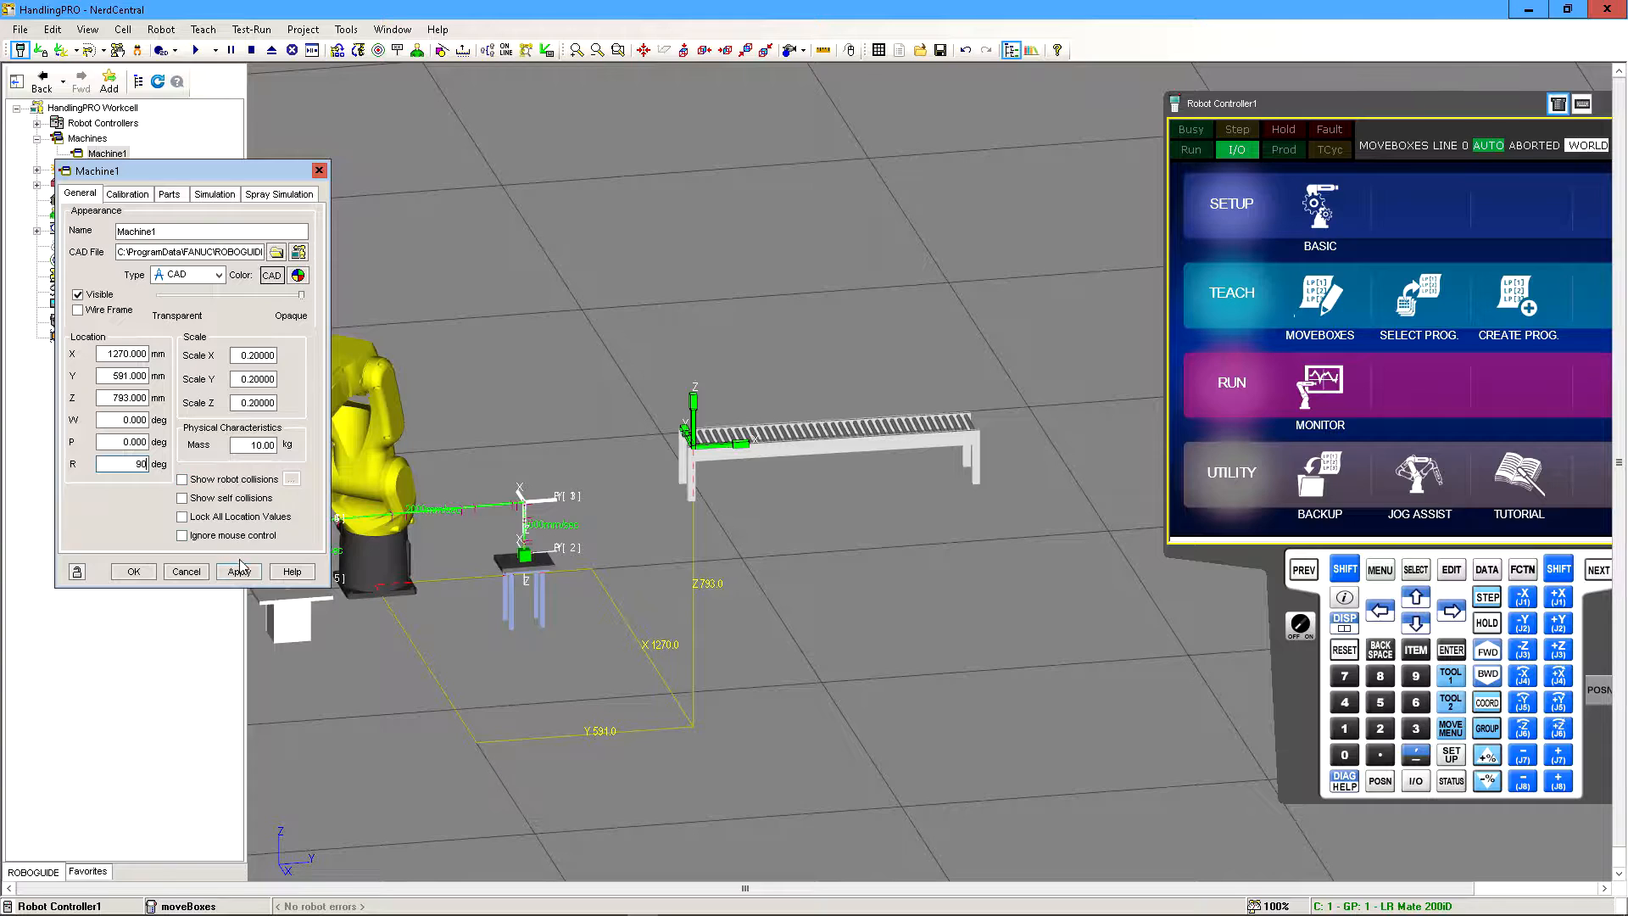
pyautogui.click(241, 568)
pyautogui.moveTo(729, 448); pyautogui.dragTo(581, 626)
# - Start a measurement from the conveyor's origin at the upper end of its leg
pyautogui.scroll(7, 580, 723)
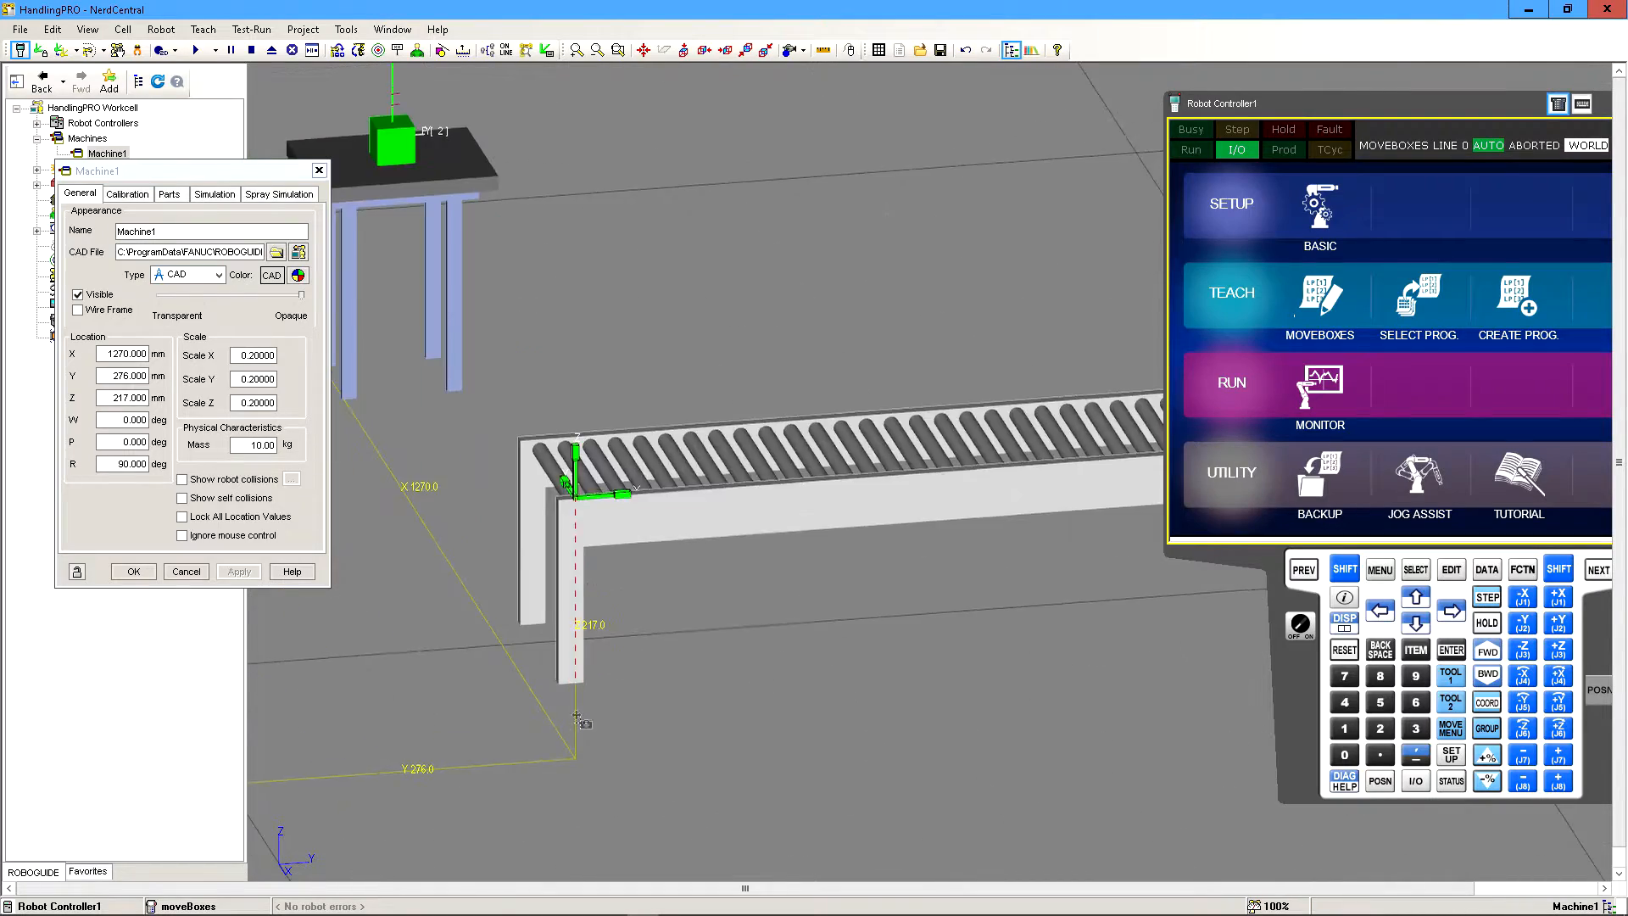
pyautogui.scroll(8, 716, 625)
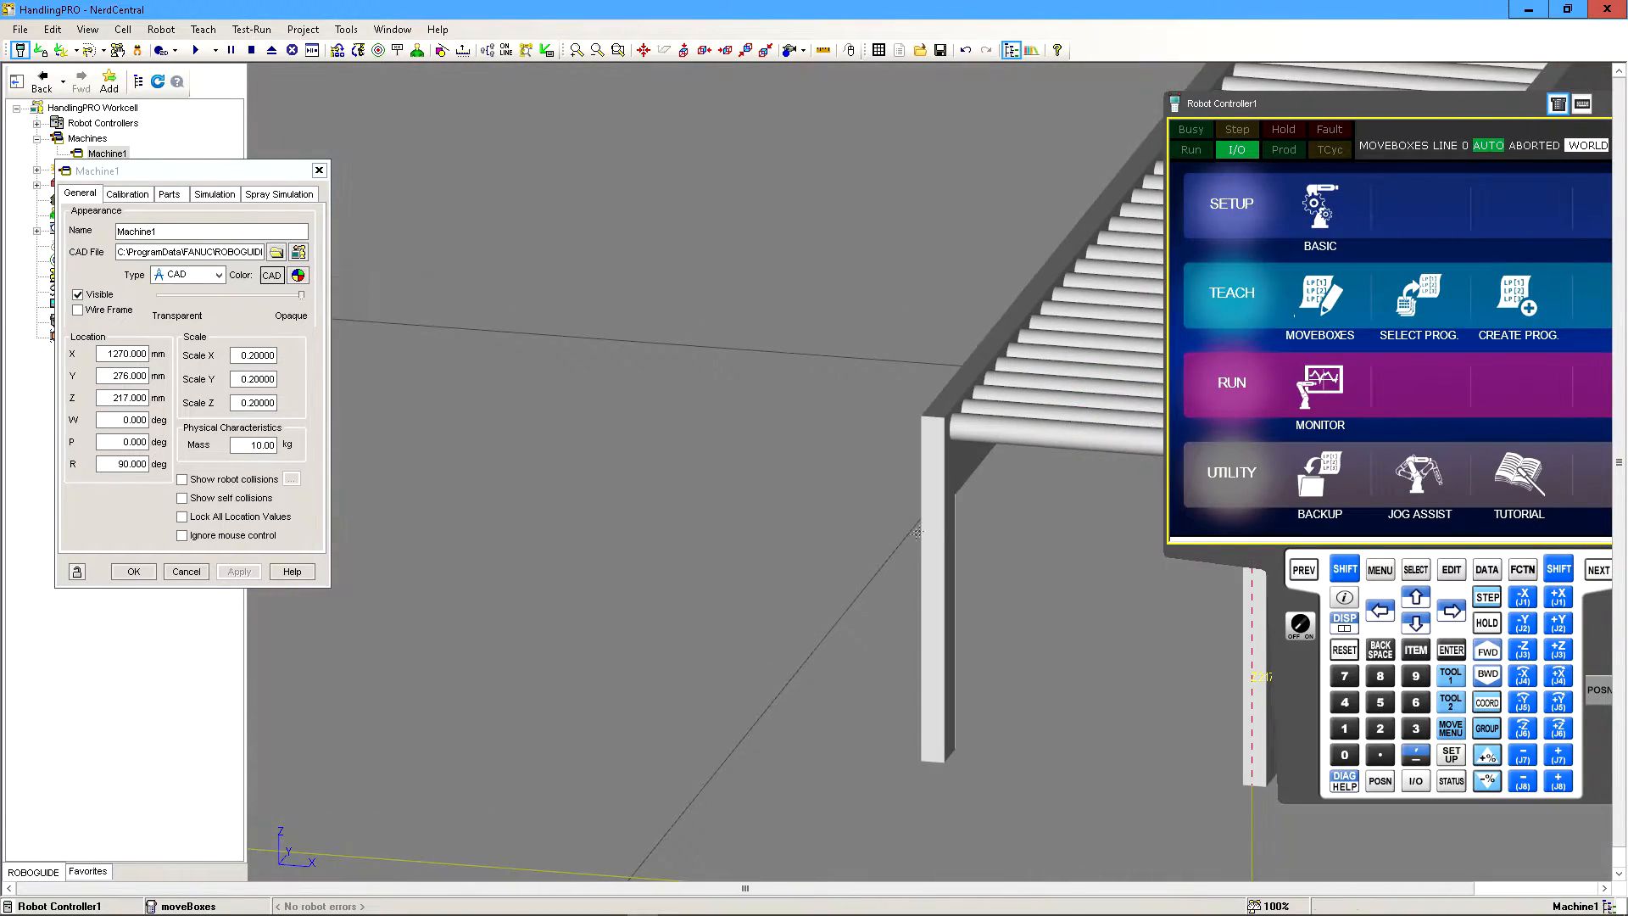
pyautogui.moveTo(917, 532); pyautogui.dragTo(308, 501, button='middle')
pyautogui.moveTo(712, 462); pyautogui.dragTo(781, 348, button='right')
pyautogui.scroll(5, 826, 442)
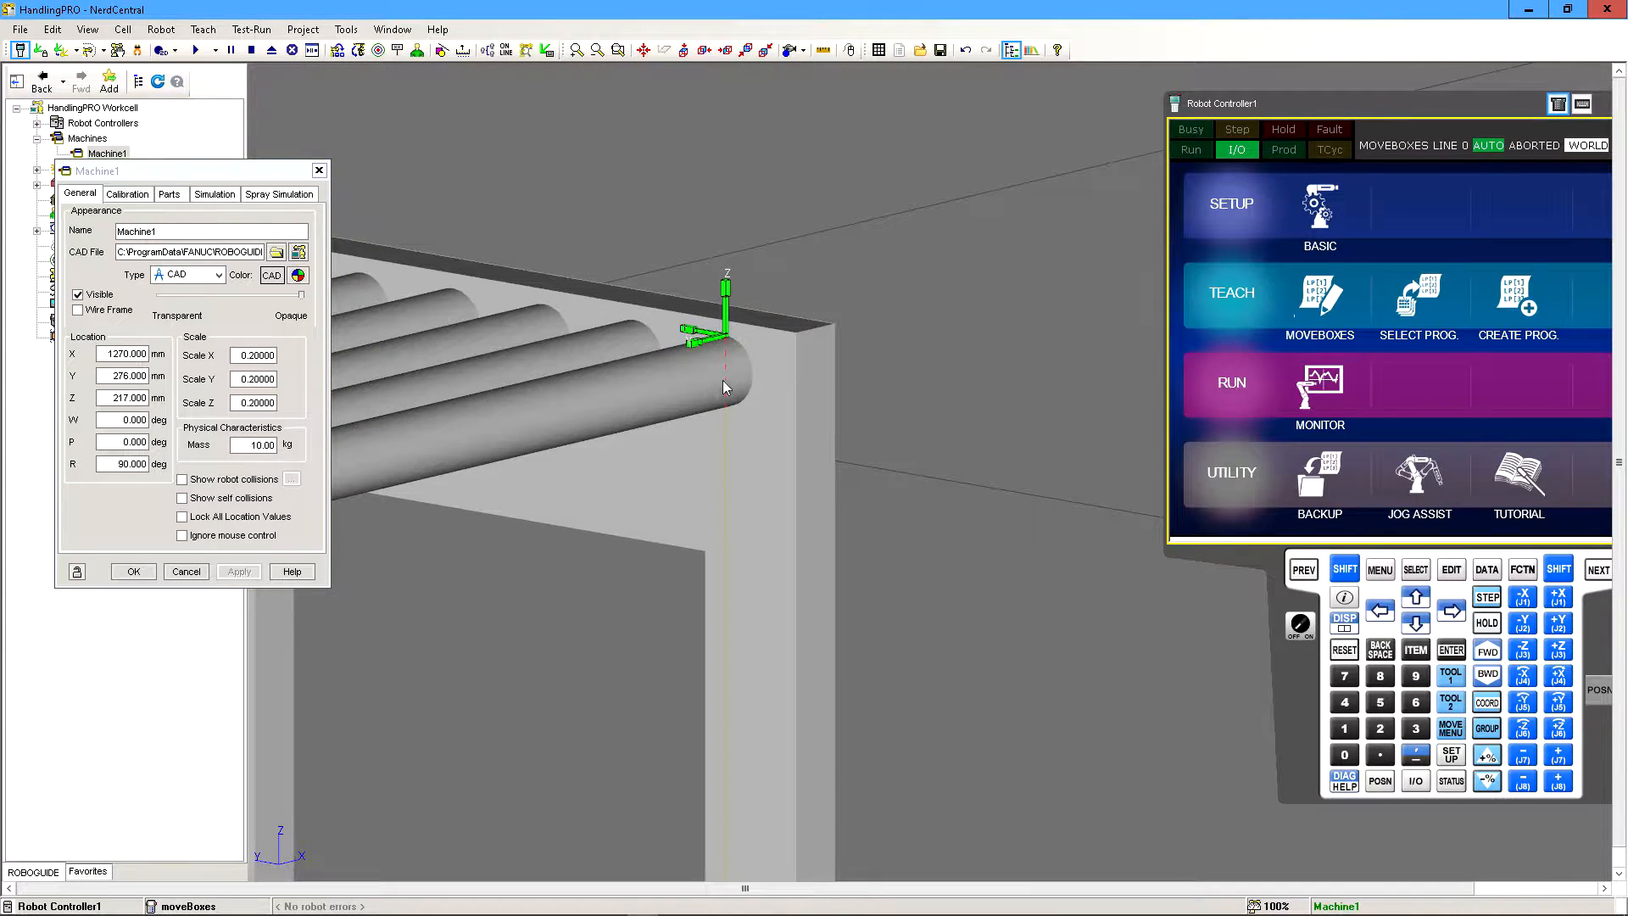
pyautogui.scroll(-3, 750, 359)
pyautogui.moveTo(750, 360); pyautogui.dragTo(698, 413, button='right')
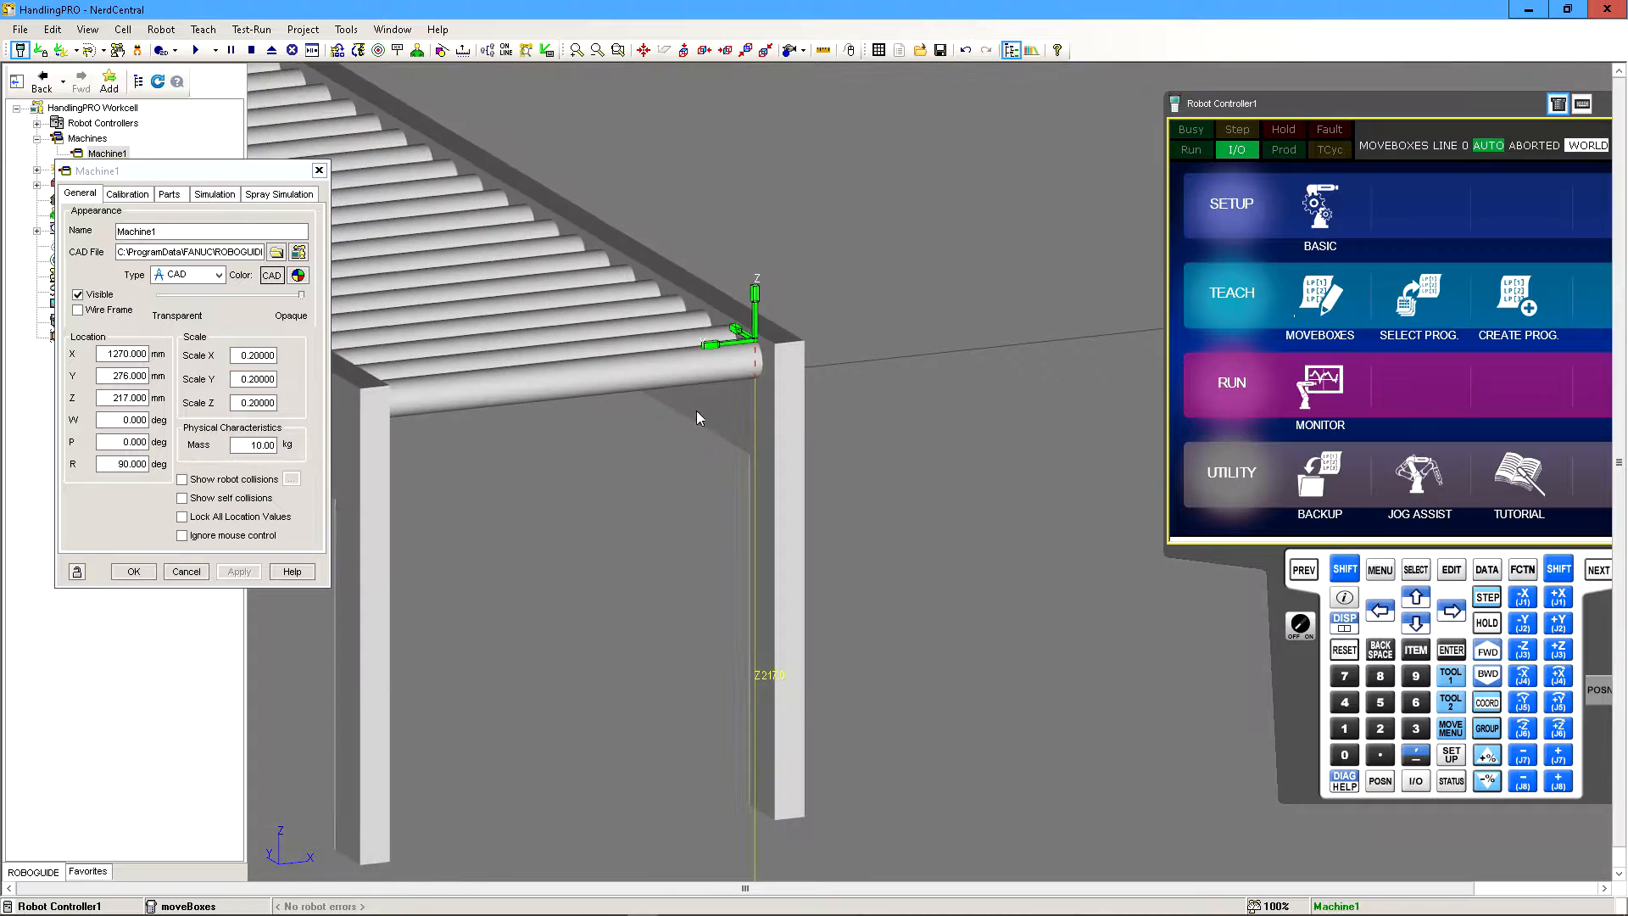
pyautogui.click(823, 50)
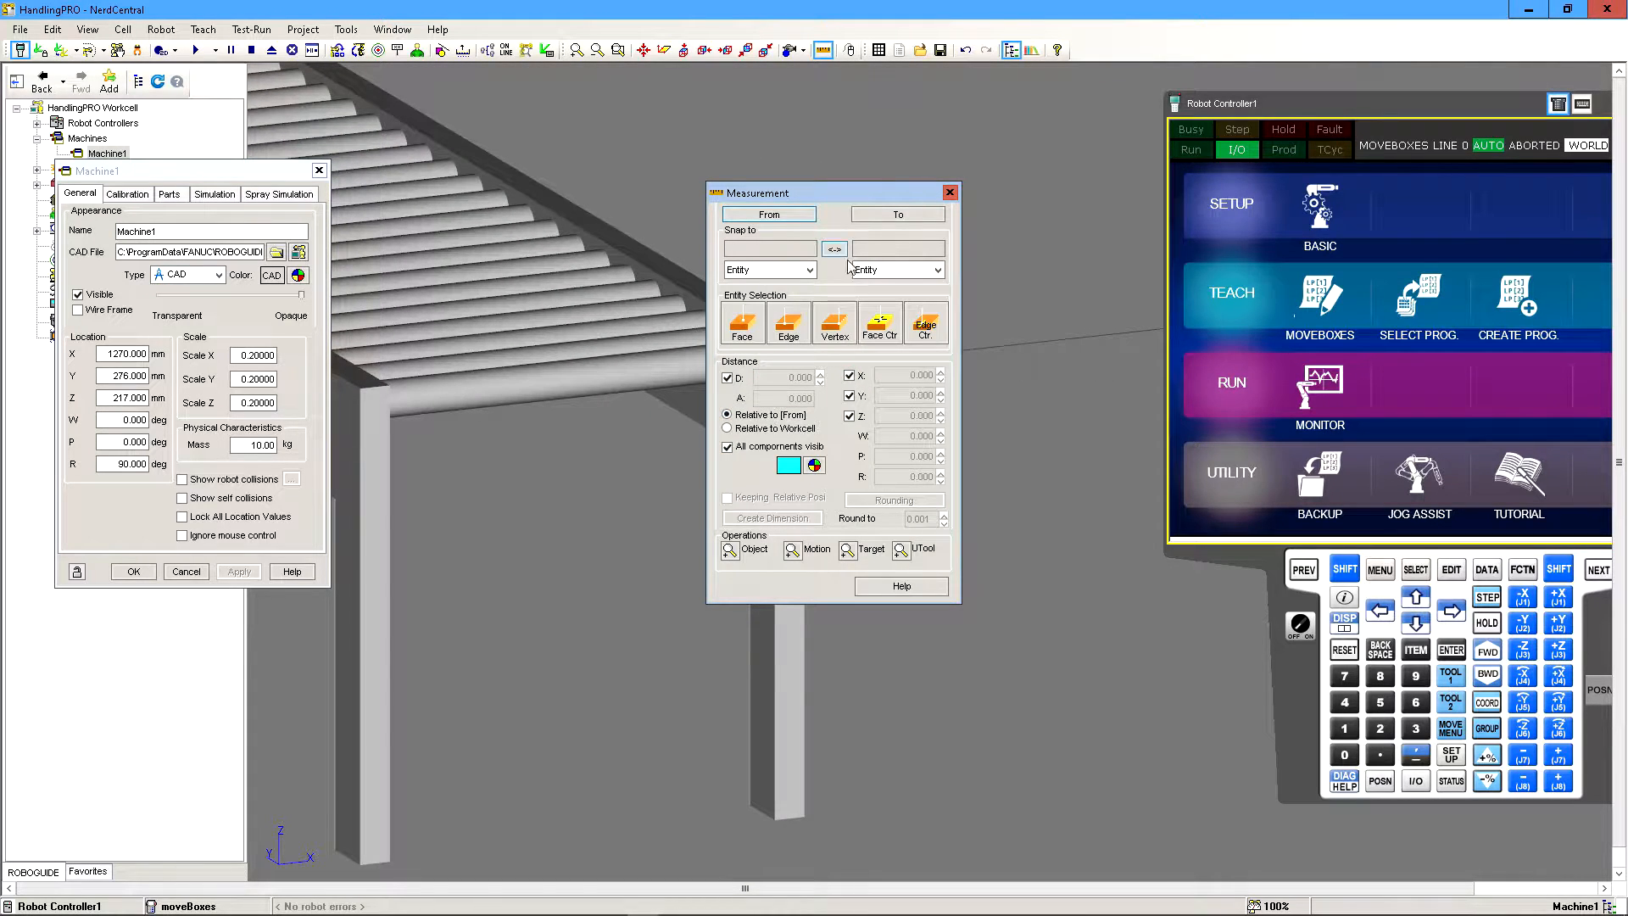
pyautogui.moveTo(833, 198); pyautogui.dragTo(1239, 207)
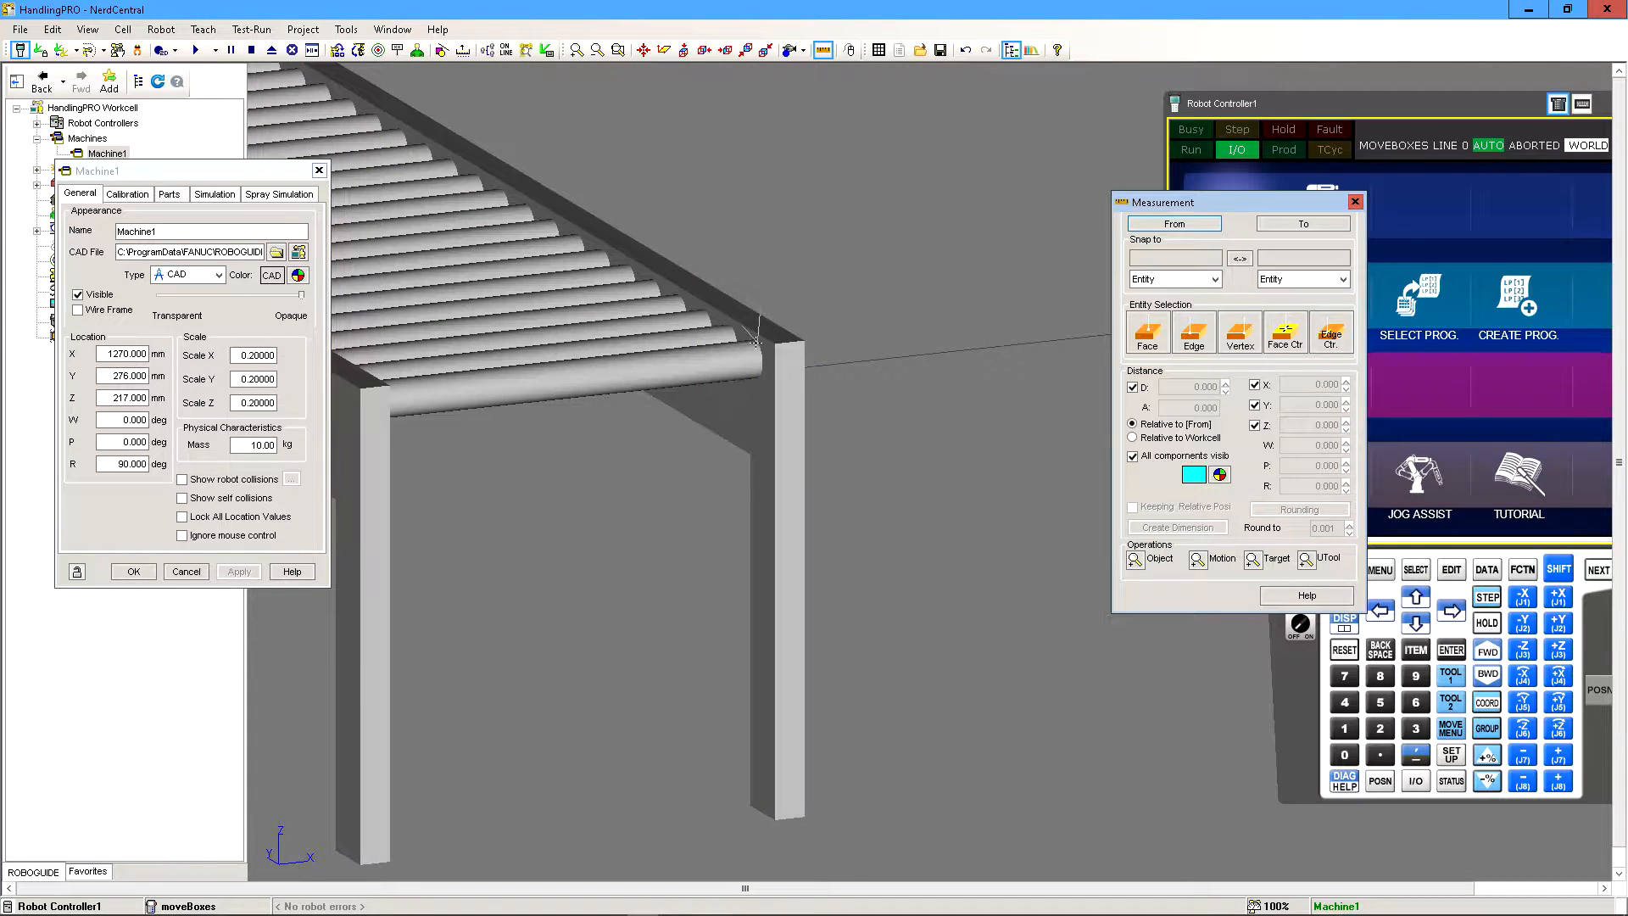
pyautogui.scroll(2, 754, 342)
pyautogui.click(752, 337)
# - Complete the measurement at the lower corner of the conveyor's leg, then close the measurement tool
pyautogui.moveTo(776, 642); pyautogui.dragTo(681, 4, button='middle')
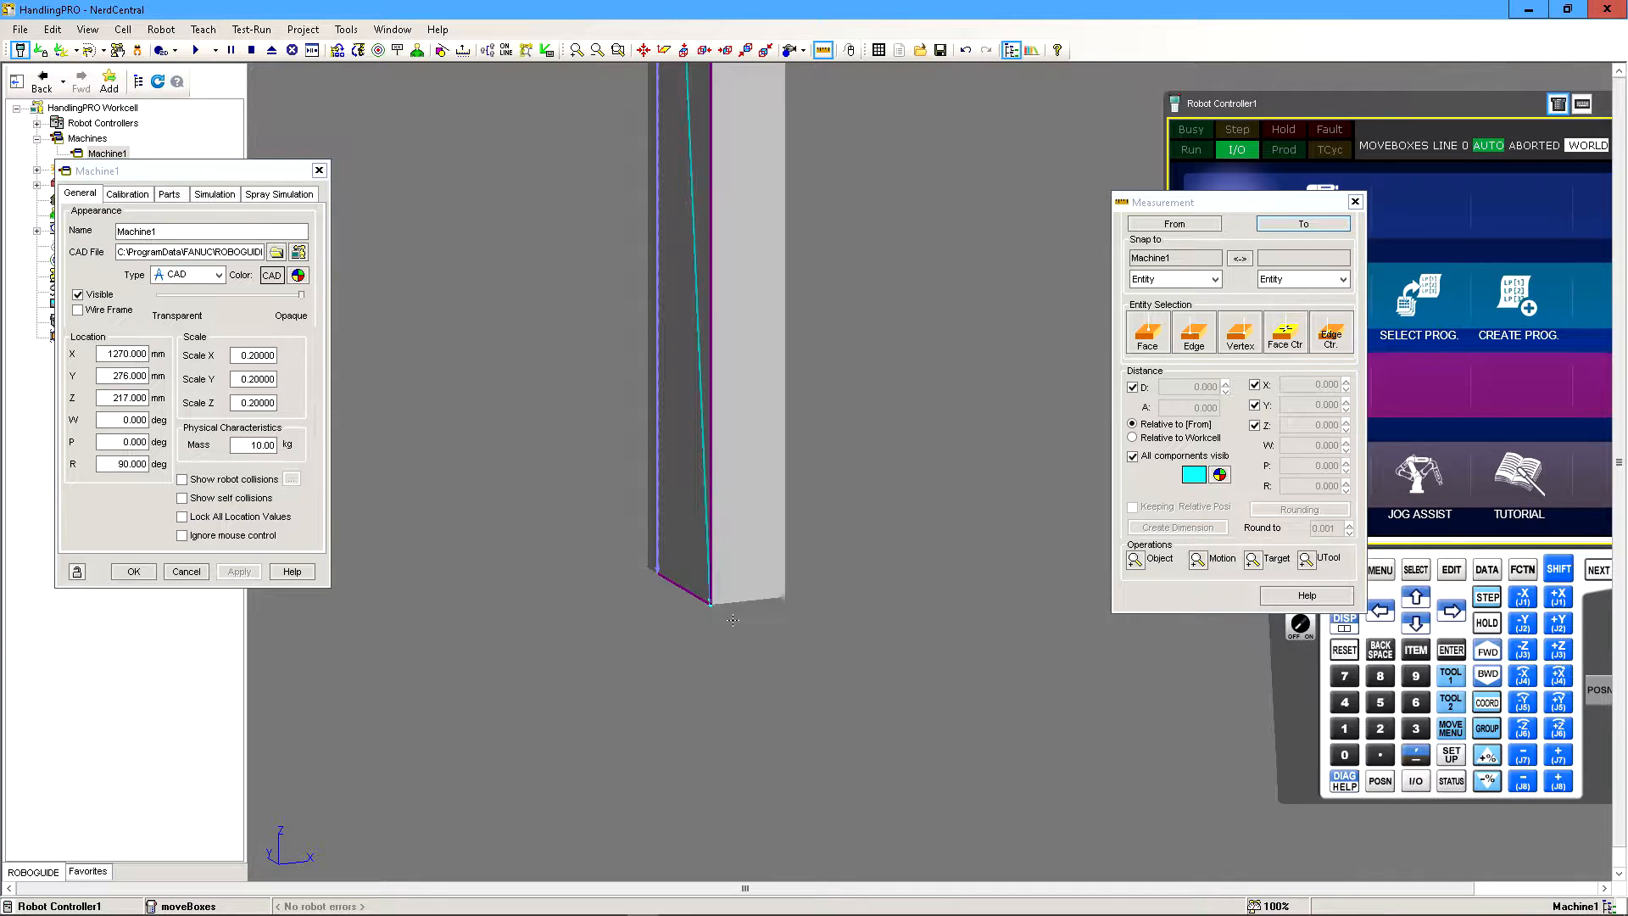
pyautogui.scroll(-3, 733, 620)
pyautogui.scroll(3, 672, 562)
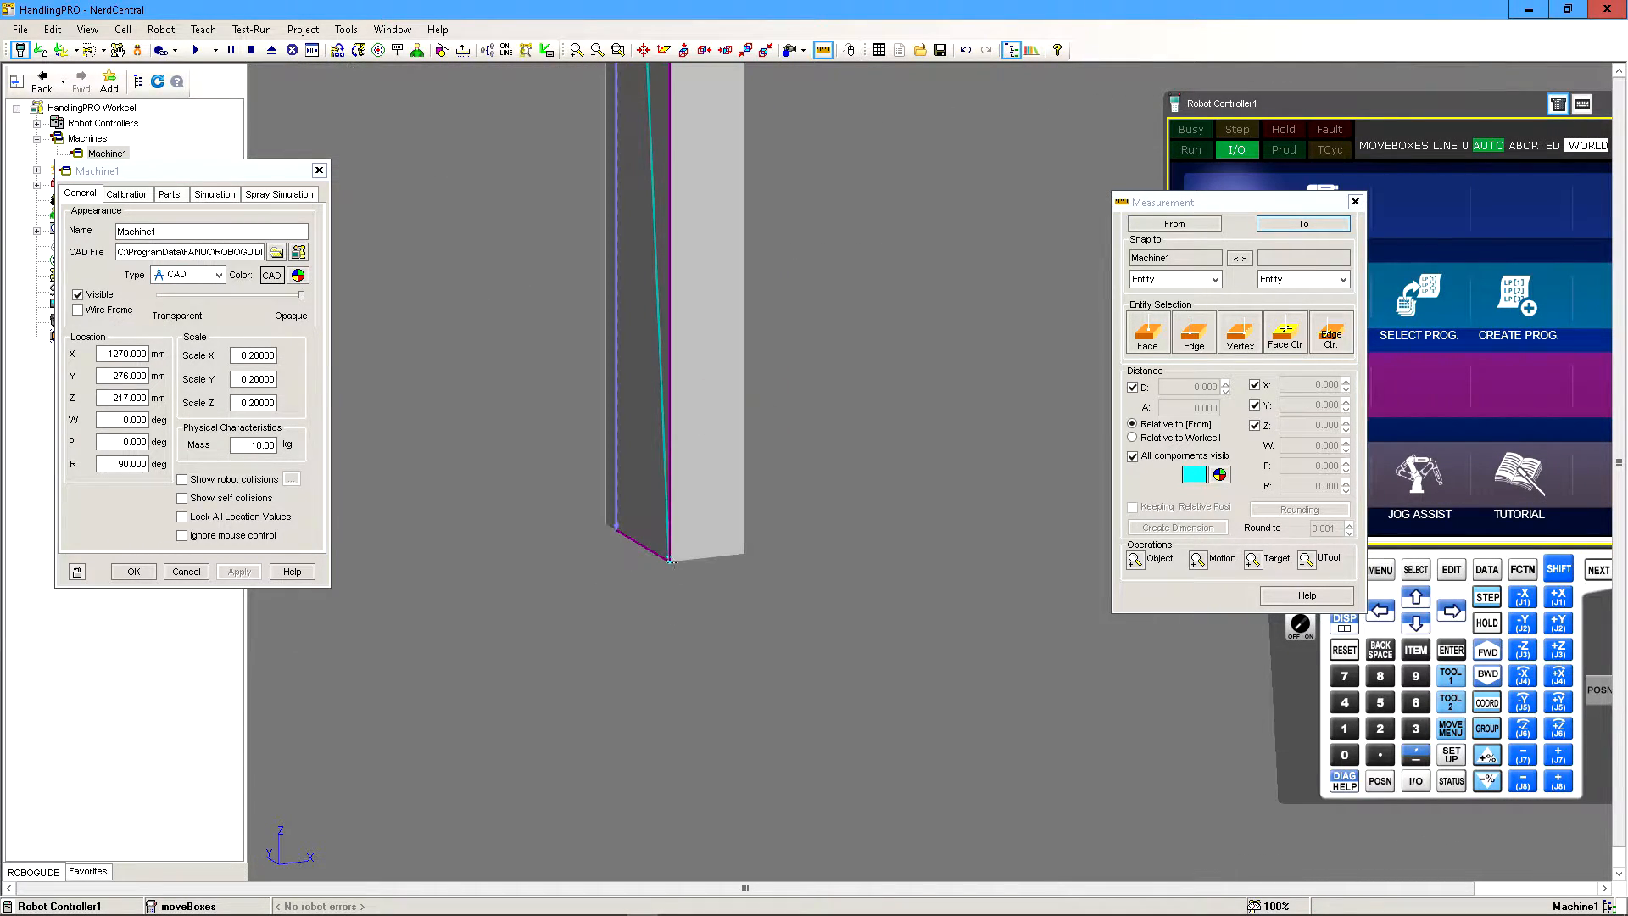
pyautogui.click(670, 562)
pyautogui.scroll(-3, 697, 592)
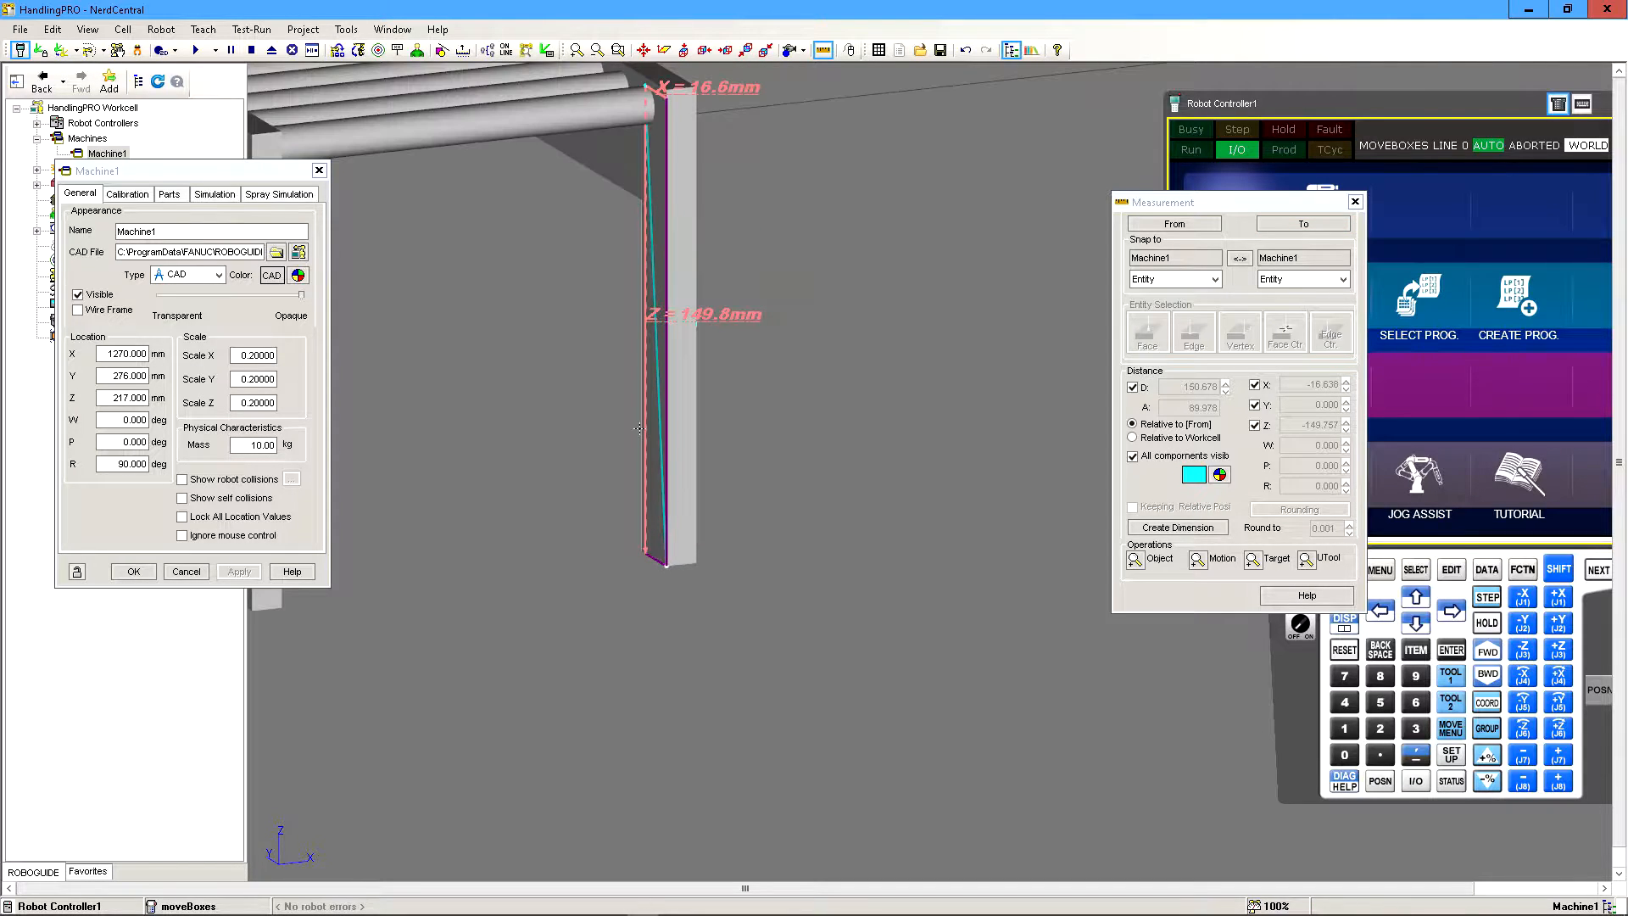
pyautogui.moveTo(674, 424); pyautogui.dragTo(624, 378, button='right')
pyautogui.scroll(2, 801, 431)
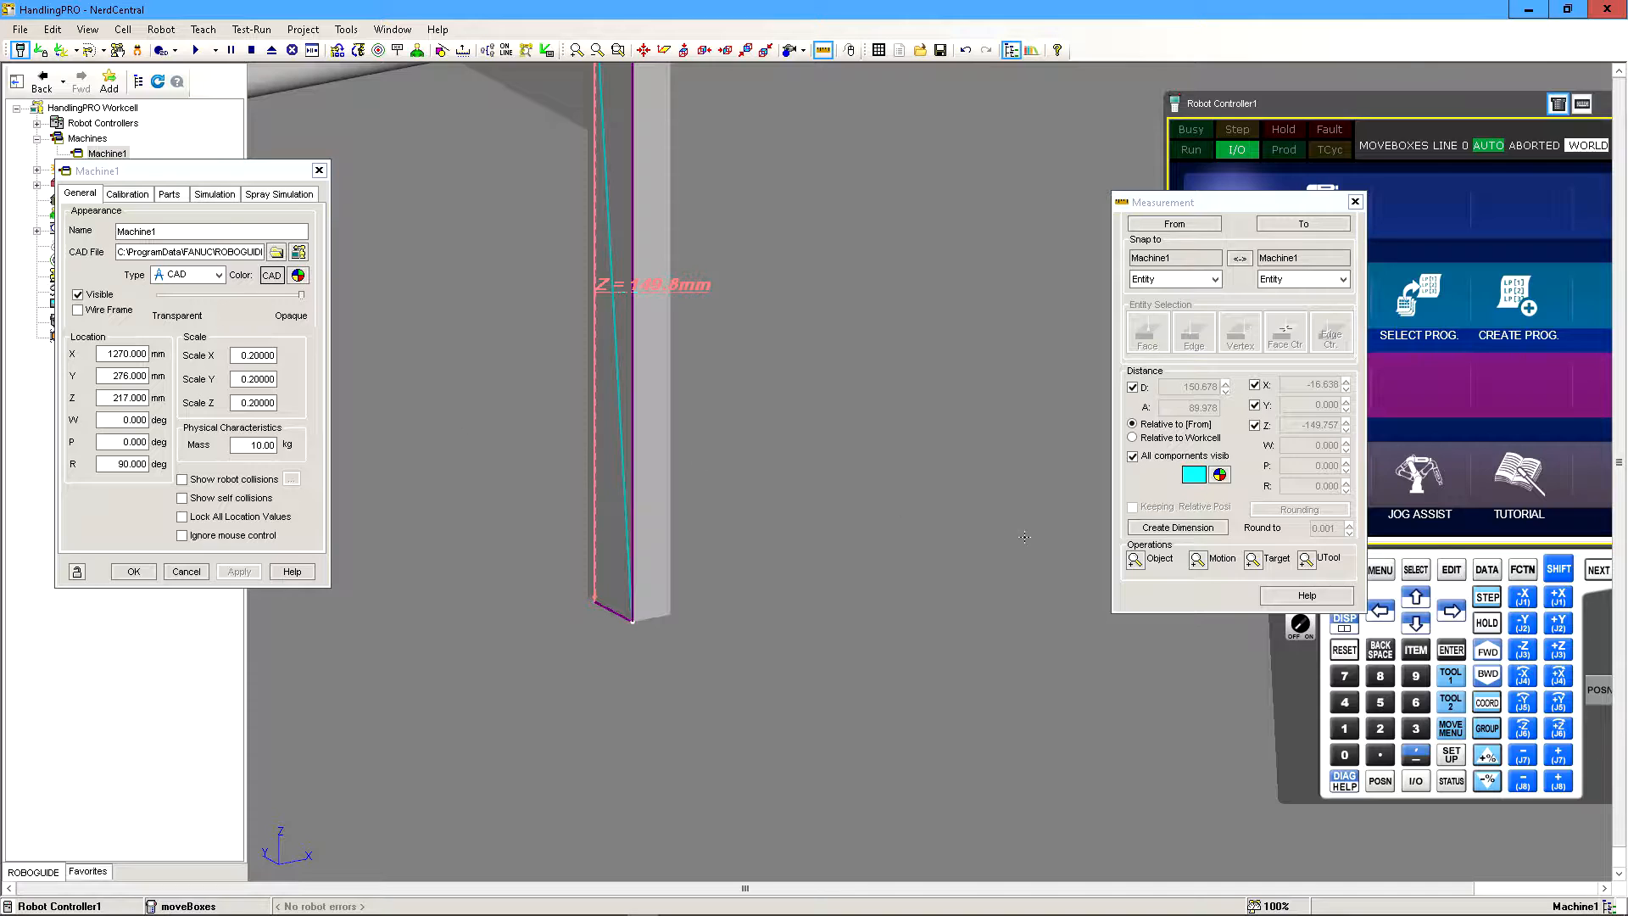
pyautogui.click(1355, 202)
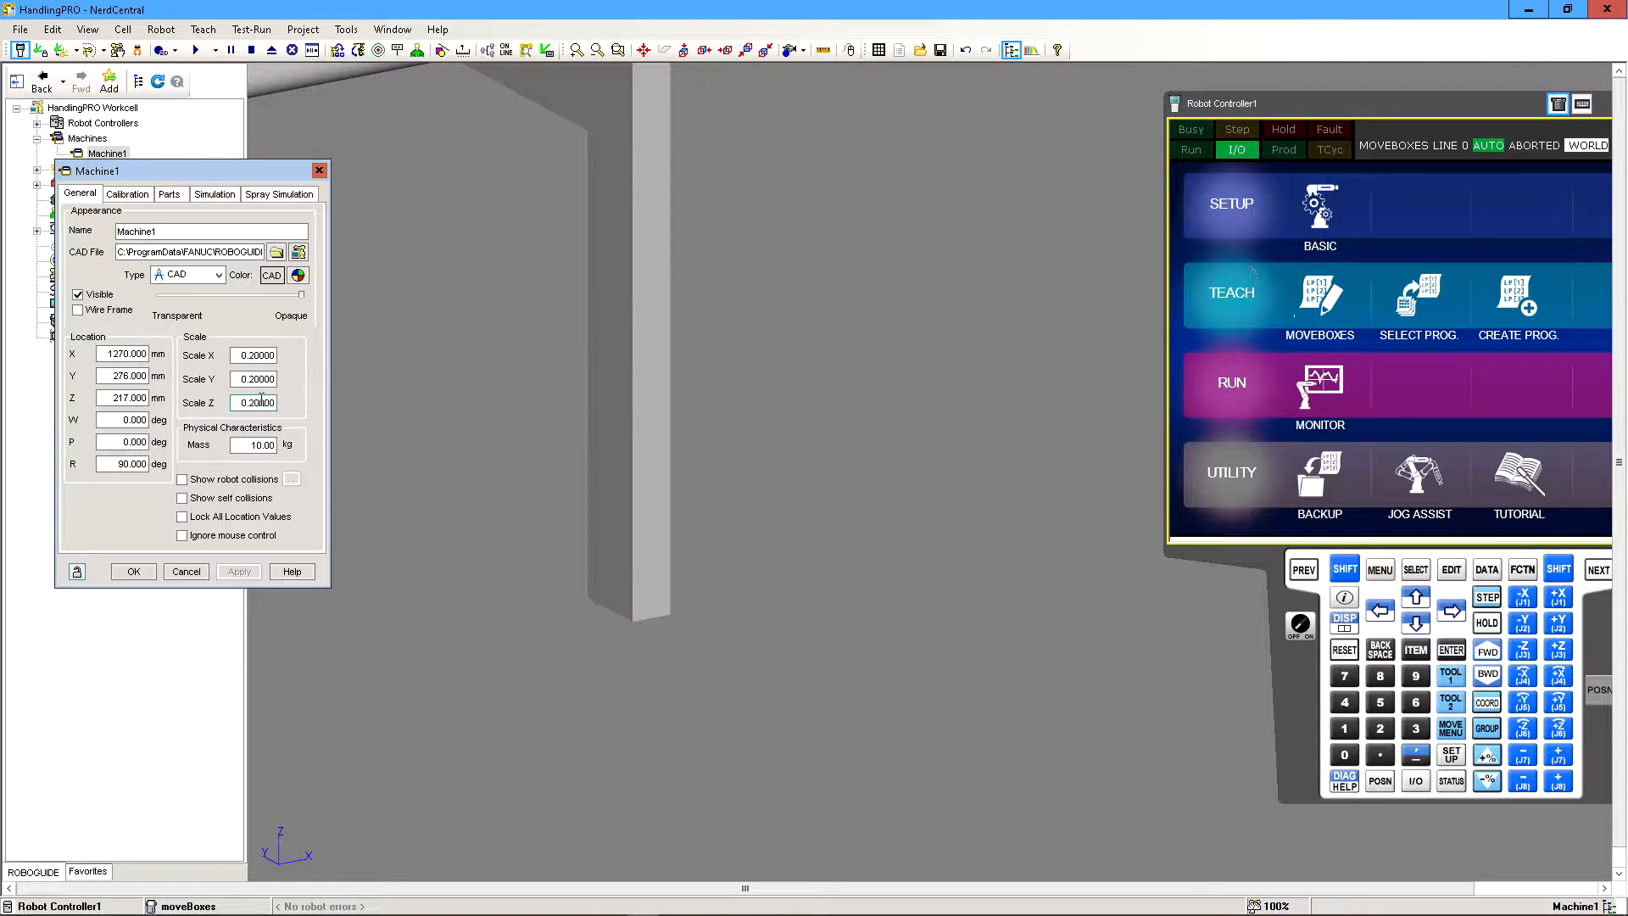
# - Set the conveyor's Z location to 149.8 mm and apply it
pyautogui.write('149.8')
pyautogui.click(236, 579)
pyautogui.scroll(-5, 373, 576)
pyautogui.moveTo(352, 585); pyautogui.dragTo(355, 428, button='right')
pyautogui.click(565, 472)
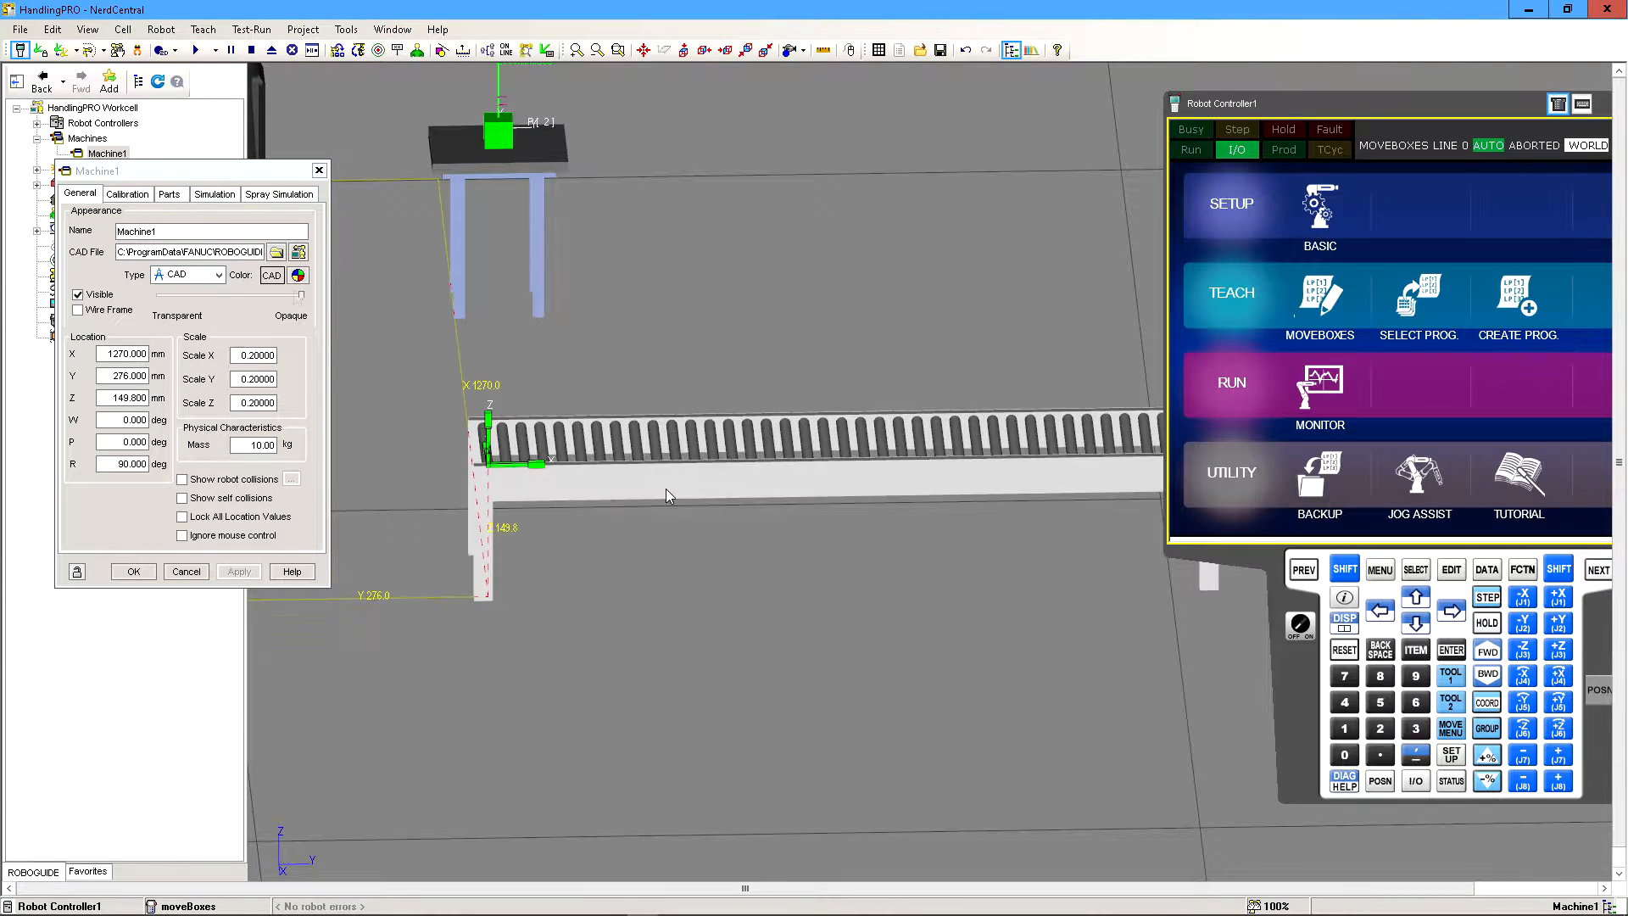
# - Move the conveyor along X toward the robot, to about 967 mm
pyautogui.scroll(-5, 669, 497)
pyautogui.scroll(5, 598, 467)
pyautogui.moveTo(602, 464); pyautogui.dragTo(852, 543, button='right')
pyautogui.moveTo(587, 486); pyautogui.dragTo(316, 462)
pyautogui.scroll(-4, 509, 475)
pyautogui.moveTo(551, 475); pyautogui.dragTo(402, 463, button='right')
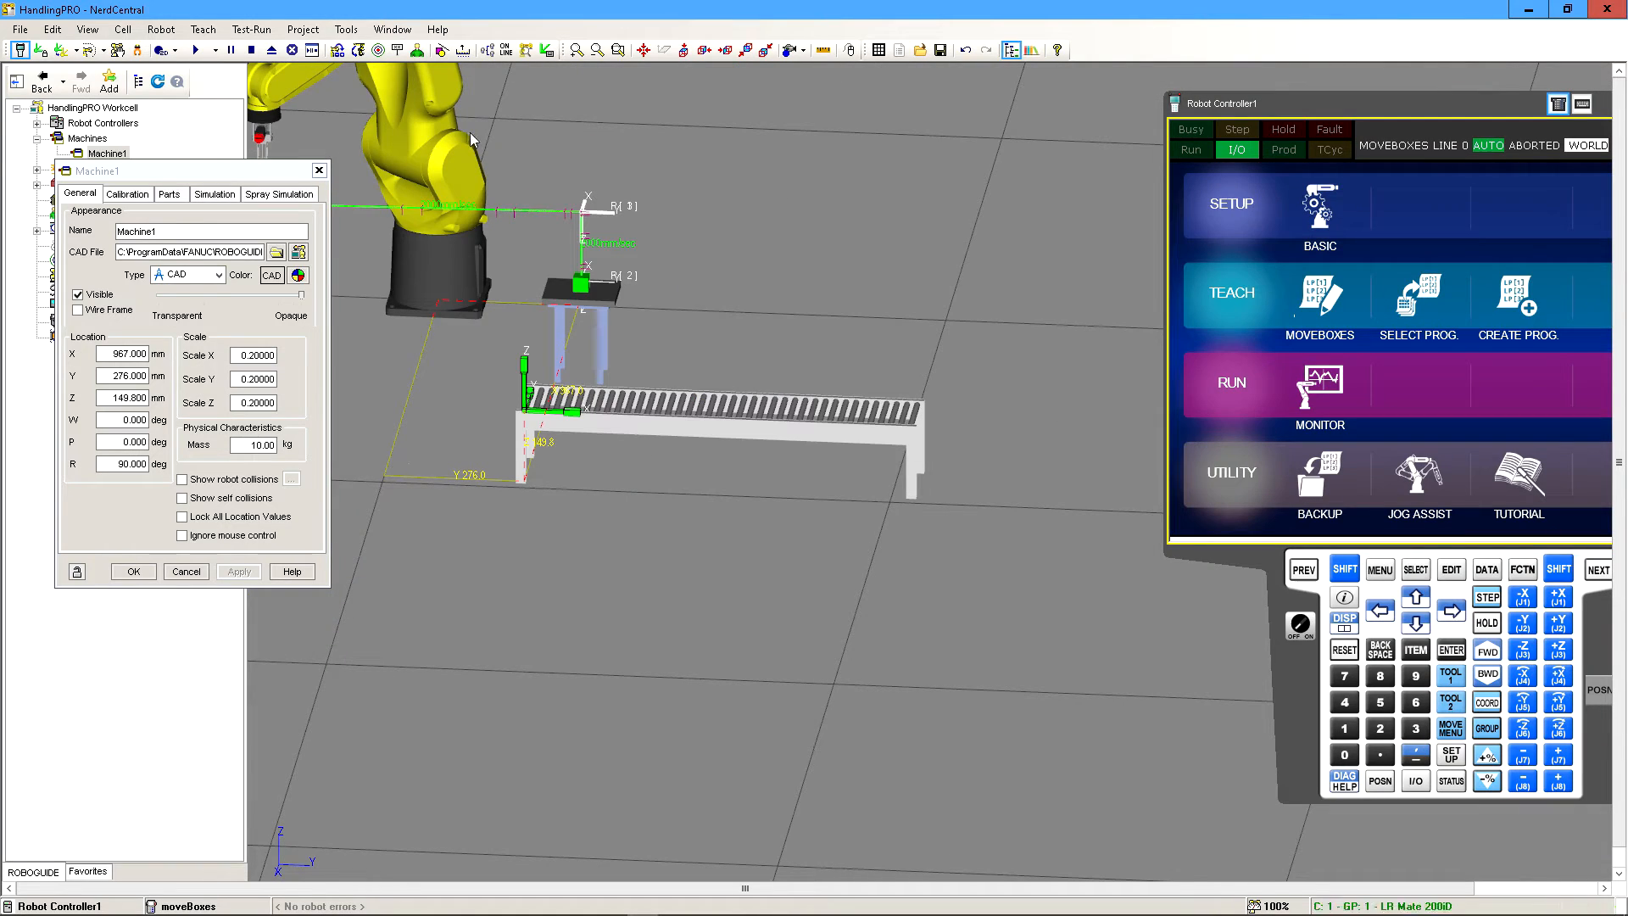
# - Show the robot's work envelope and move the conveyor along X to about 606 mm
pyautogui.click(87, 50)
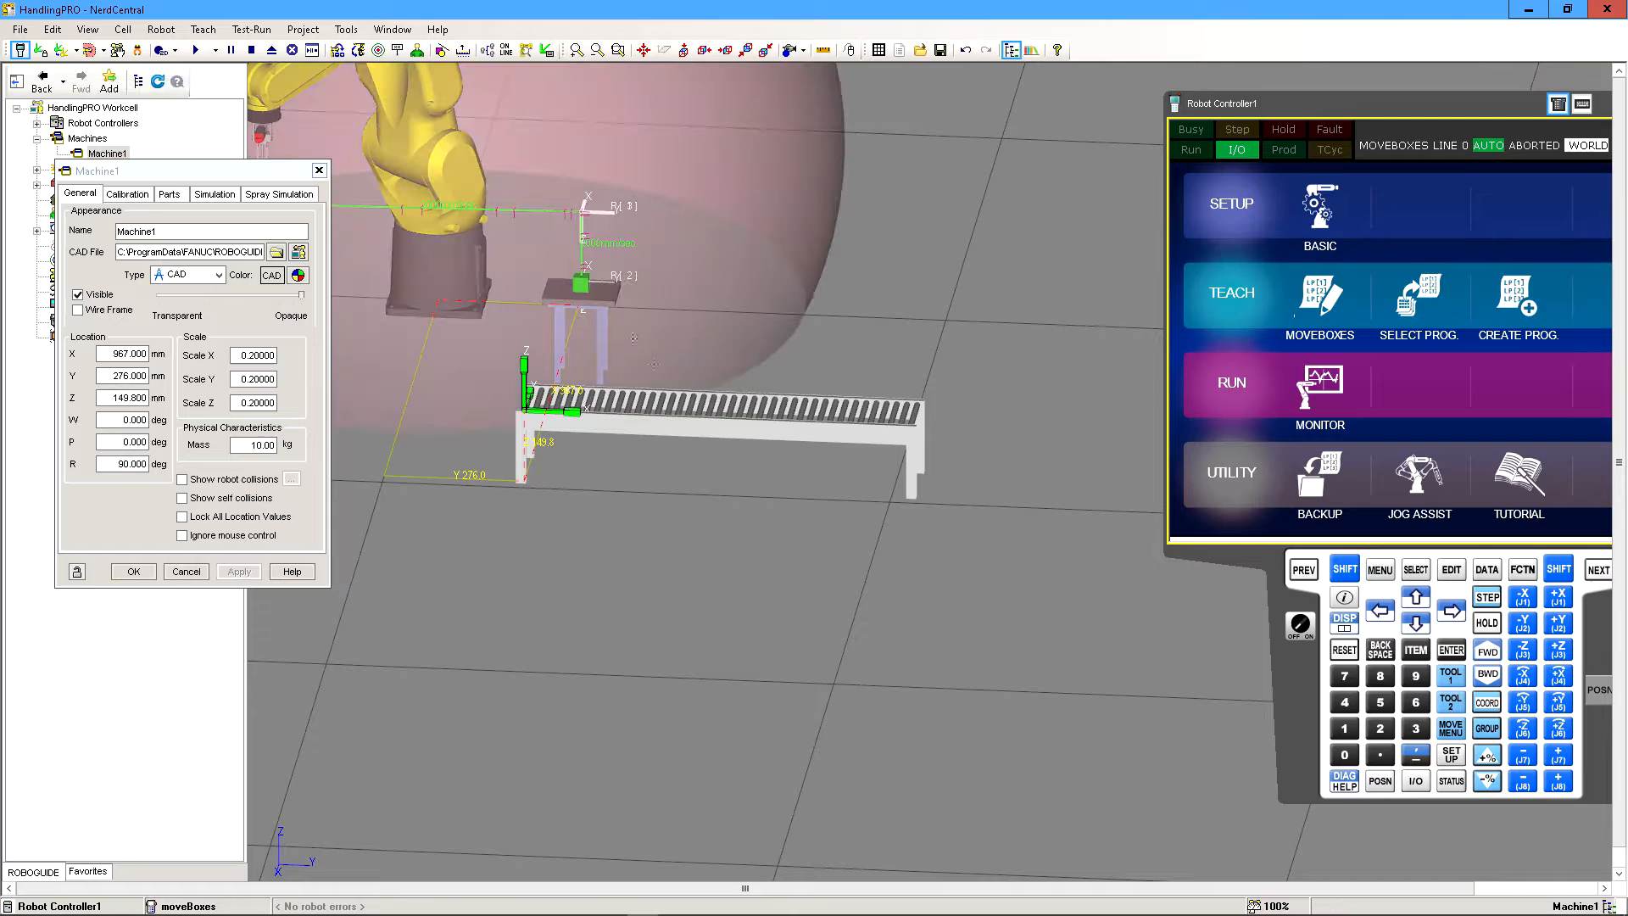
pyautogui.moveTo(644, 458); pyautogui.dragTo(770, 476, button='right')
pyautogui.moveTo(490, 419); pyautogui.dragTo(543, 448, button='right')
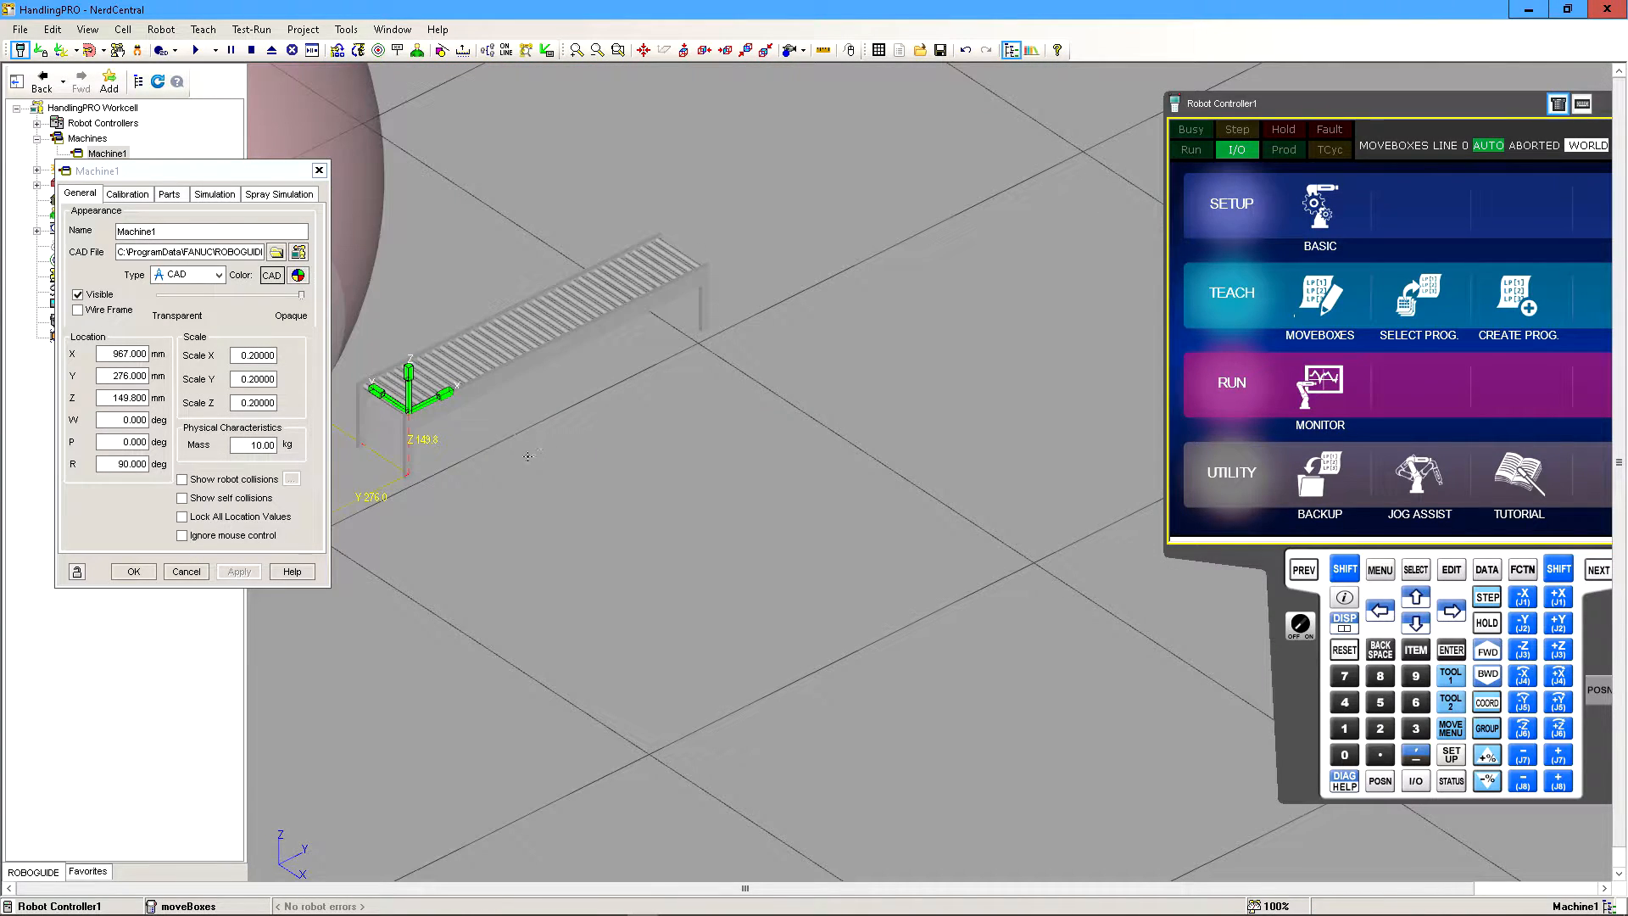
pyautogui.scroll(-5, 528, 456)
pyautogui.moveTo(712, 366); pyautogui.dragTo(676, 341)
pyautogui.moveTo(676, 341); pyautogui.dragTo(309, 335, button='right')
pyautogui.moveTo(601, 370); pyautogui.dragTo(585, 359, button='right')
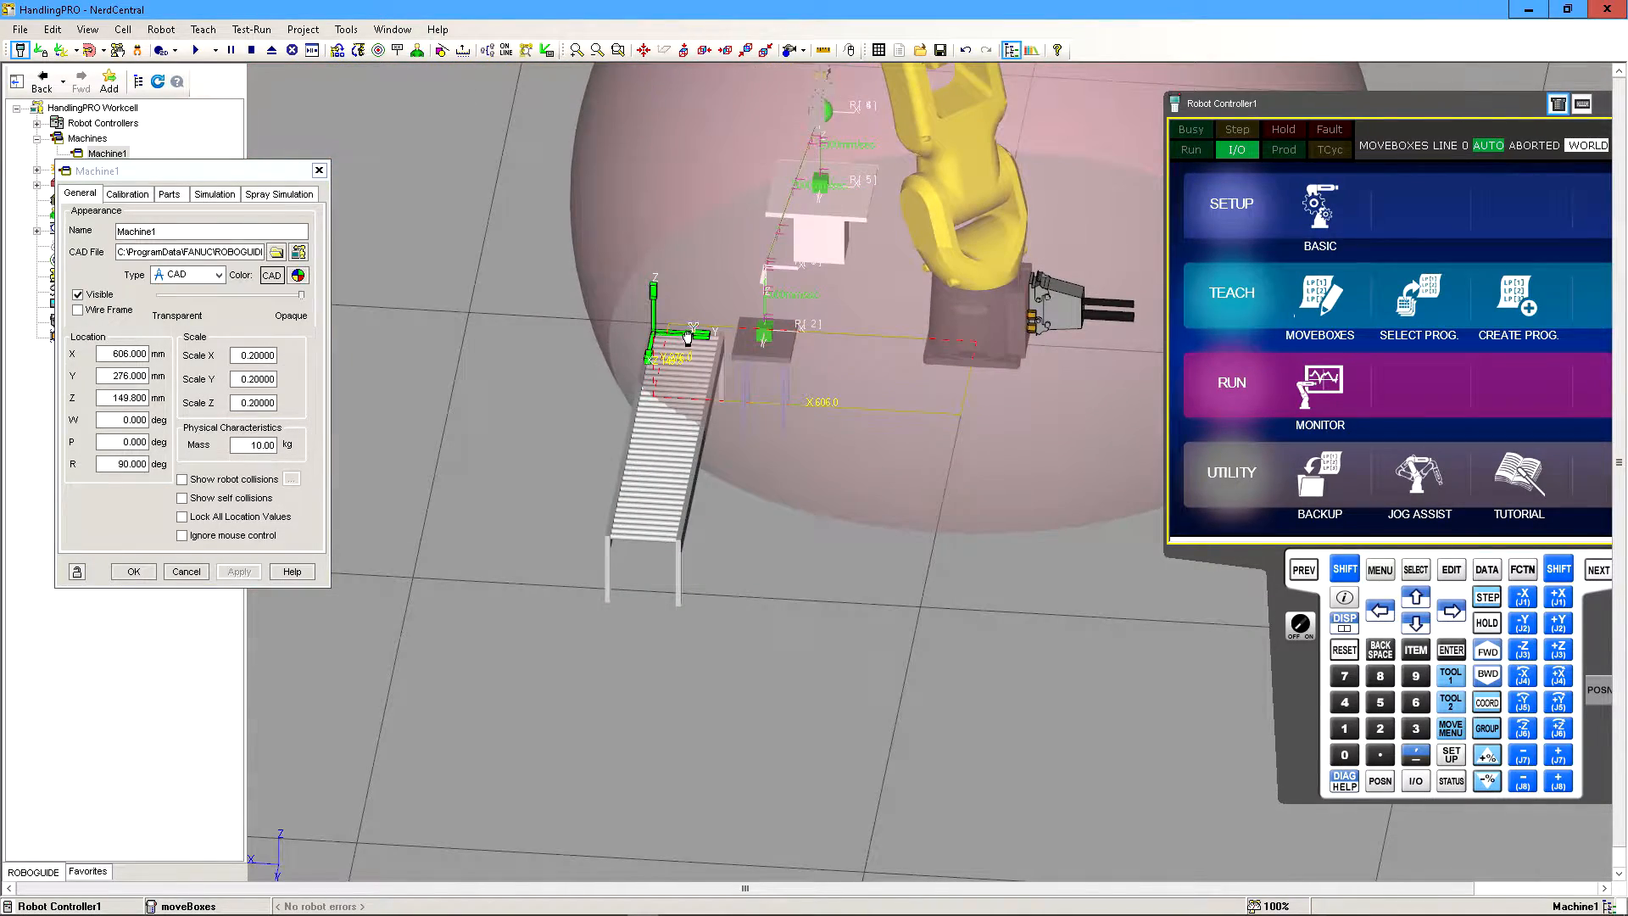
# - Bring the conveyor inside the work envelope, to about X 268 and Y 376 mm
pyautogui.moveTo(684, 342); pyautogui.dragTo(932, 384)
pyautogui.moveTo(835, 373); pyautogui.dragTo(785, 303, button='right')
pyautogui.scroll(4, 906, 401)
pyautogui.moveTo(774, 265); pyautogui.dragTo(782, 319)
pyautogui.moveTo(882, 344); pyautogui.dragTo(705, 424, button='right')
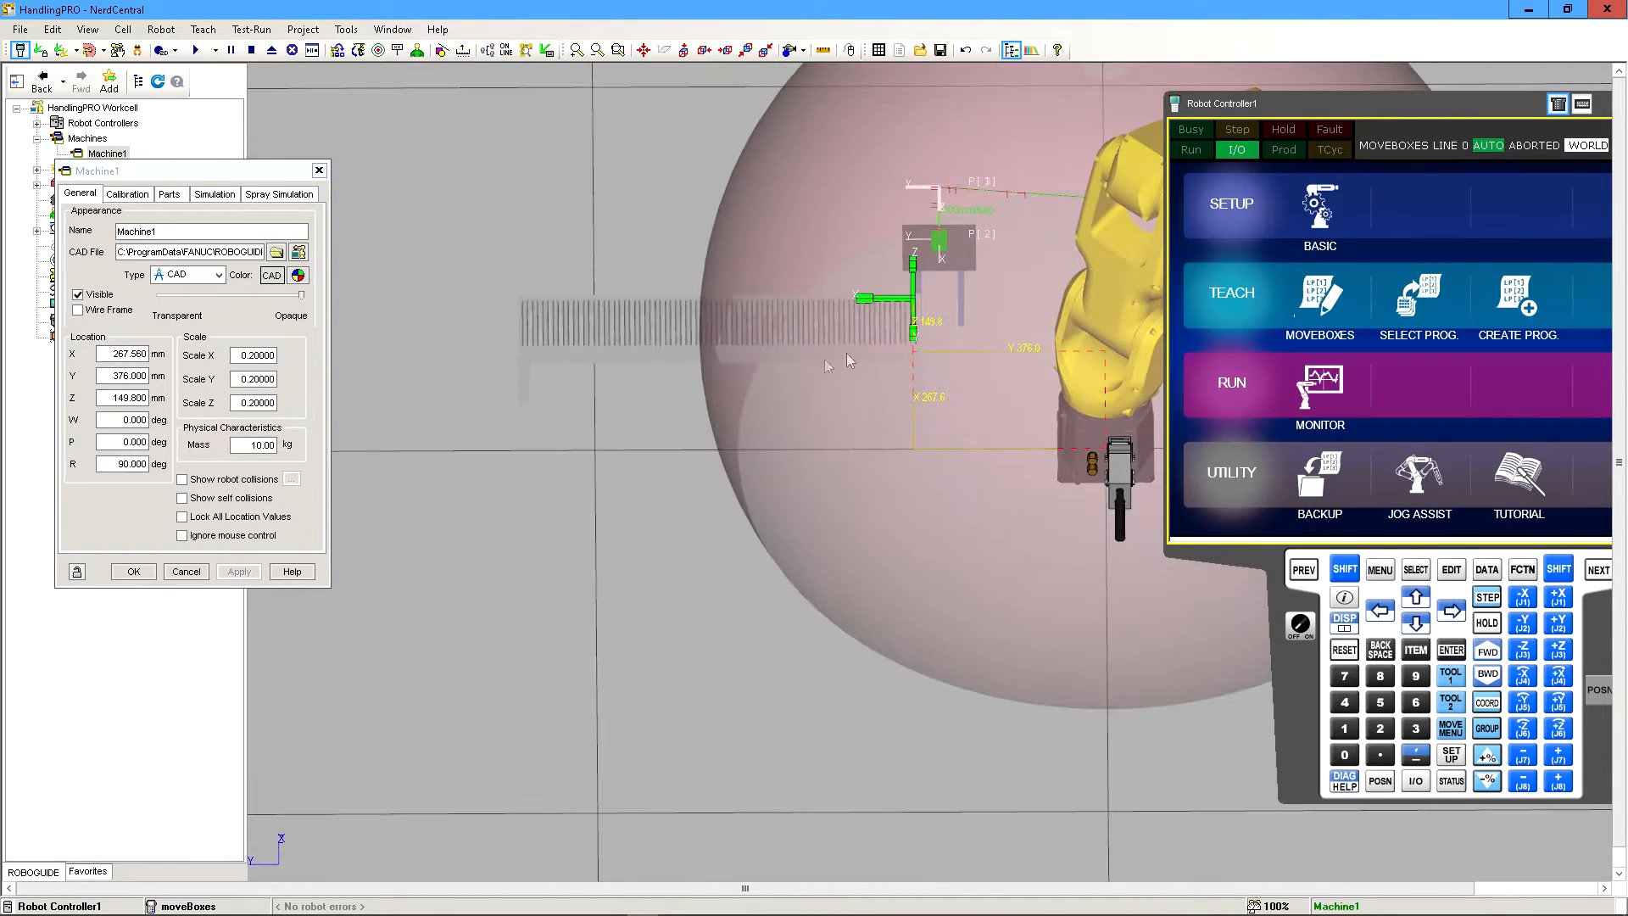
# - Adjust the conveyor along Y to about 427 mm so its near end stays within the robot's reach
pyautogui.moveTo(895, 307); pyautogui.dragTo(772, 307)
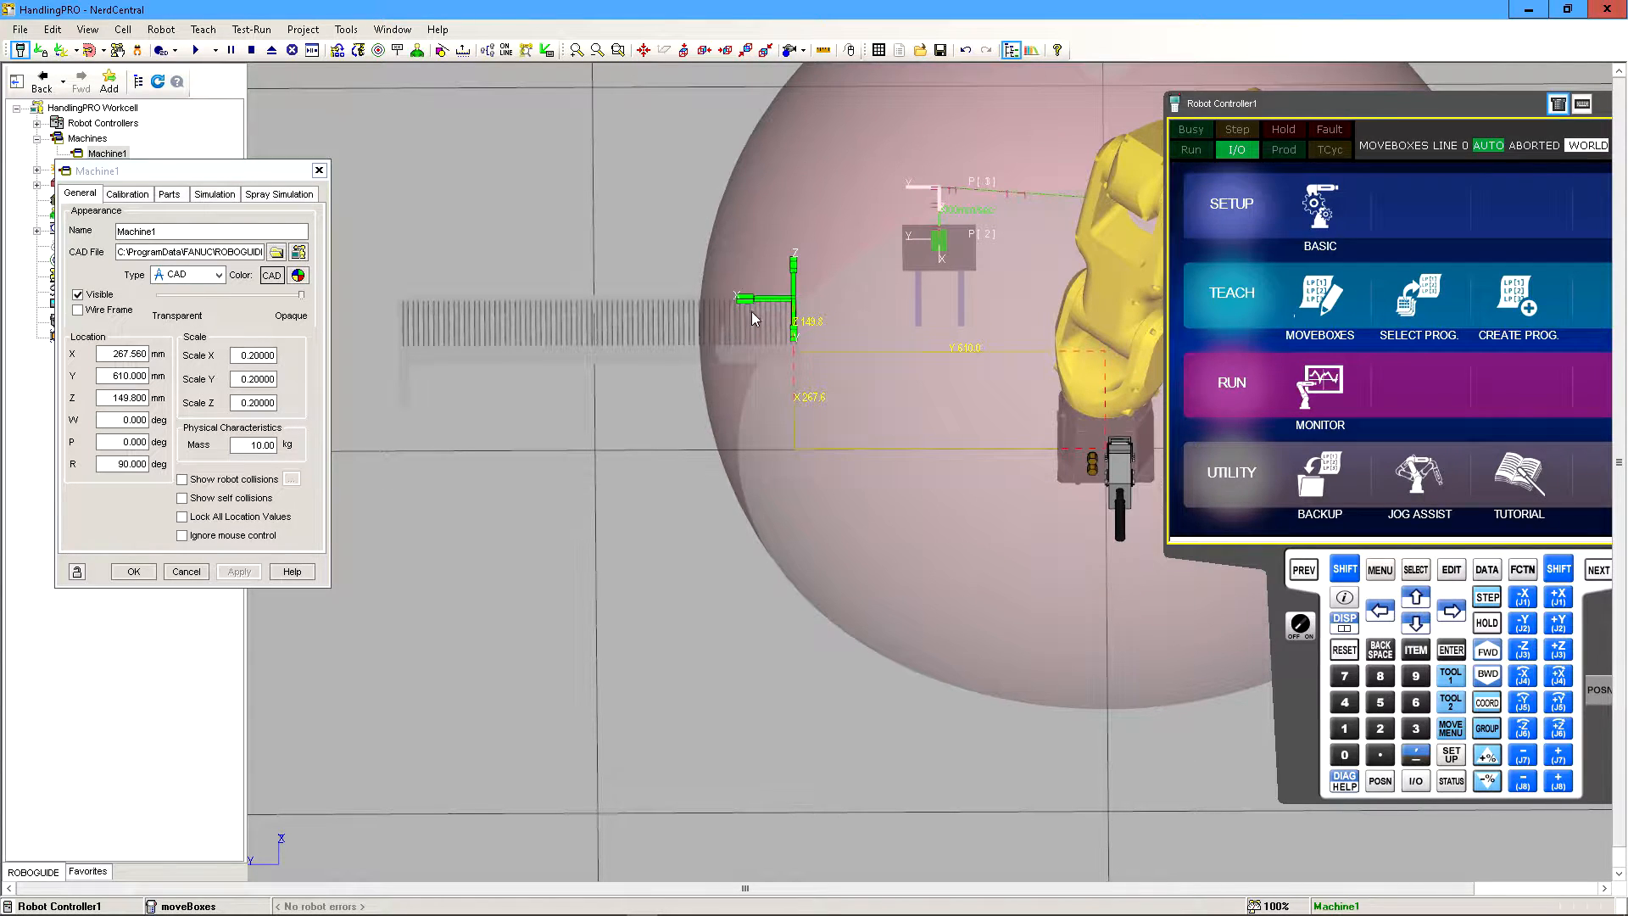
pyautogui.moveTo(772, 305); pyautogui.dragTo(865, 355)
pyautogui.moveTo(865, 354); pyautogui.dragTo(931, 397, button='right')
pyautogui.scroll(-3, 931, 397)
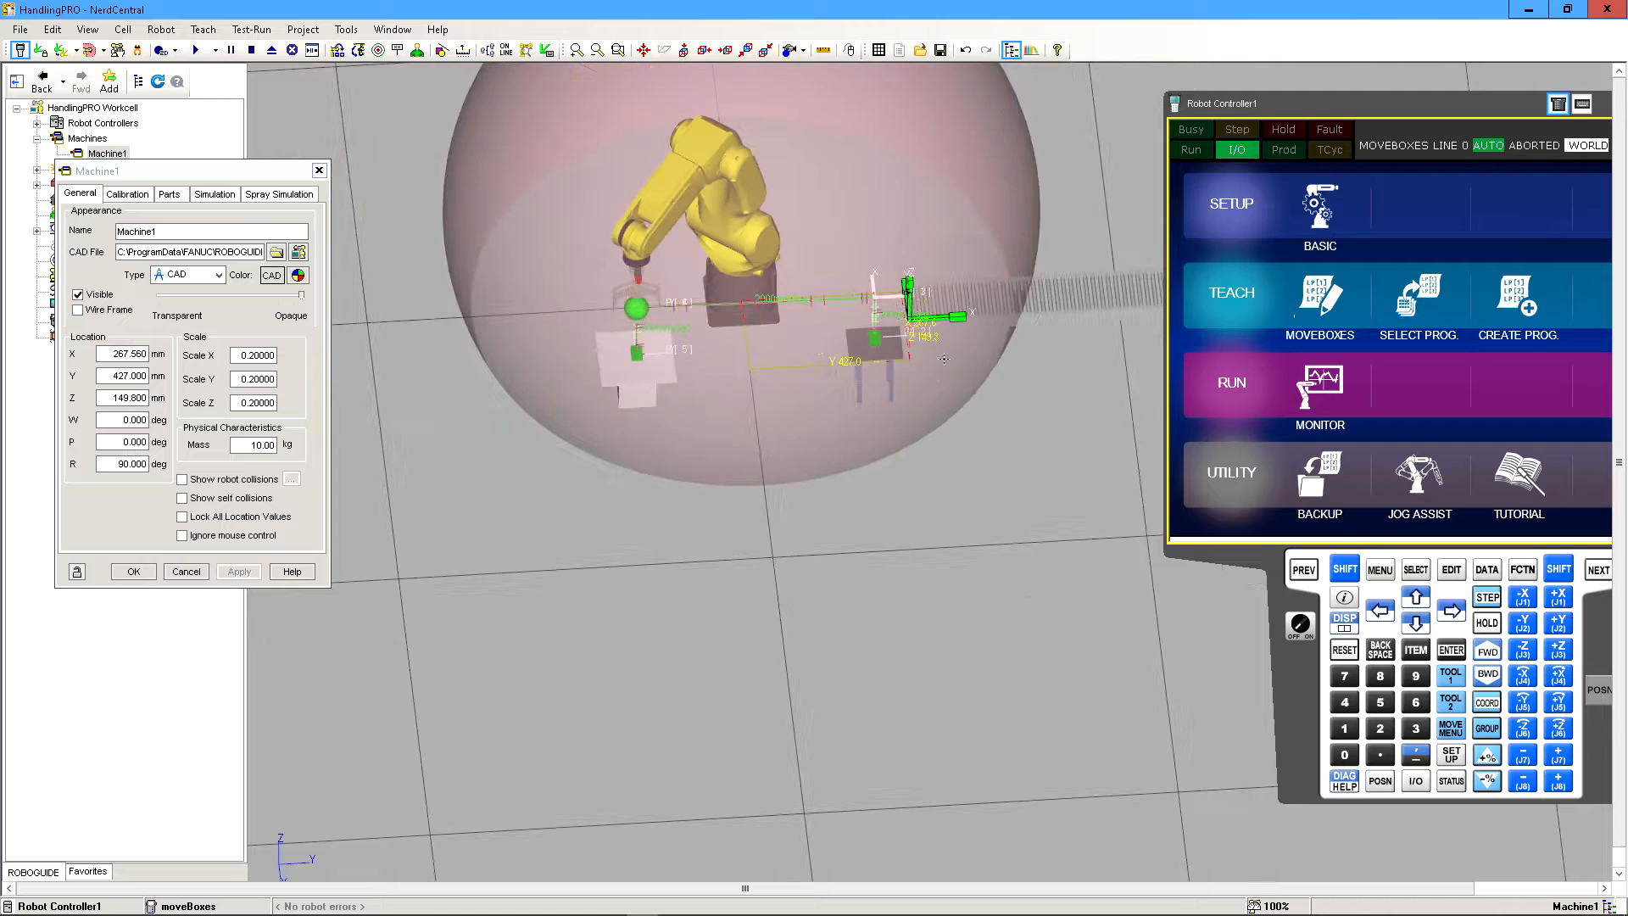
pyautogui.moveTo(943, 360); pyautogui.dragTo(687, 370, button='middle')
pyautogui.scroll(3, 687, 370)
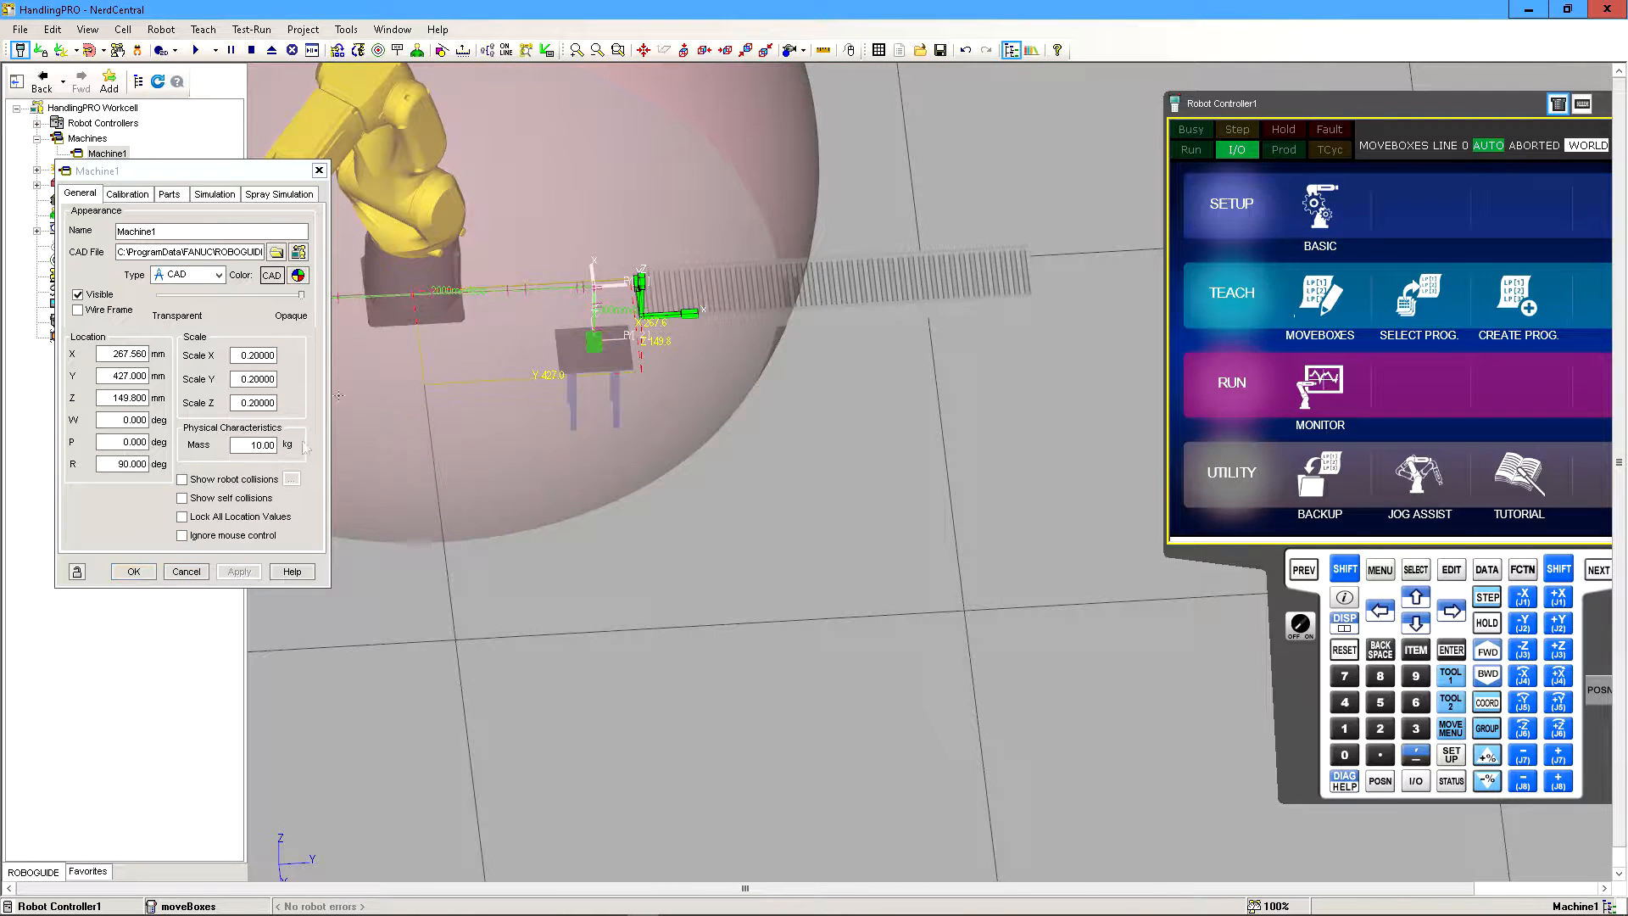
# - Accept the conveyor's properties and hide the robot's work envelope
pyautogui.click(133, 572)
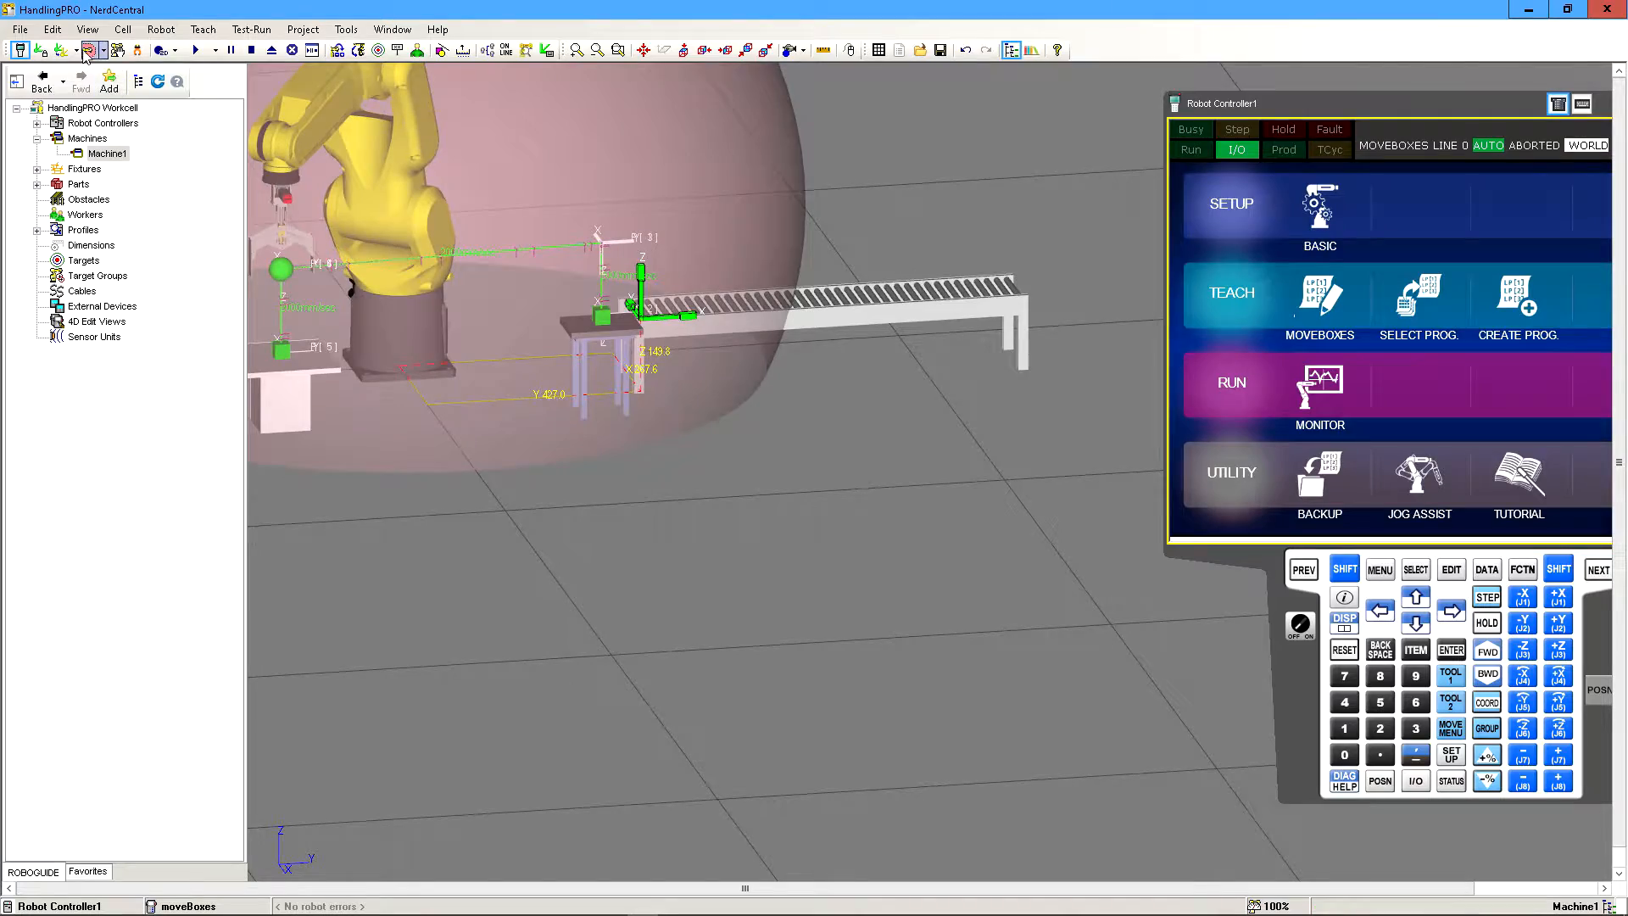
pyautogui.click(88, 52)
pyautogui.moveTo(650, 263); pyautogui.dragTo(651, 346, button='right')
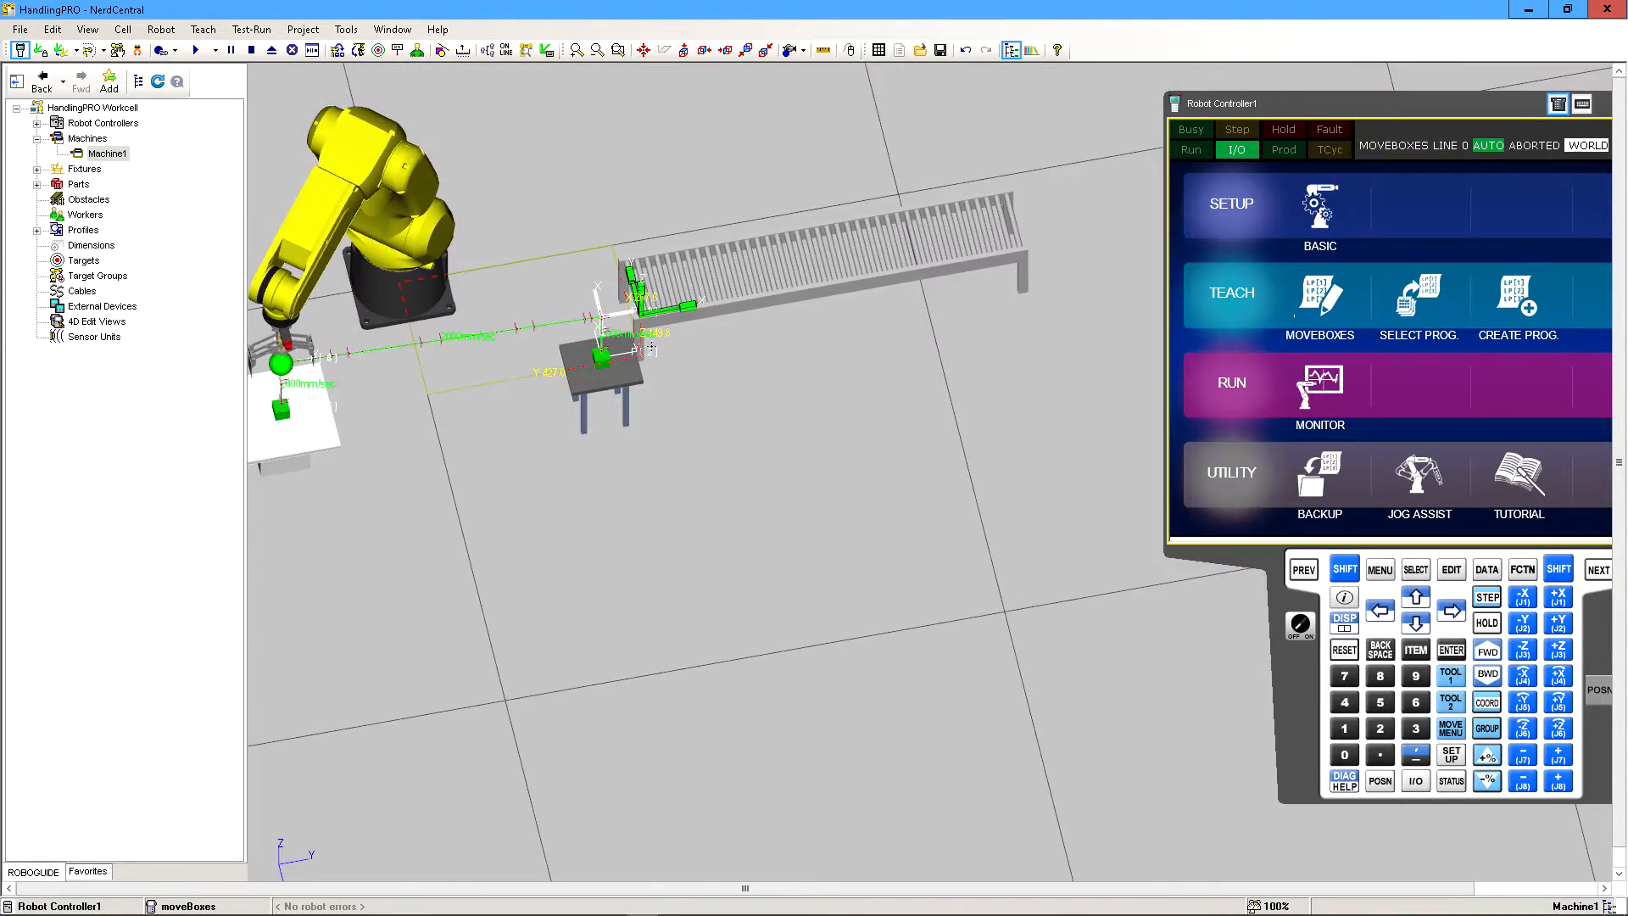
# - Add a box-shaped link to the conveyor machine Machine1
pyautogui.moveTo(533, 229); pyautogui.dragTo(977, 287, button='right')
pyautogui.moveTo(708, 403); pyautogui.dragTo(1089, 293, button='right')
pyautogui.keyDown('ctrl'); pyautogui.moveTo(609, 373); pyautogui.dragTo(757, 484, button='right'); pyautogui.keyUp('ctrl')
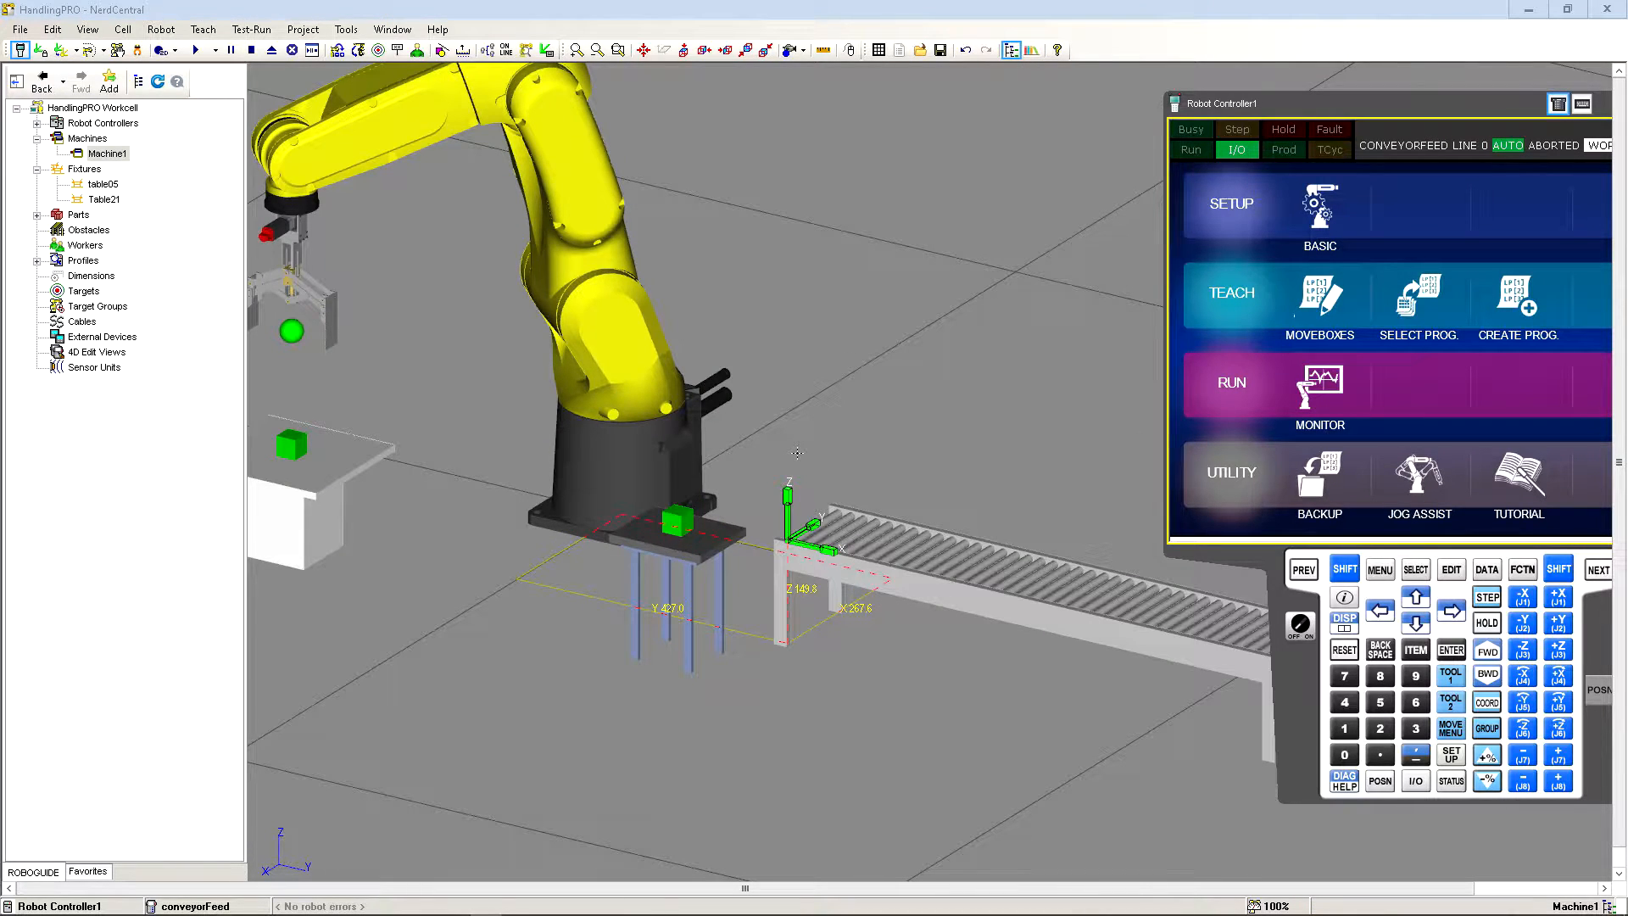
pyautogui.moveTo(797, 453); pyautogui.dragTo(666, 358)
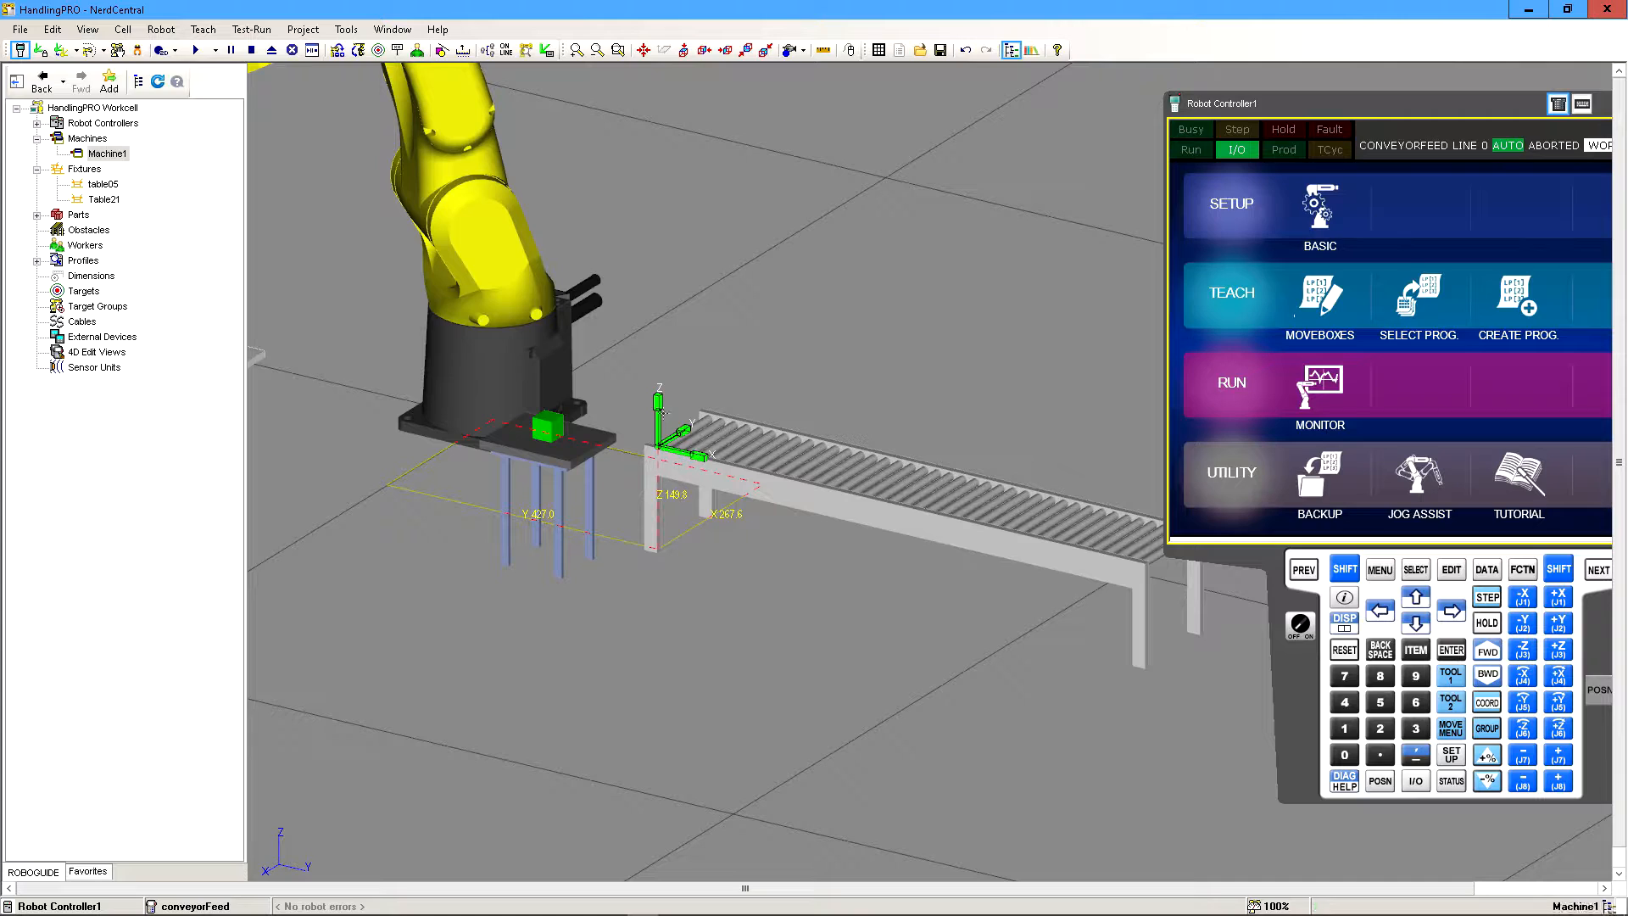
pyautogui.moveTo(1027, 456); pyautogui.dragTo(998, 454, button='middle')
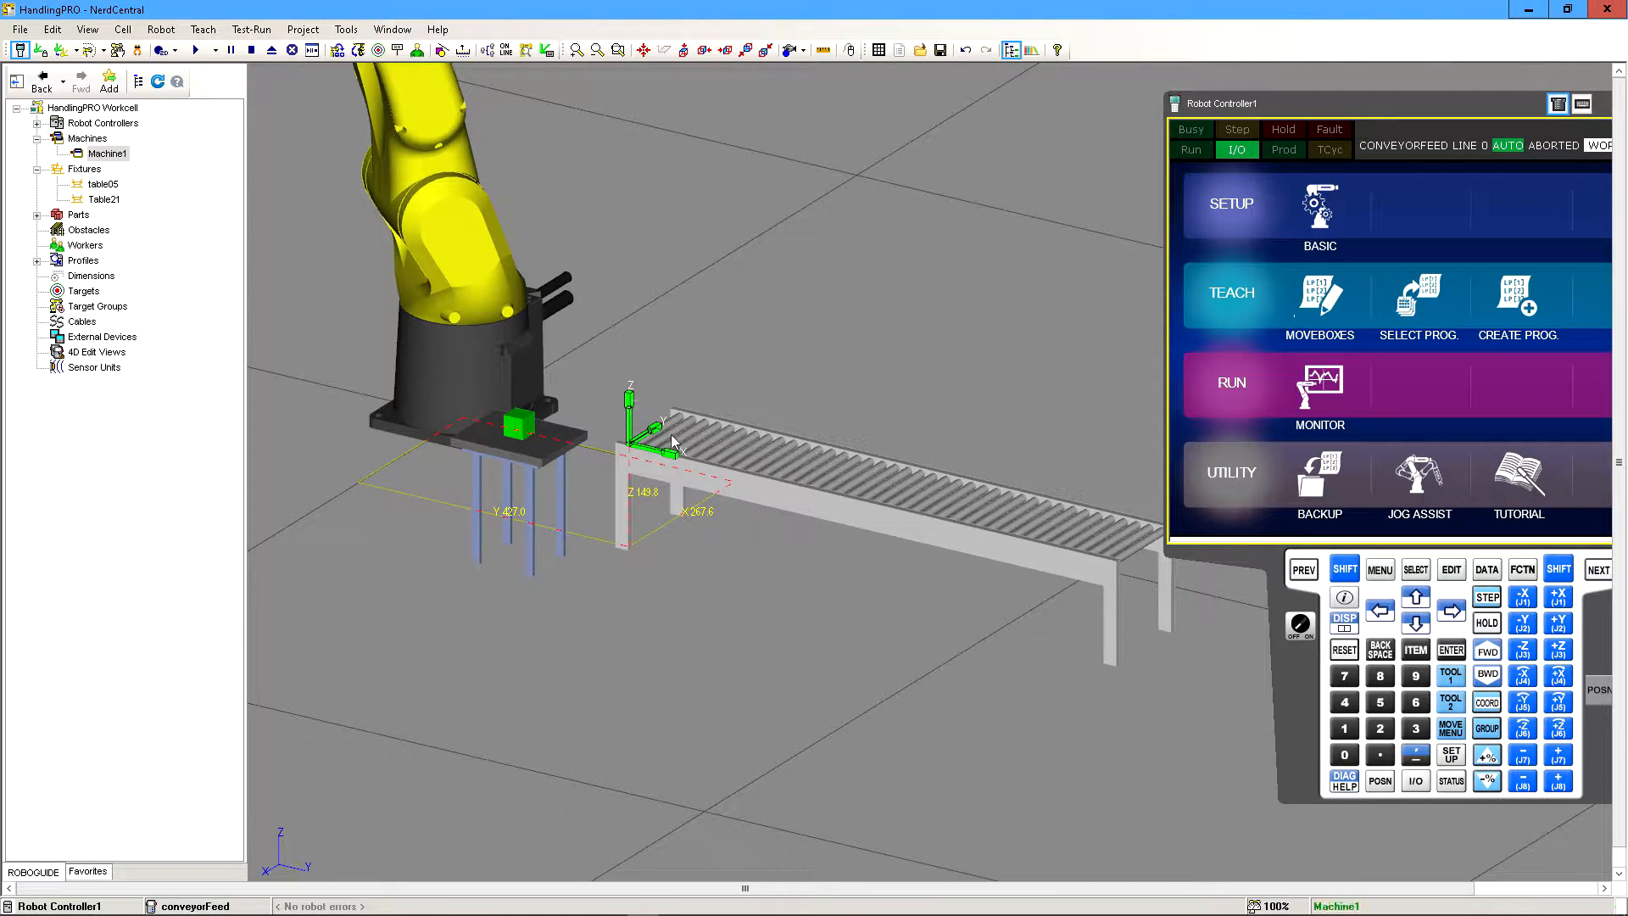
pyautogui.rightClick(106, 158)
pyautogui.moveTo(182, 136)
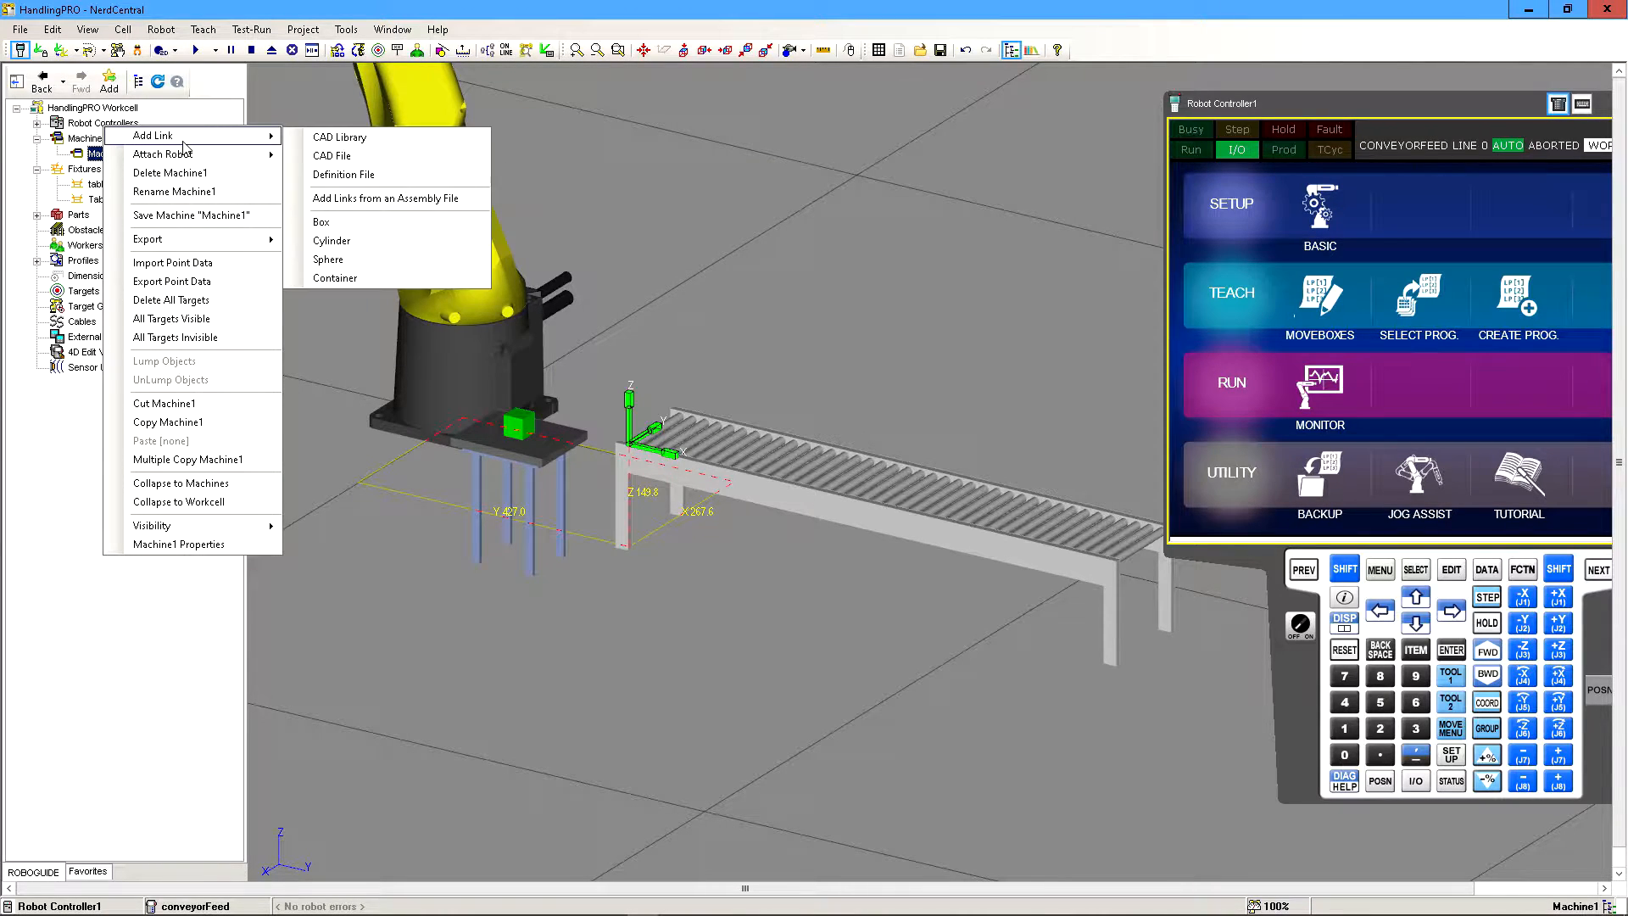
pyautogui.click(335, 221)
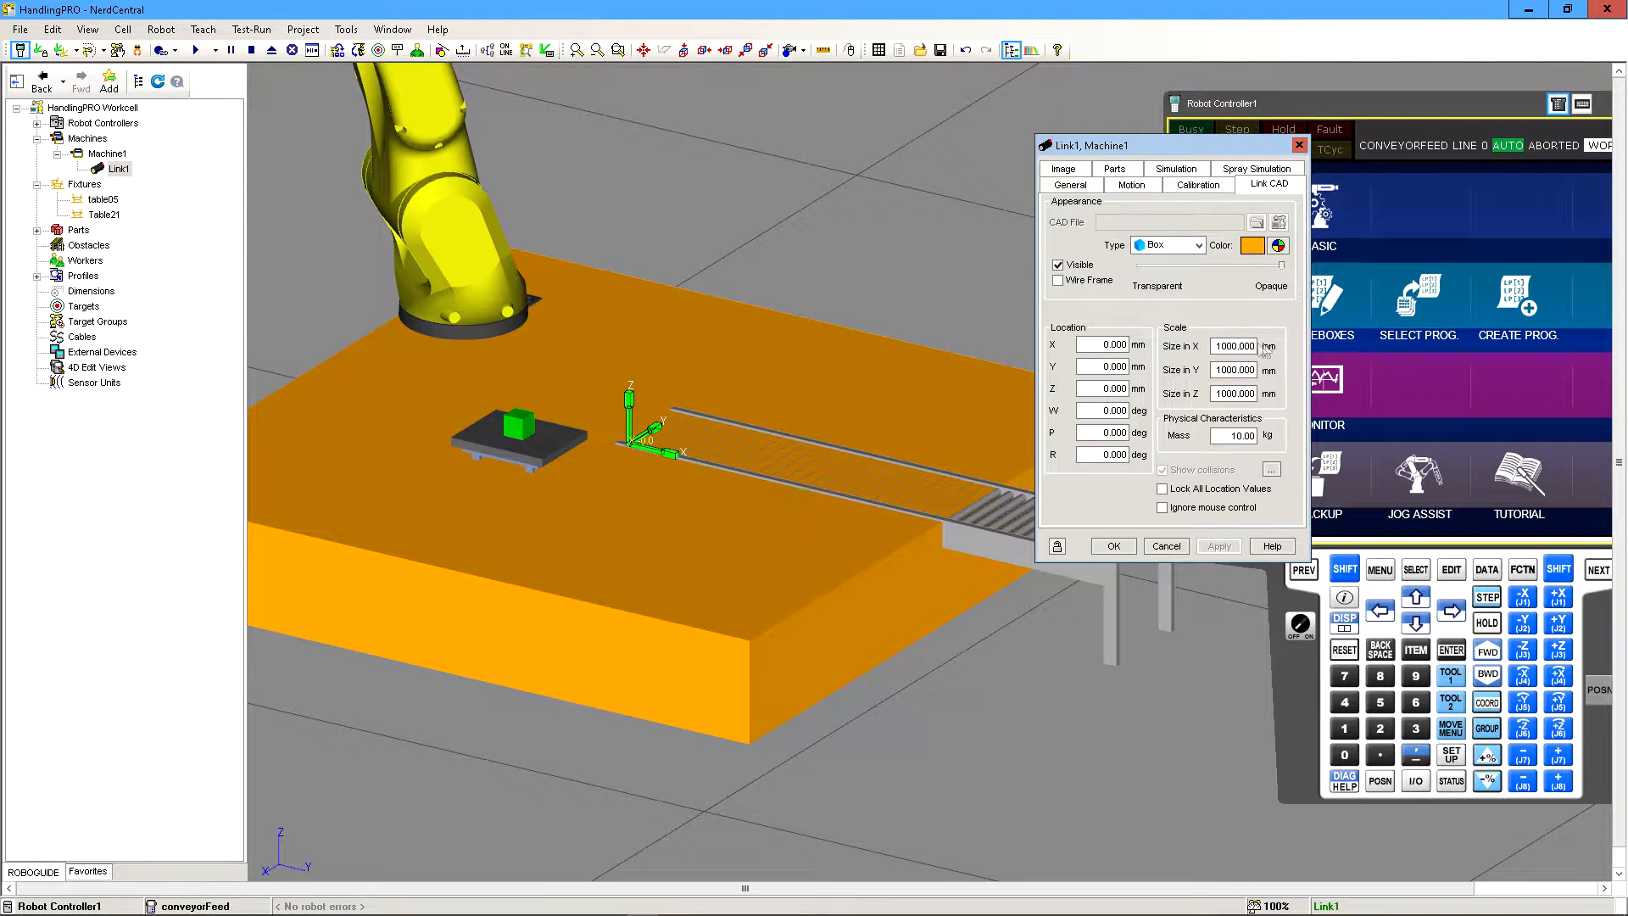
# - Set the box link's size to 30 mm in X, Y and Z and apply it
pyautogui.write('30')
pyautogui.press('Tab')
pyautogui.write('30')
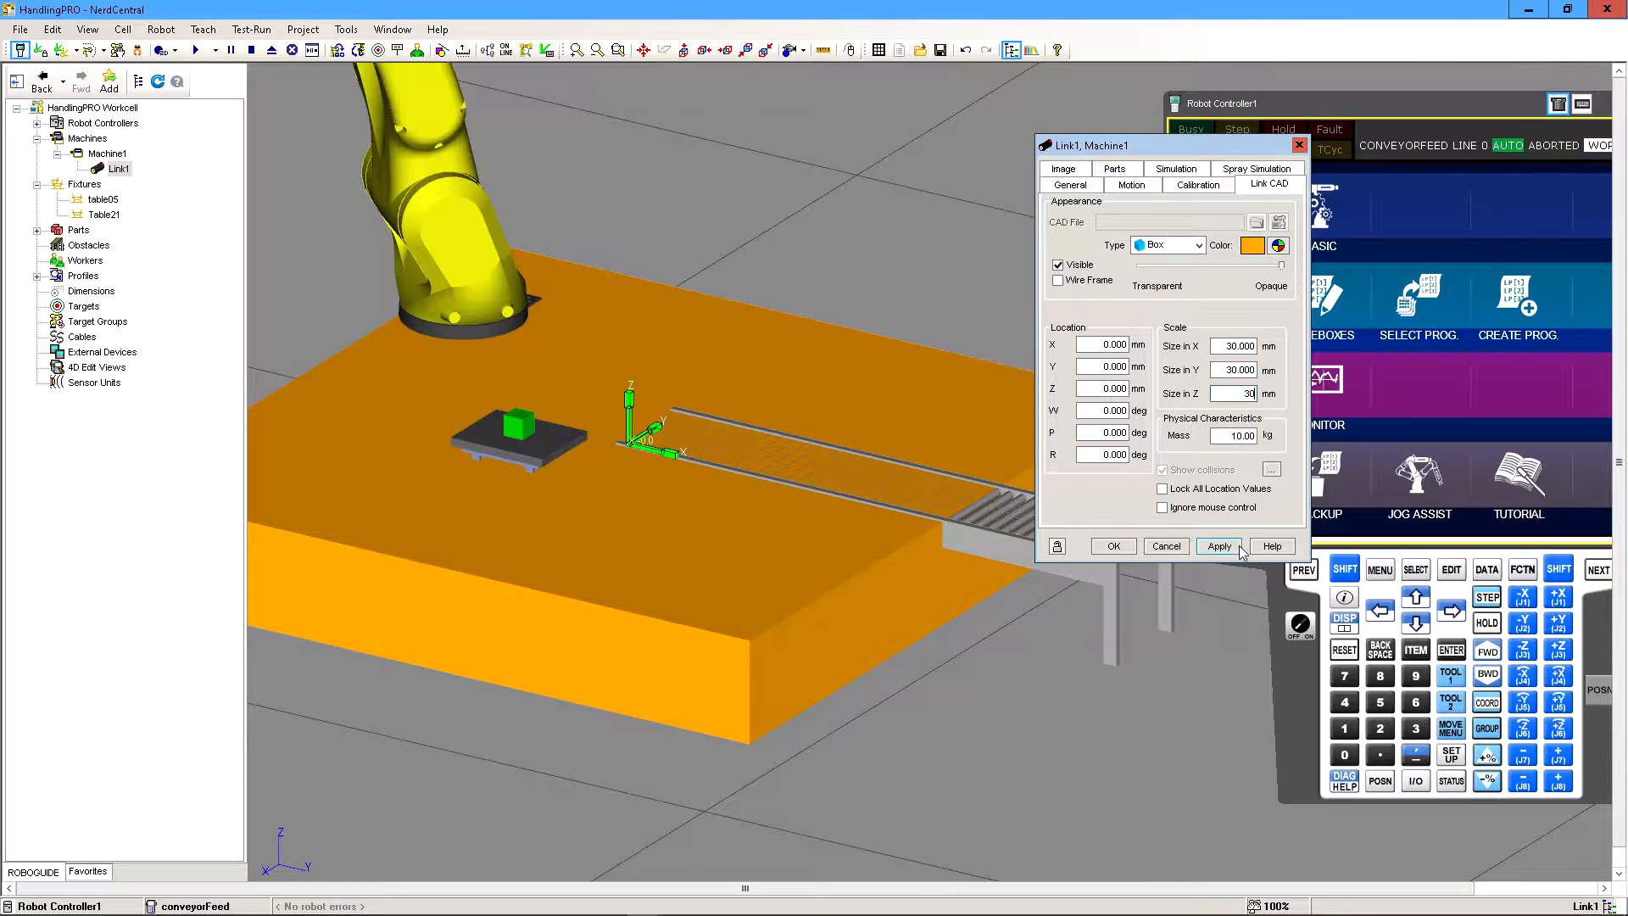
pyautogui.click(1218, 546)
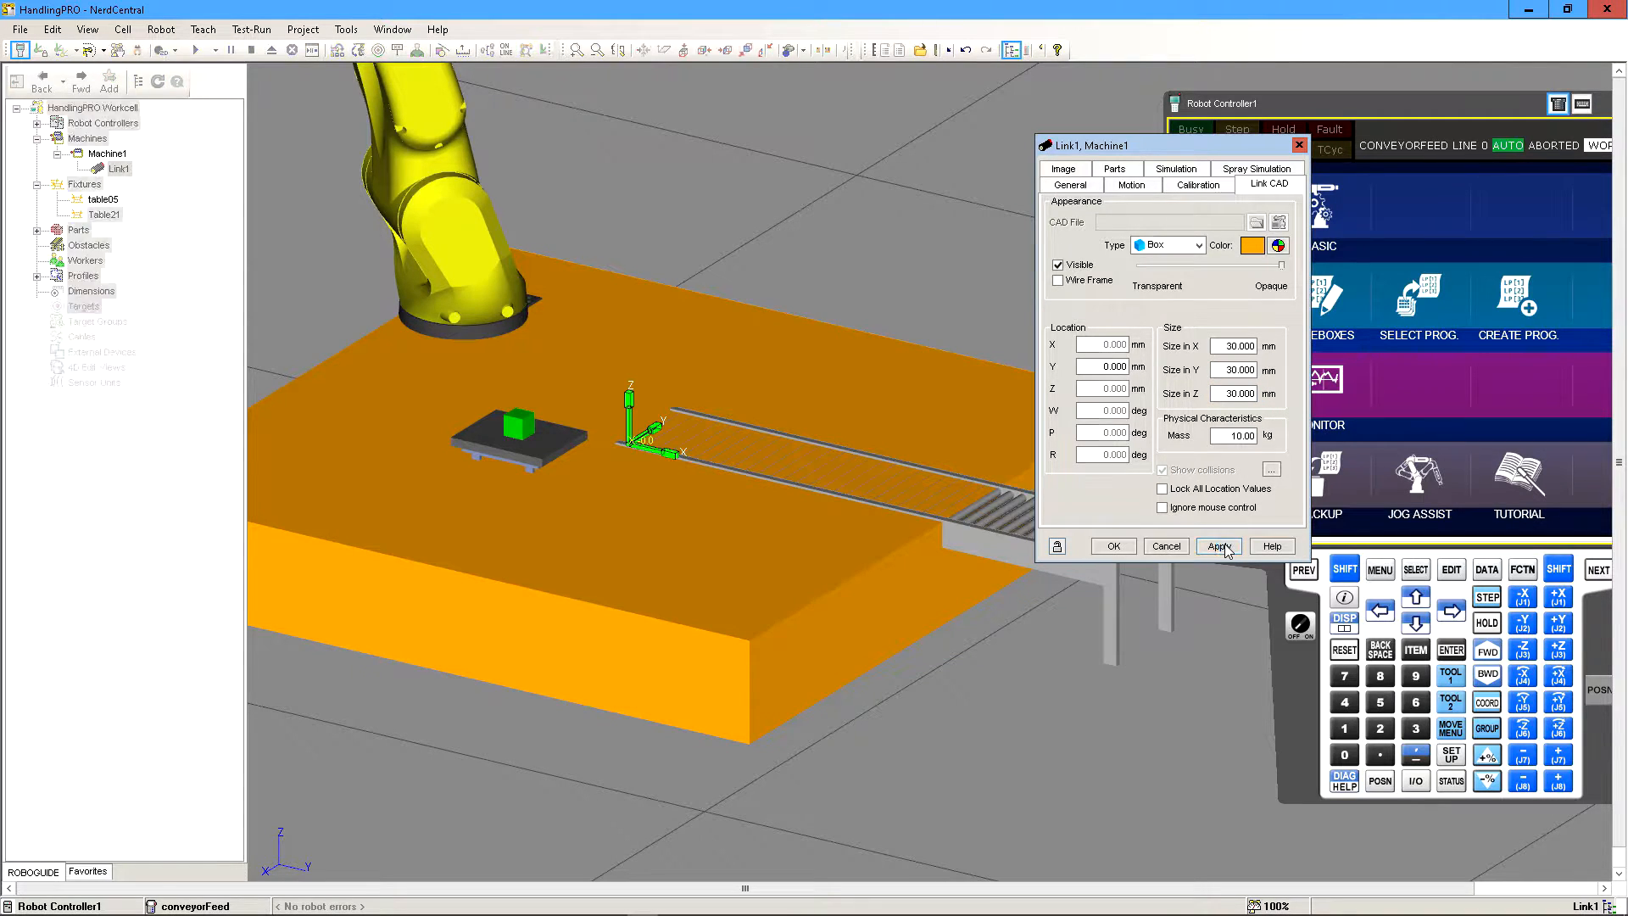
# - Raise the box link to about Z 44 mm above the conveyor's corner and open its properties
pyautogui.scroll(3, 619, 449)
pyautogui.scroll(2, 619, 450)
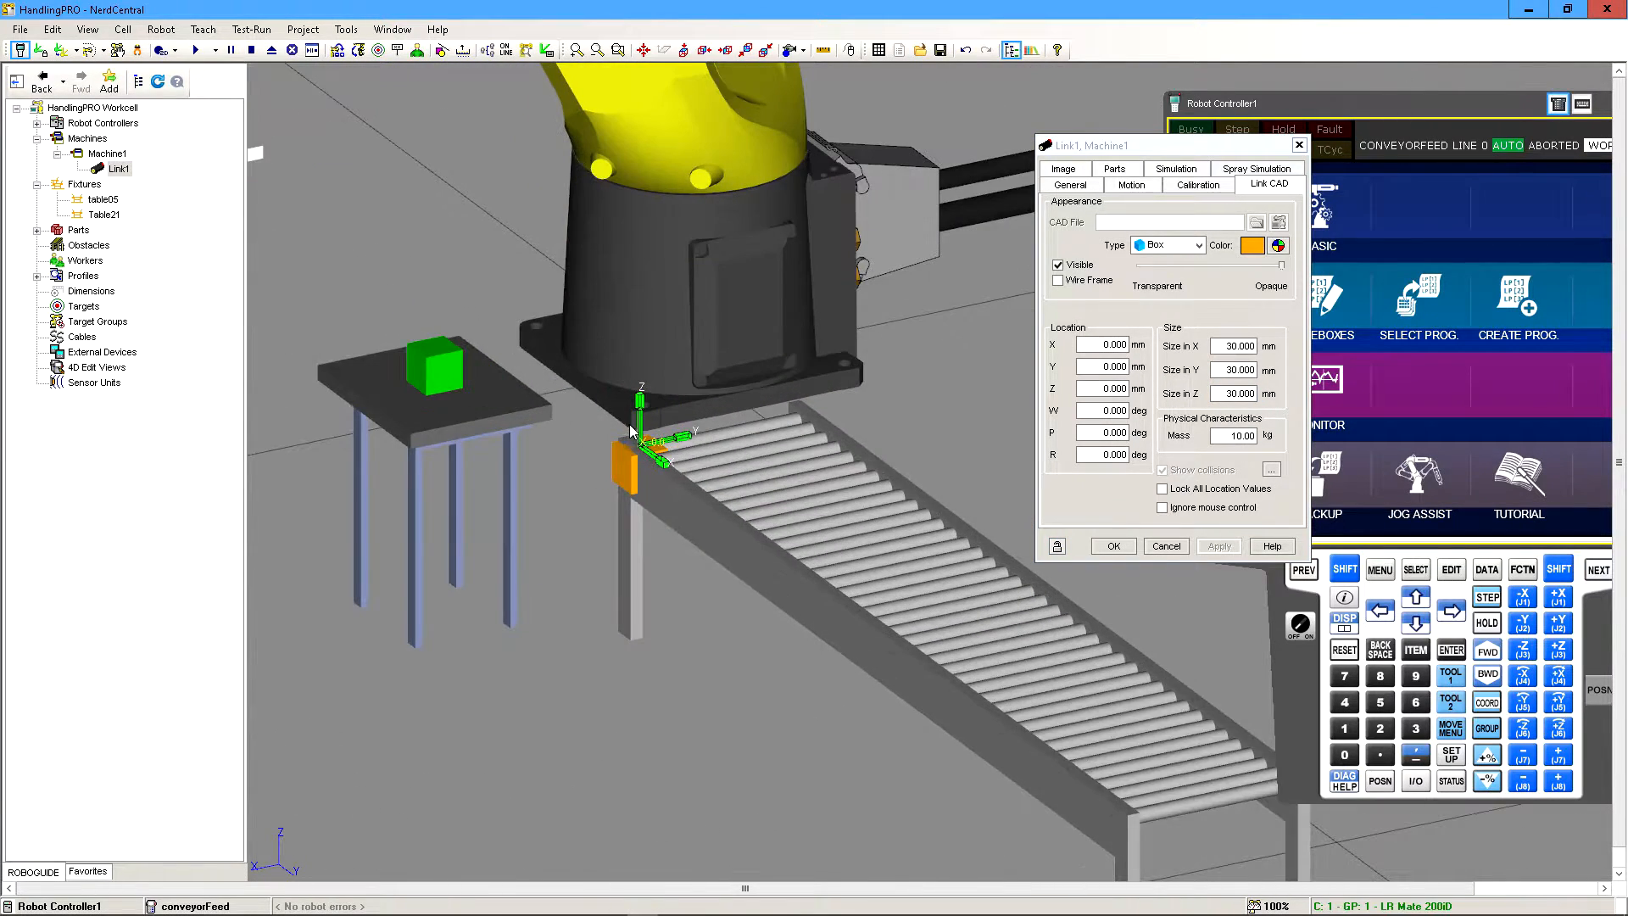
pyautogui.doubleClick(657, 383)
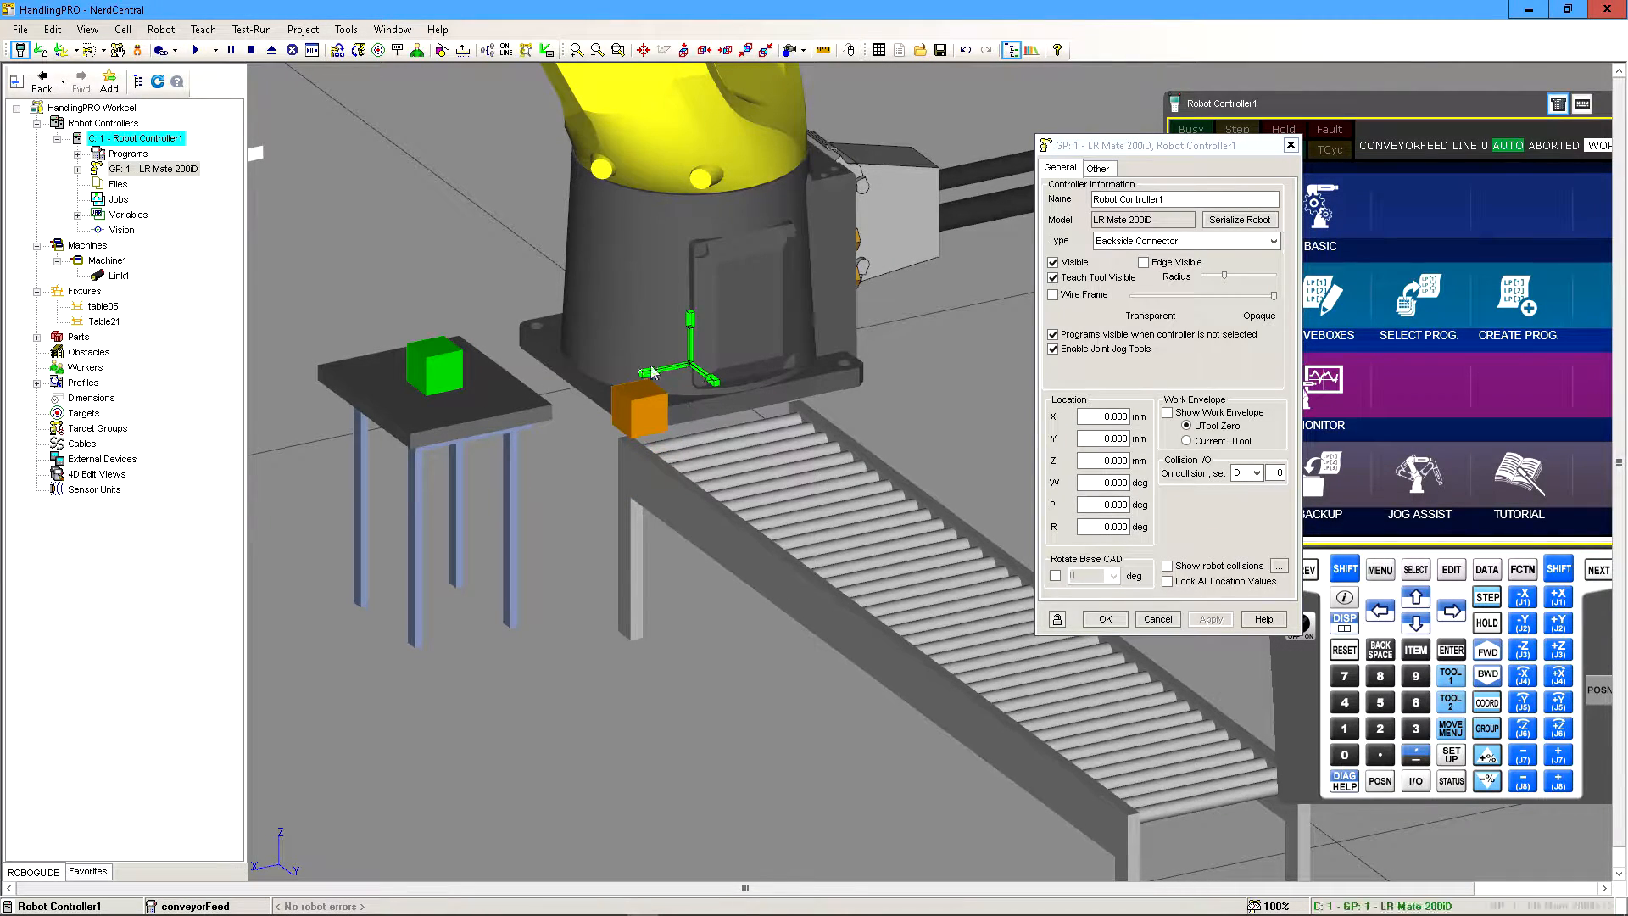
pyautogui.click(659, 417)
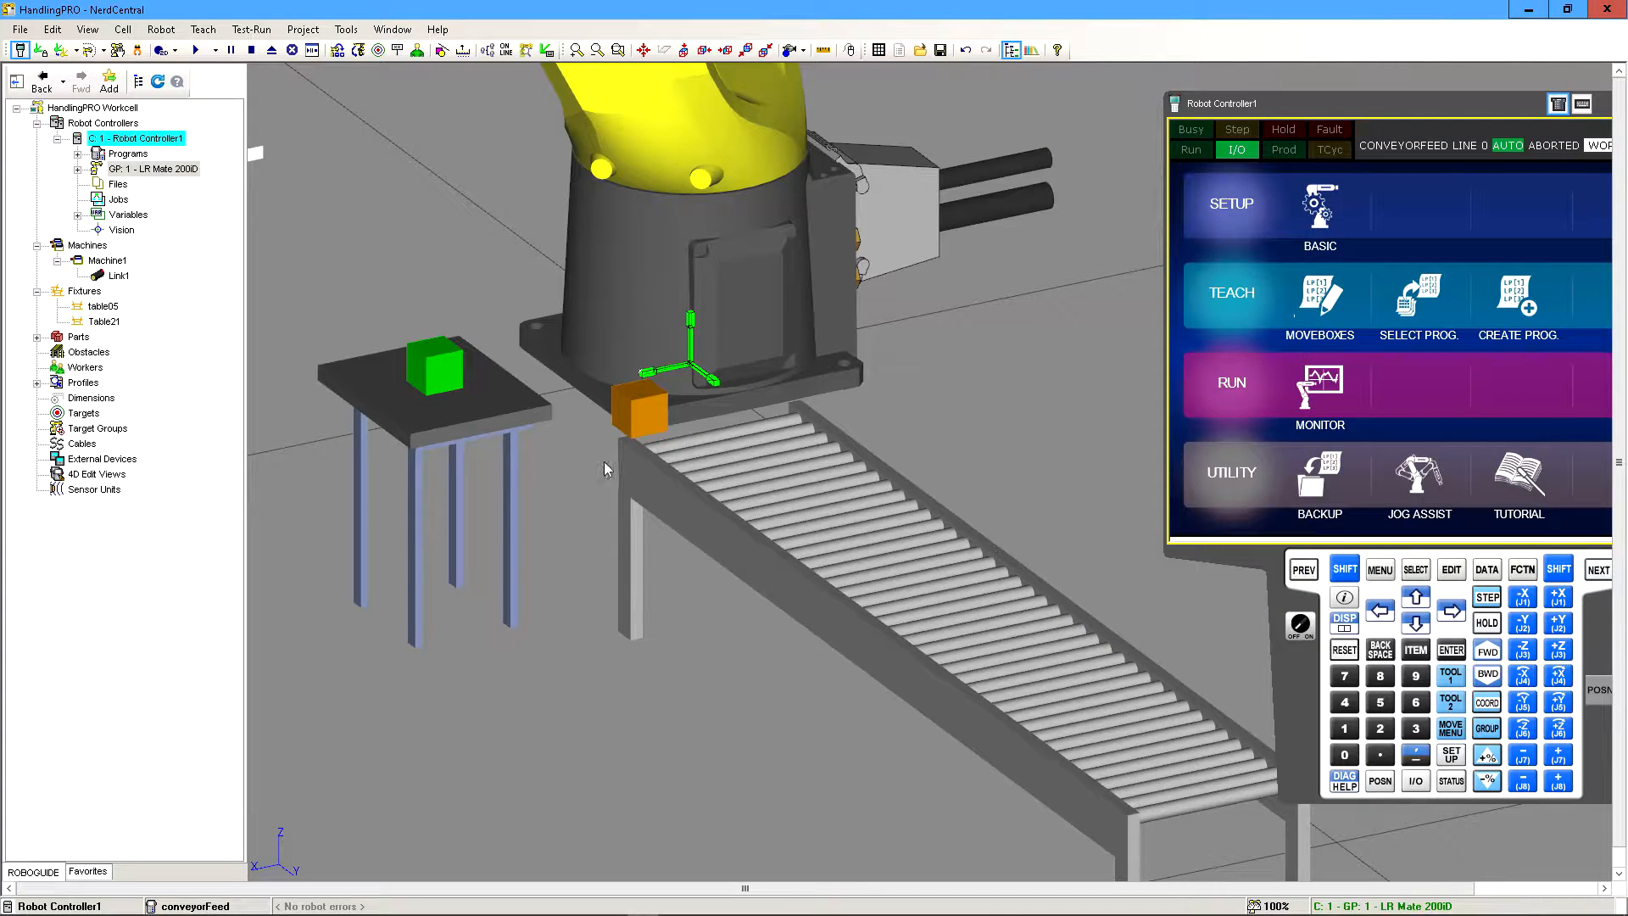
pyautogui.doubleClick(642, 418)
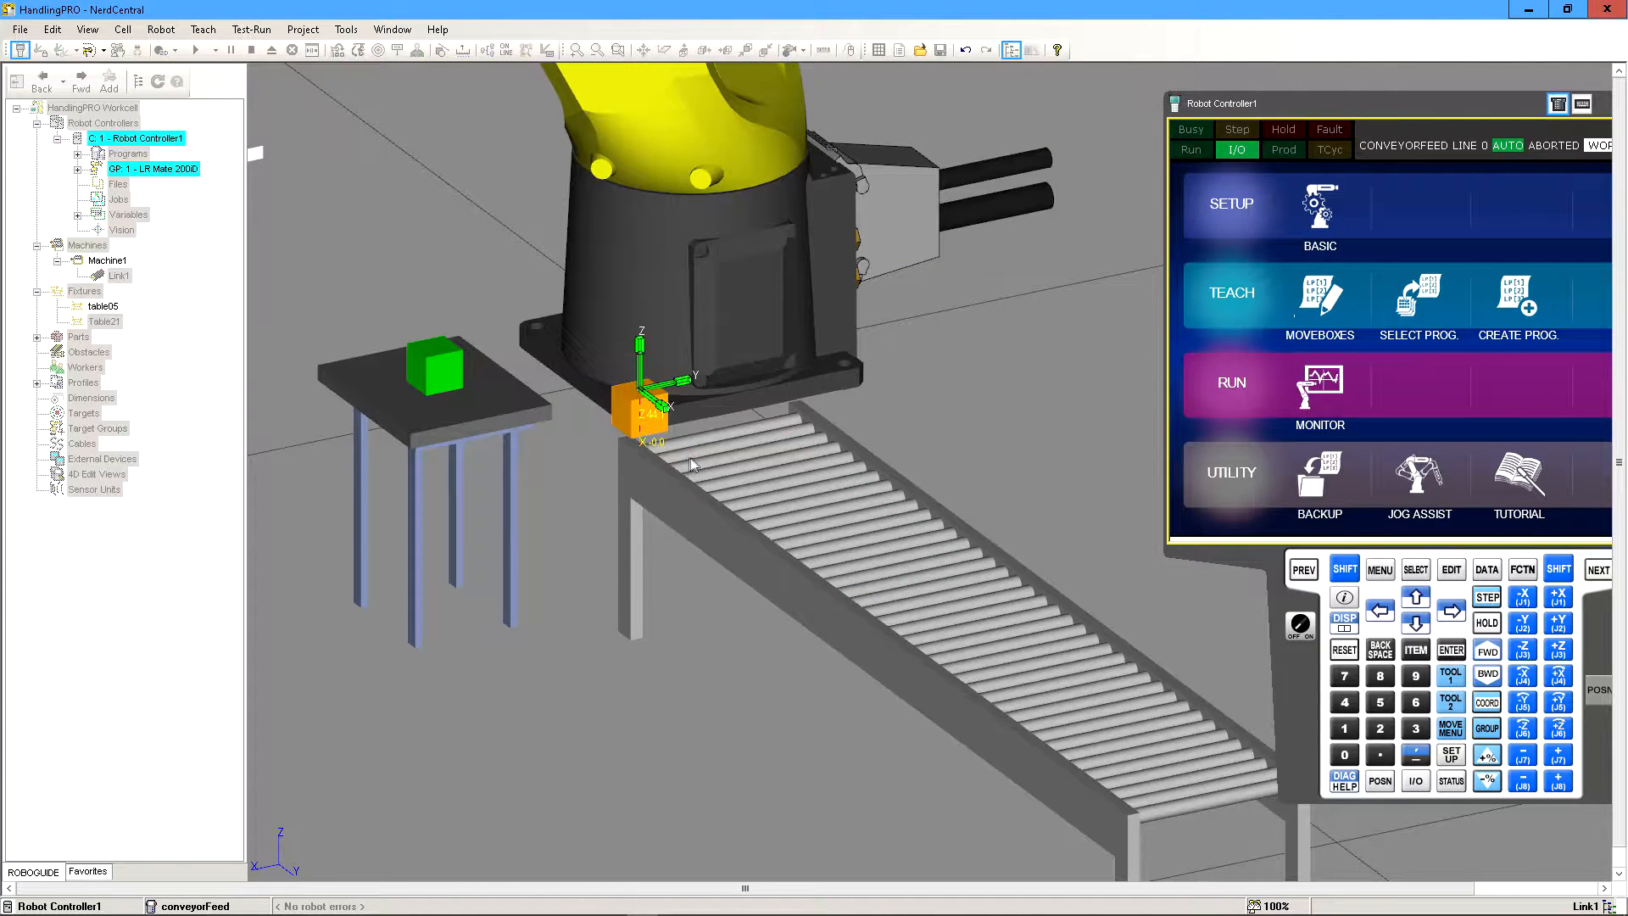
pyautogui.moveTo(714, 420); pyautogui.dragTo(654, 388, button='right')
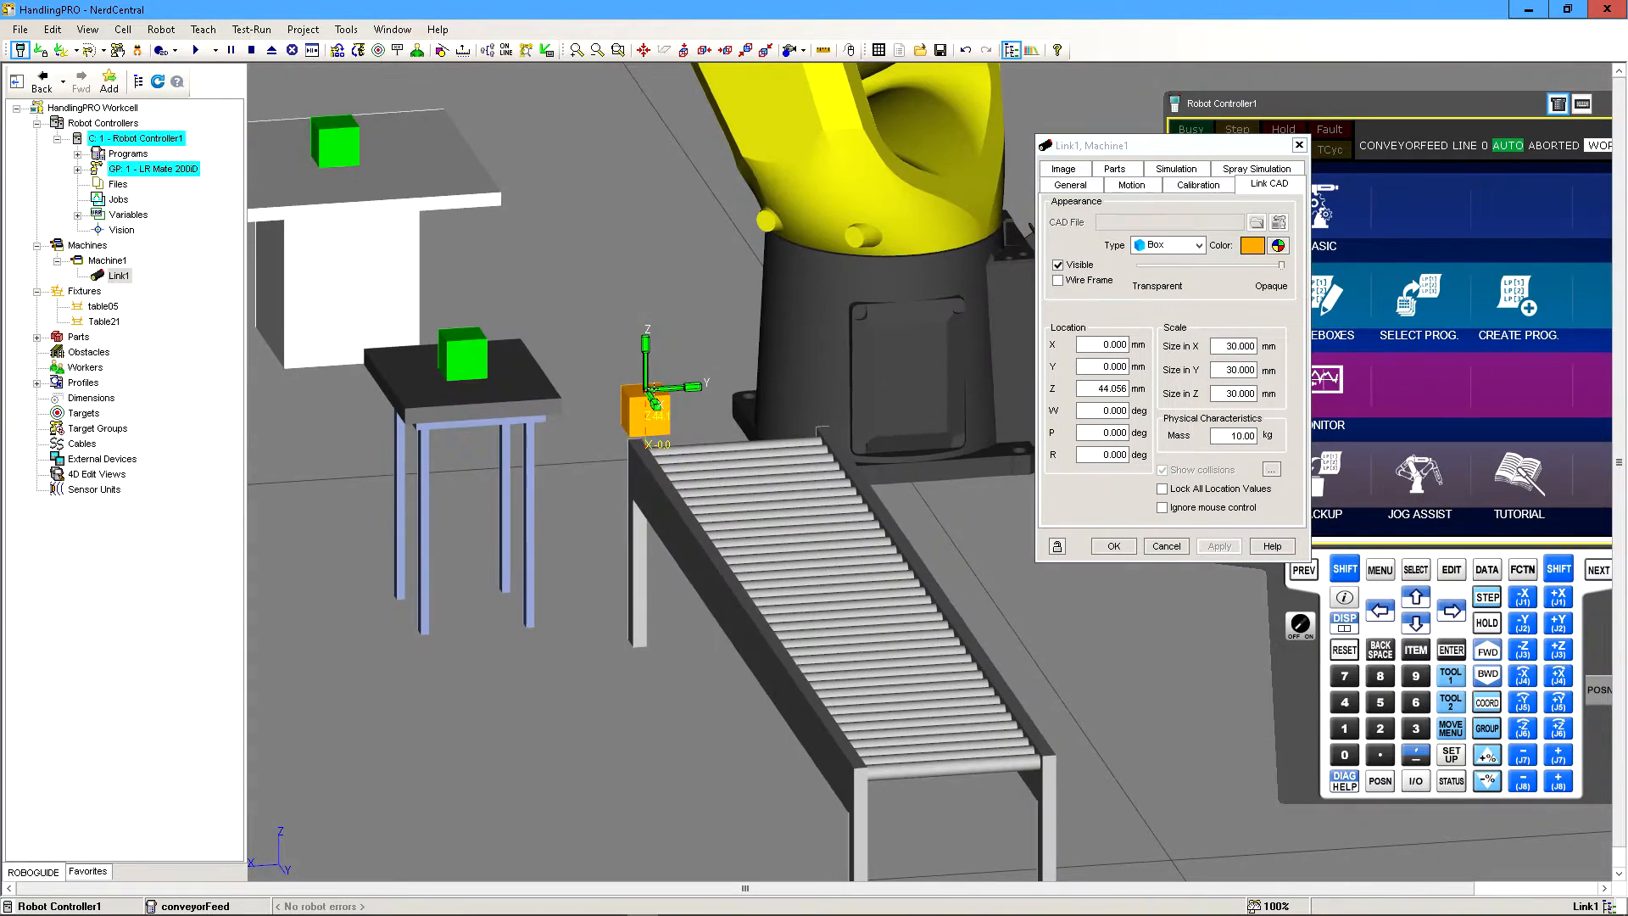
# - Move the box across the conveyor's width and lower it towards the rollers
pyautogui.moveTo(670, 390); pyautogui.dragTo(752, 387)
pyautogui.moveTo(759, 416); pyautogui.dragTo(719, 391, button='right')
pyautogui.moveTo(742, 377); pyautogui.dragTo(743, 398)
pyautogui.moveTo(878, 468); pyautogui.dragTo(717, 407, button='right')
pyautogui.moveTo(585, 371); pyautogui.dragTo(585, 363)
# - Shift the box along the conveyor to about X 40 mm and accept the link's properties
pyautogui.scroll(3, 624, 403)
pyautogui.moveTo(626, 382); pyautogui.dragTo(659, 388, button='right')
pyautogui.moveTo(658, 390); pyautogui.dragTo(797, 403)
pyautogui.moveTo(748, 482); pyautogui.dragTo(791, 437, button='right')
pyautogui.moveTo(789, 397); pyautogui.dragTo(826, 398)
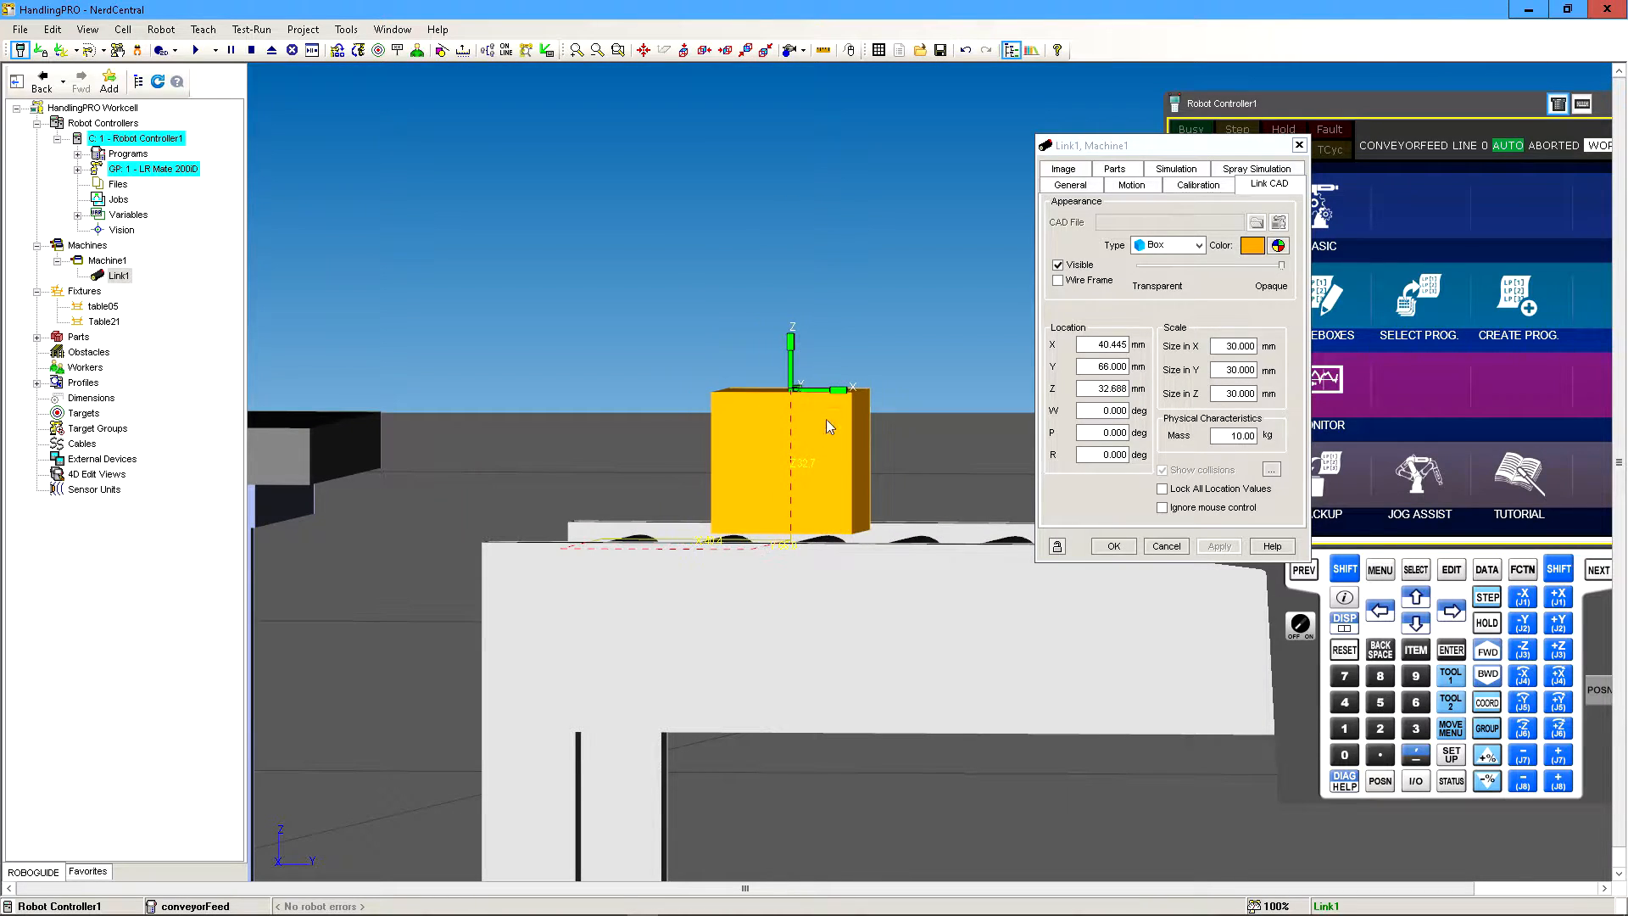
pyautogui.moveTo(832, 414); pyautogui.dragTo(863, 466, button='right')
pyautogui.click(1113, 546)
pyautogui.scroll(-5, 908, 607)
pyautogui.moveTo(652, 500); pyautogui.dragTo(670, 560, button='right')
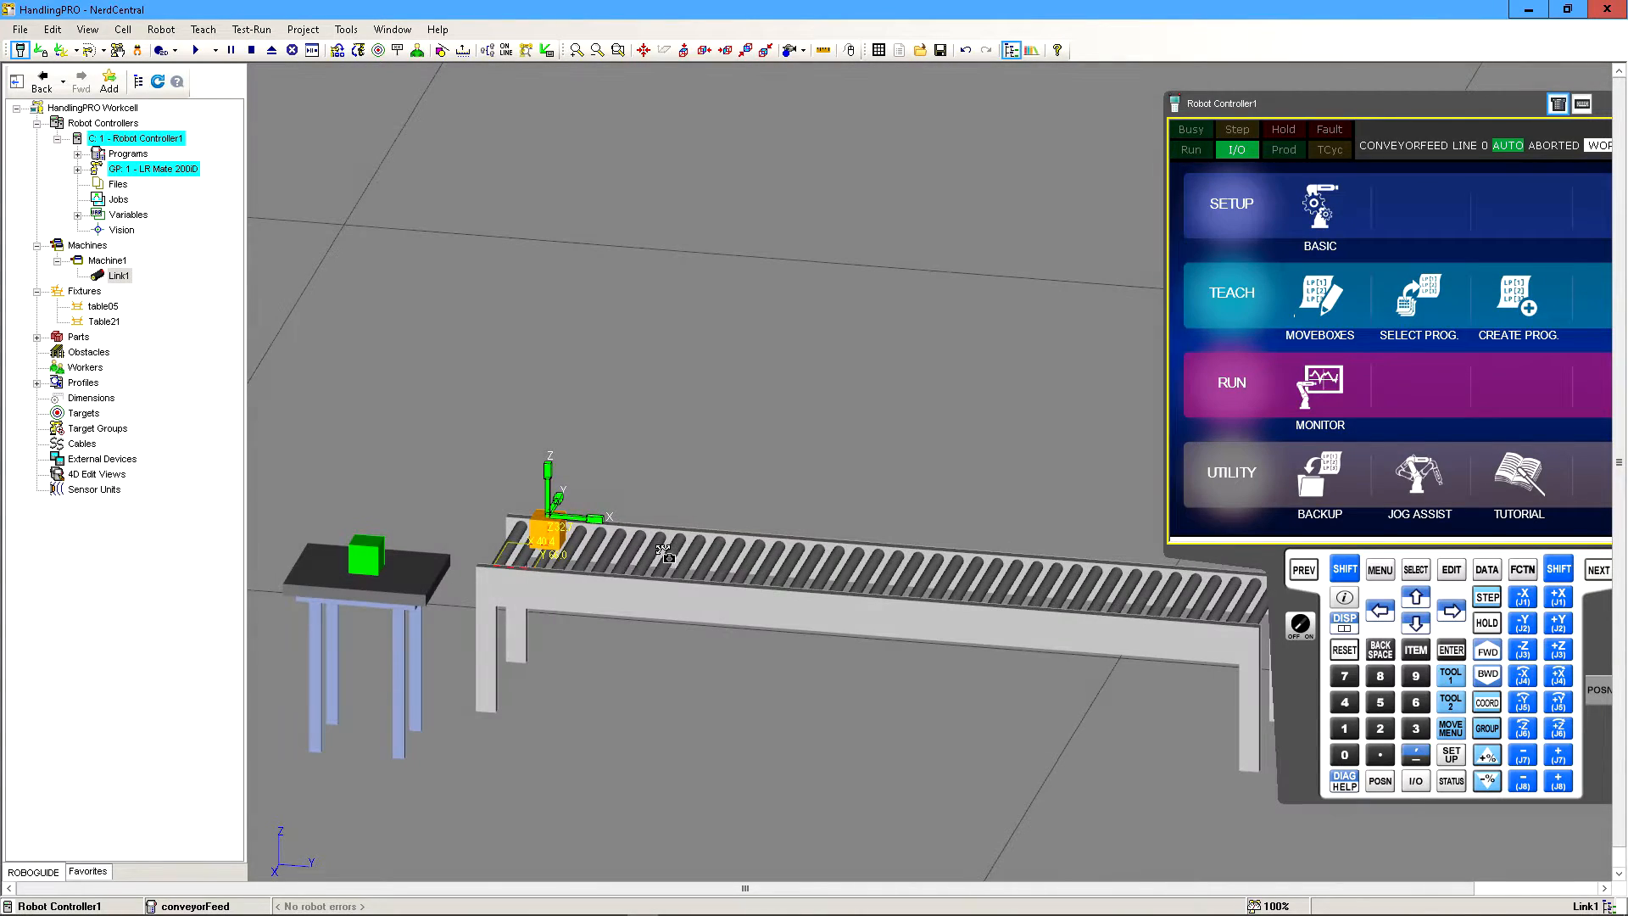
pyautogui.doubleClick(535, 587)
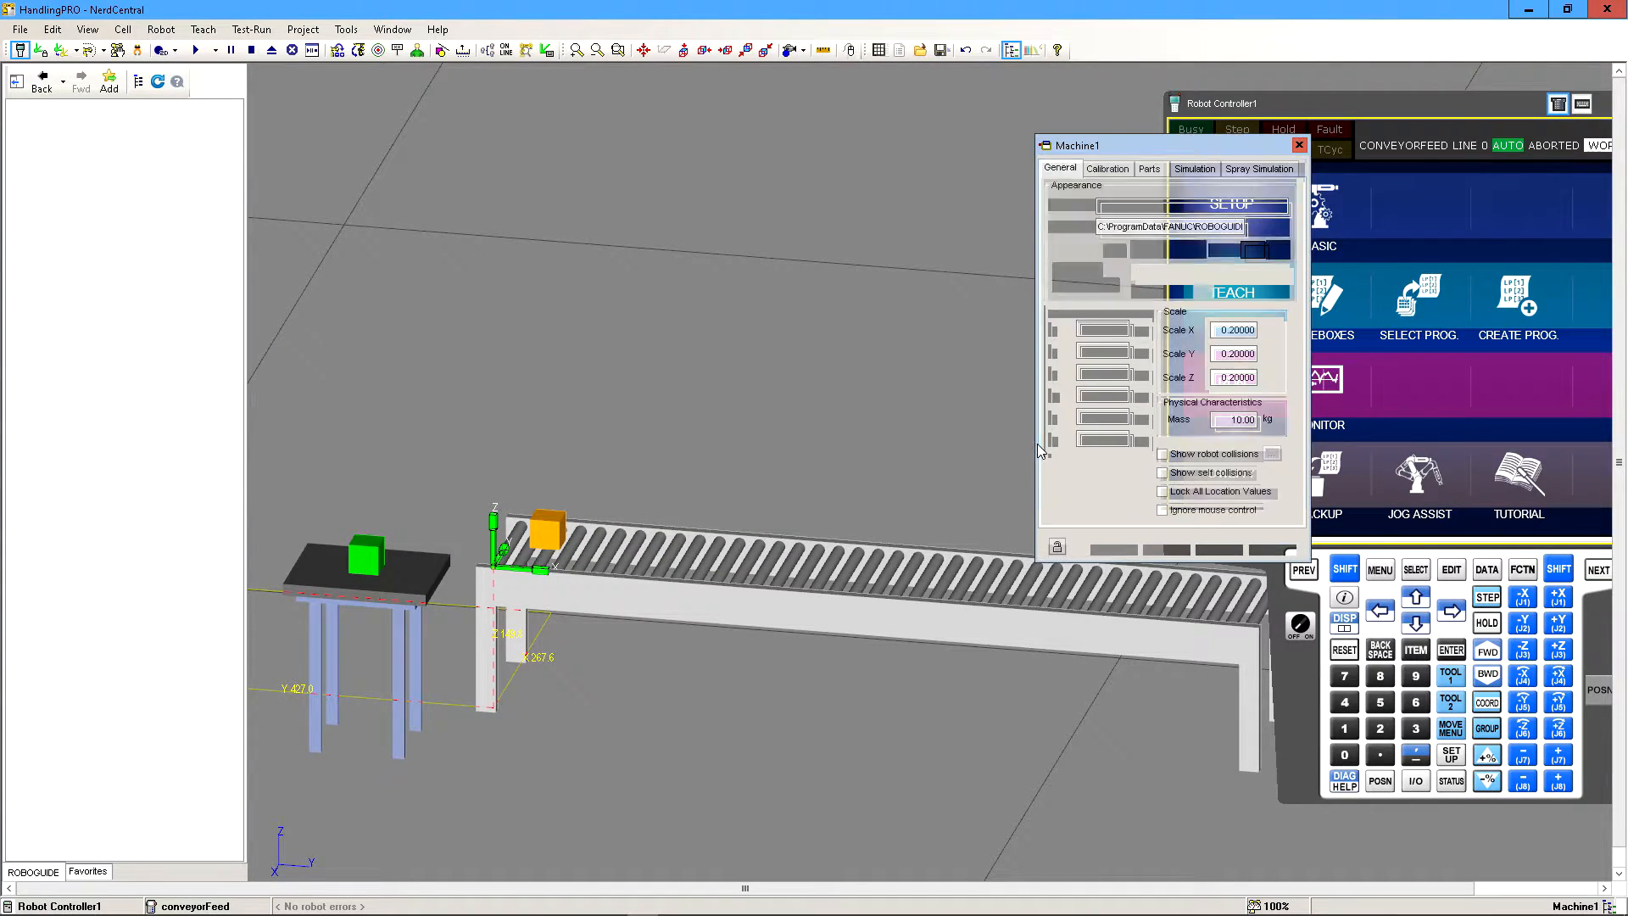
pyautogui.click(1150, 169)
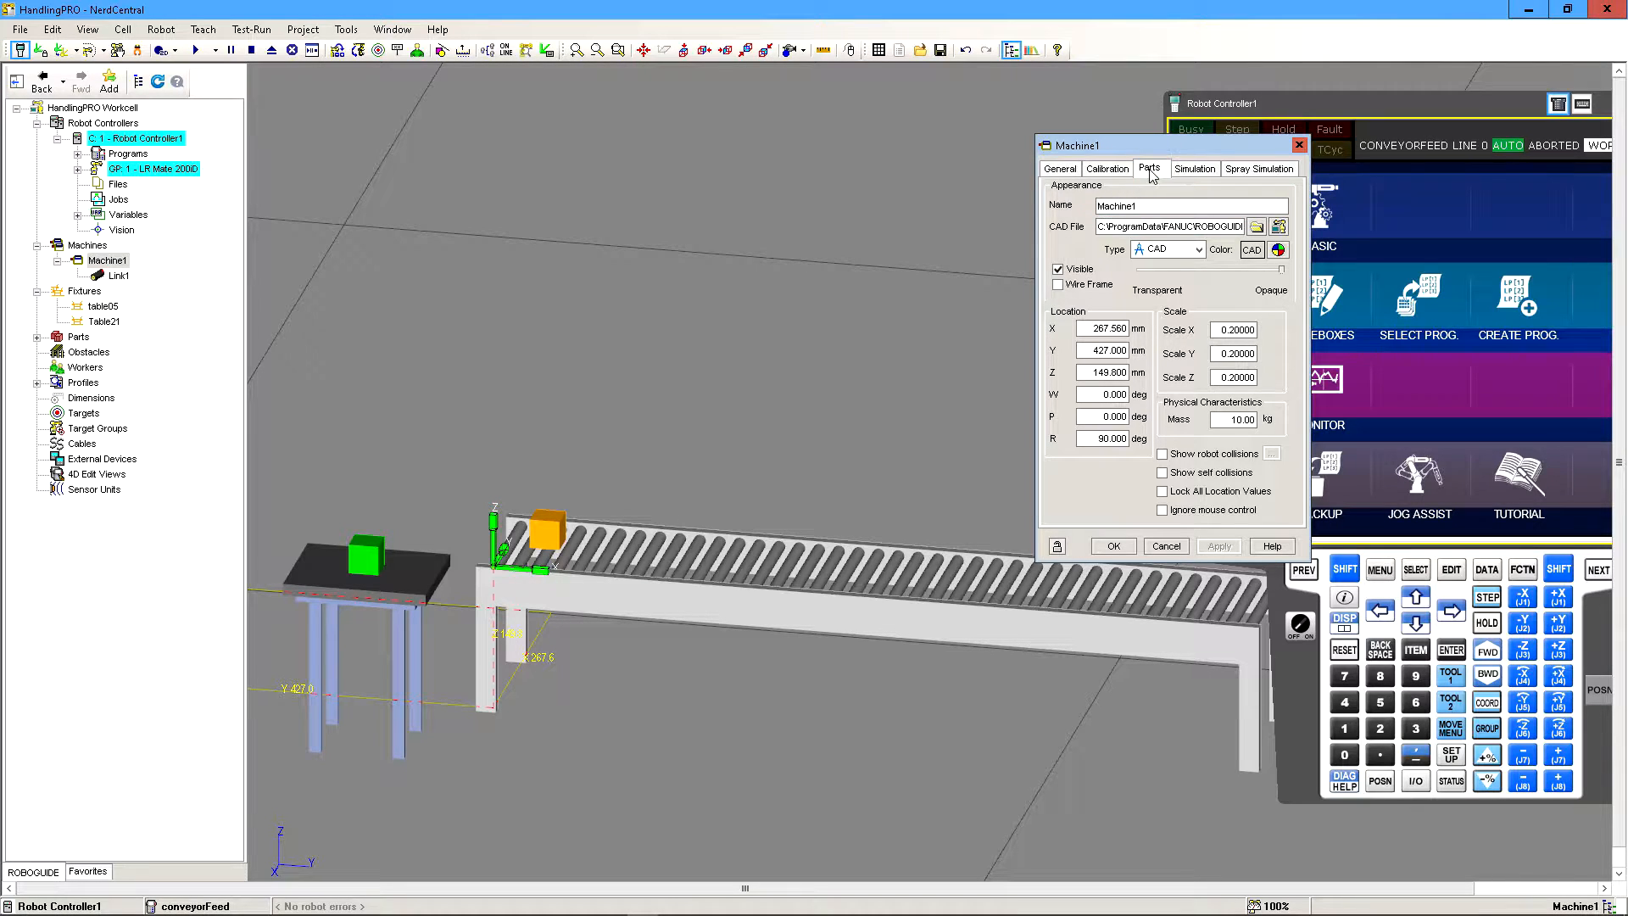
pyautogui.click(1115, 172)
pyautogui.click(1215, 172)
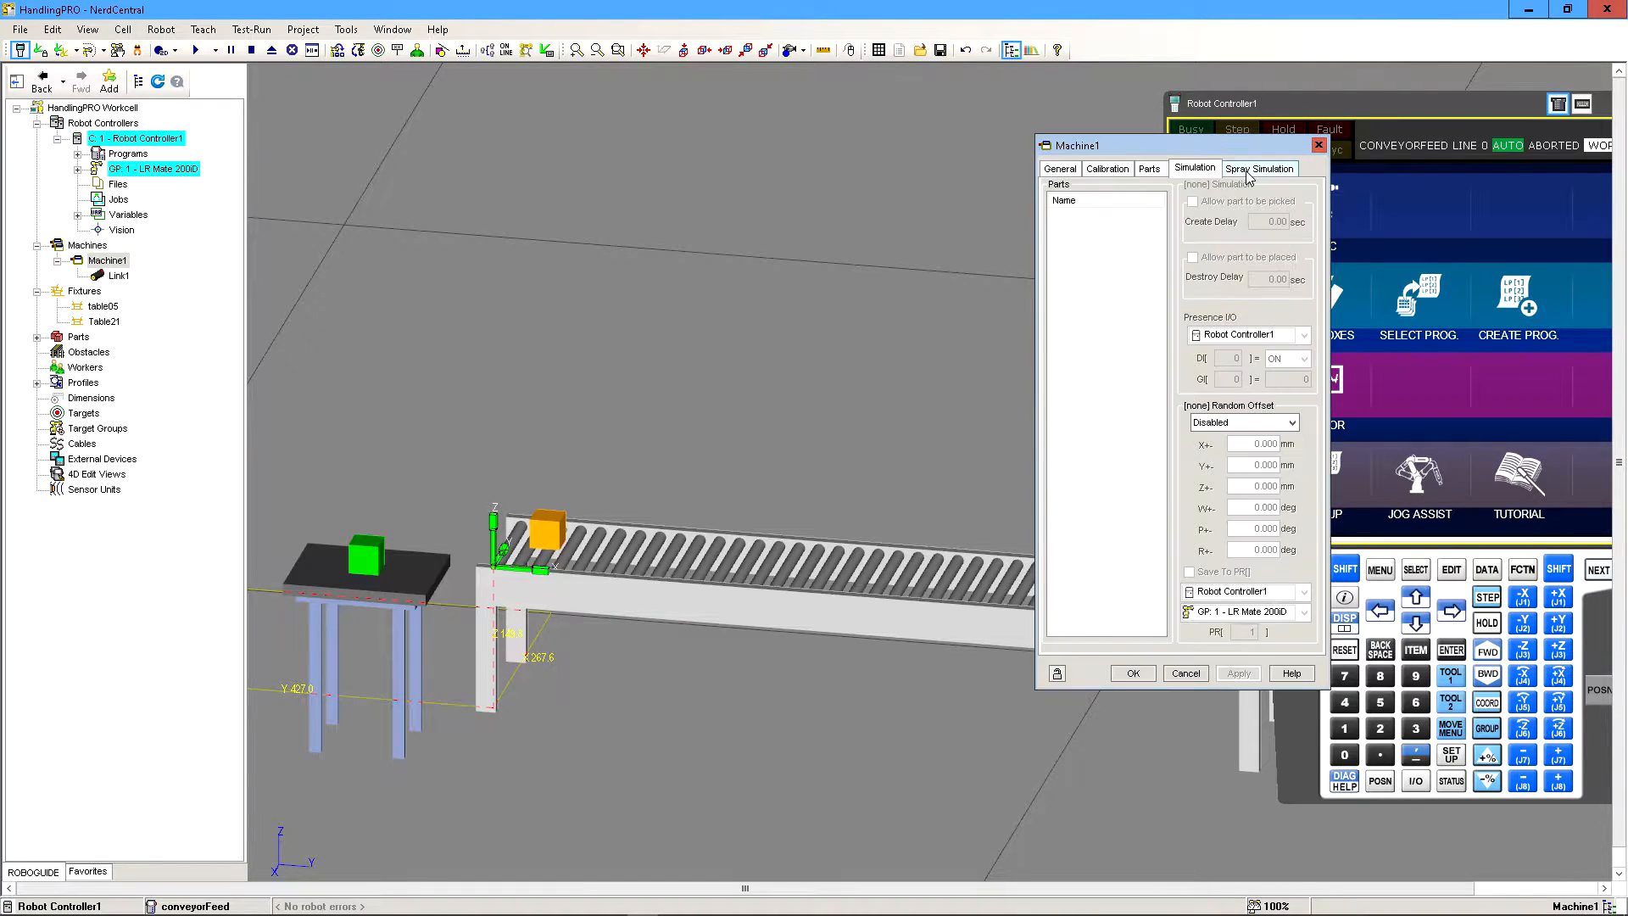
pyautogui.click(1321, 145)
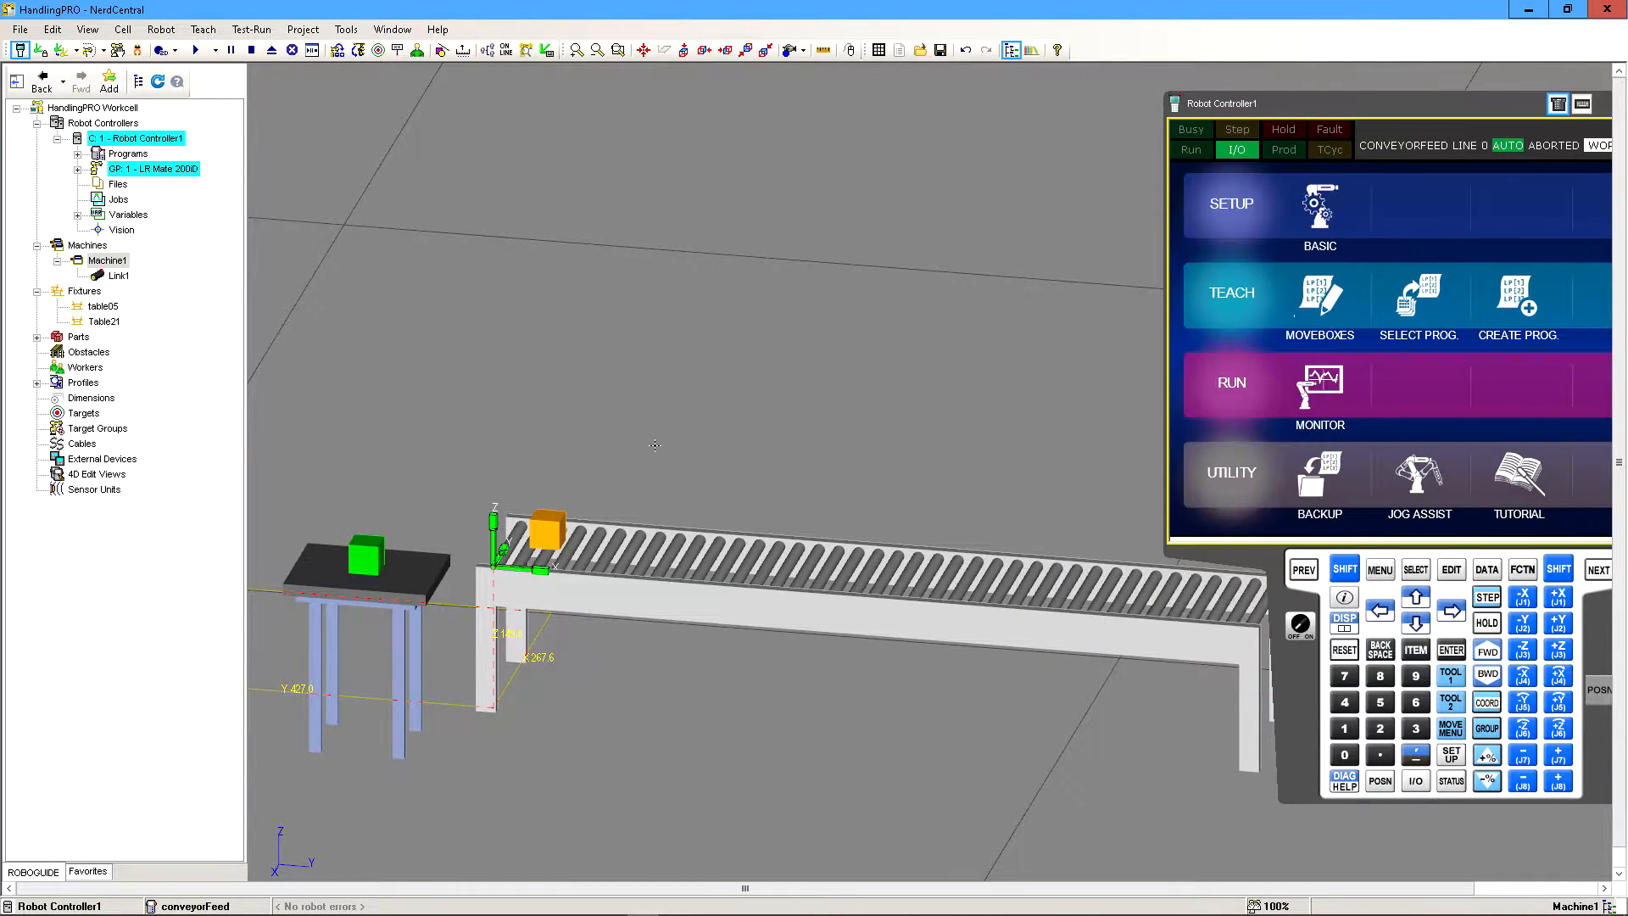
# - Open the box link's general properties and enable editing of its axis origin
pyautogui.doubleClick(545, 536)
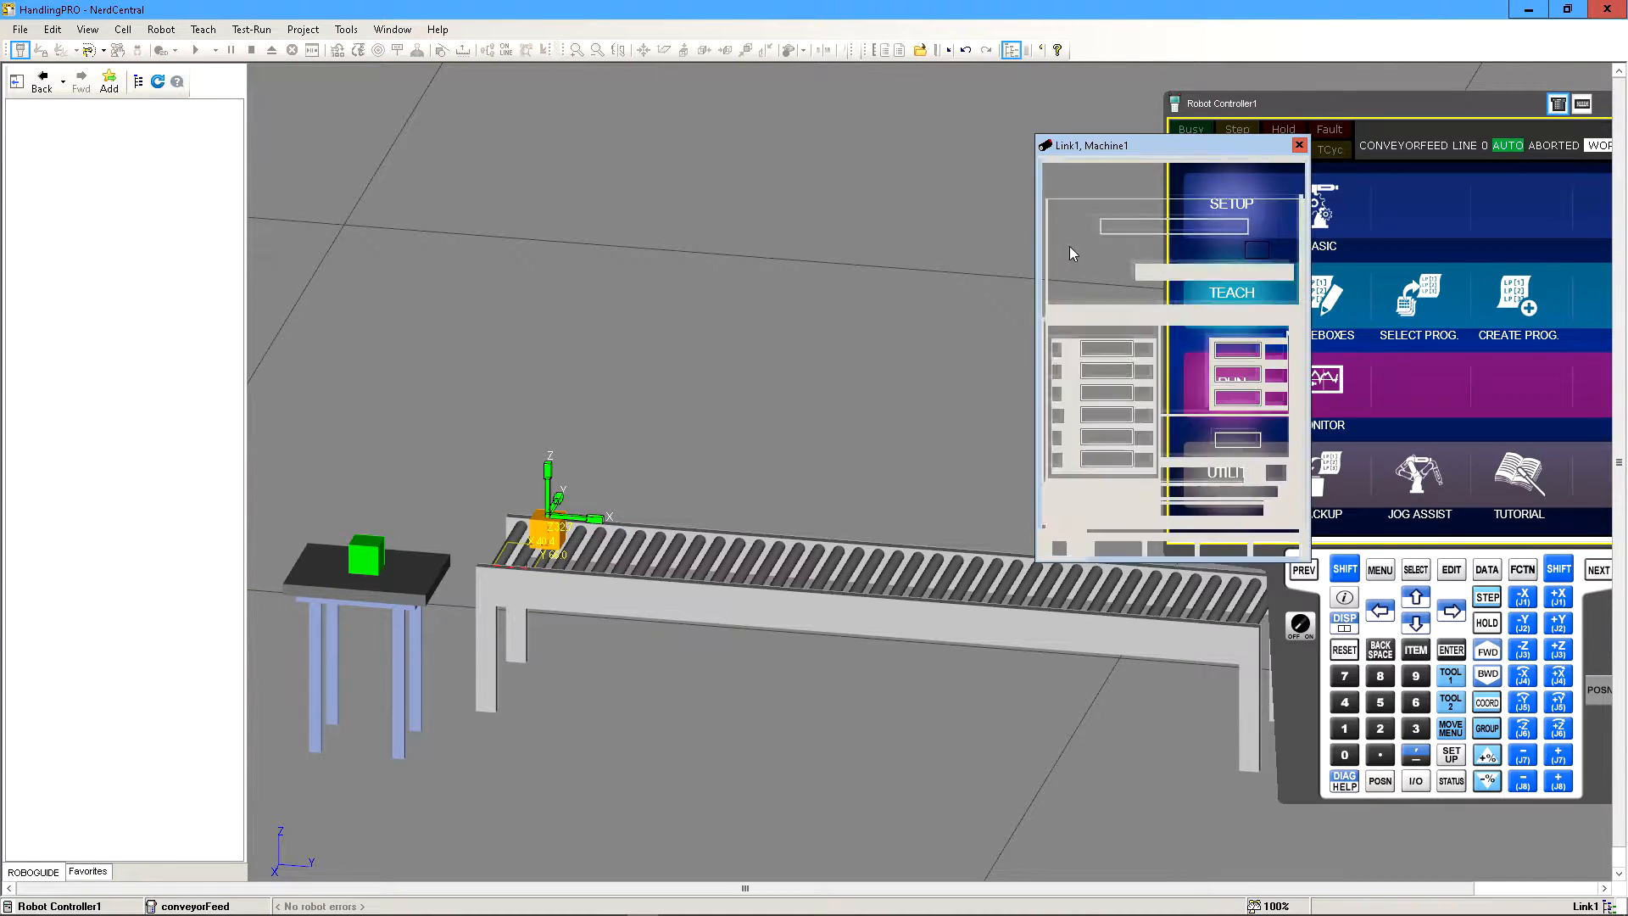
pyautogui.click(1077, 185)
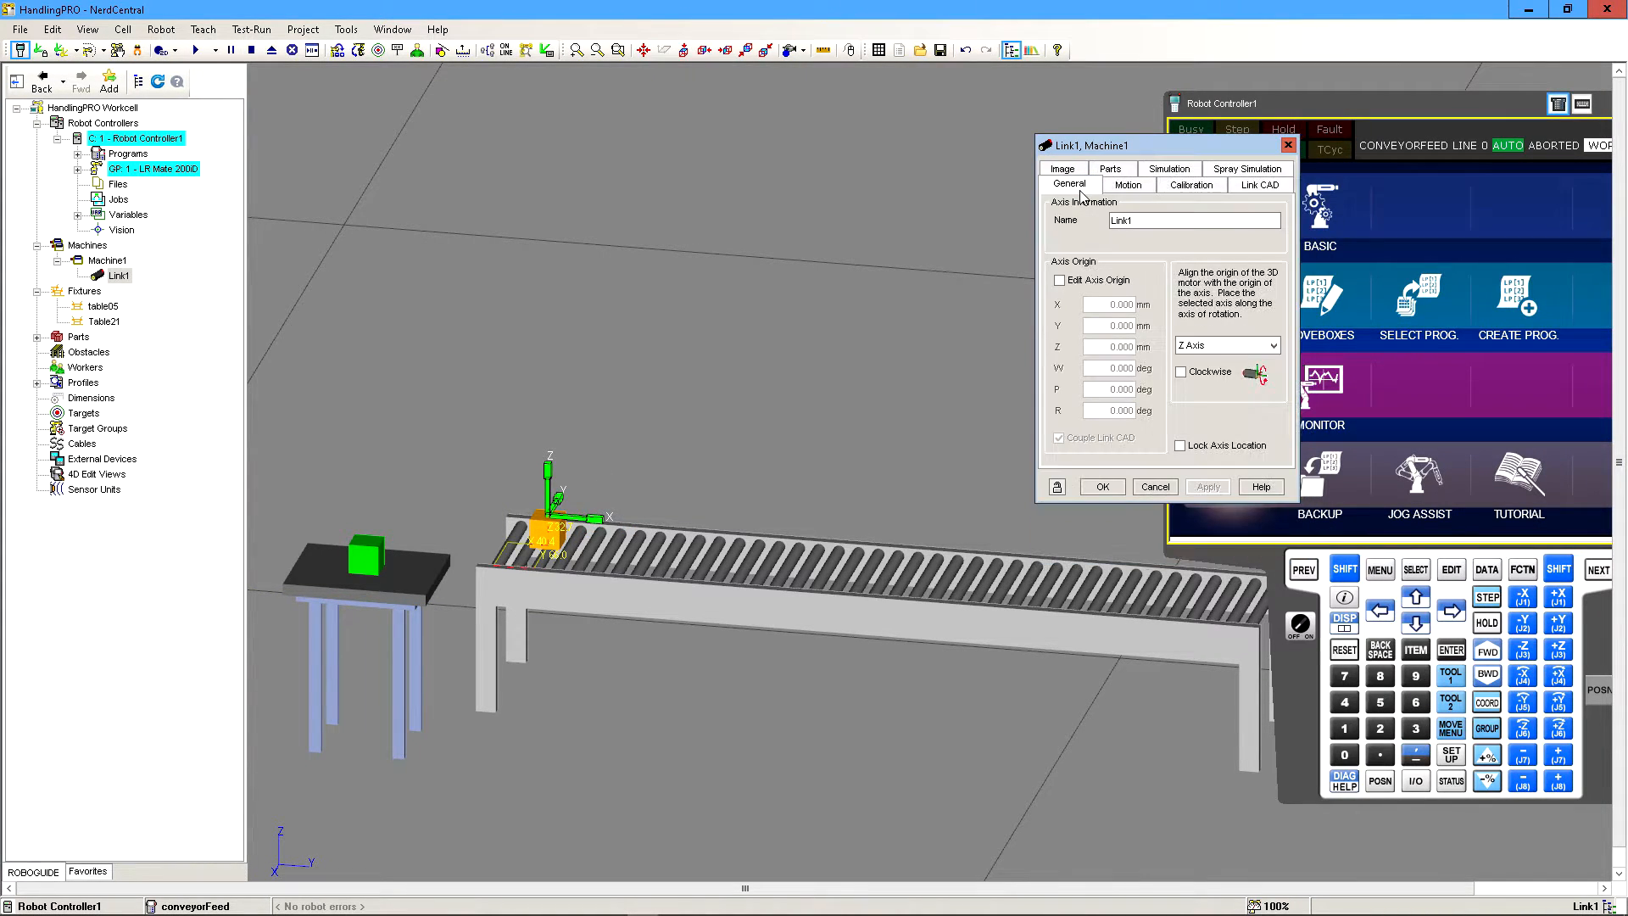
pyautogui.click(1075, 282)
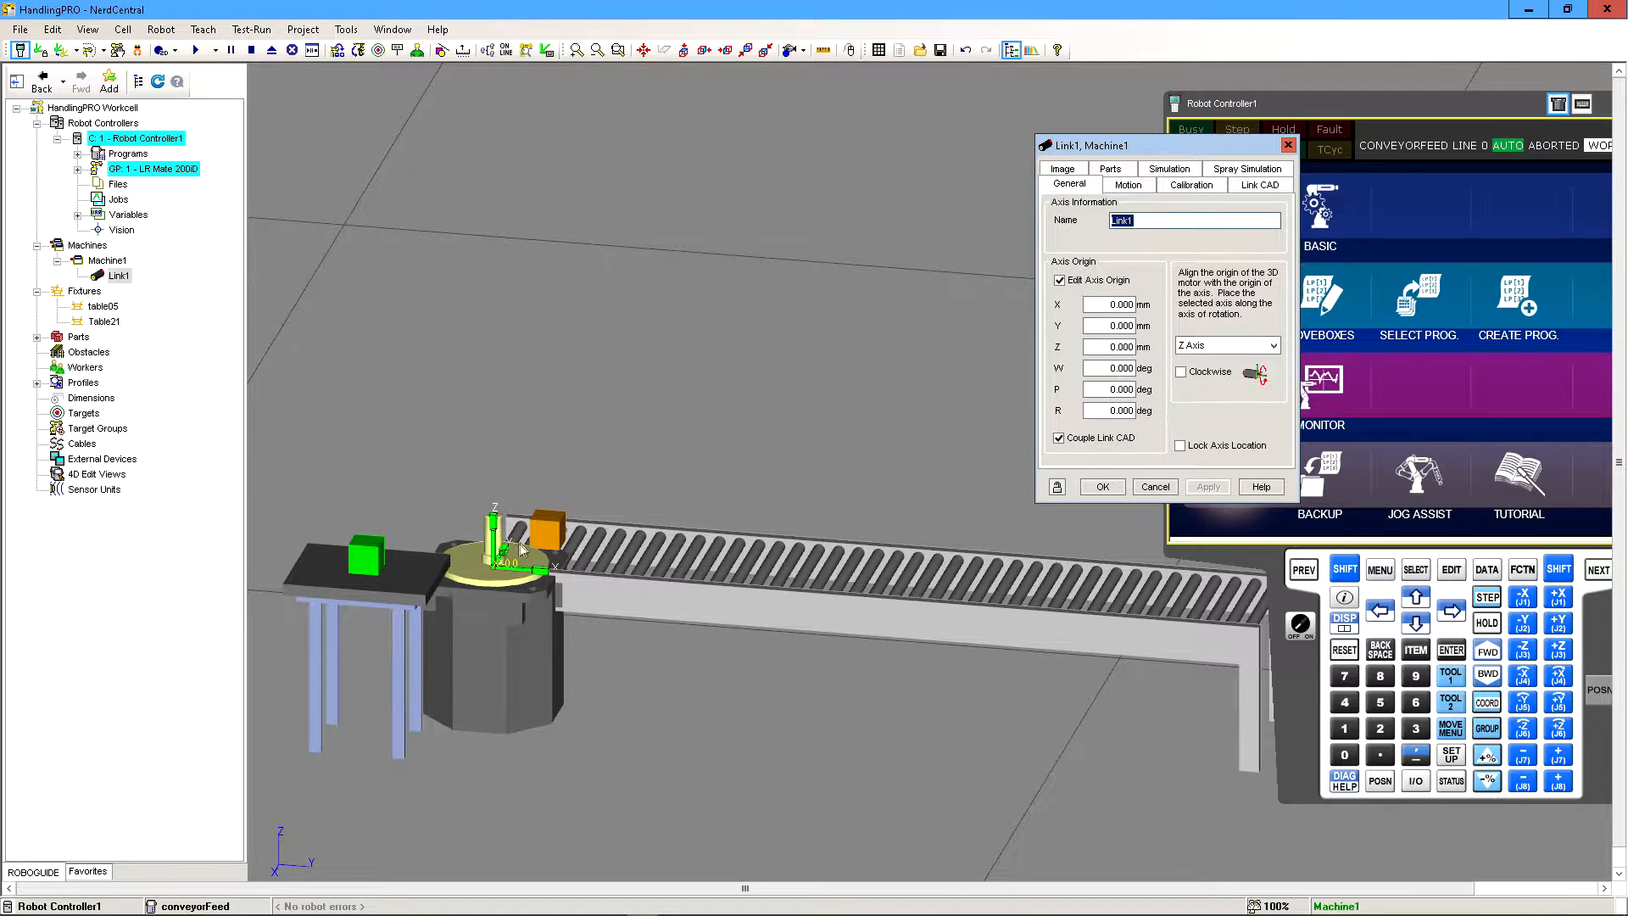
pyautogui.moveTo(577, 619); pyautogui.dragTo(549, 651, button='right')
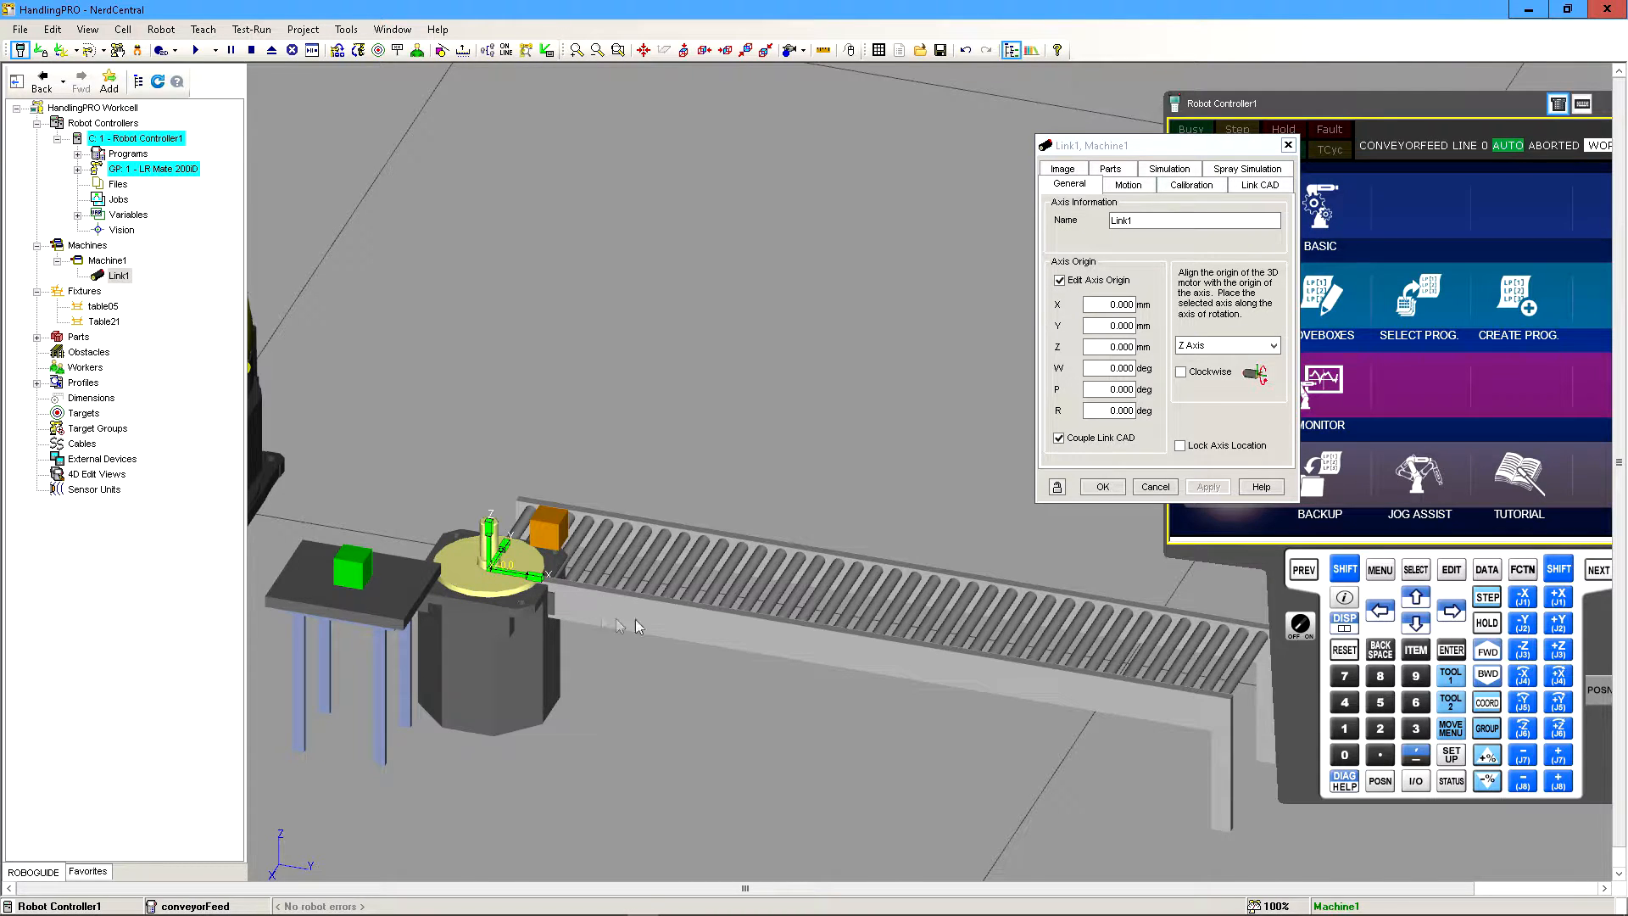
pyautogui.moveTo(626, 588); pyautogui.dragTo(1021, 487, button='right')
# - Set the axis origin's P rotation to 90 deg, redisplay the axis motor to check its direction, and accept the link's properties
pyautogui.doubleClick(1104, 392)
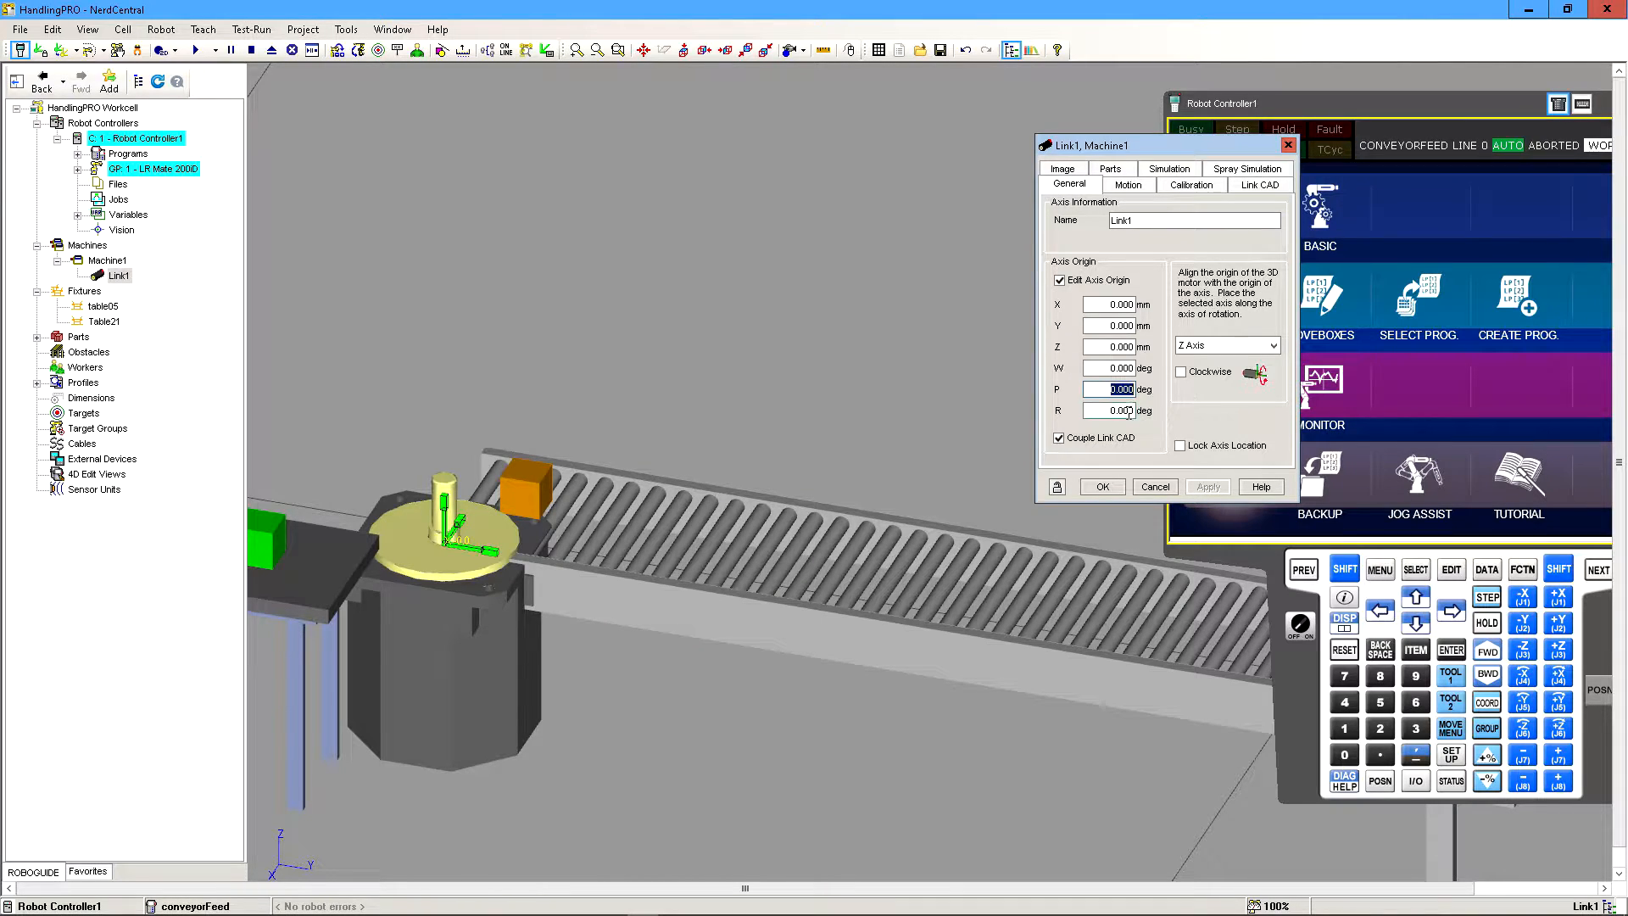
pyautogui.write('90')
pyautogui.click(1205, 487)
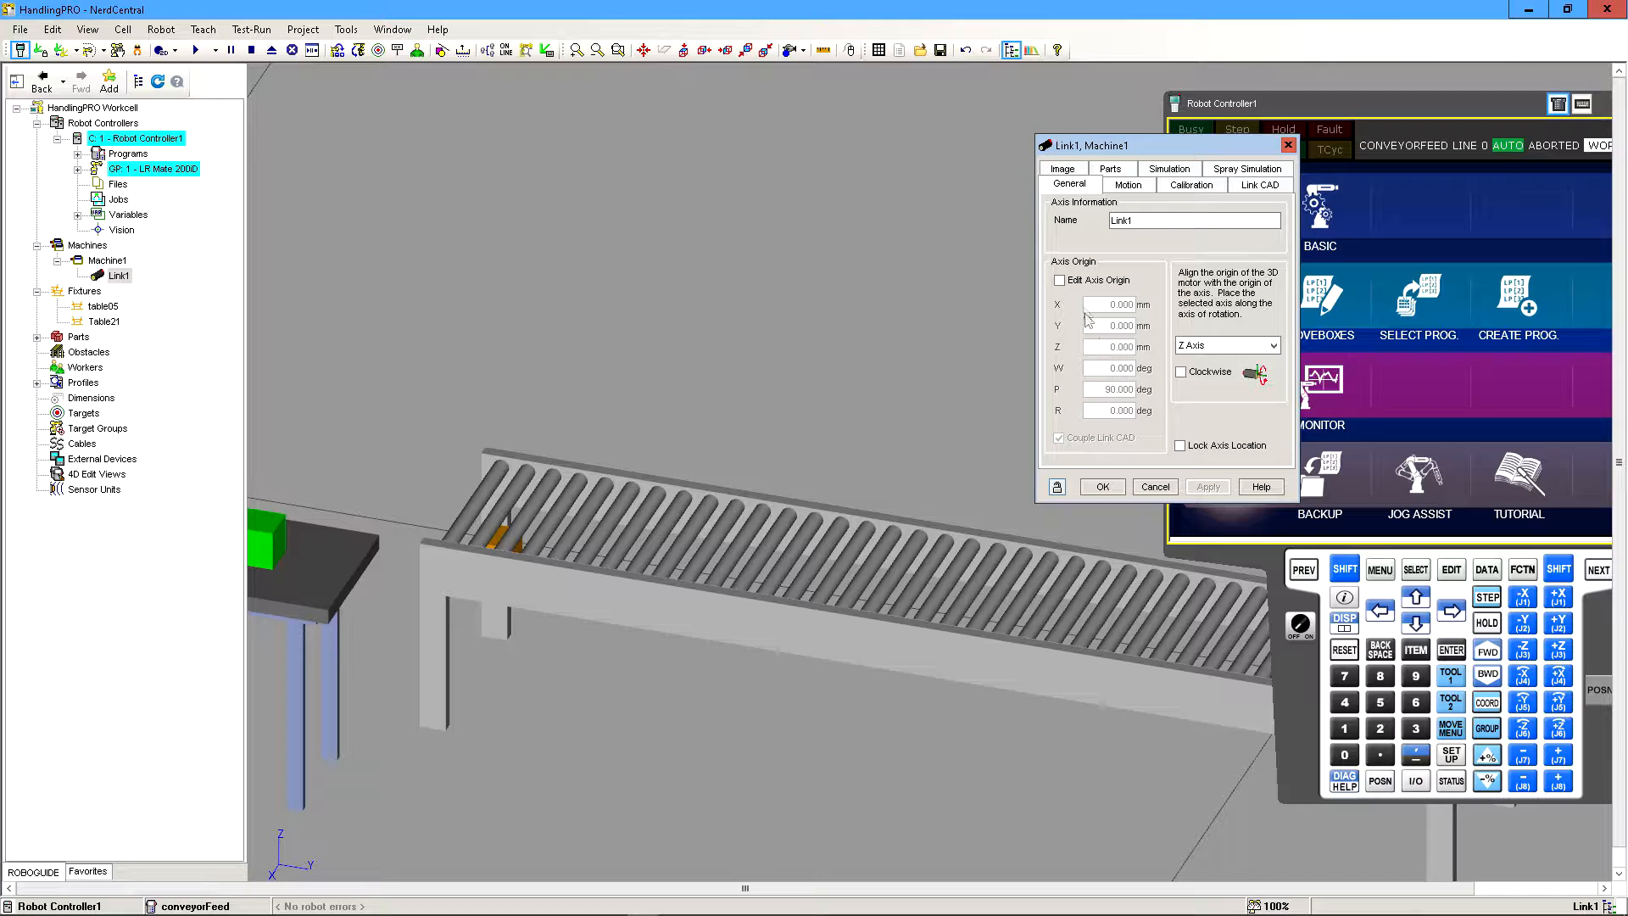
pyautogui.click(1087, 282)
pyautogui.moveTo(475, 551)
pyautogui.mouseDown(button='right')
pyautogui.moveTo(529, 584)
pyautogui.moveTo(465, 566)
pyautogui.mouseUp(button='right')
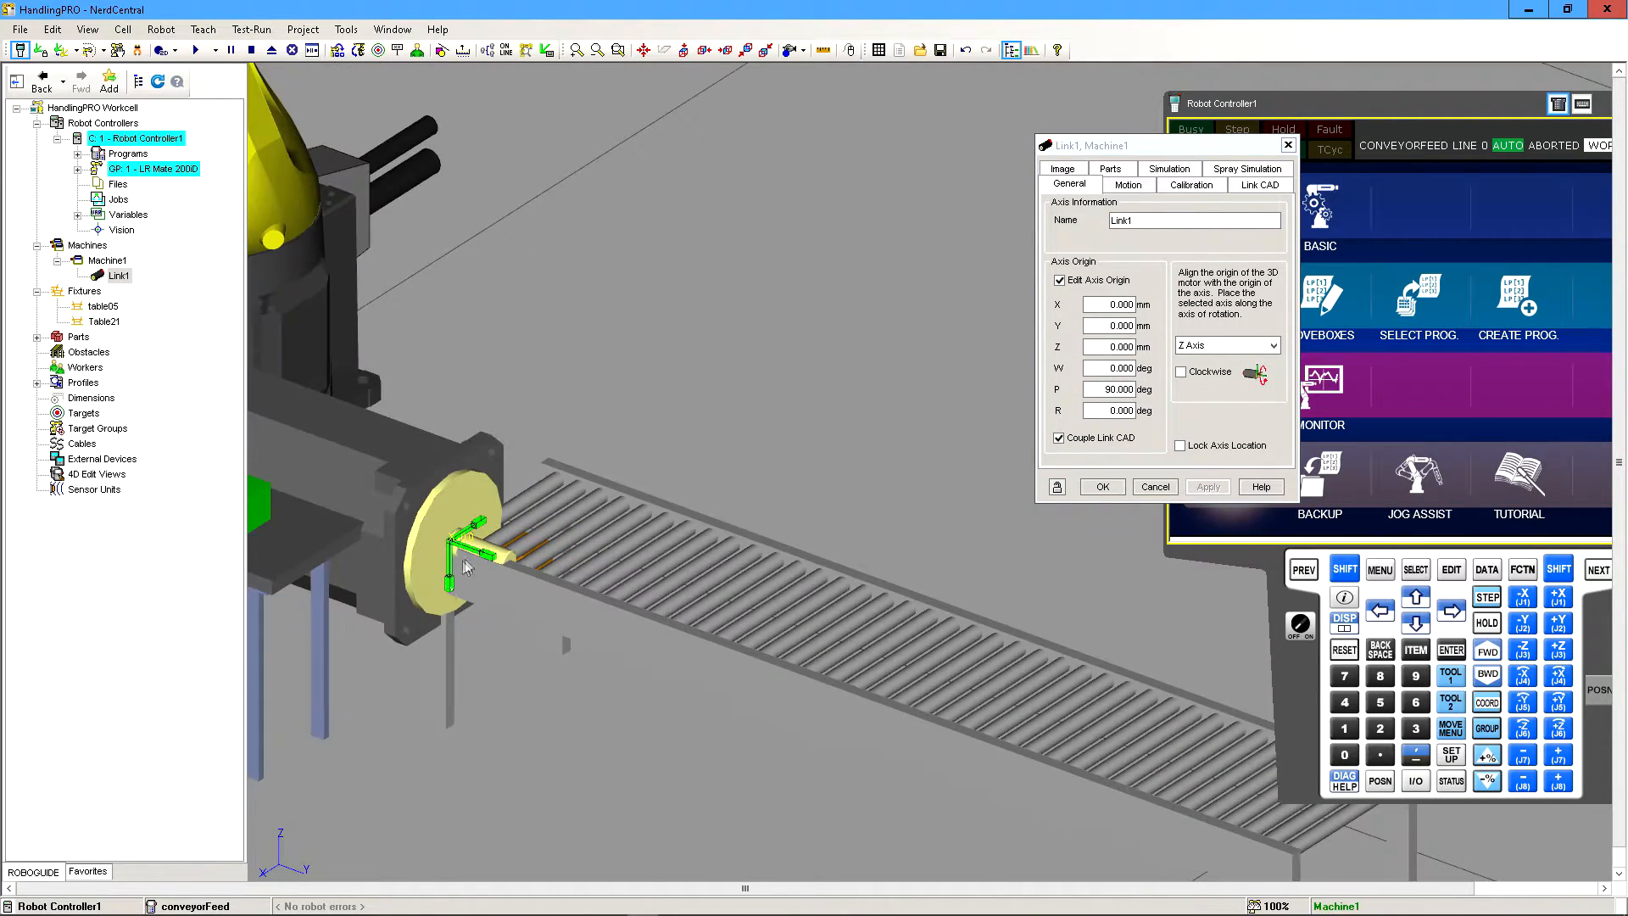
pyautogui.click(1104, 487)
# - Move the box link up from beneath the conveyor and adjust its height until it rests on the rollers
pyautogui.moveTo(763, 551); pyautogui.dragTo(490, 678, button='right')
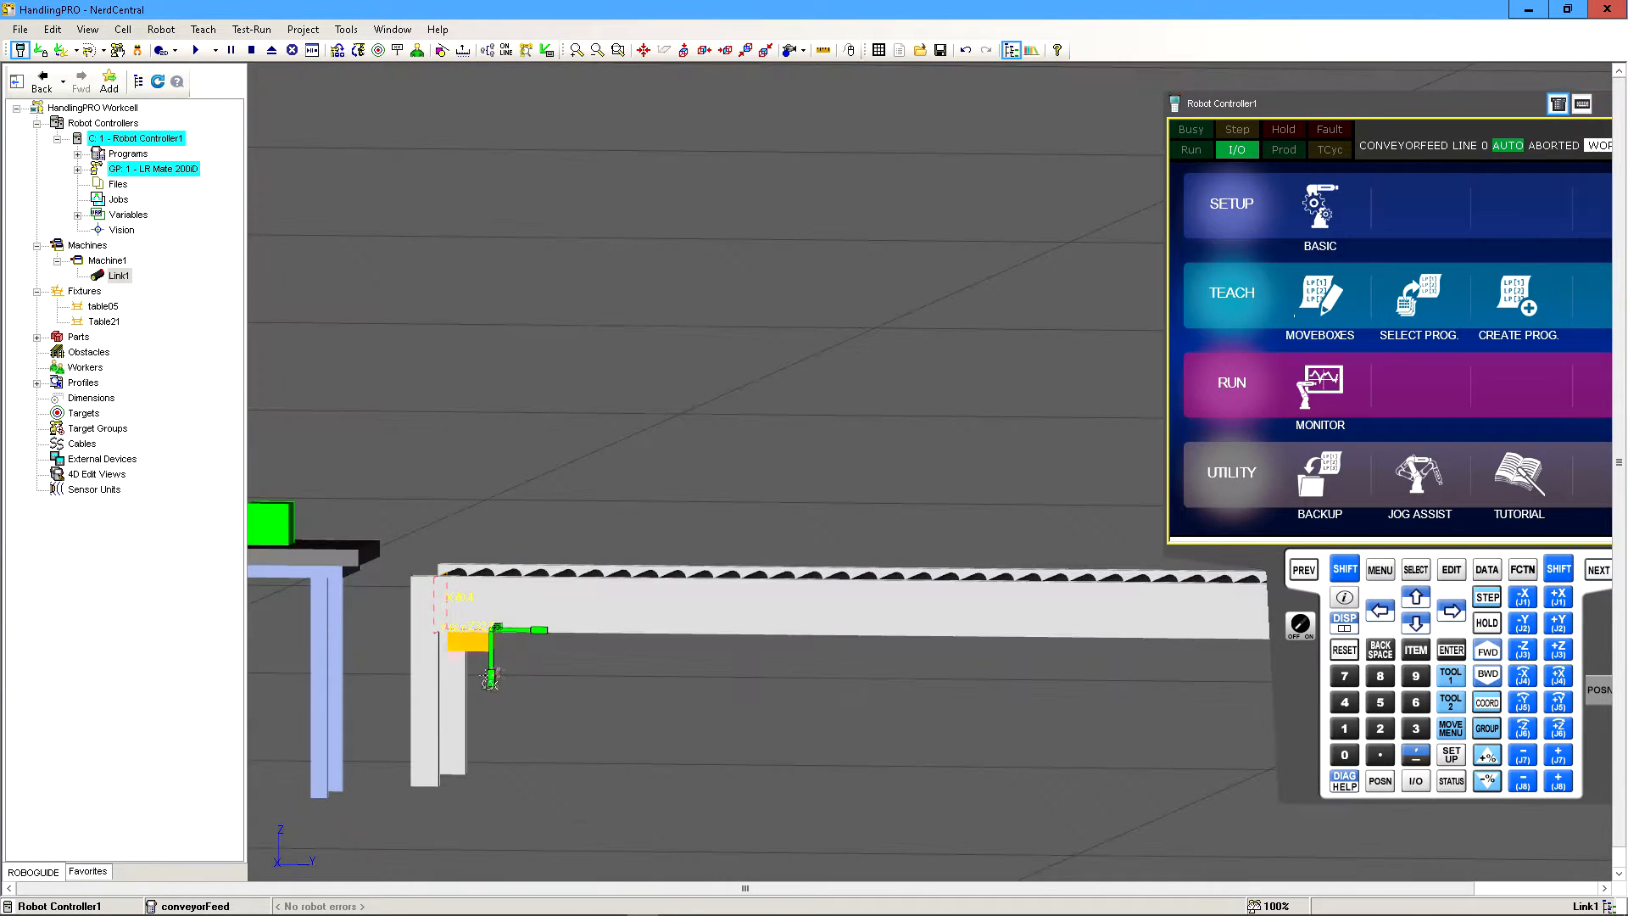
pyautogui.moveTo(491, 667); pyautogui.dragTo(507, 563)
pyautogui.moveTo(517, 570); pyautogui.dragTo(555, 632, button='right')
pyautogui.scroll(4, 555, 632)
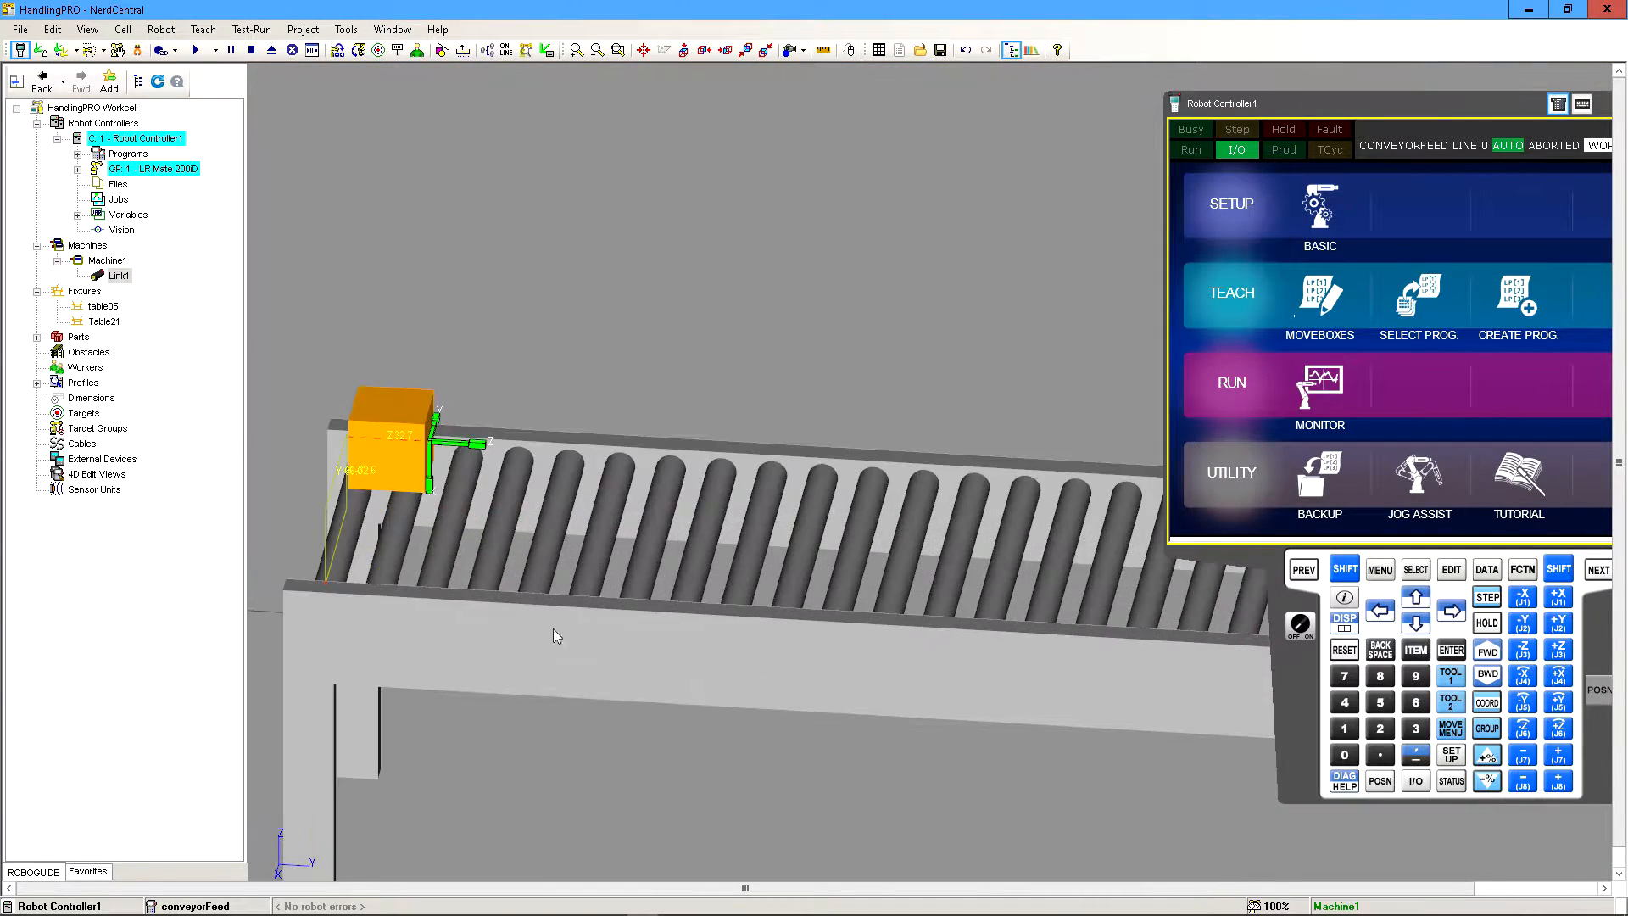
pyautogui.moveTo(543, 492); pyautogui.dragTo(431, 458, button='right')
pyautogui.moveTo(446, 466); pyautogui.dragTo(452, 511)
pyautogui.moveTo(453, 511)
pyautogui.mouseDown(button='right')
pyautogui.moveTo(429, 483)
pyautogui.moveTo(438, 509)
pyautogui.mouseUp(button='right')
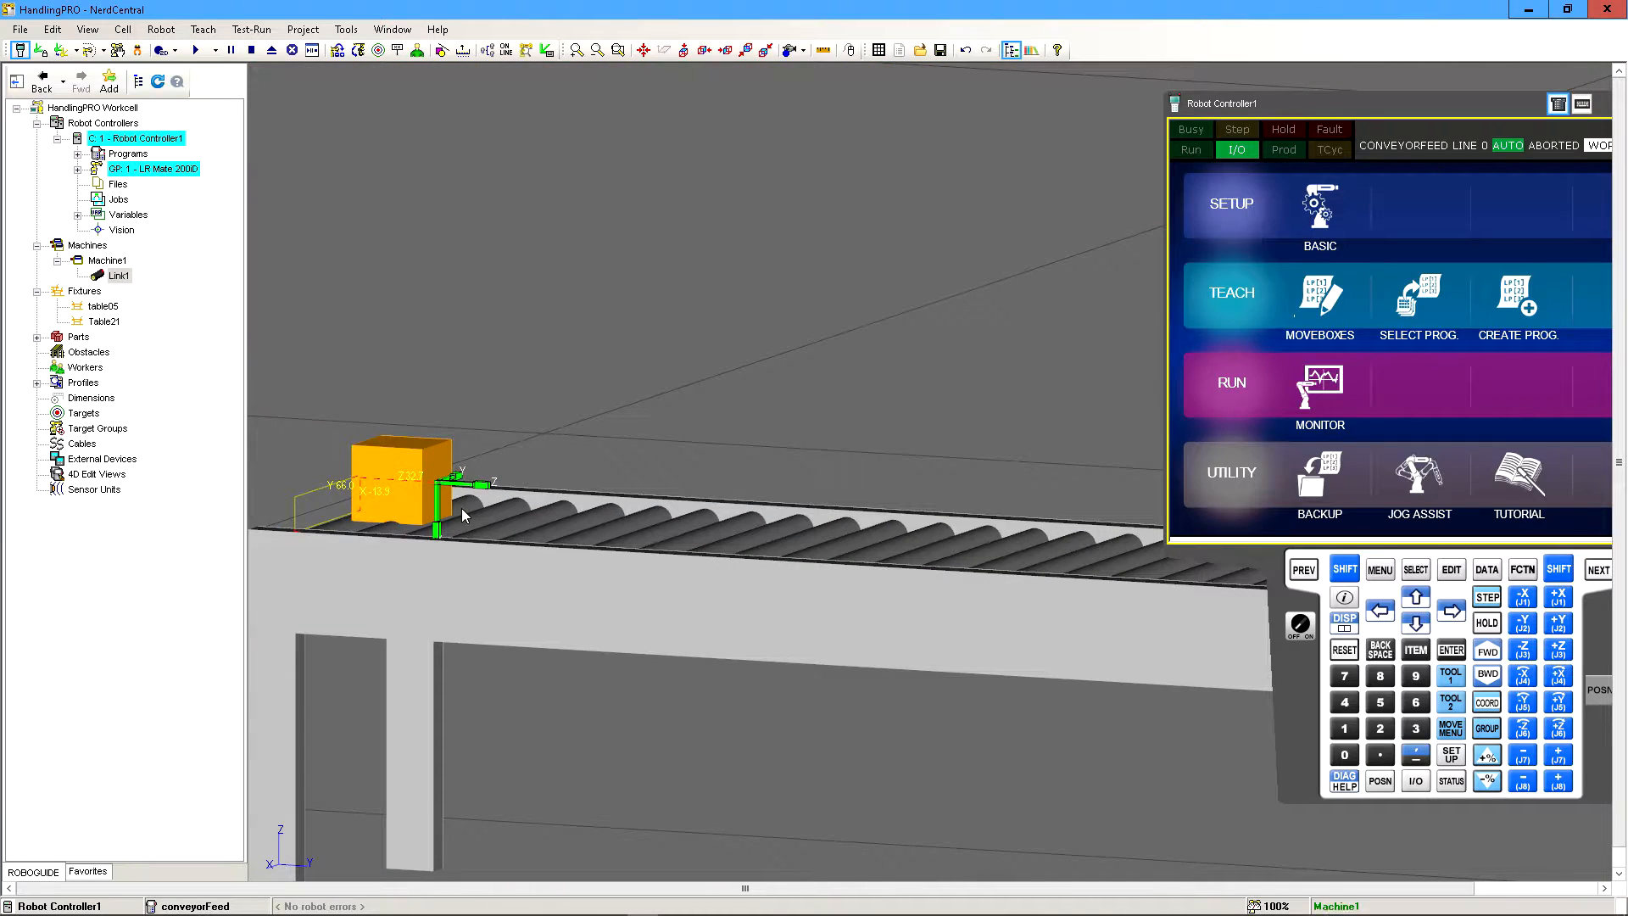
pyautogui.moveTo(437, 513); pyautogui.dragTo(438, 506)
pyautogui.moveTo(451, 509); pyautogui.dragTo(575, 546, button='right')
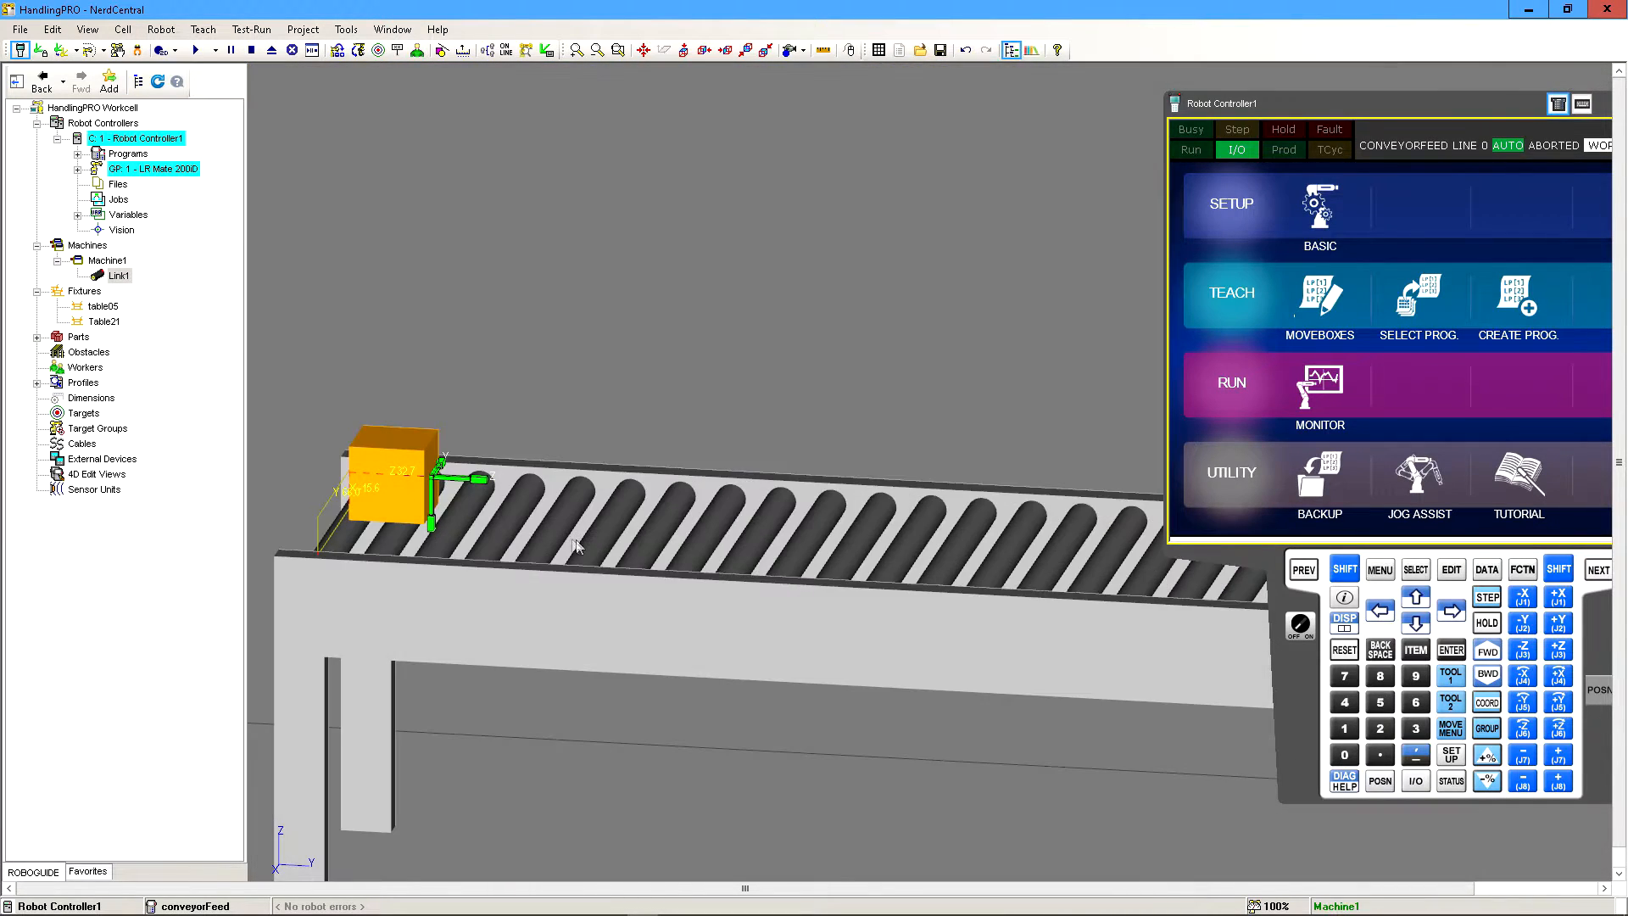
# - Collapse the teach pendant's keypad and move the pendant aside to uncover the conveyor's far end
pyautogui.scroll(-3, 574, 545)
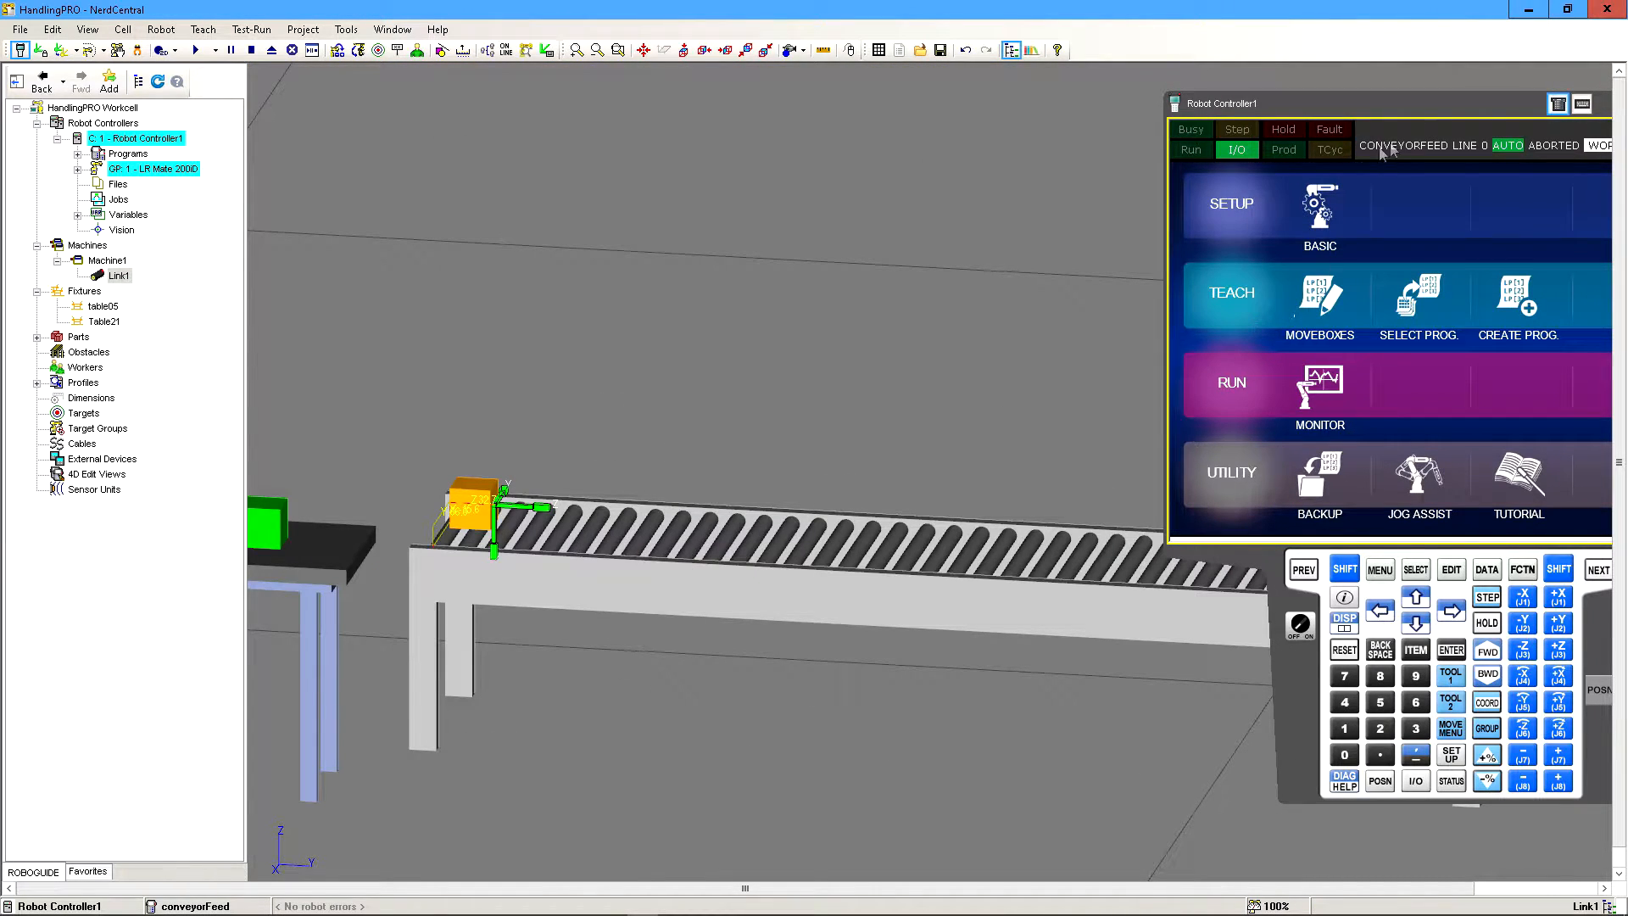
pyautogui.click(1557, 105)
pyautogui.moveTo(1317, 114); pyautogui.dragTo(1516, 273)
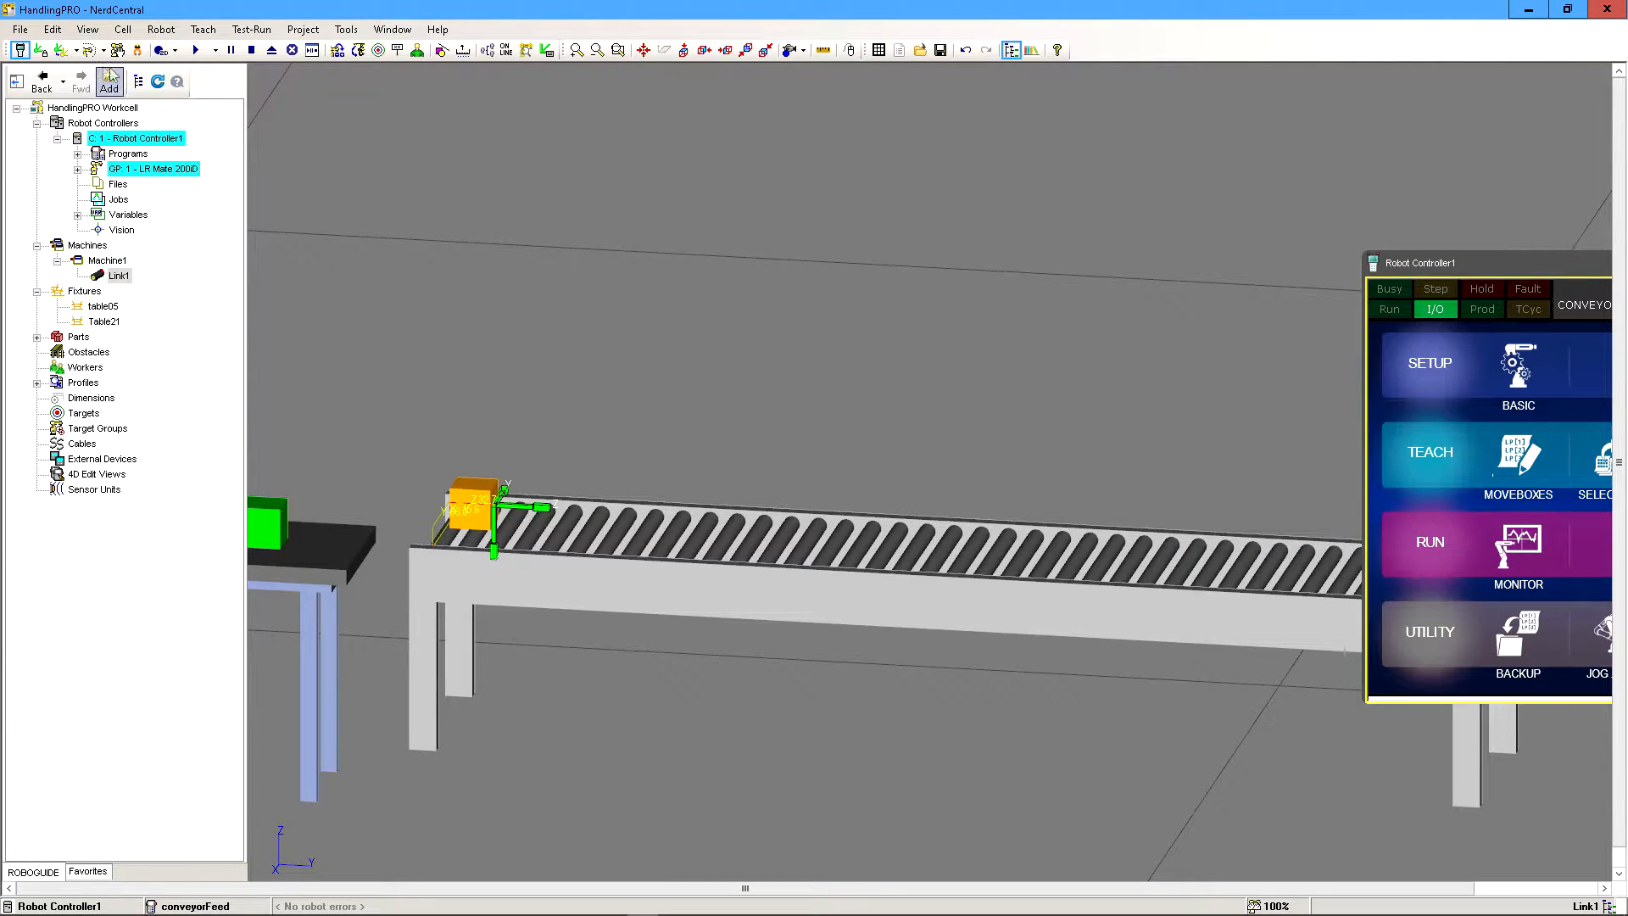
pyautogui.click(623, 587)
pyautogui.doubleClick(623, 585)
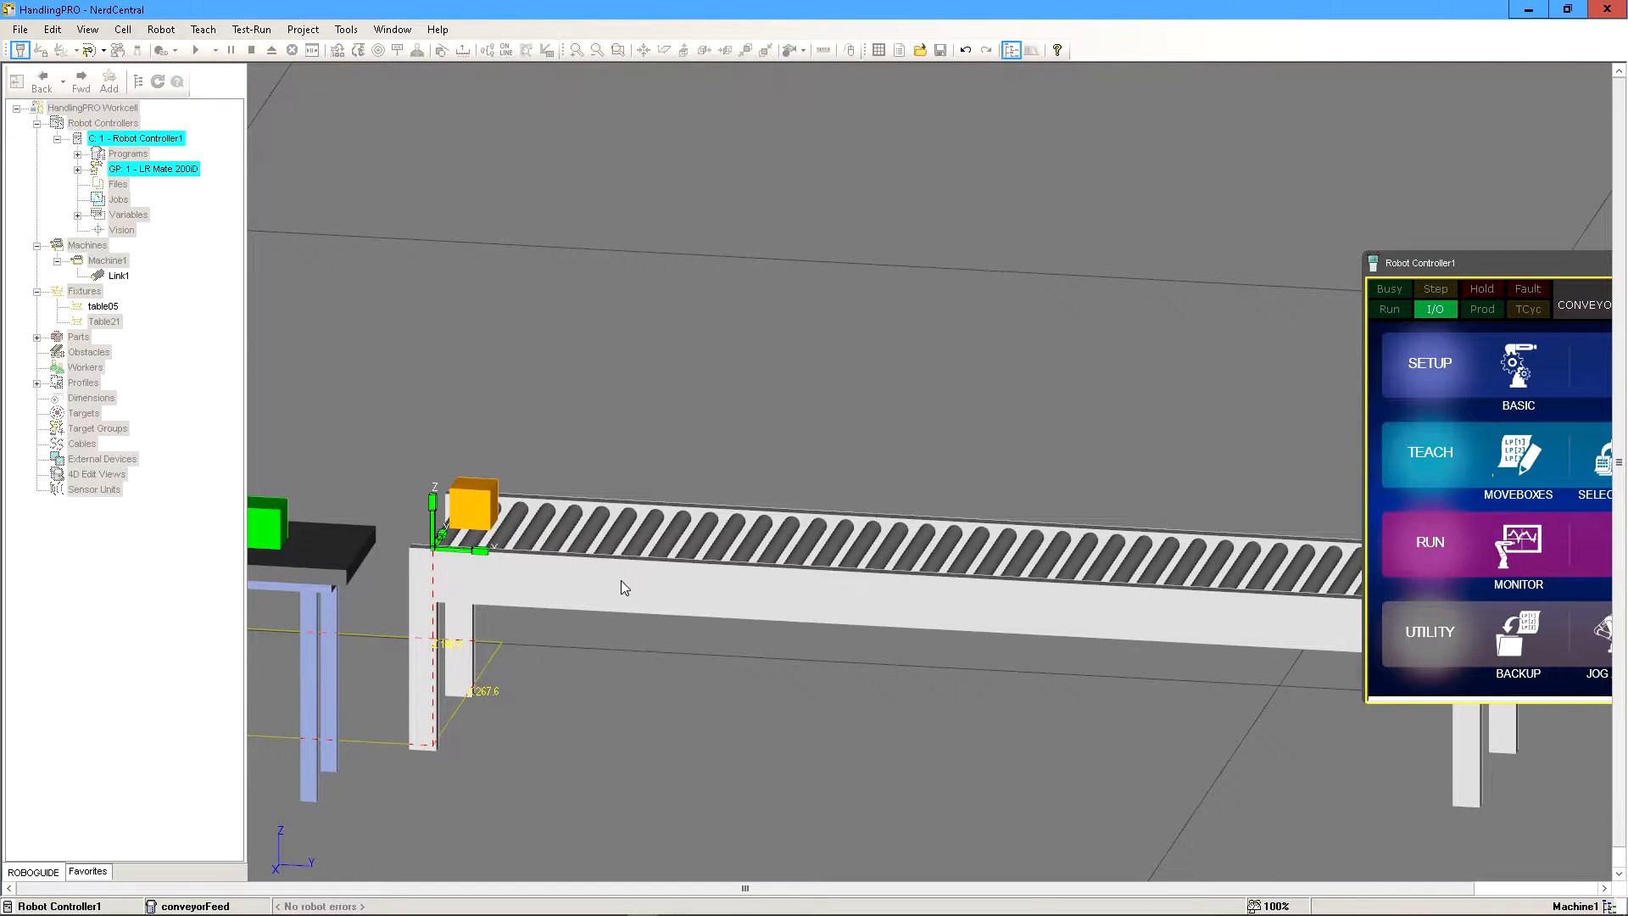
pyautogui.click(1058, 170)
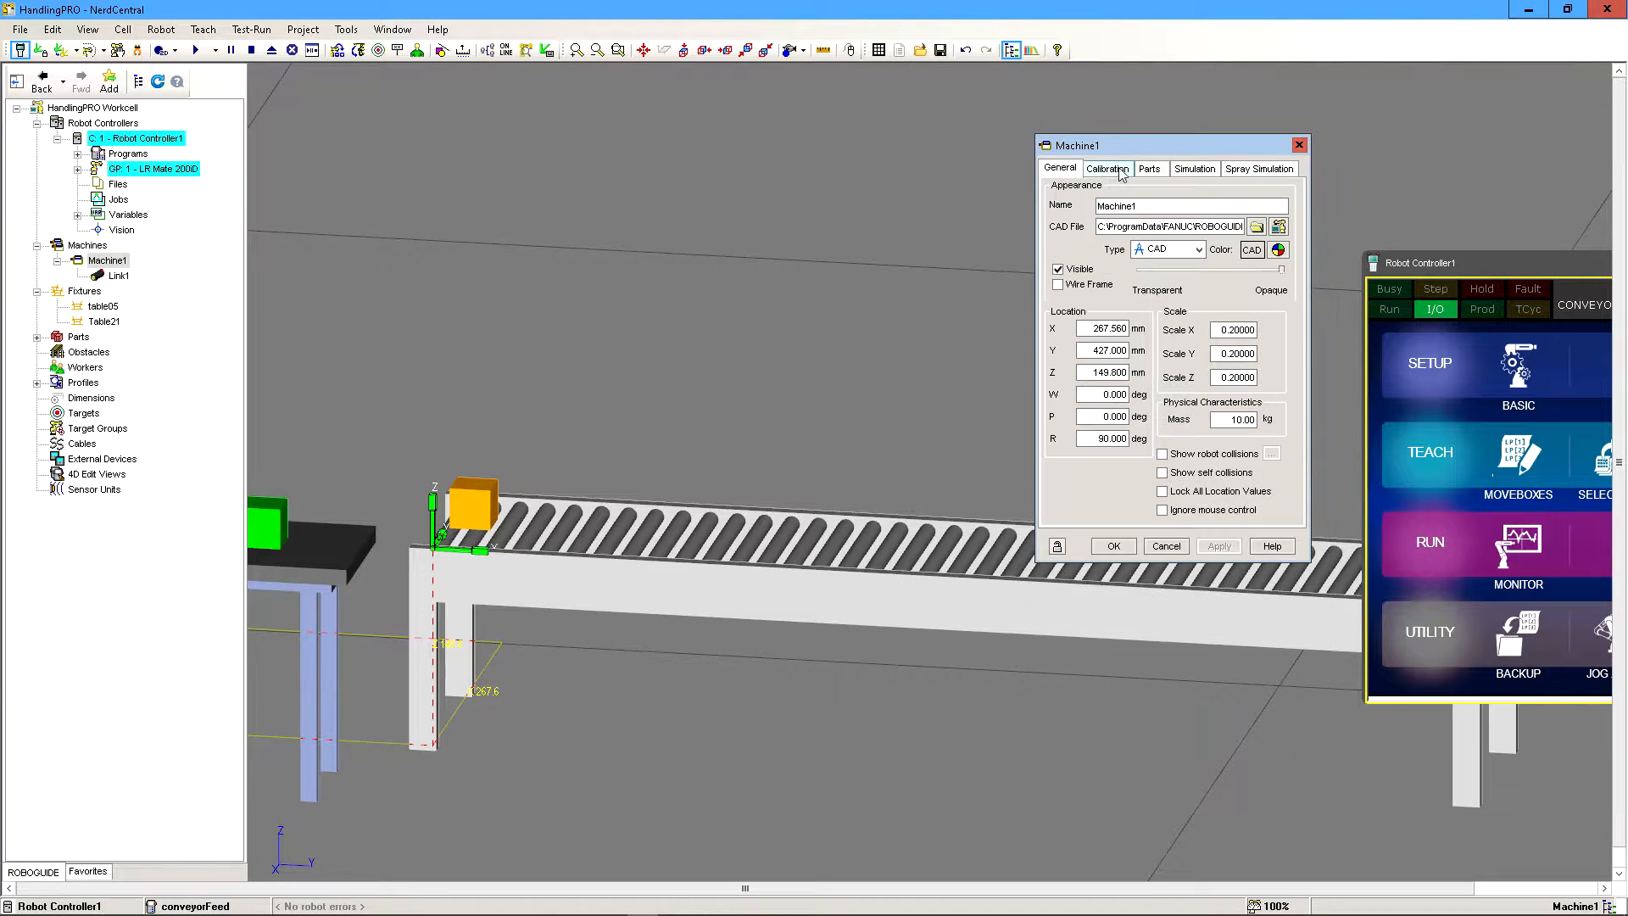
pyautogui.click(1299, 145)
# - Select the box link at the conveyor's start and shift it slightly further along the rollers
pyautogui.scroll(-3, 548, 504)
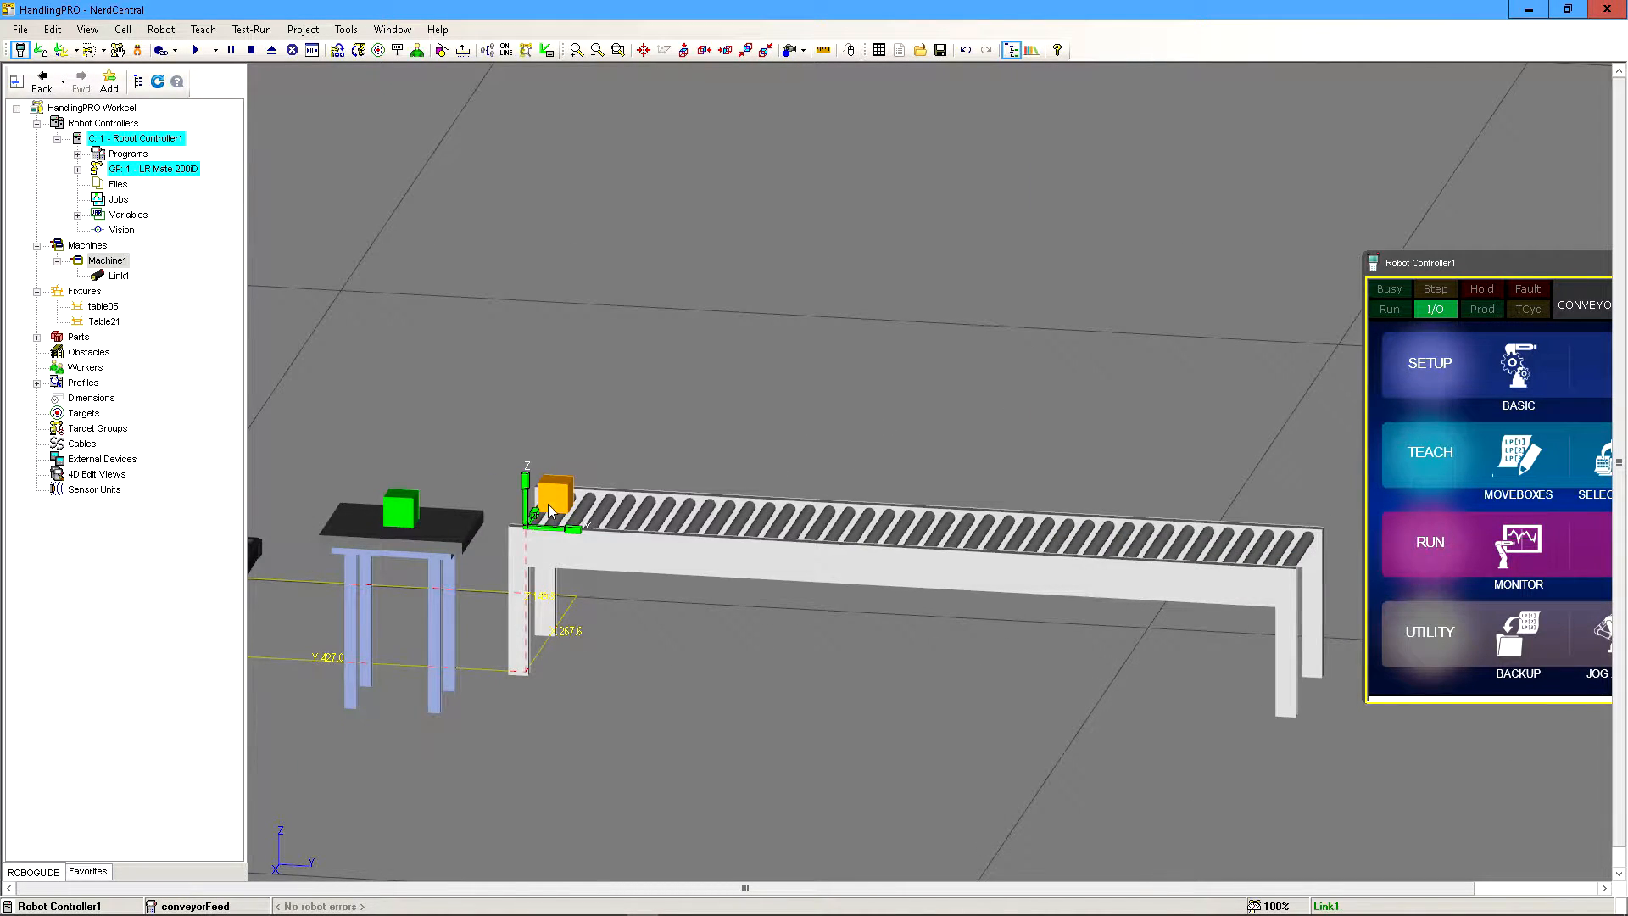
pyautogui.click(557, 496)
pyautogui.scroll(3, 551, 492)
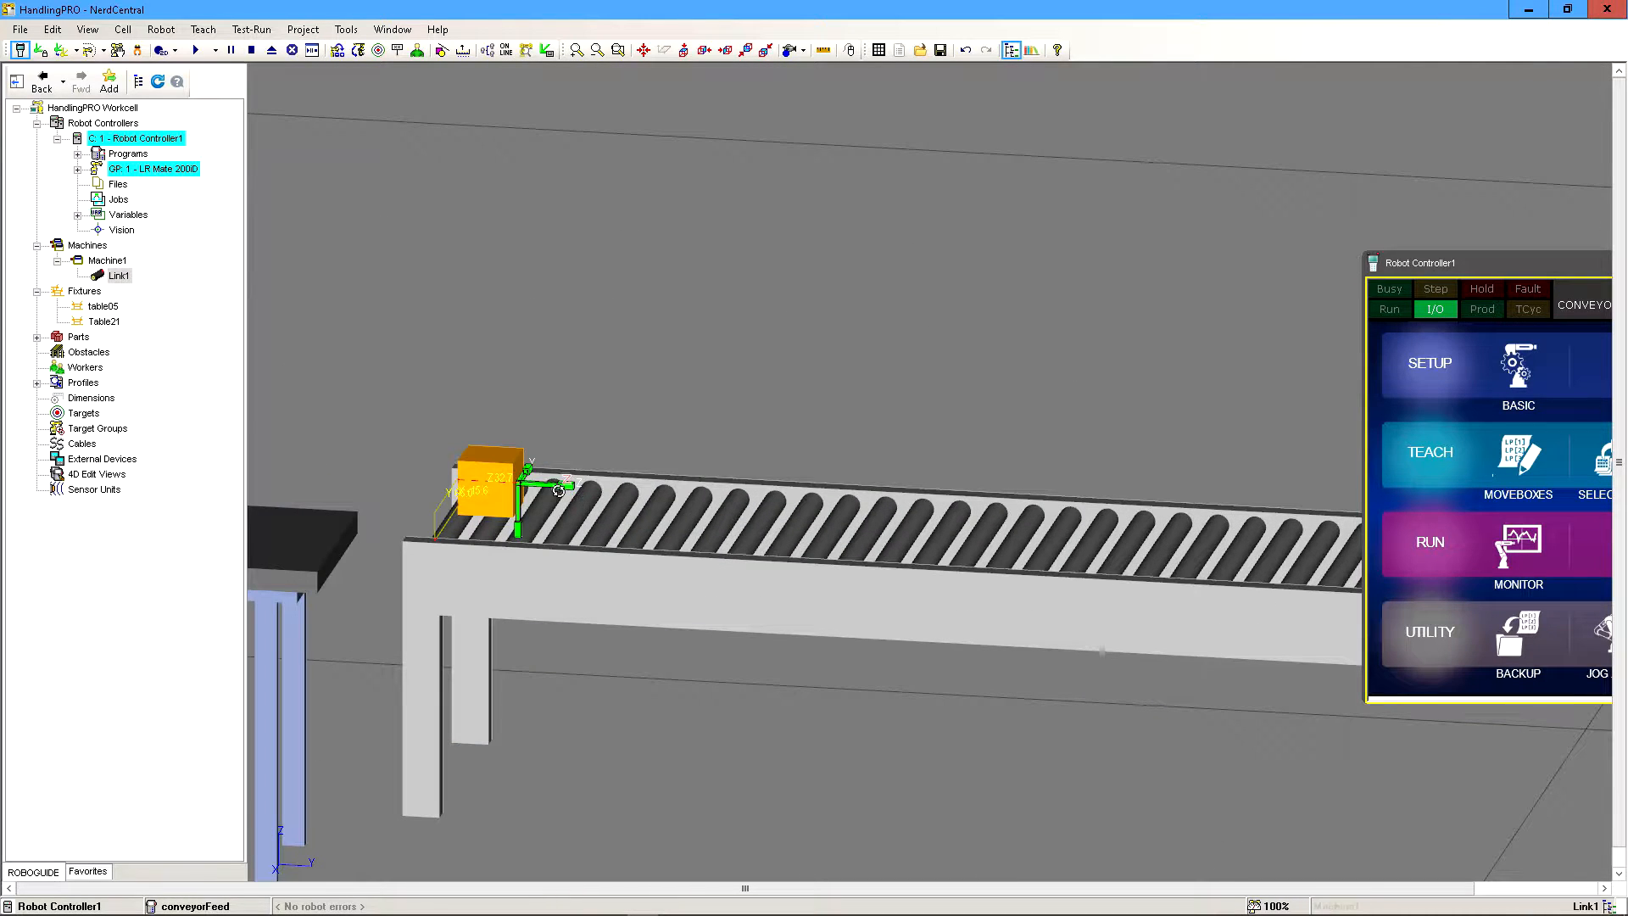
pyautogui.moveTo(548, 487); pyautogui.dragTo(575, 488)
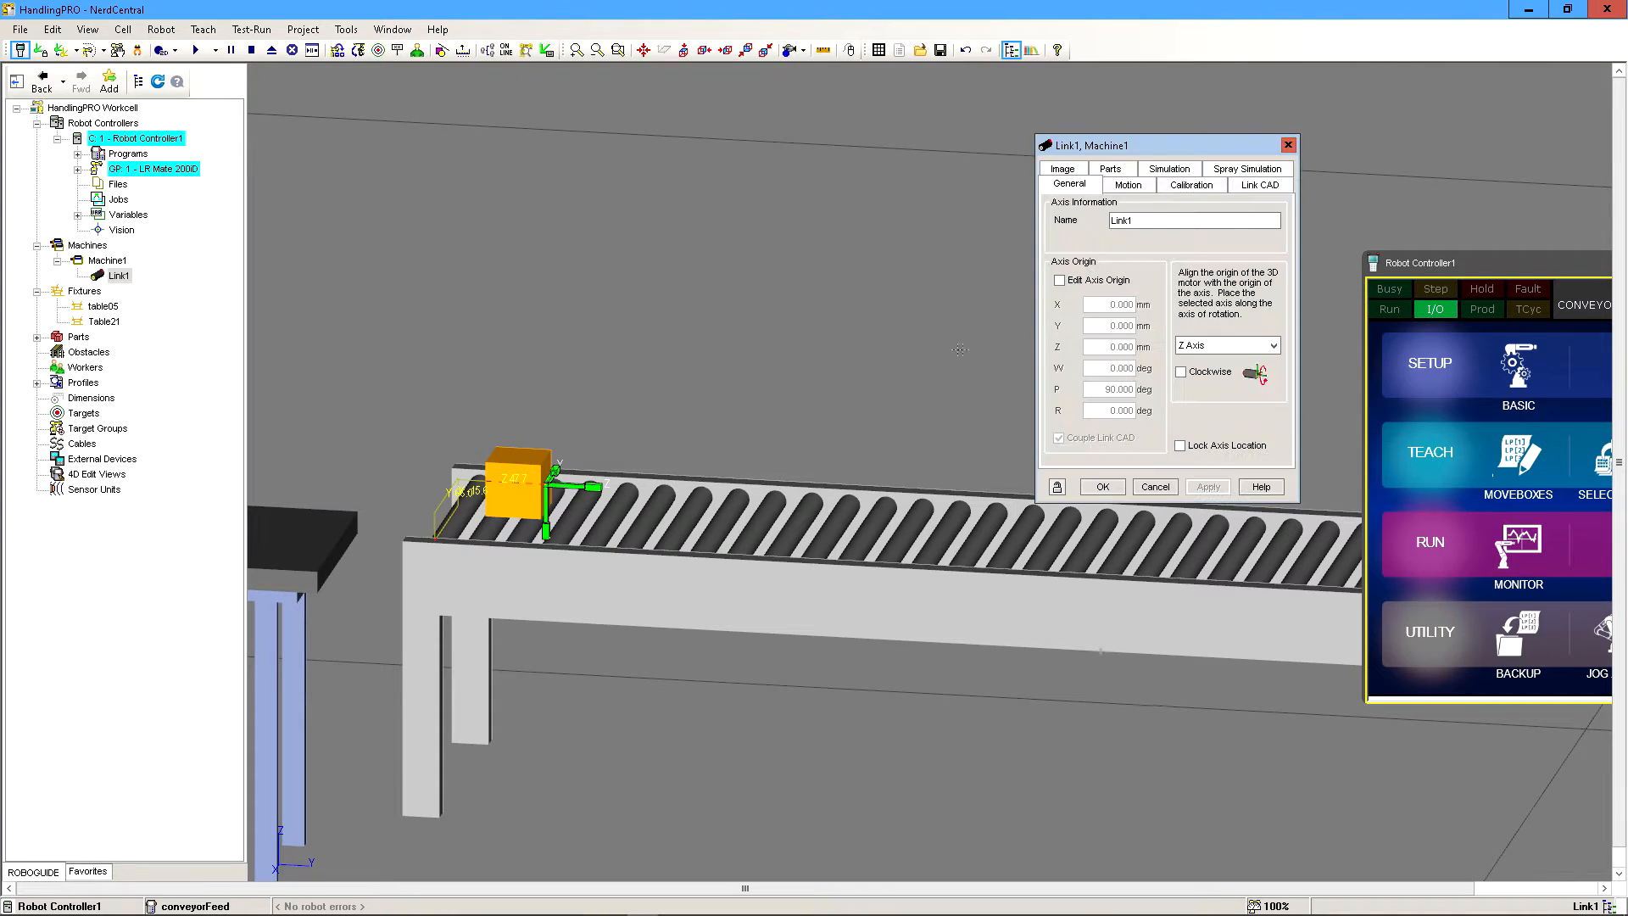
# - Set the box link's motion control type to Device I/O Controlled and its axis type to Linear
pyautogui.click(1137, 184)
pyautogui.click(1145, 222)
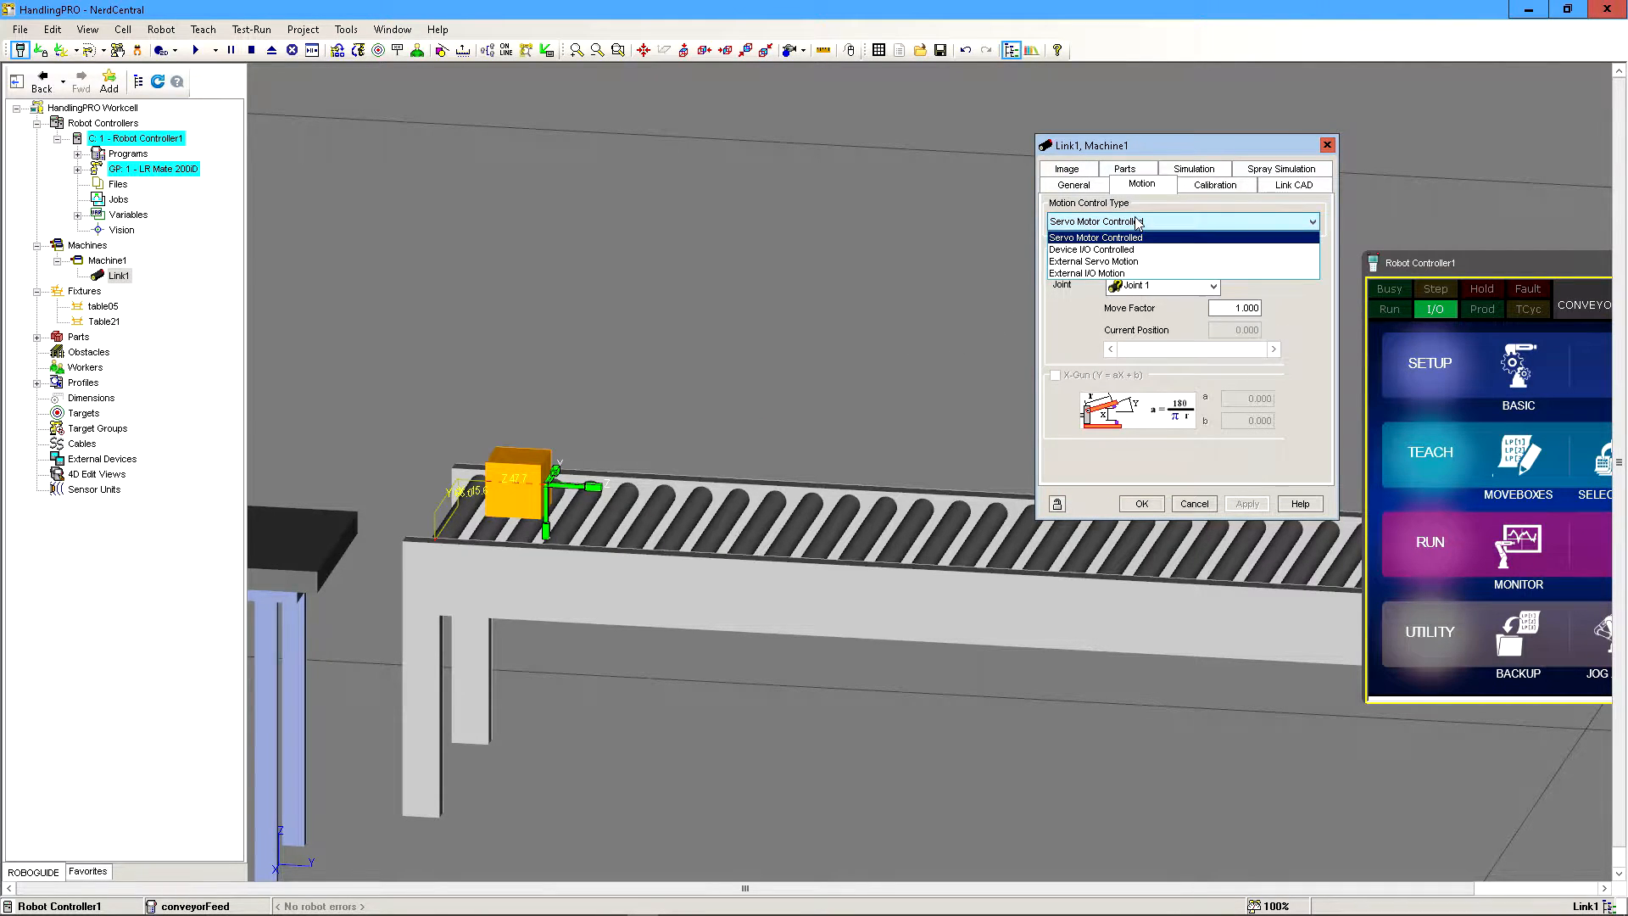
pyautogui.click(1092, 249)
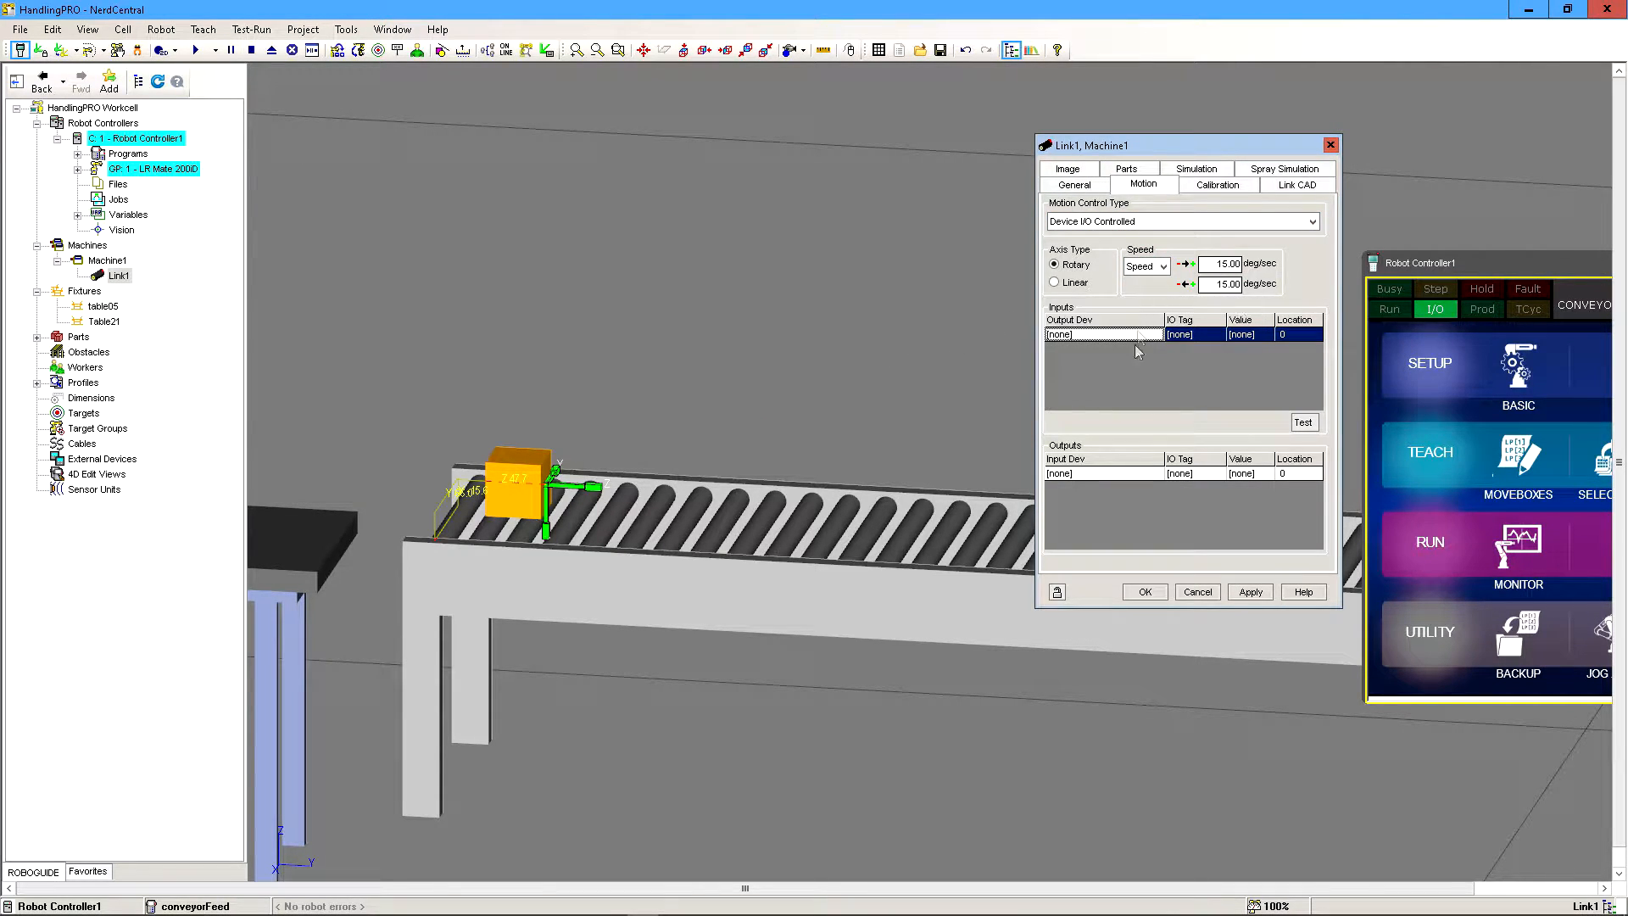
pyautogui.click(1067, 285)
pyautogui.scroll(-4, 735, 465)
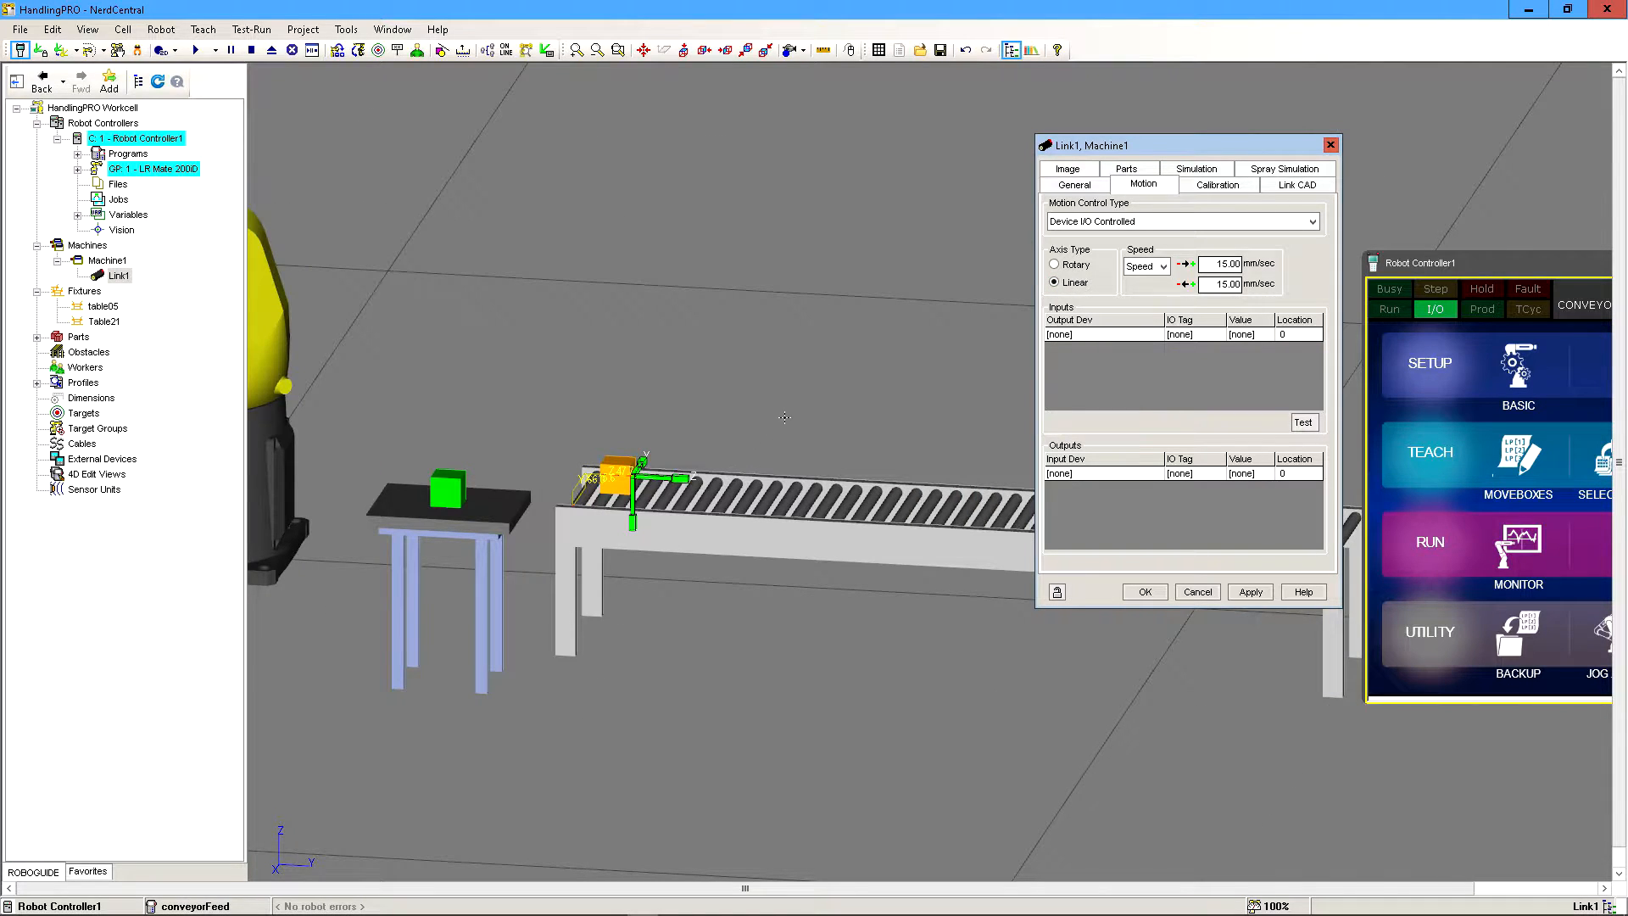
pyautogui.moveTo(750, 490); pyautogui.dragTo(505, 502, button='middle')
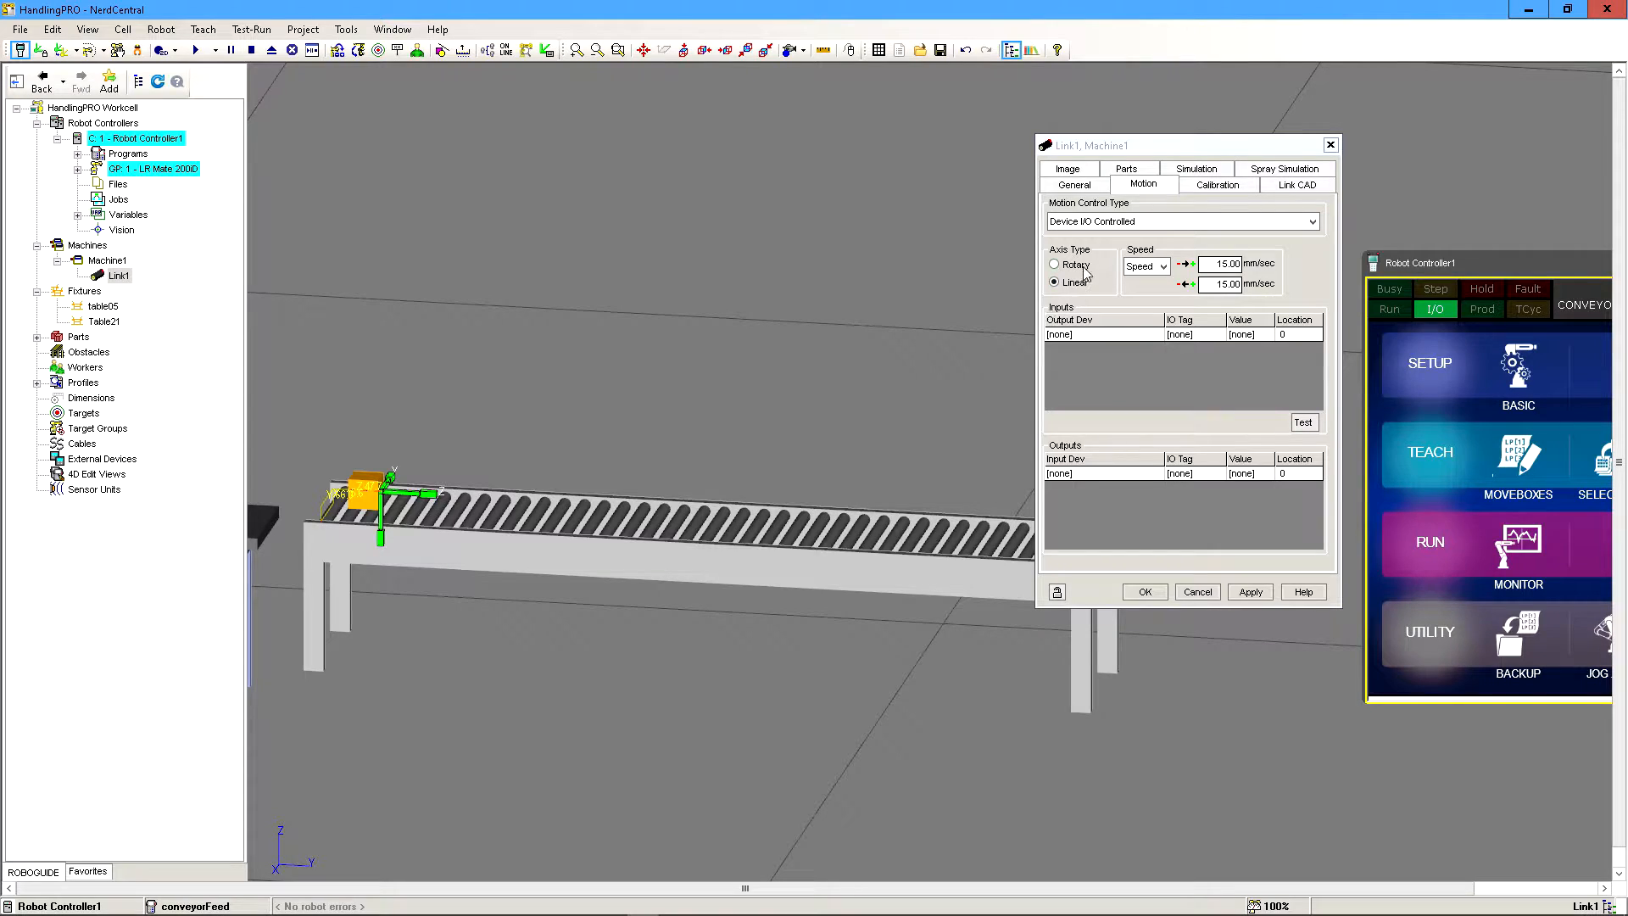
# - Define the link's first motion input as Robot Controller1 with DO[1] set to ON
pyautogui.click(1113, 332)
pyautogui.click(1113, 333)
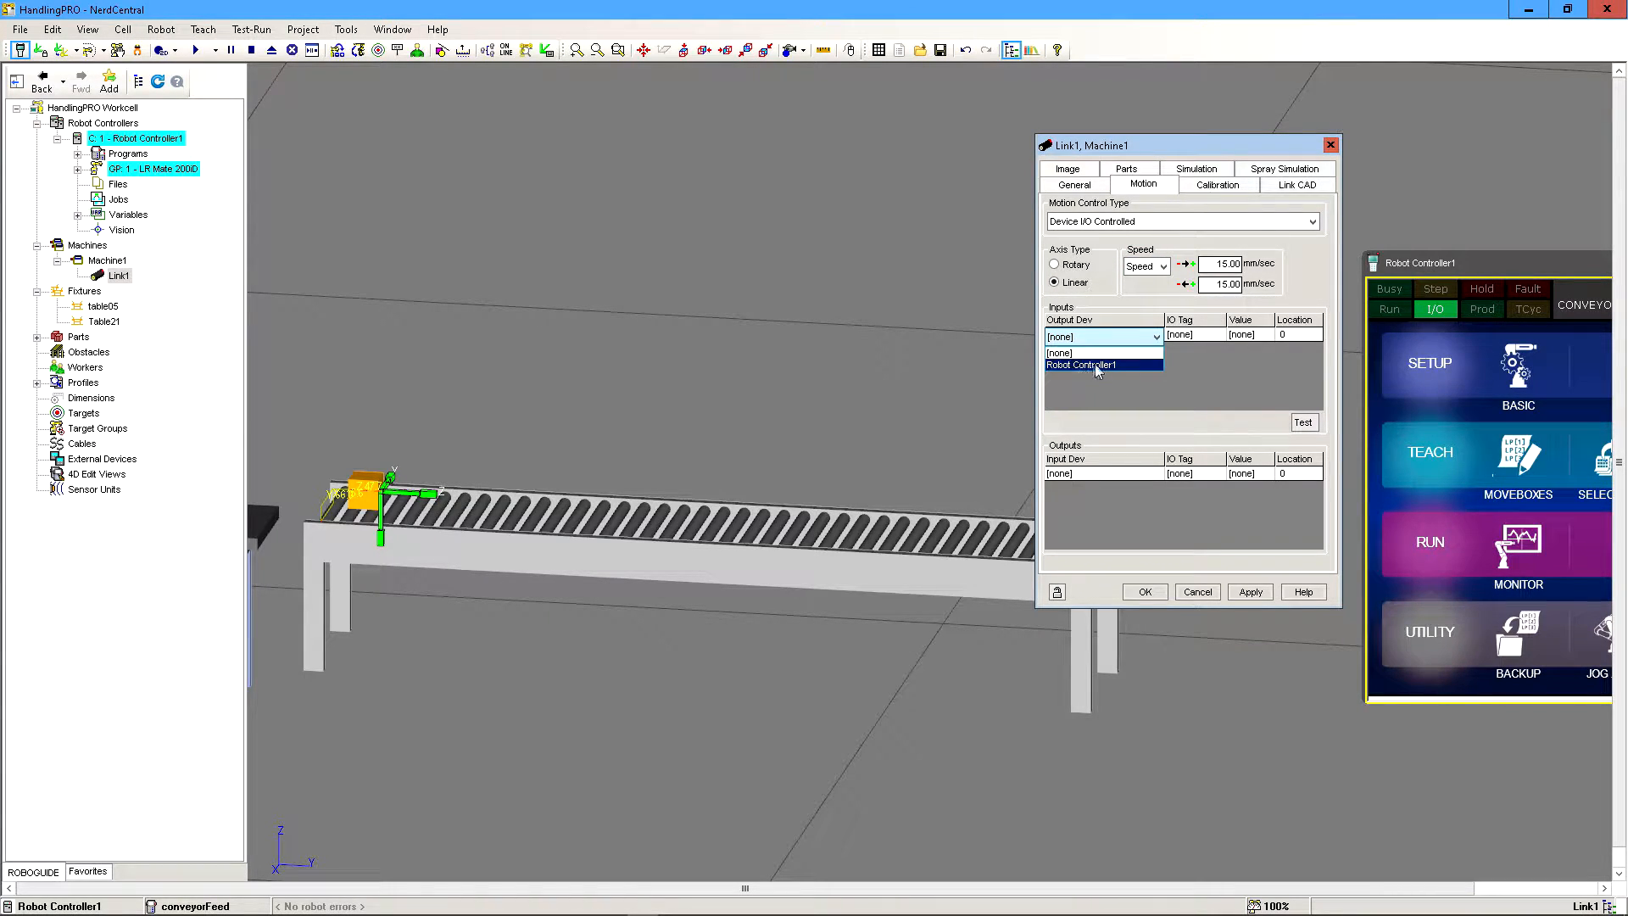
pyautogui.click(1090, 364)
pyautogui.click(1201, 342)
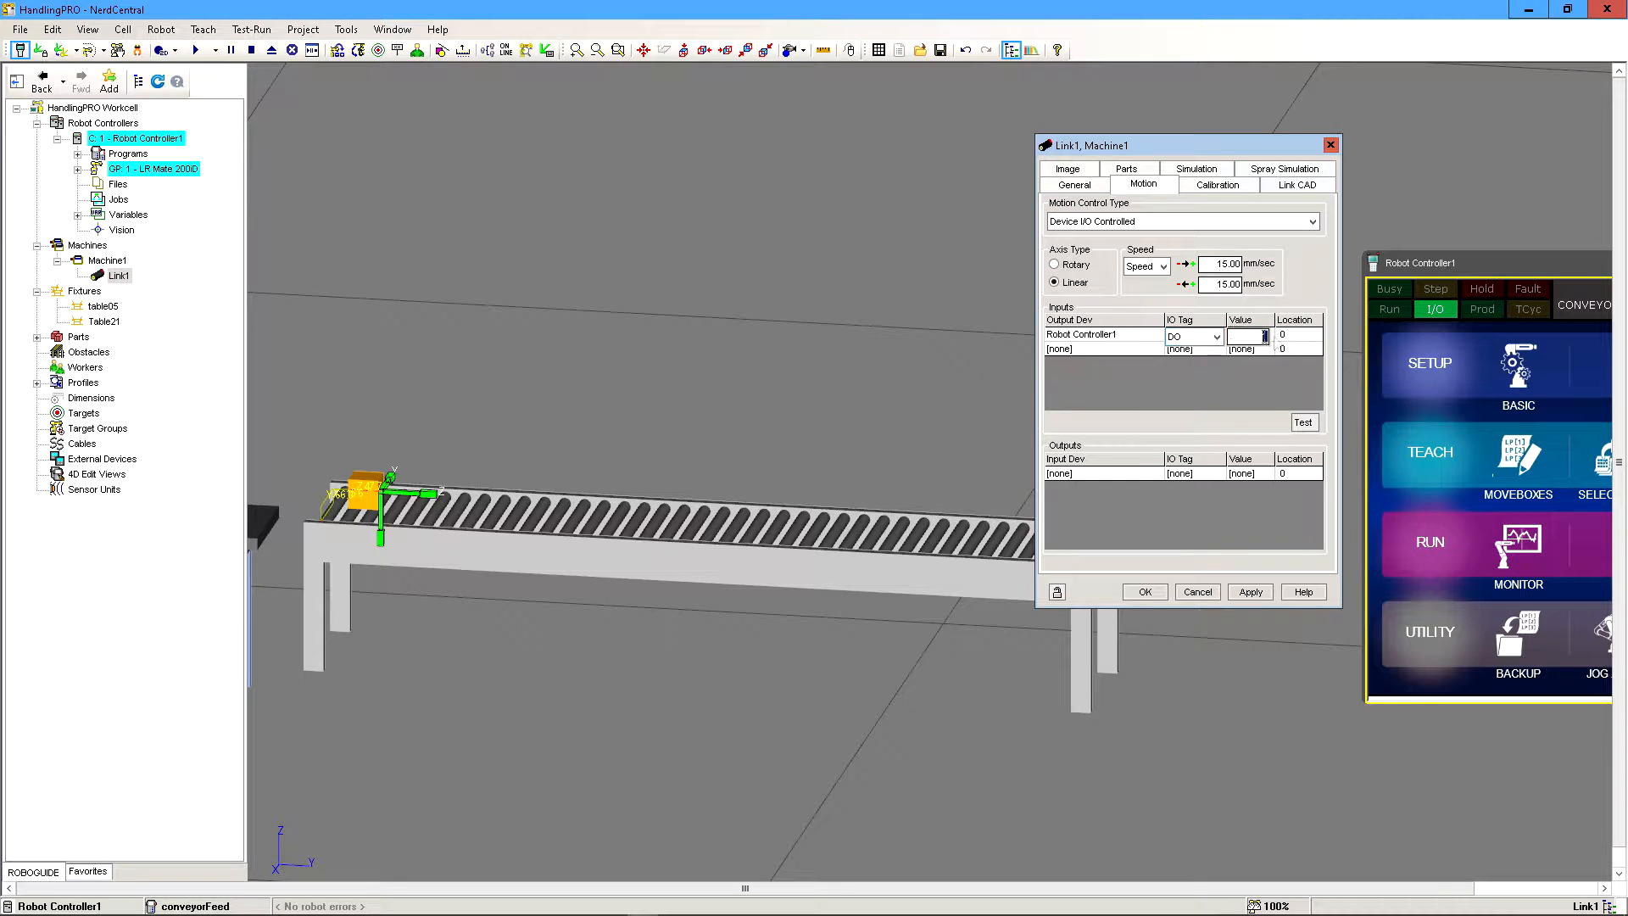
pyautogui.click(1242, 387)
pyautogui.click(1257, 343)
pyautogui.click(1258, 336)
pyautogui.click(1299, 335)
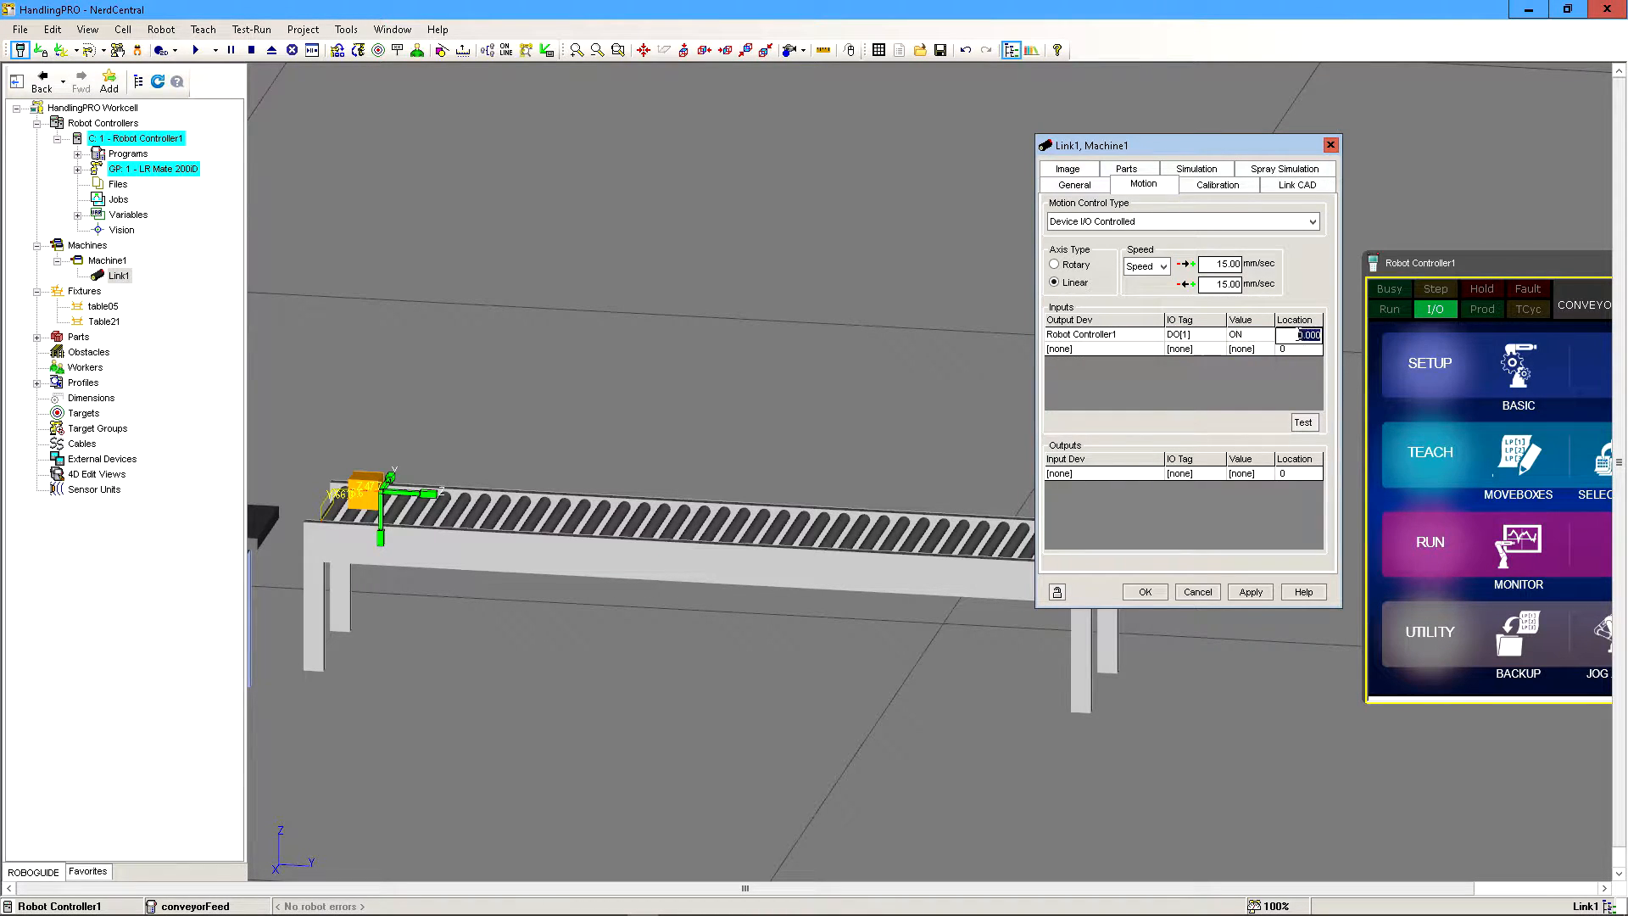
# - Set the location of the DO[1] ON input to 650 and test the box's travel along the conveyor
pyautogui.keyDown('ctrl'); pyautogui.moveTo(821, 442); pyautogui.dragTo(751, 442, button='right'); pyautogui.keyUp('ctrl')
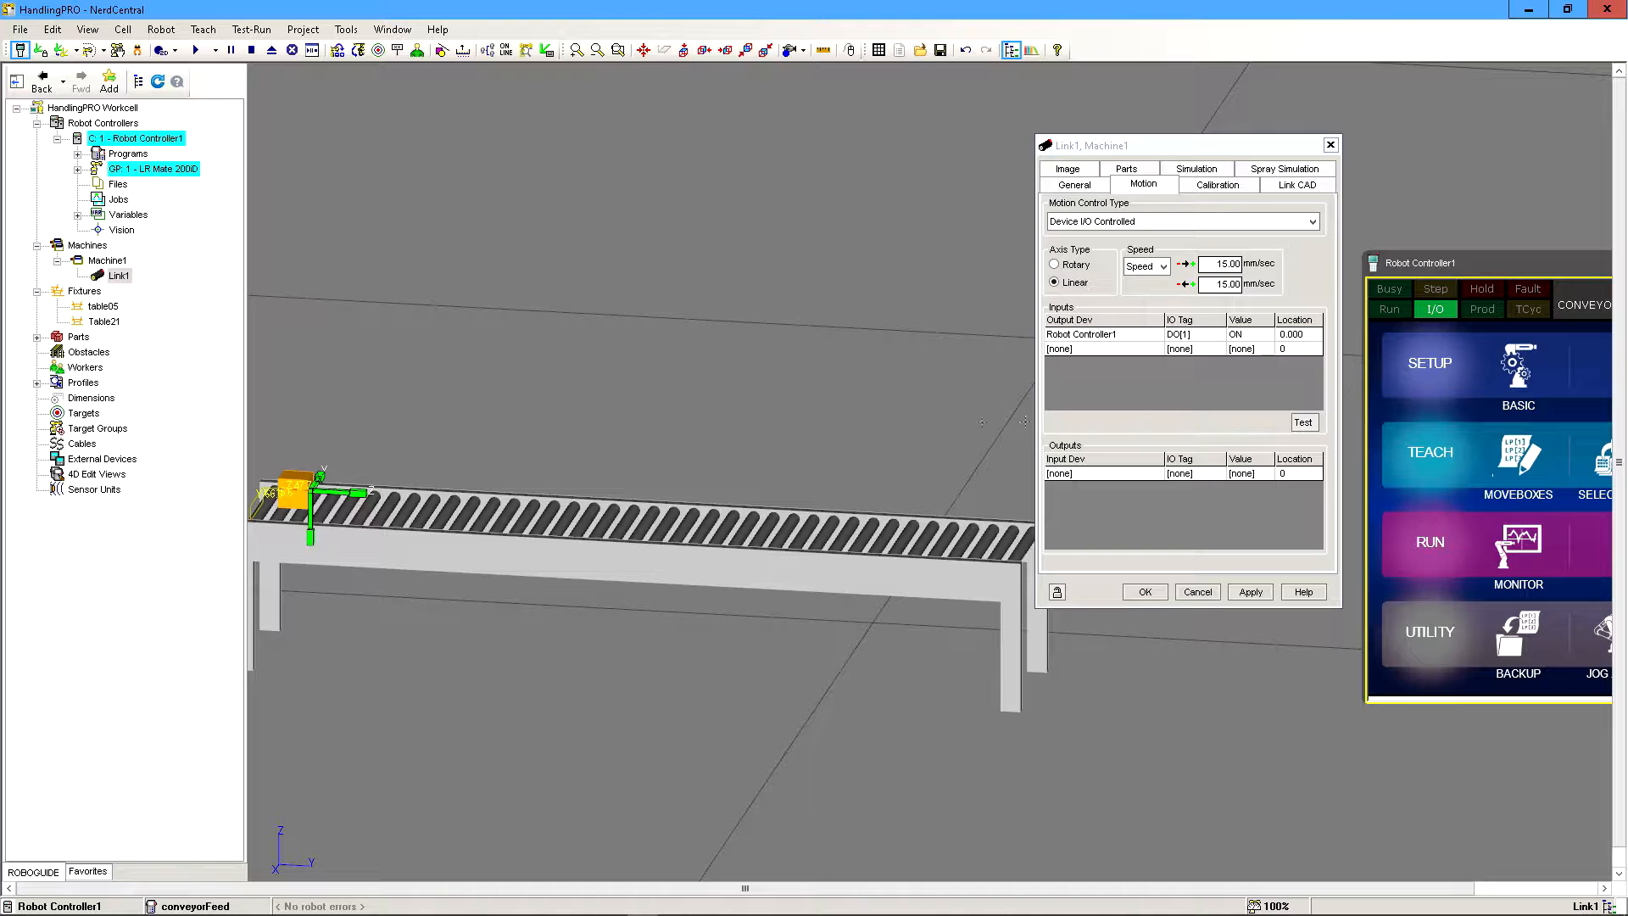
pyautogui.click(1290, 337)
pyautogui.write('6')
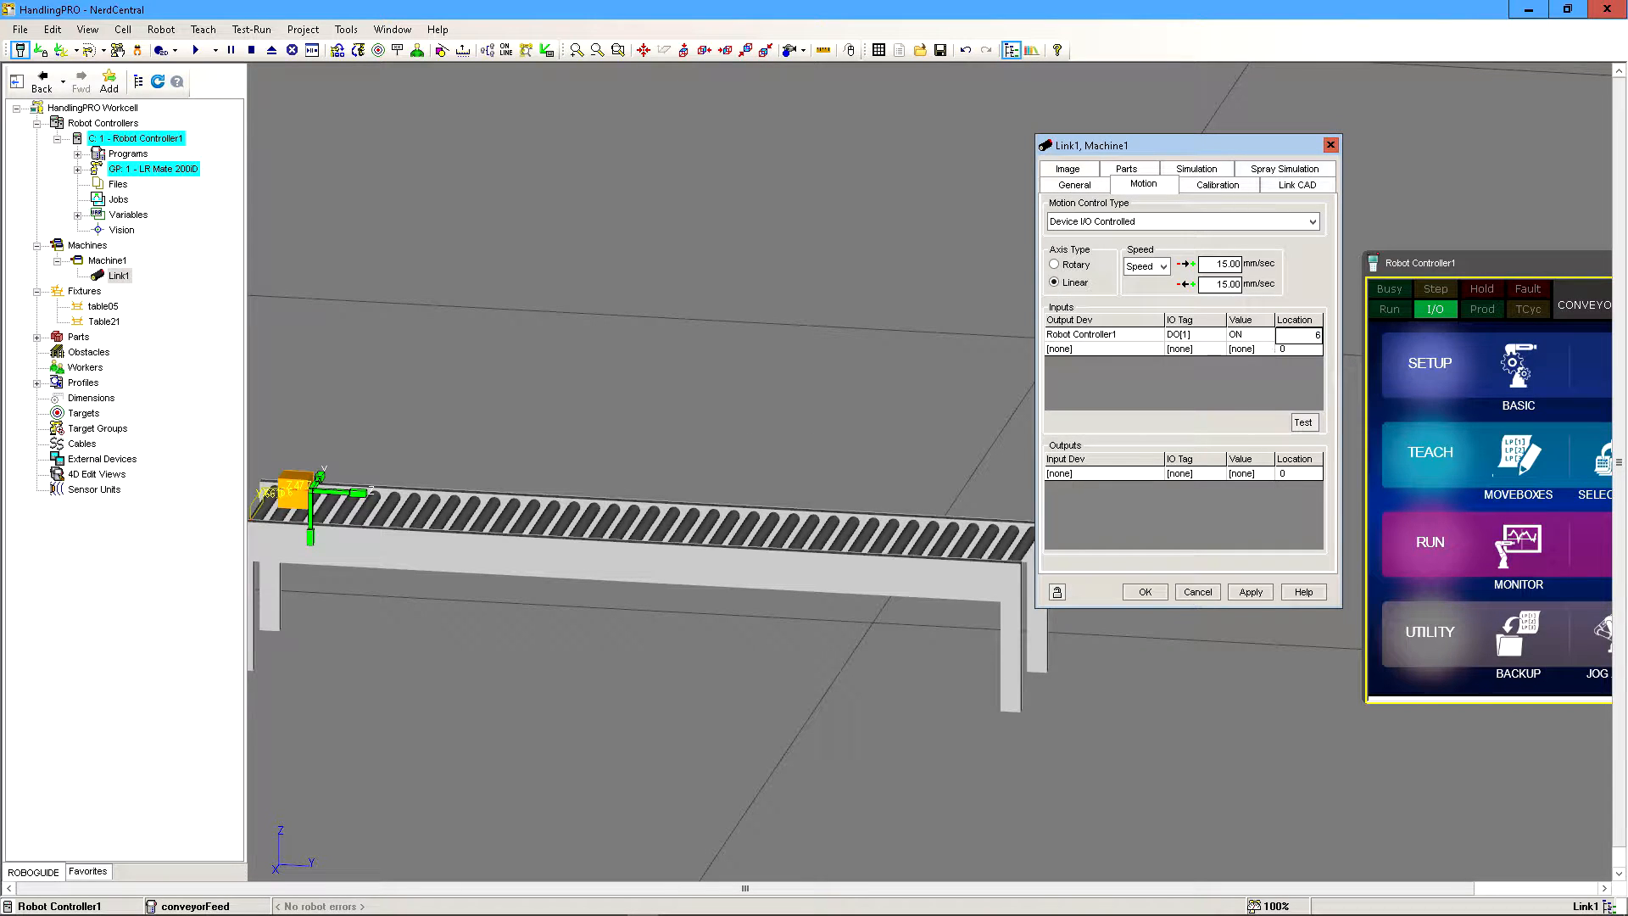
pyautogui.write('50')
pyautogui.press('Return')
pyautogui.click(1304, 422)
pyautogui.scroll(-4, 968, 513)
pyautogui.scroll(3, 968, 514)
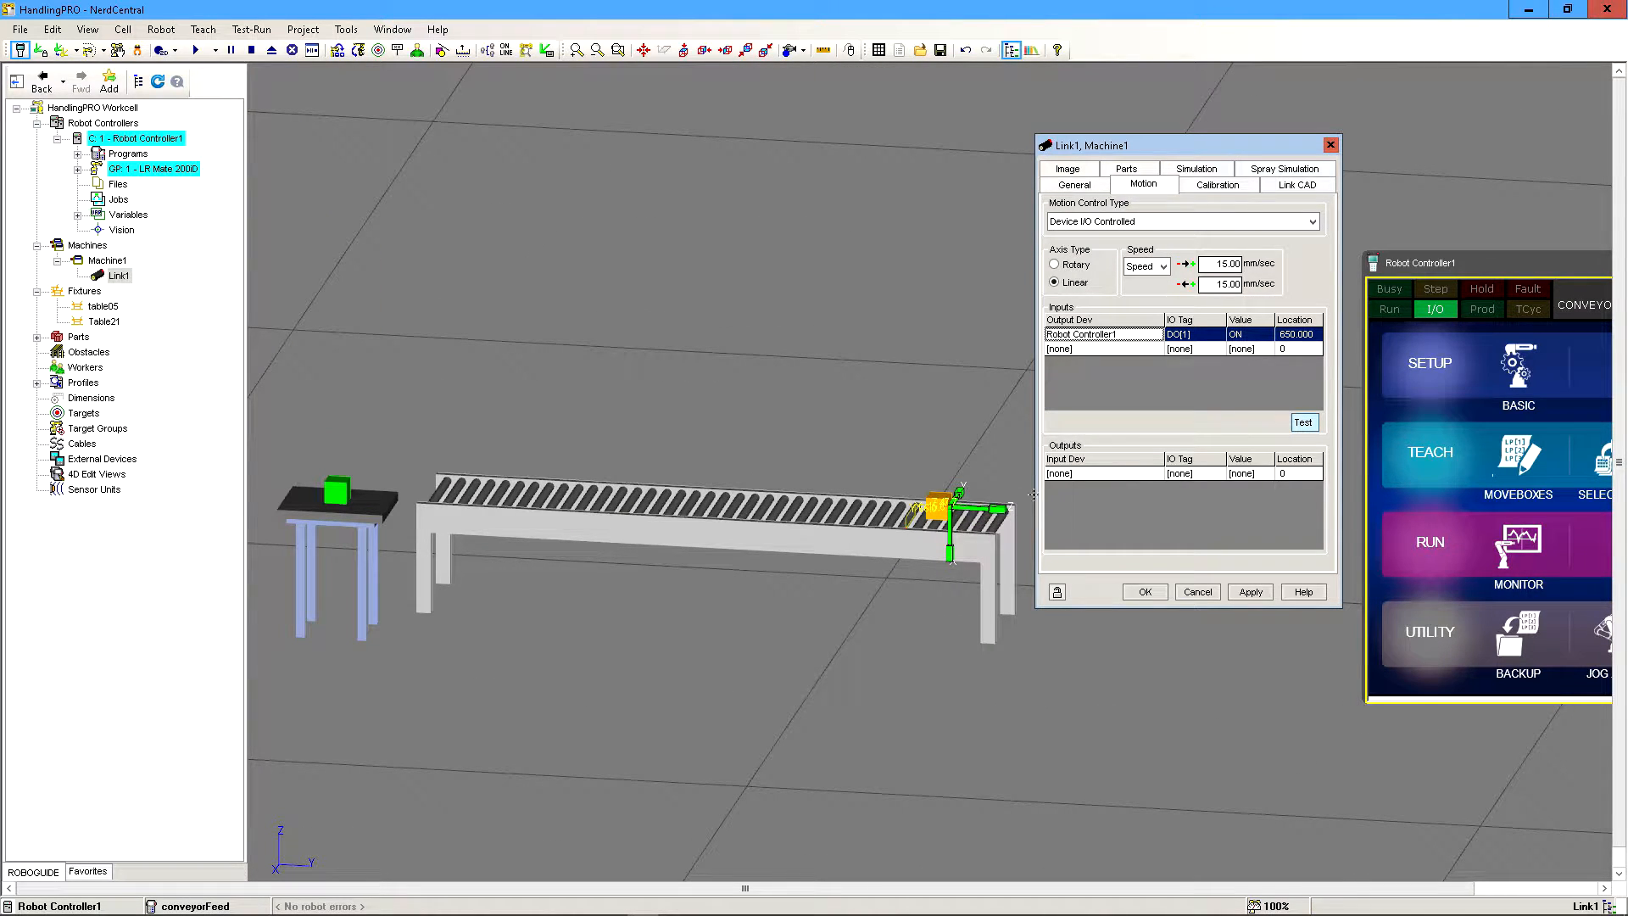
# - Add a second motion input for Robot Controller1 with DO[1] OFF at location 0
pyautogui.click(1136, 352)
pyautogui.click(1136, 351)
pyautogui.click(1124, 379)
pyautogui.click(1200, 352)
pyautogui.click(1202, 351)
pyautogui.moveTo(1254, 352); pyautogui.dragTo(1289, 355)
pyautogui.click(1284, 365)
pyautogui.click(1254, 349)
pyautogui.click(1254, 350)
pyautogui.click(1253, 377)
pyautogui.click(1283, 352)
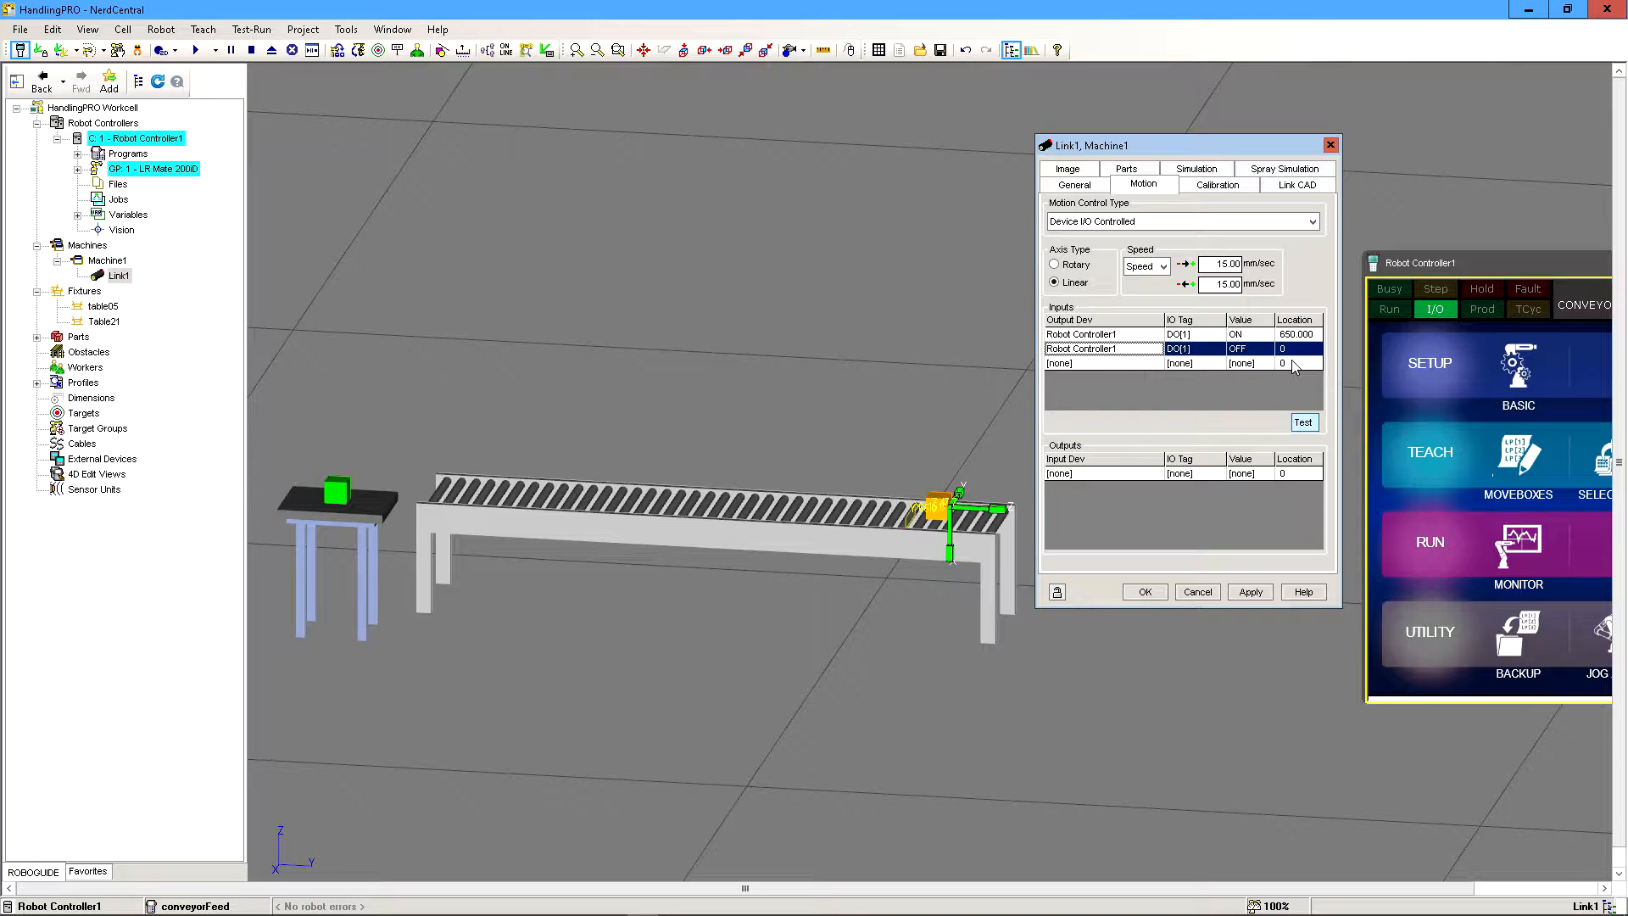
# - Define the link's first motion output as Robot Controller1 with DI[1] ON at location 650
pyautogui.click(1072, 475)
pyautogui.click(1072, 476)
pyautogui.click(1087, 502)
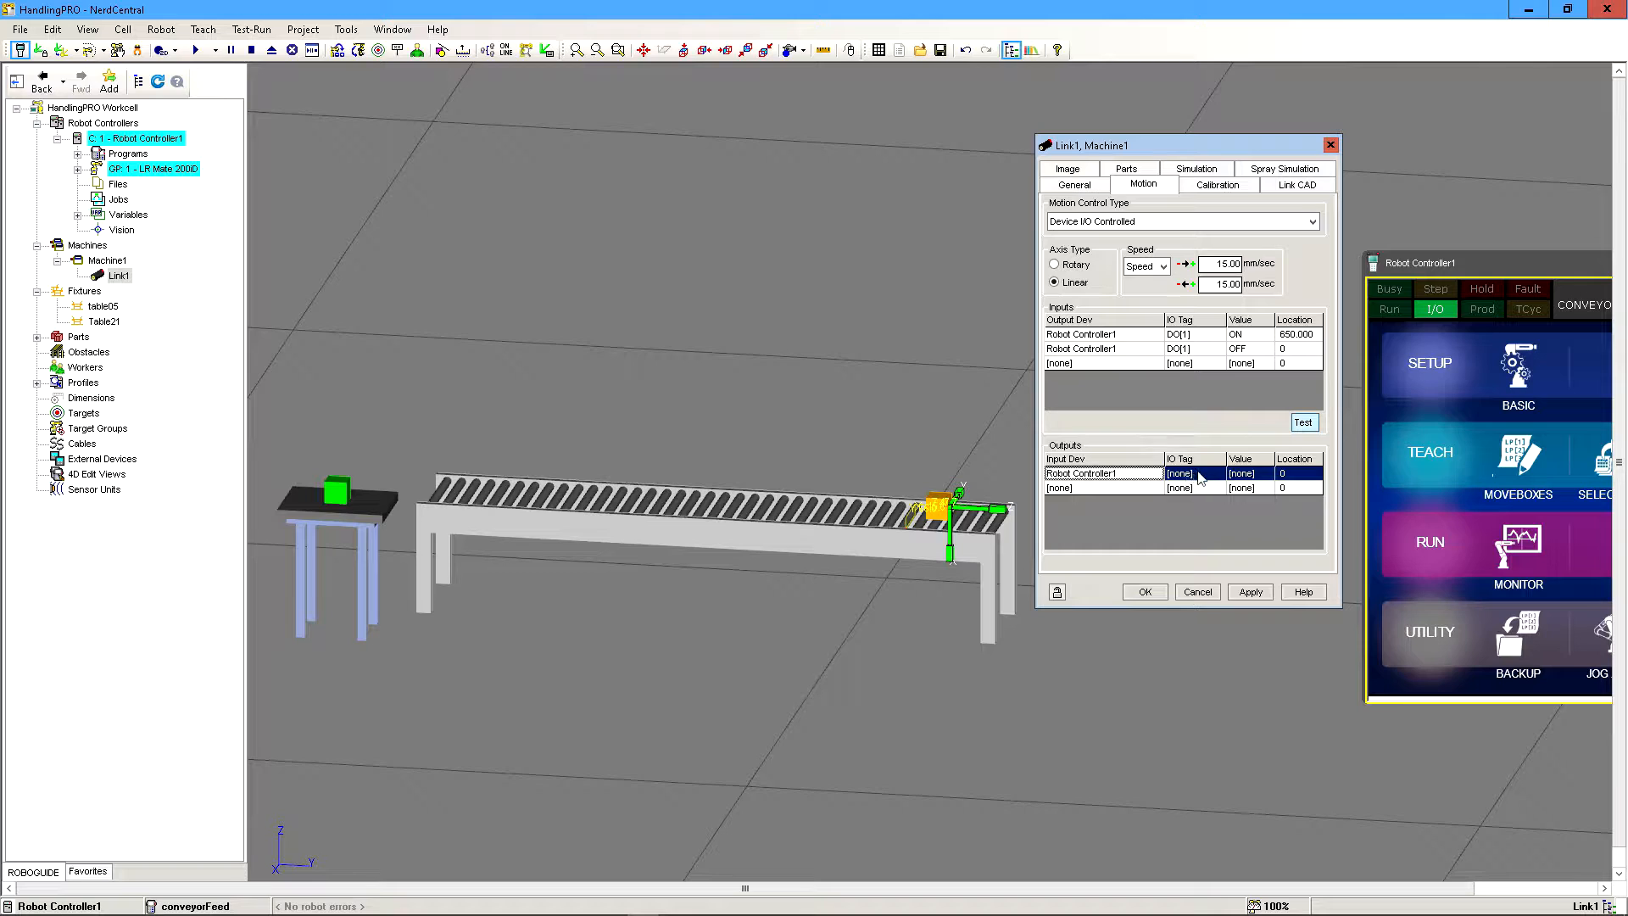
pyautogui.click(1238, 474)
pyautogui.click(1251, 488)
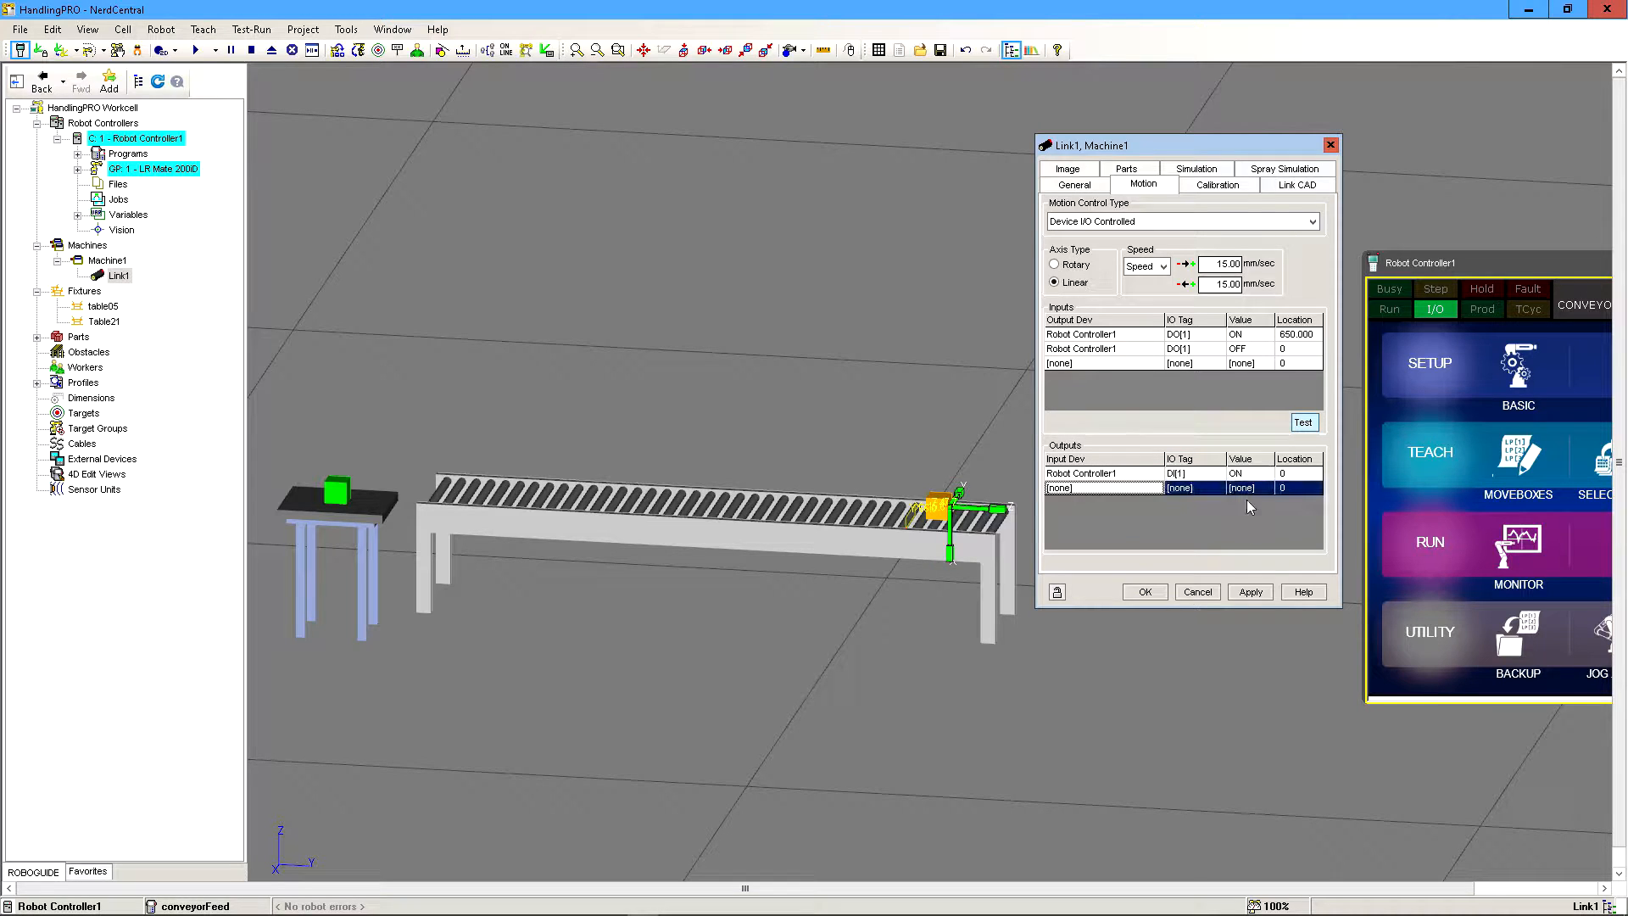
pyautogui.click(1299, 476)
pyautogui.write('650')
pyautogui.click(1255, 516)
# - Add a second motion output for Robot Controller1 with DI[2] OFF at location 0, and apply the motion settings
pyautogui.click(1109, 489)
pyautogui.click(1108, 488)
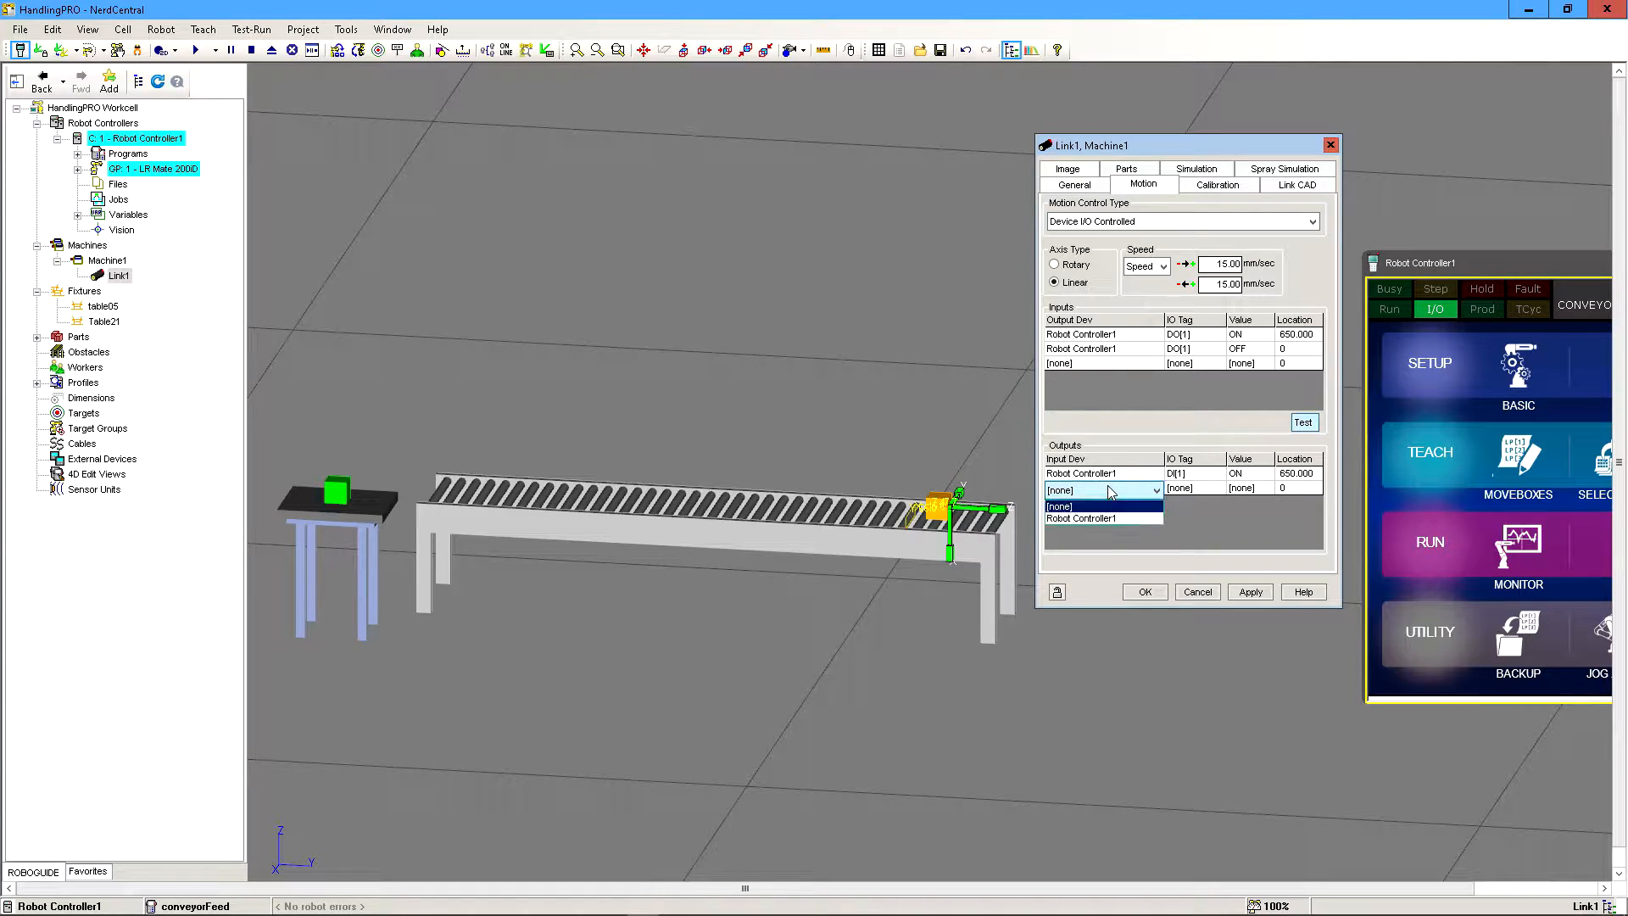
pyautogui.click(1106, 518)
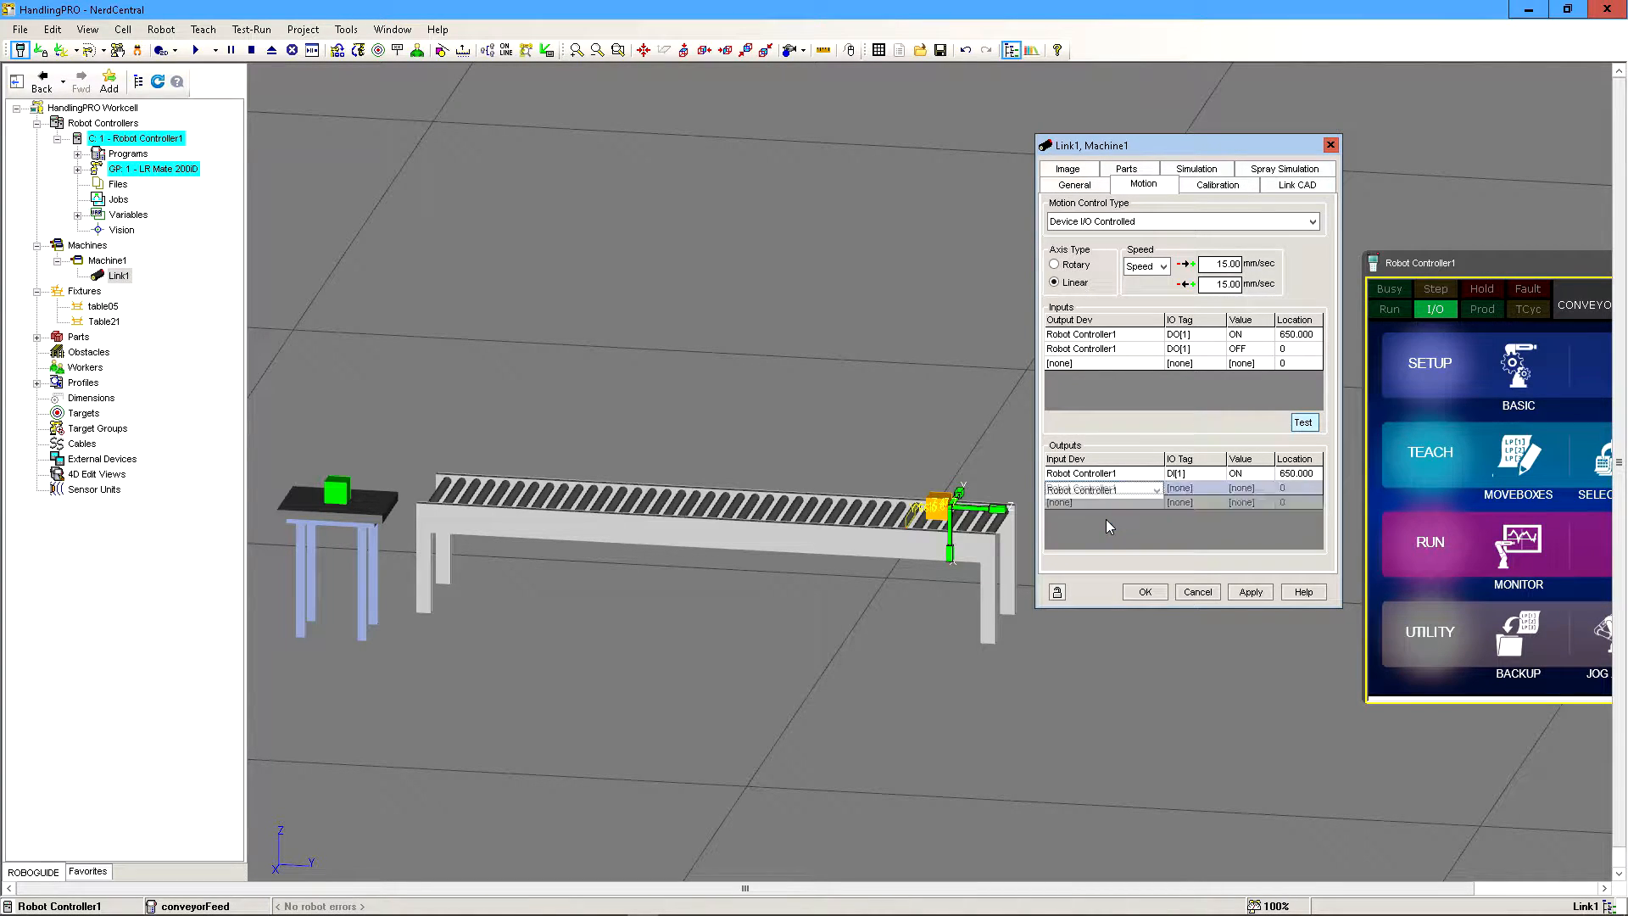
pyautogui.click(1195, 489)
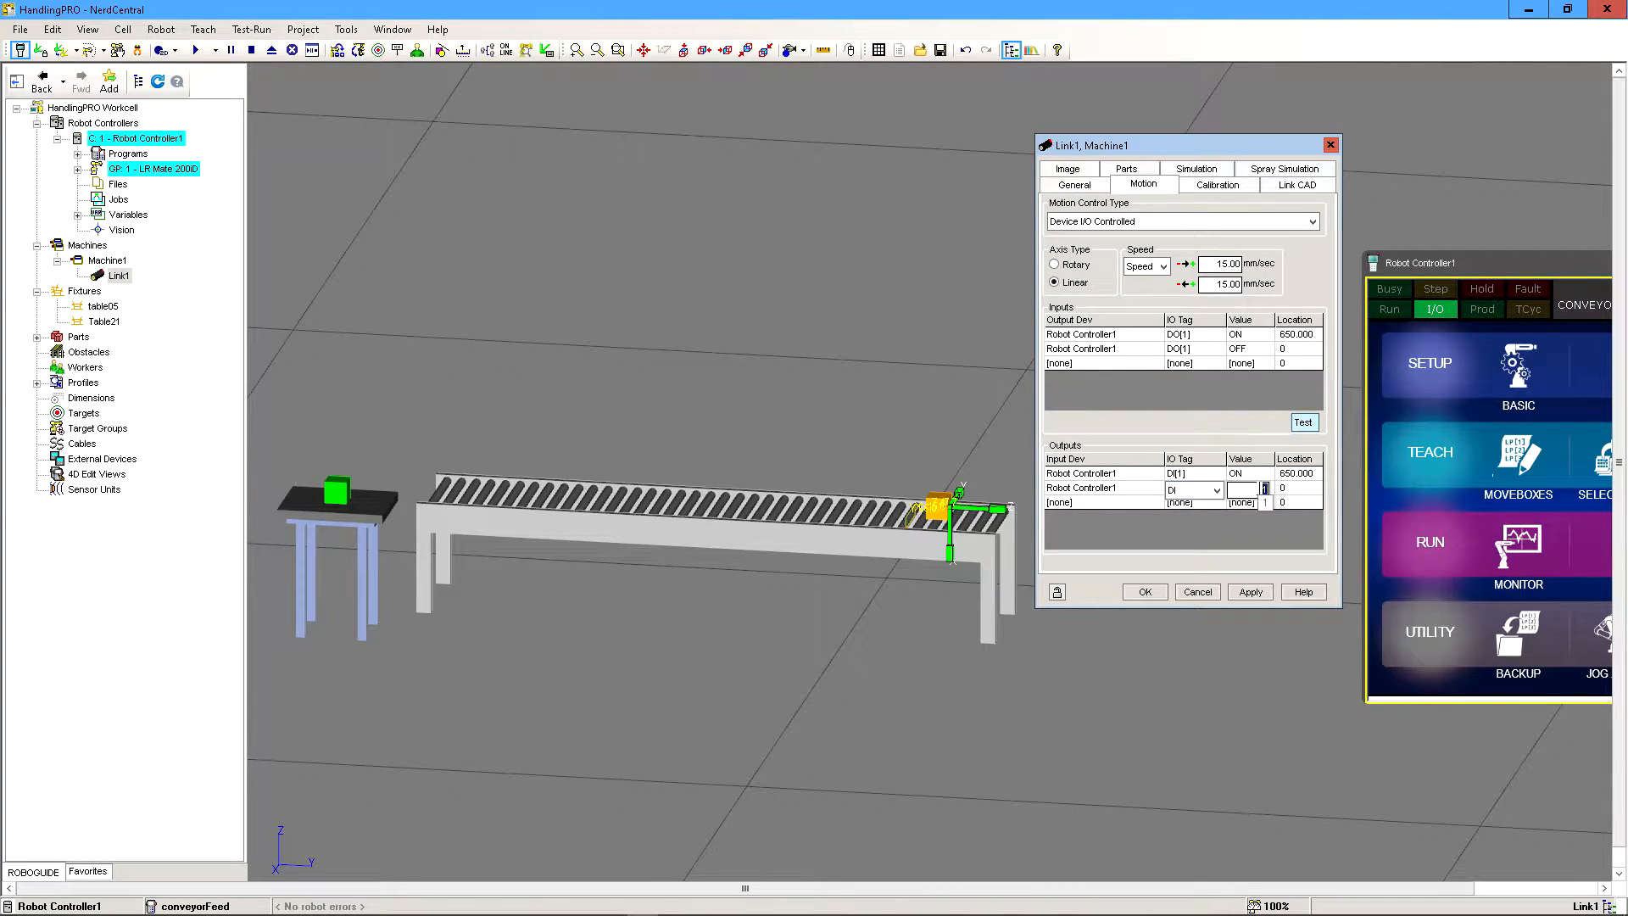
pyautogui.write('2')
pyautogui.press('Return')
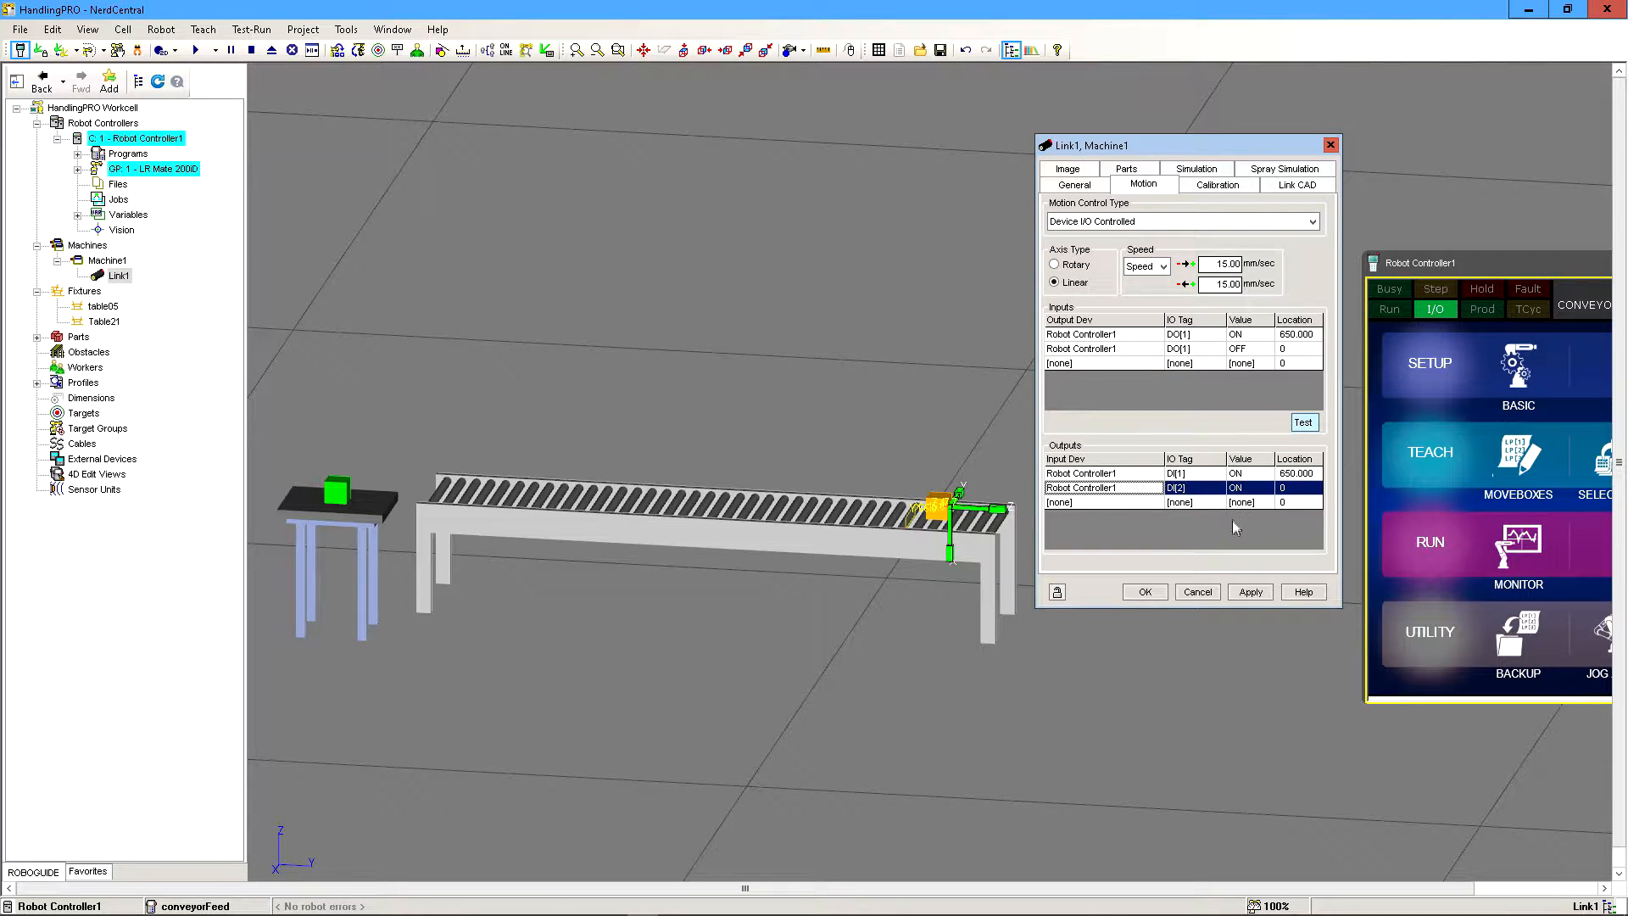
pyautogui.click(1236, 490)
pyautogui.click(1268, 489)
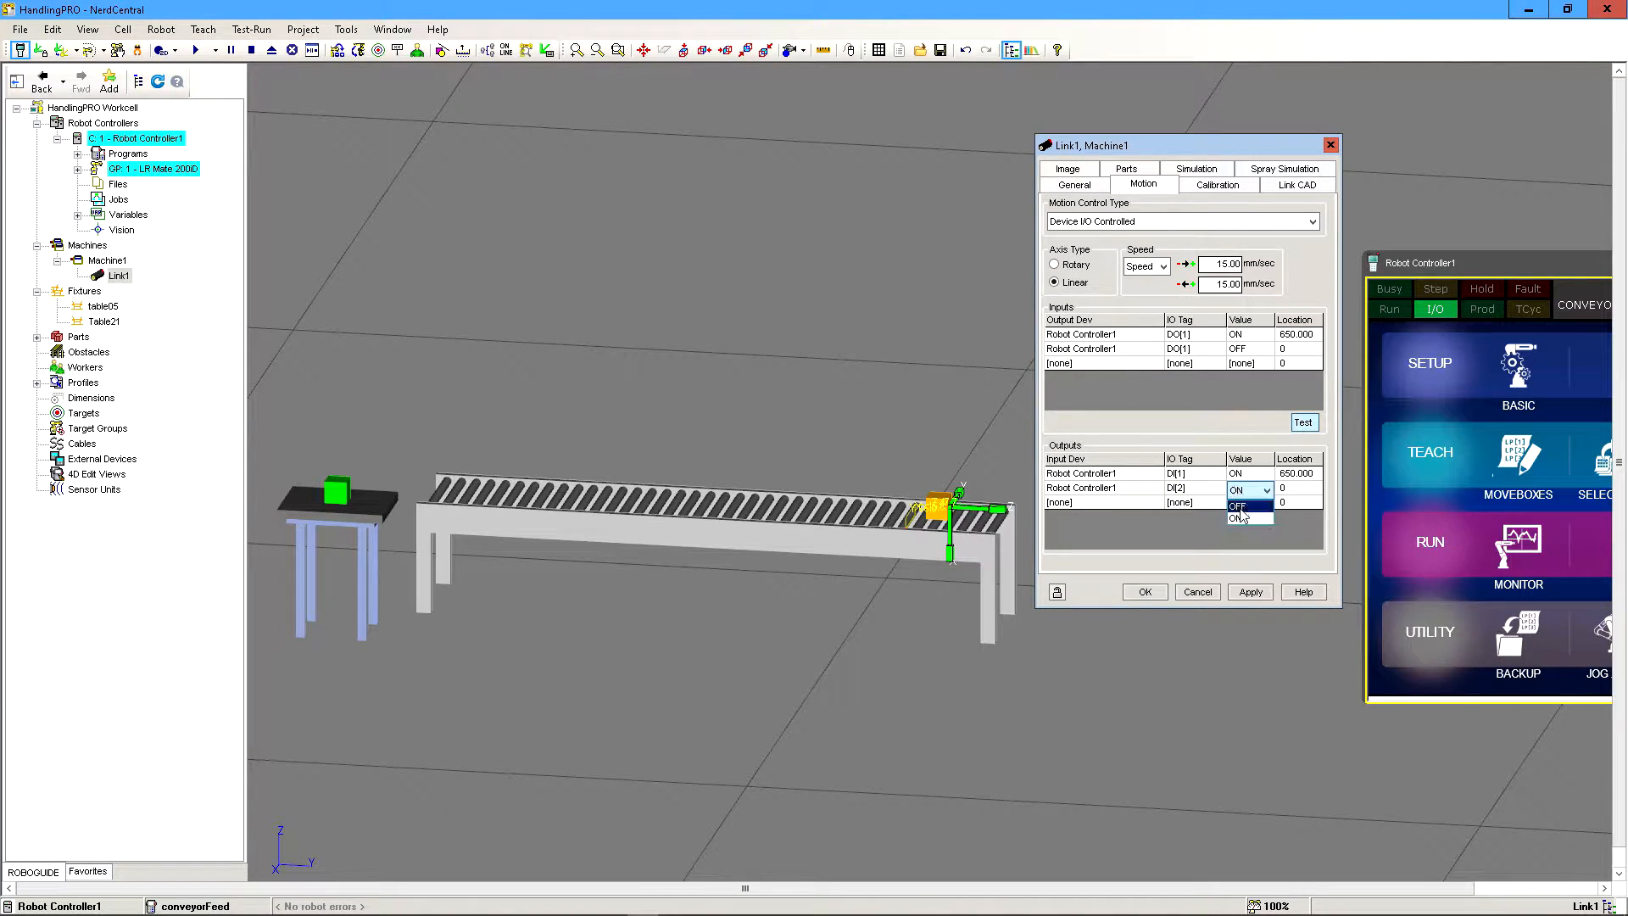
pyautogui.click(1243, 515)
pyautogui.click(1252, 591)
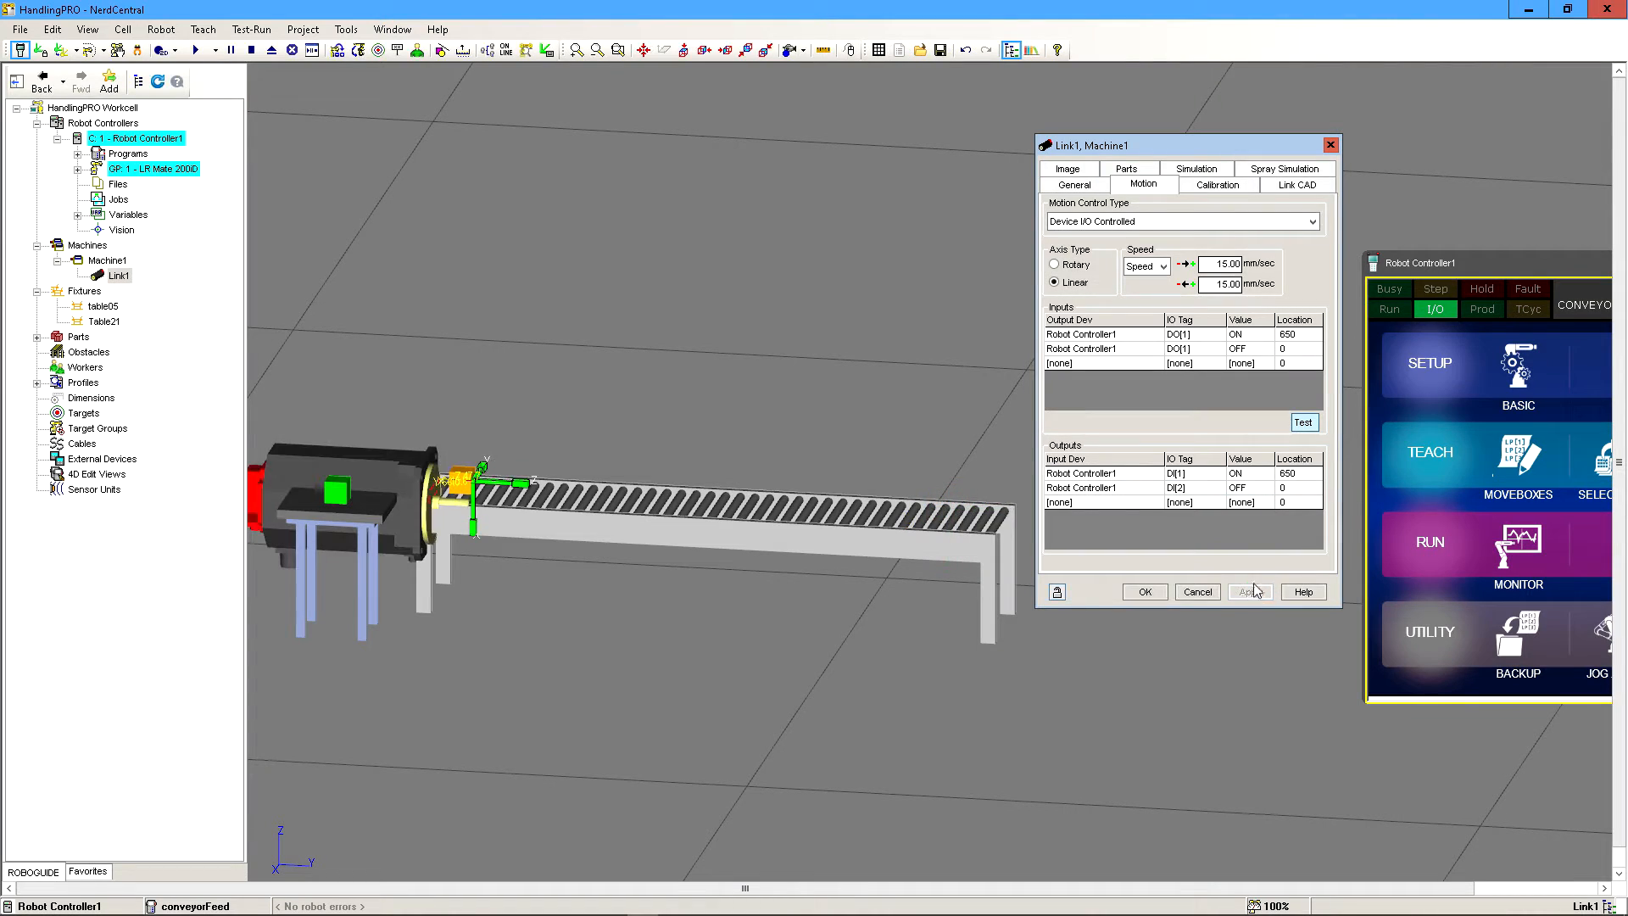
# - Test the box's motion to the 650 location and back to the 0 location
pyautogui.click(1295, 336)
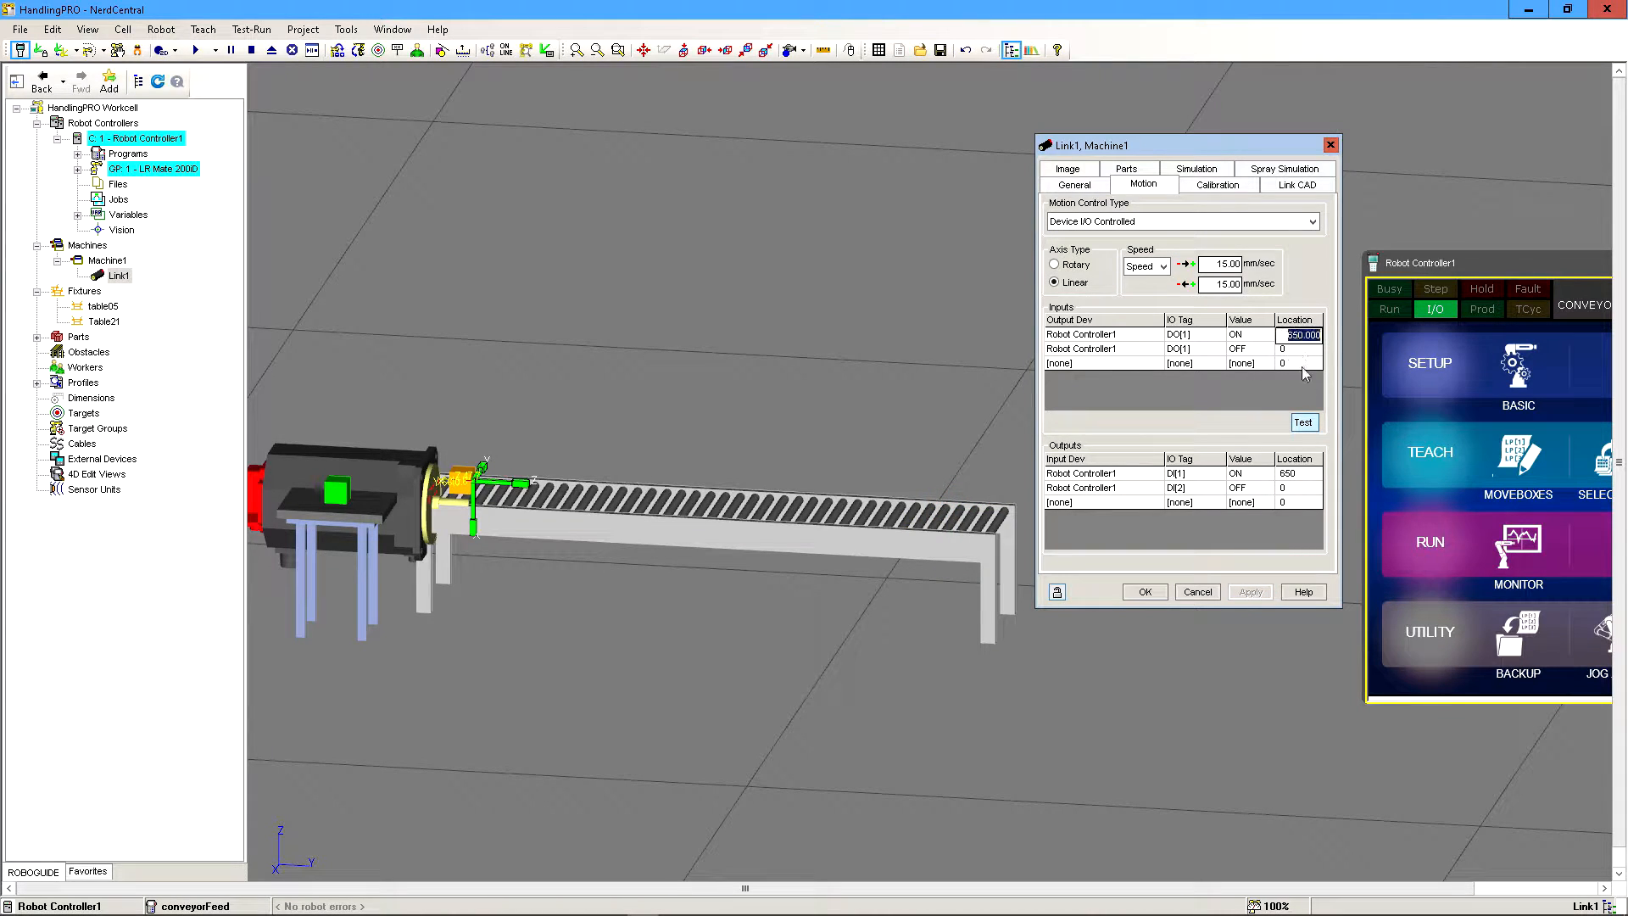
pyautogui.click(1306, 423)
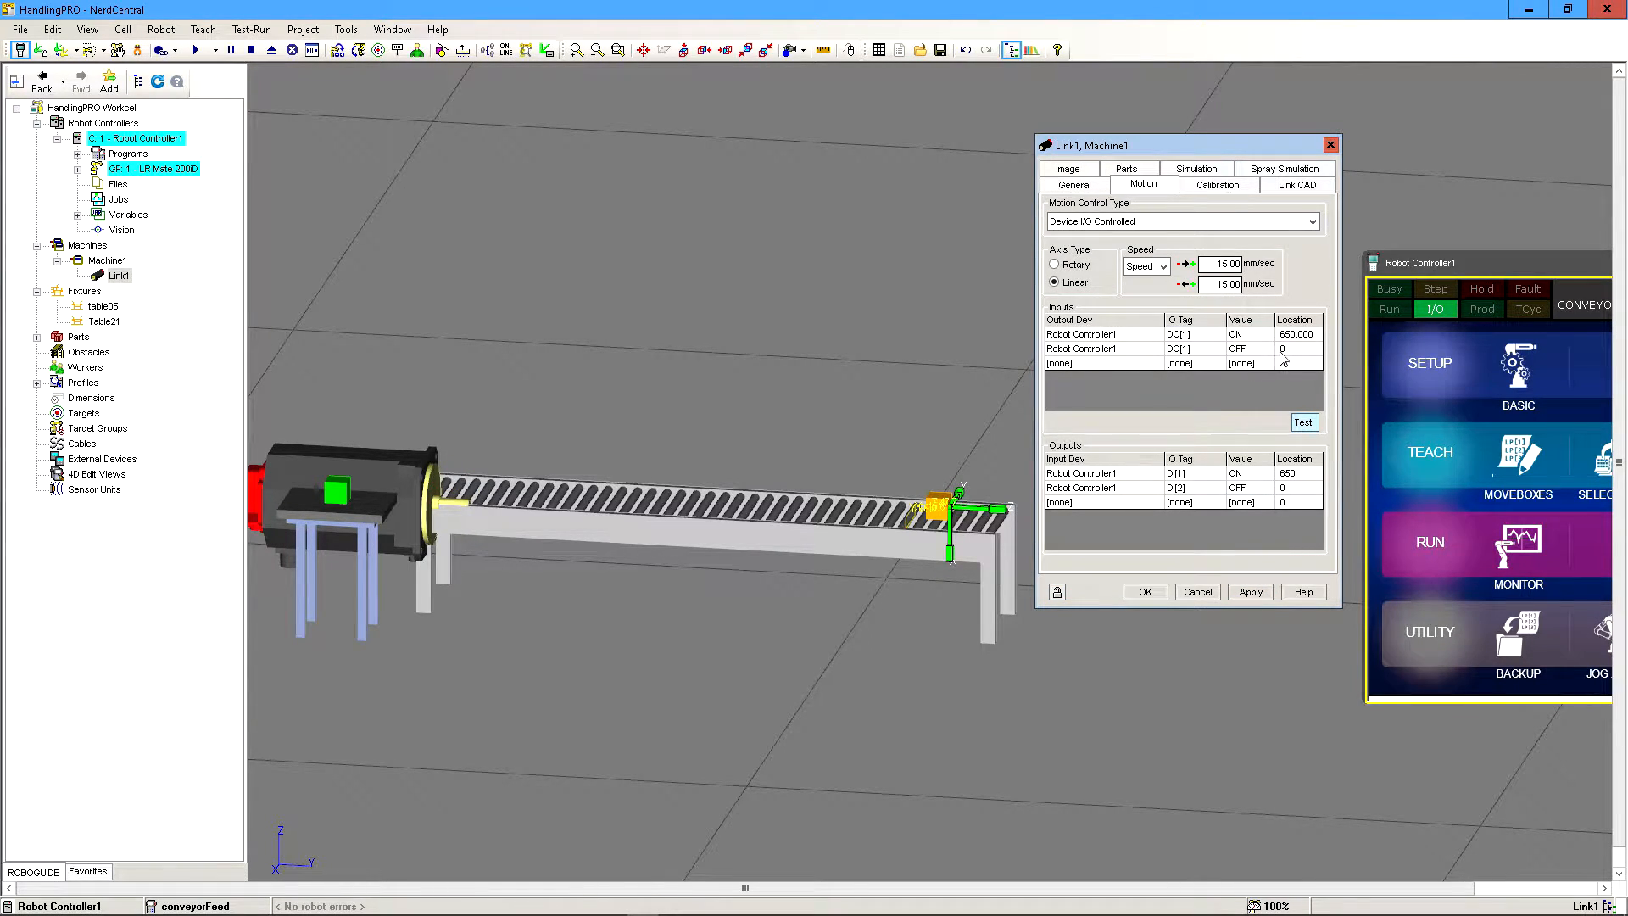
pyautogui.click(1283, 349)
pyautogui.click(1304, 422)
# - Set the link's speed to 100 mm/sec in both directions
pyautogui.moveTo(1213, 263); pyautogui.dragTo(1276, 291)
pyautogui.write('1')
pyautogui.write('1')
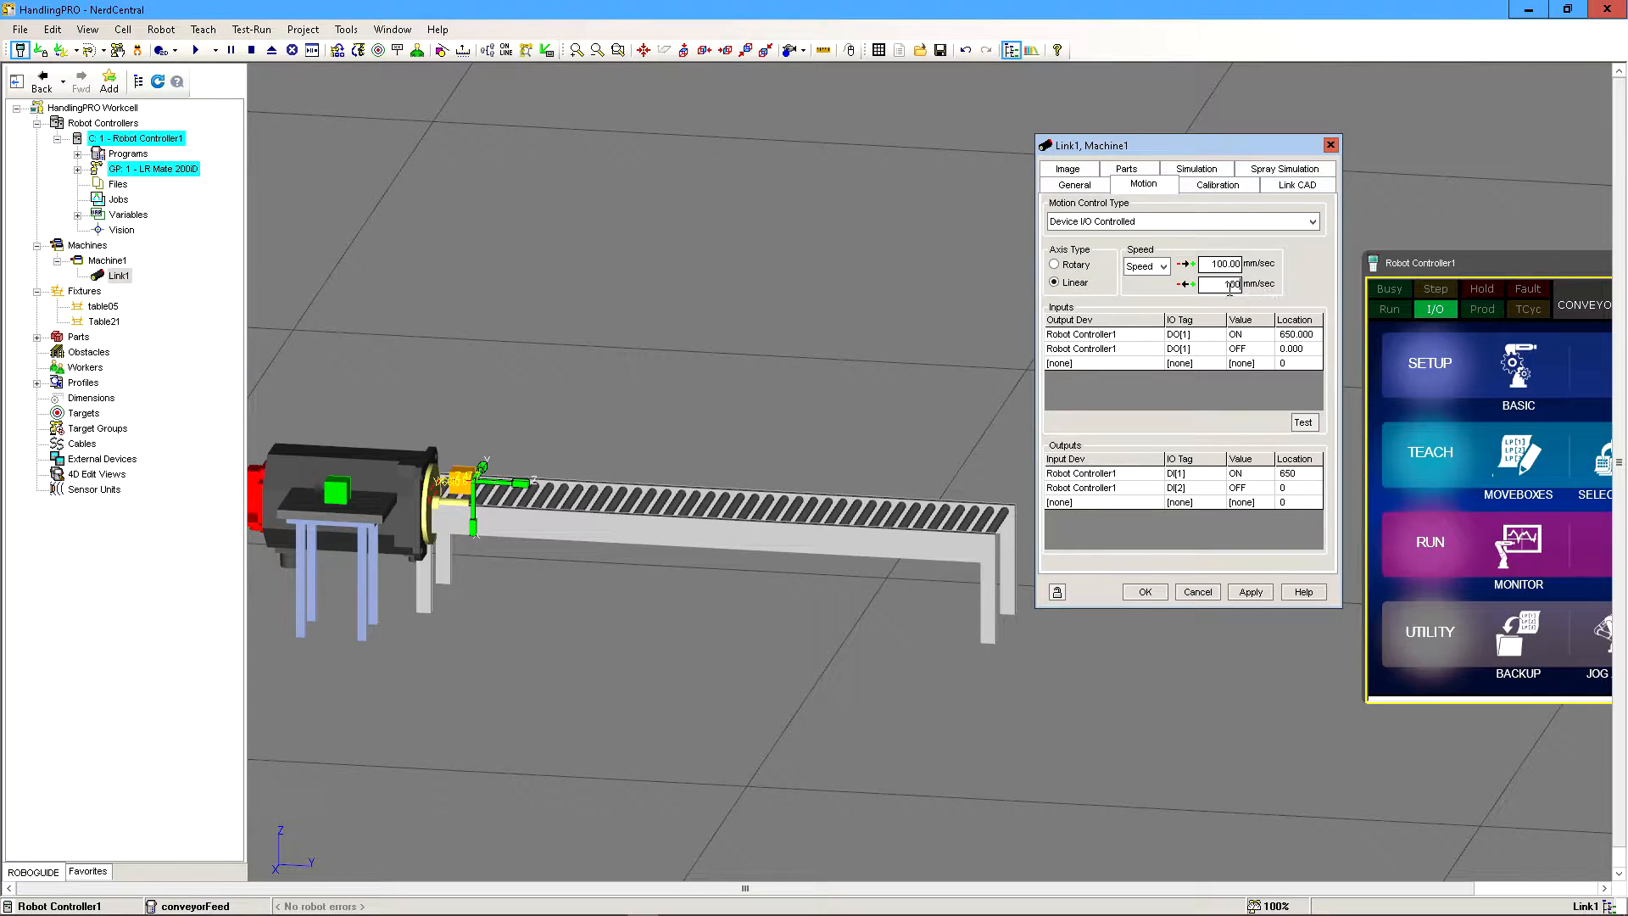
# - Set the link's speed to 150 mm/sec in both directions and apply the change
pyautogui.moveTo(1211, 264); pyautogui.dragTo(1276, 292)
pyautogui.write('150')
pyautogui.write('150')
pyautogui.click(1251, 593)
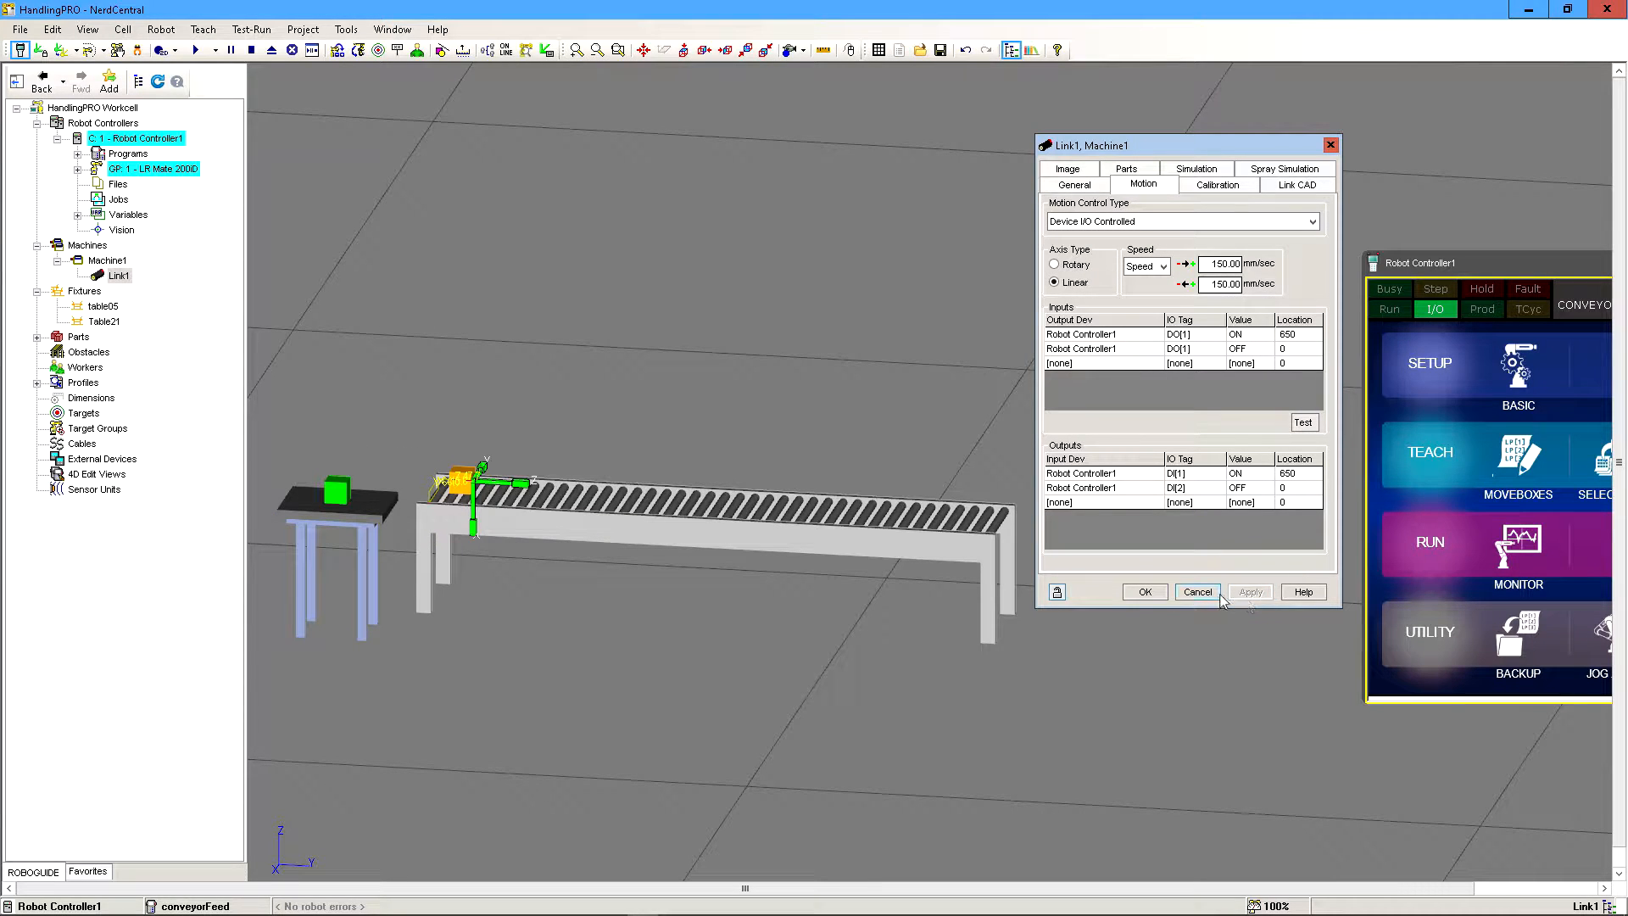
pyautogui.moveTo(1162, 148); pyautogui.dragTo(1163, 138)
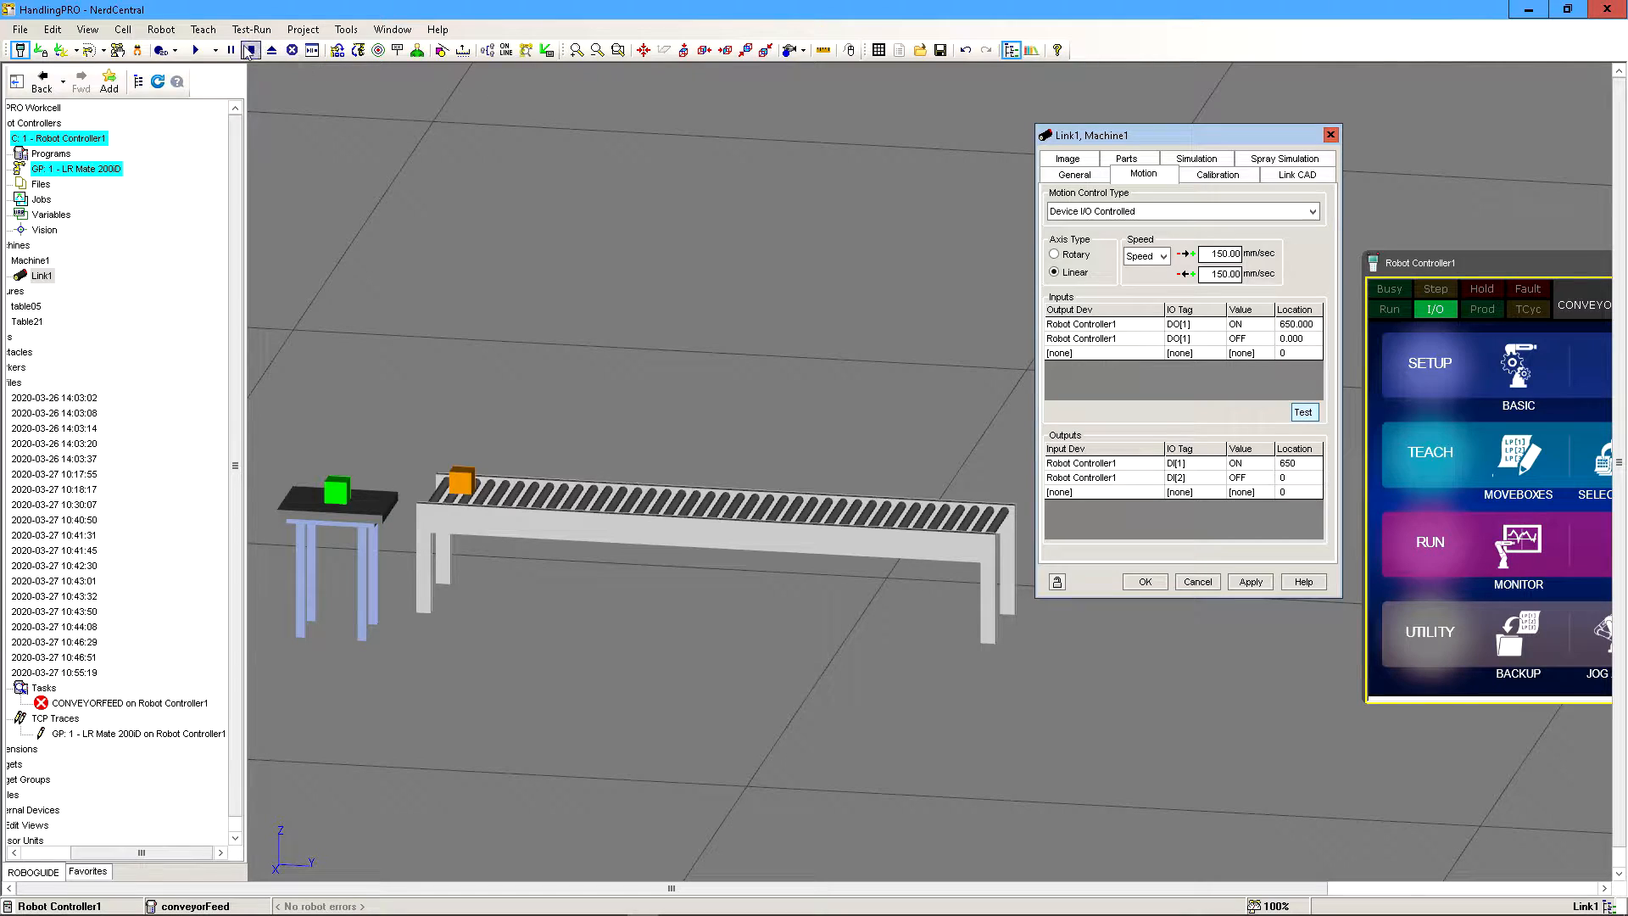
pyautogui.click(202, 29)
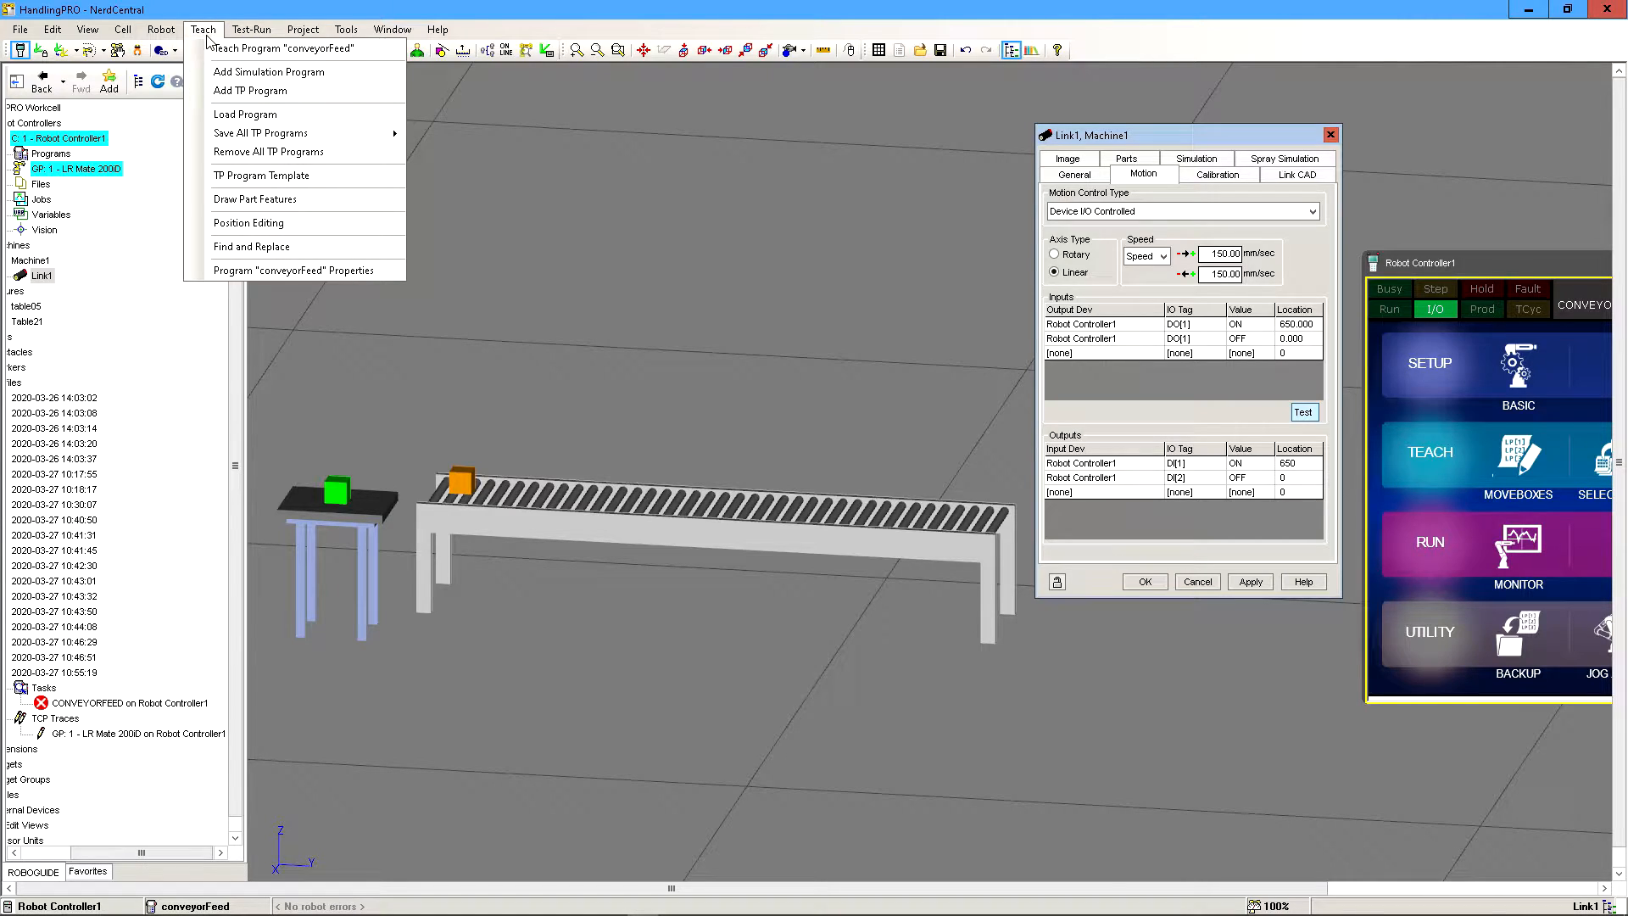
pyautogui.click(243, 76)
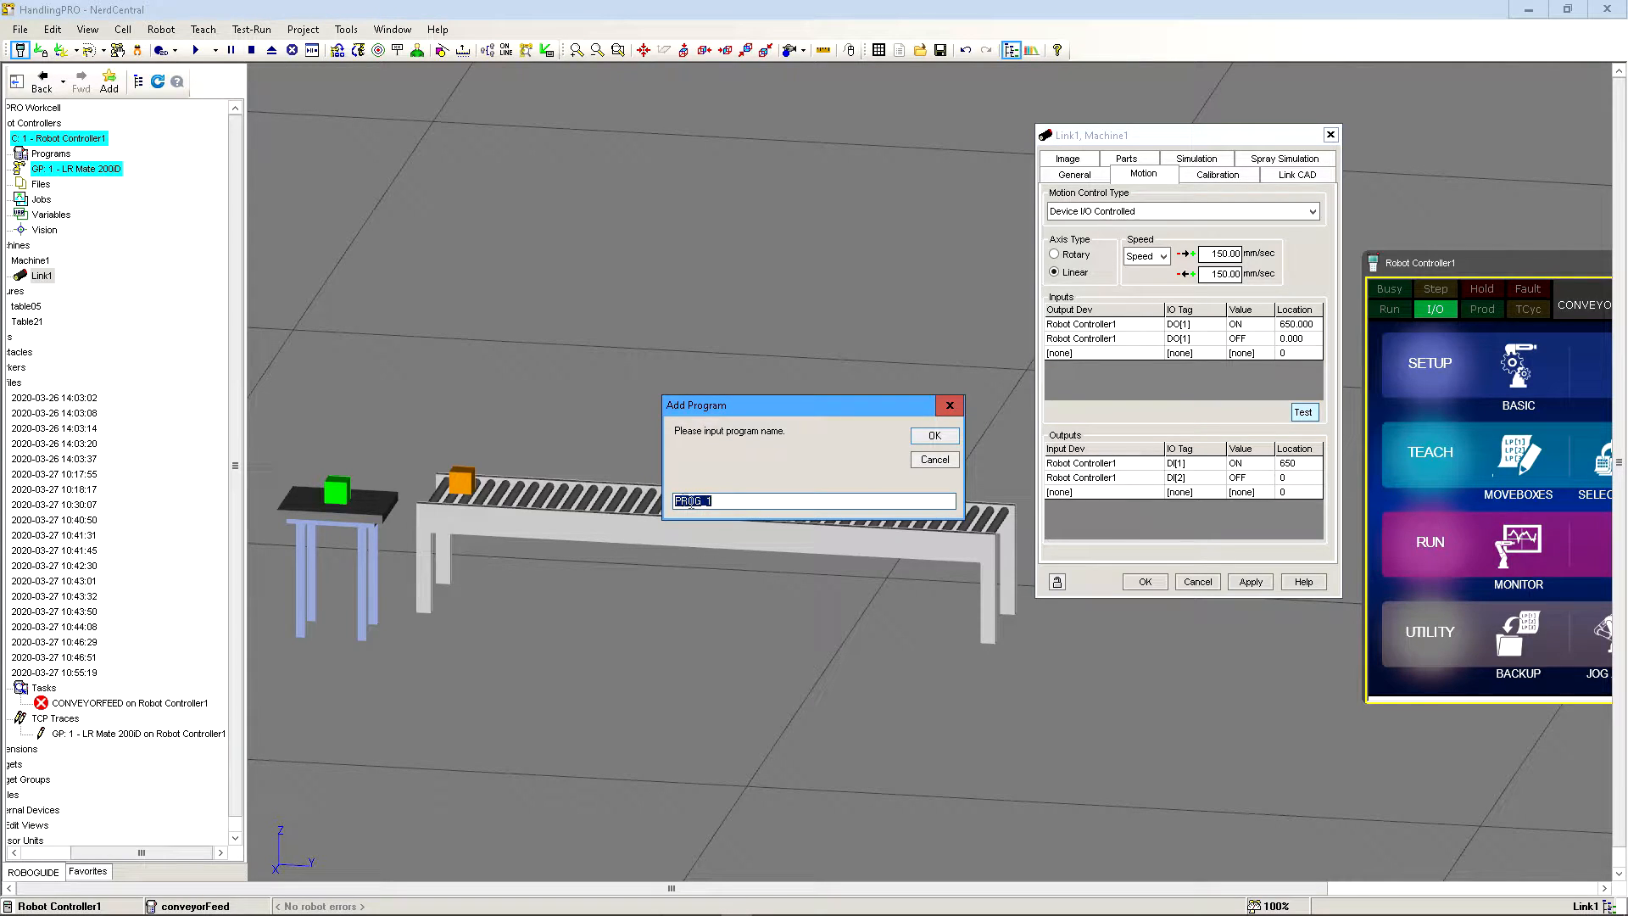
pyautogui.click(930, 466)
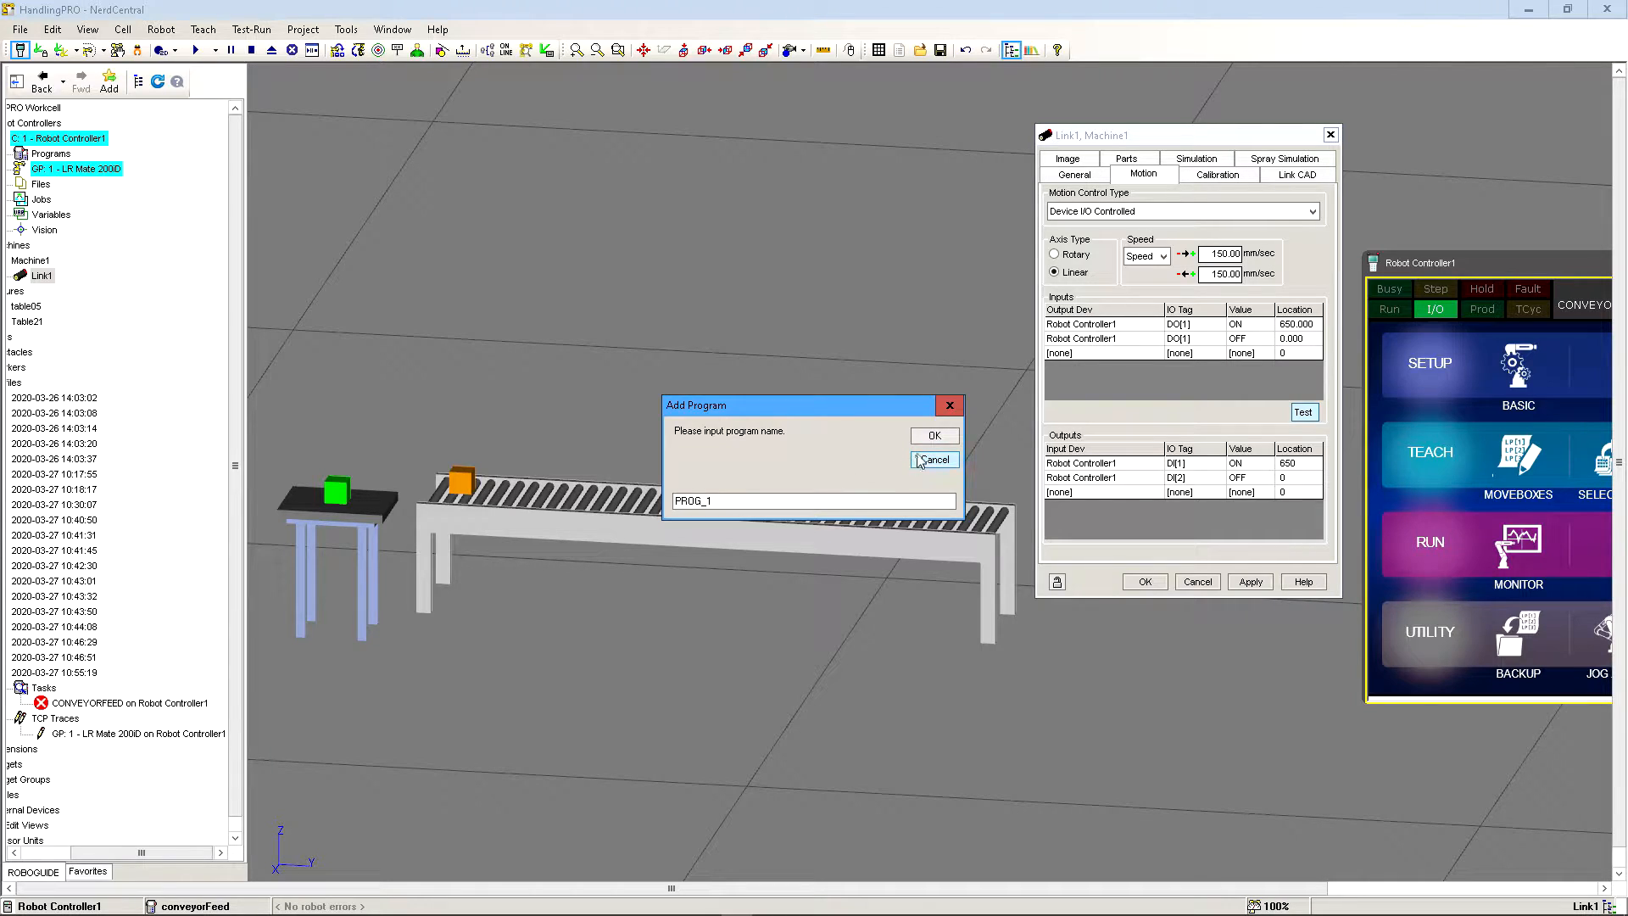
pyautogui.click(933, 460)
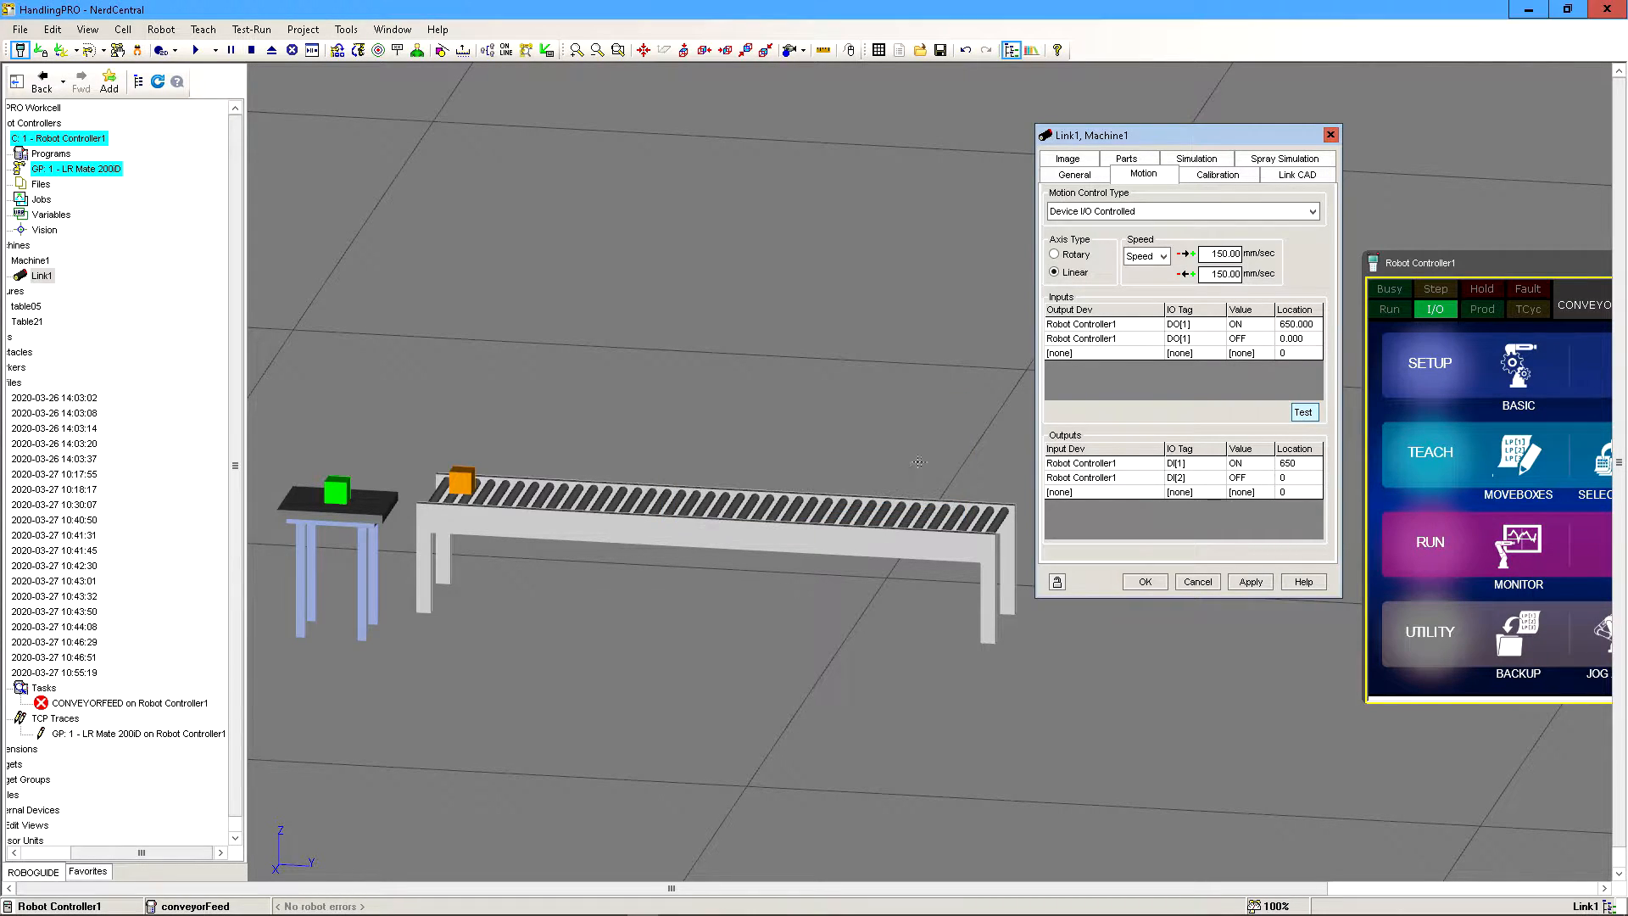
# - Open the conveyorFeed simulation program for teaching and delete all of its existing instruction lines
pyautogui.click(203, 29)
pyautogui.click(227, 49)
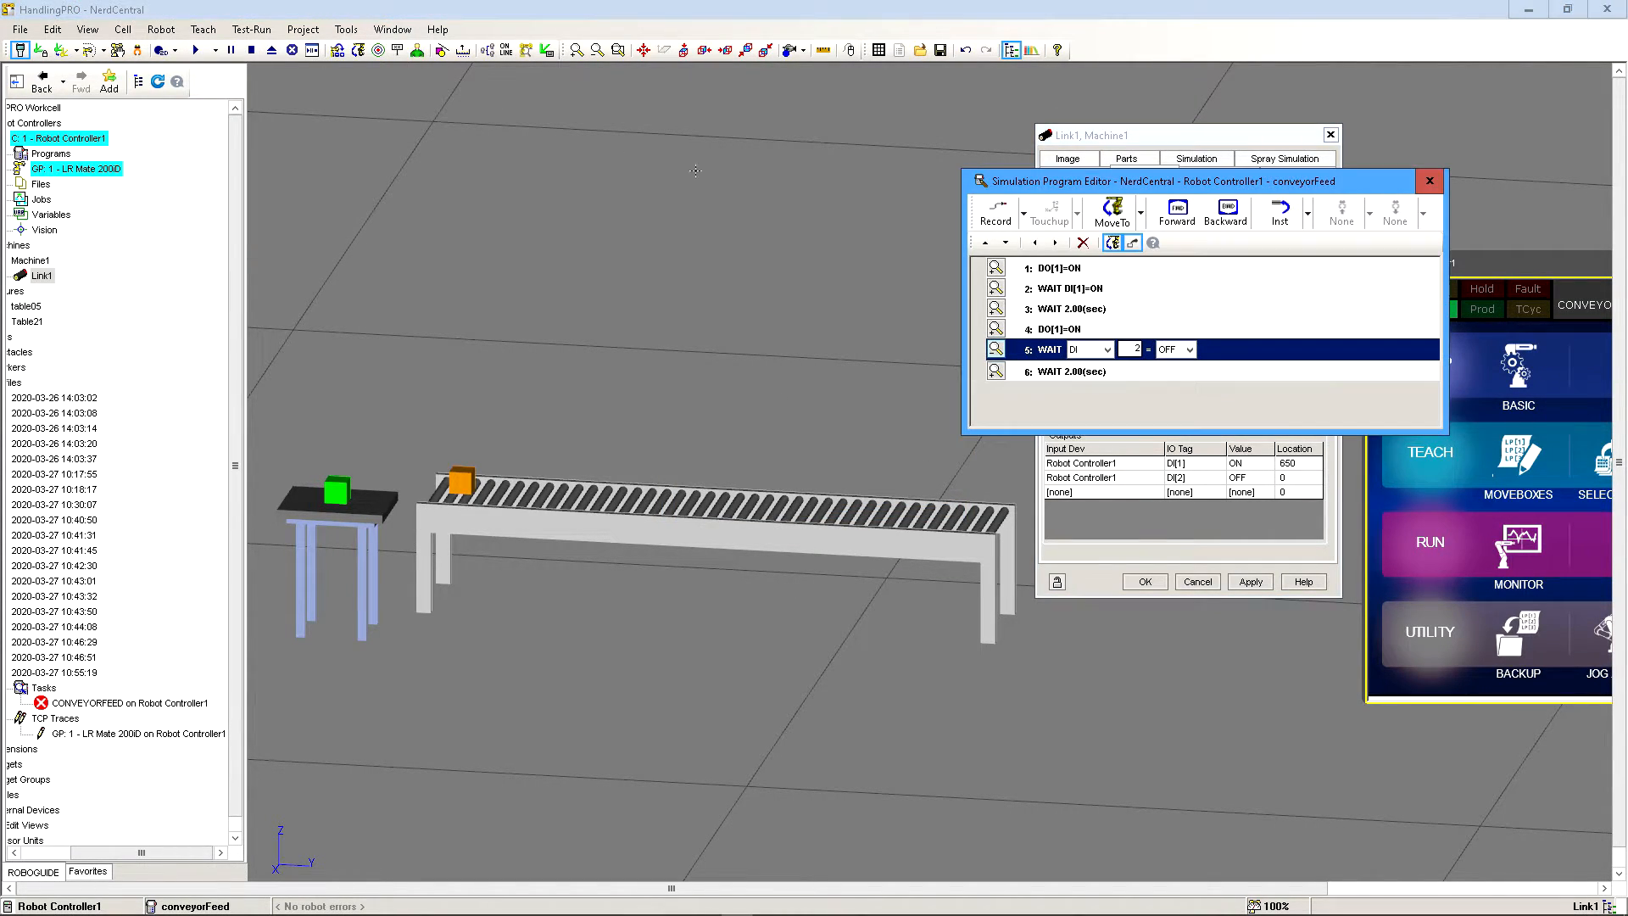
pyautogui.moveTo(1010, 172); pyautogui.dragTo(346, 198)
pyautogui.click(462, 294)
pyautogui.click(420, 269)
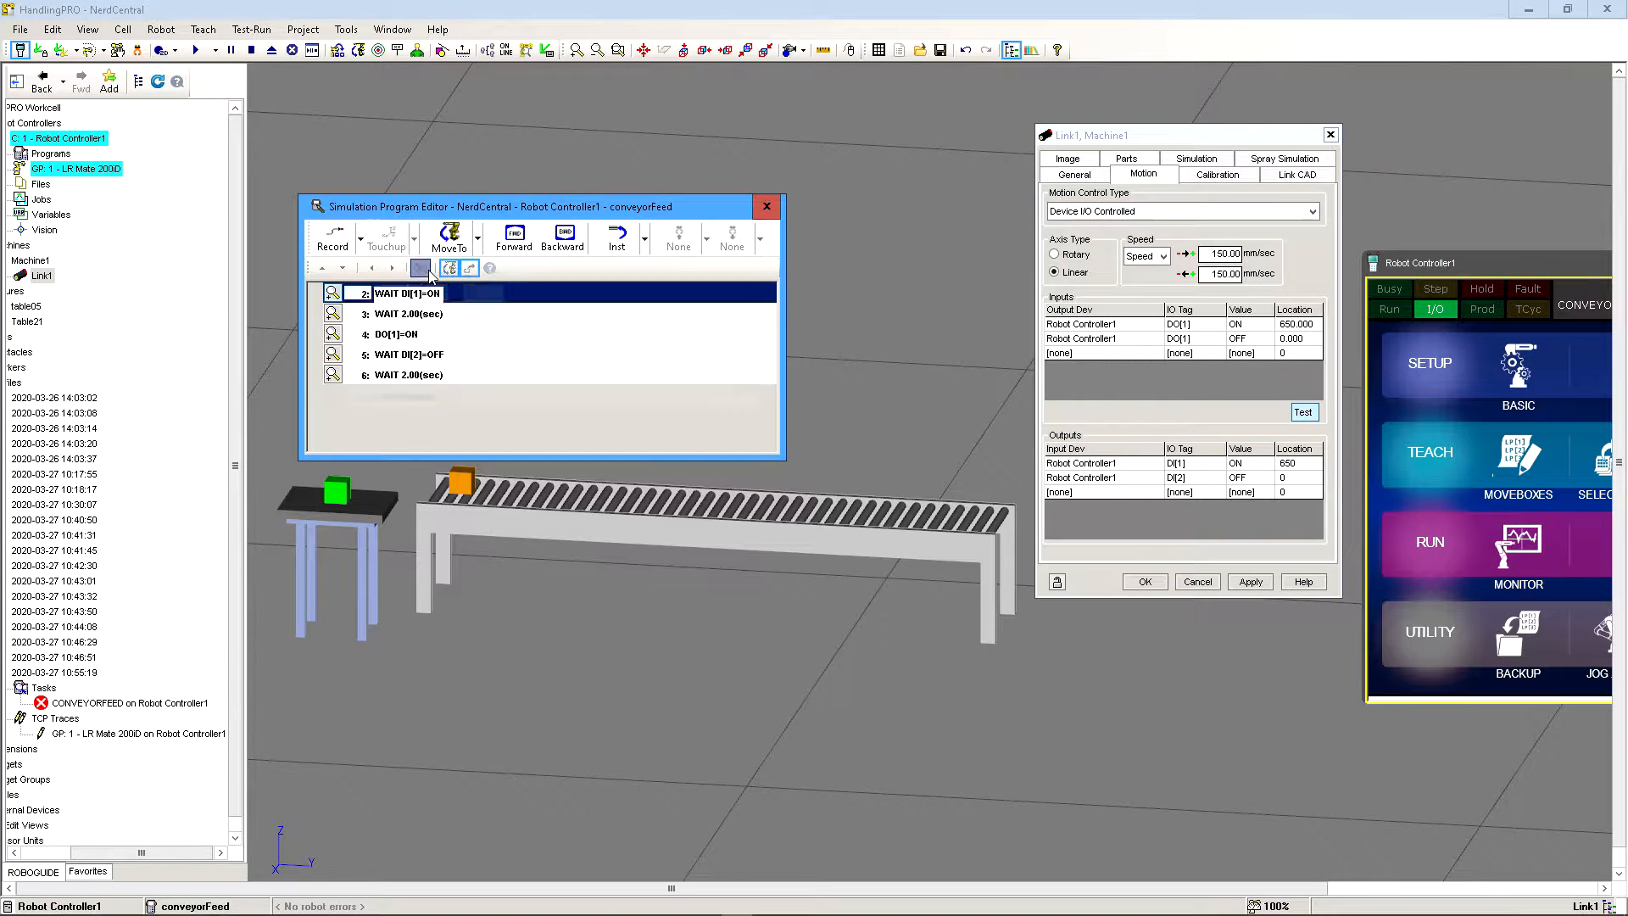
pyautogui.click(420, 269)
pyautogui.click(420, 269)
pyautogui.click(419, 268)
pyautogui.click(420, 269)
pyautogui.click(420, 269)
# - Insert a DO[1]=ON instruction as the first line of the conveyorFeed program
pyautogui.moveTo(485, 195); pyautogui.dragTo(460, 109)
pyautogui.click(624, 136)
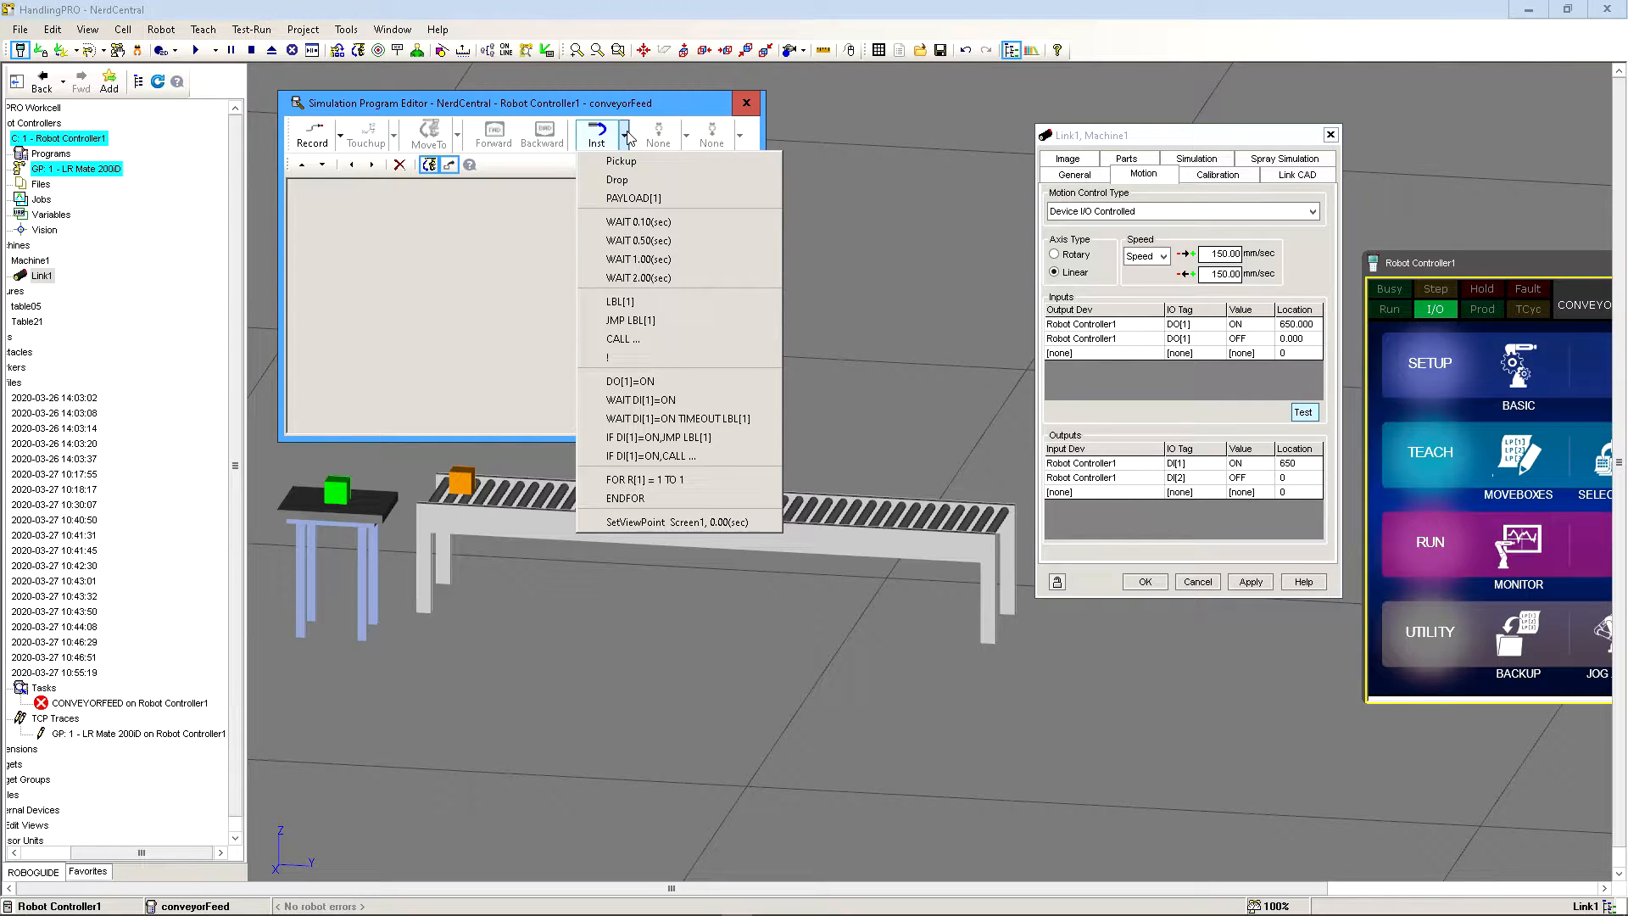
pyautogui.click(623, 381)
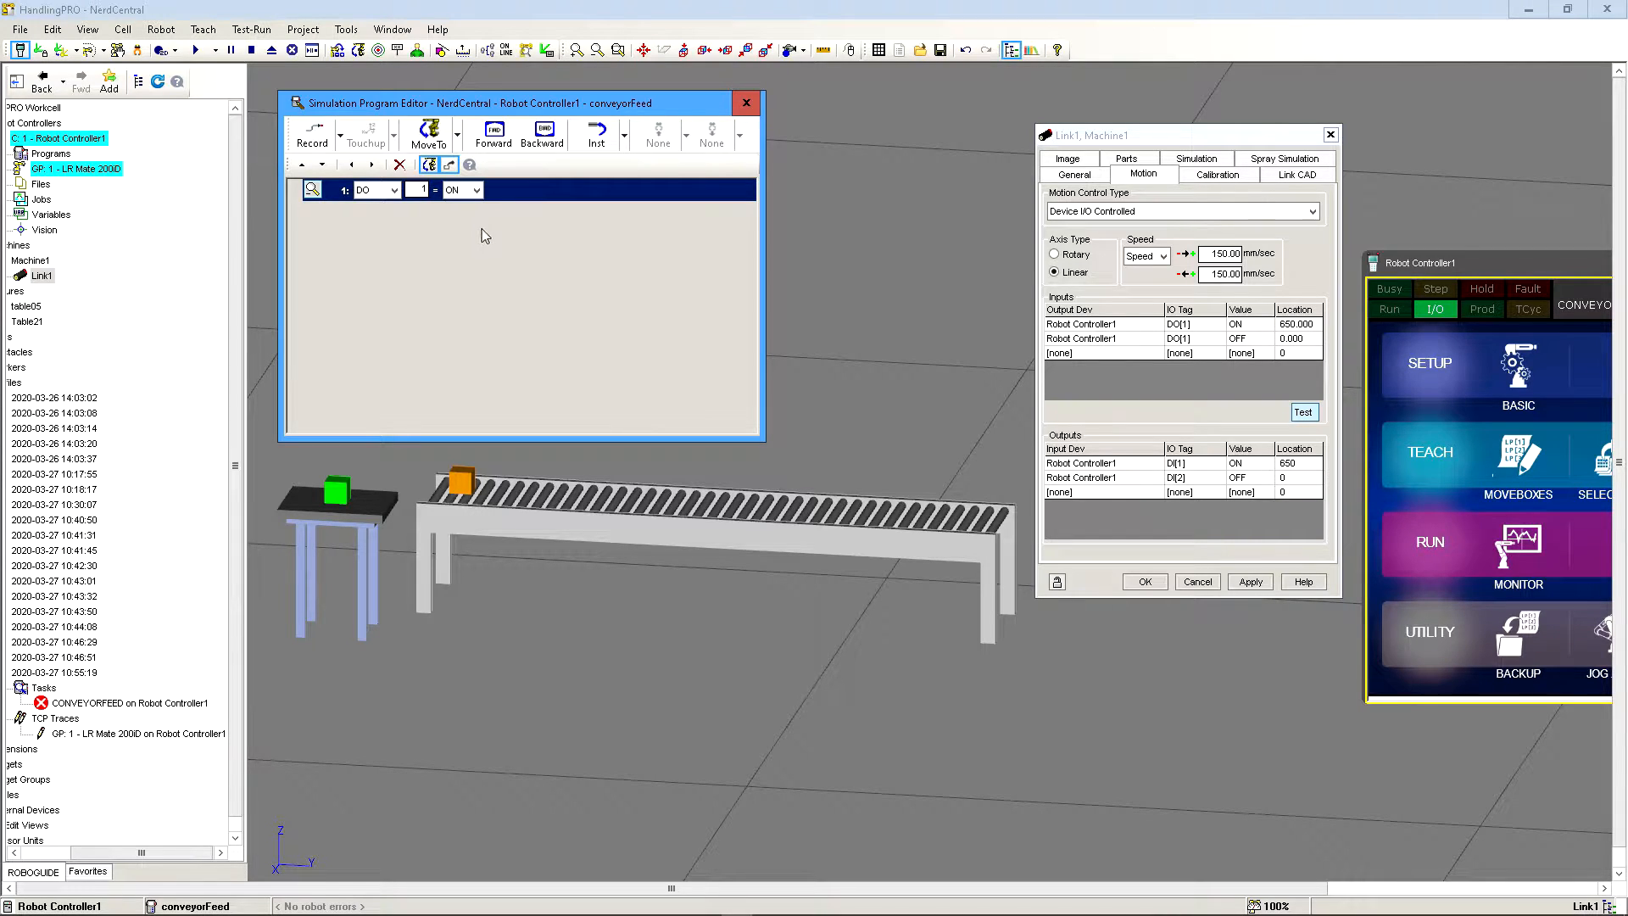
# - Add a WAIT DI[2]=ON instruction and a WAIT 2.00(sec) instruction after the DO[1]=ON line of conveyorFeed
pyautogui.click(624, 136)
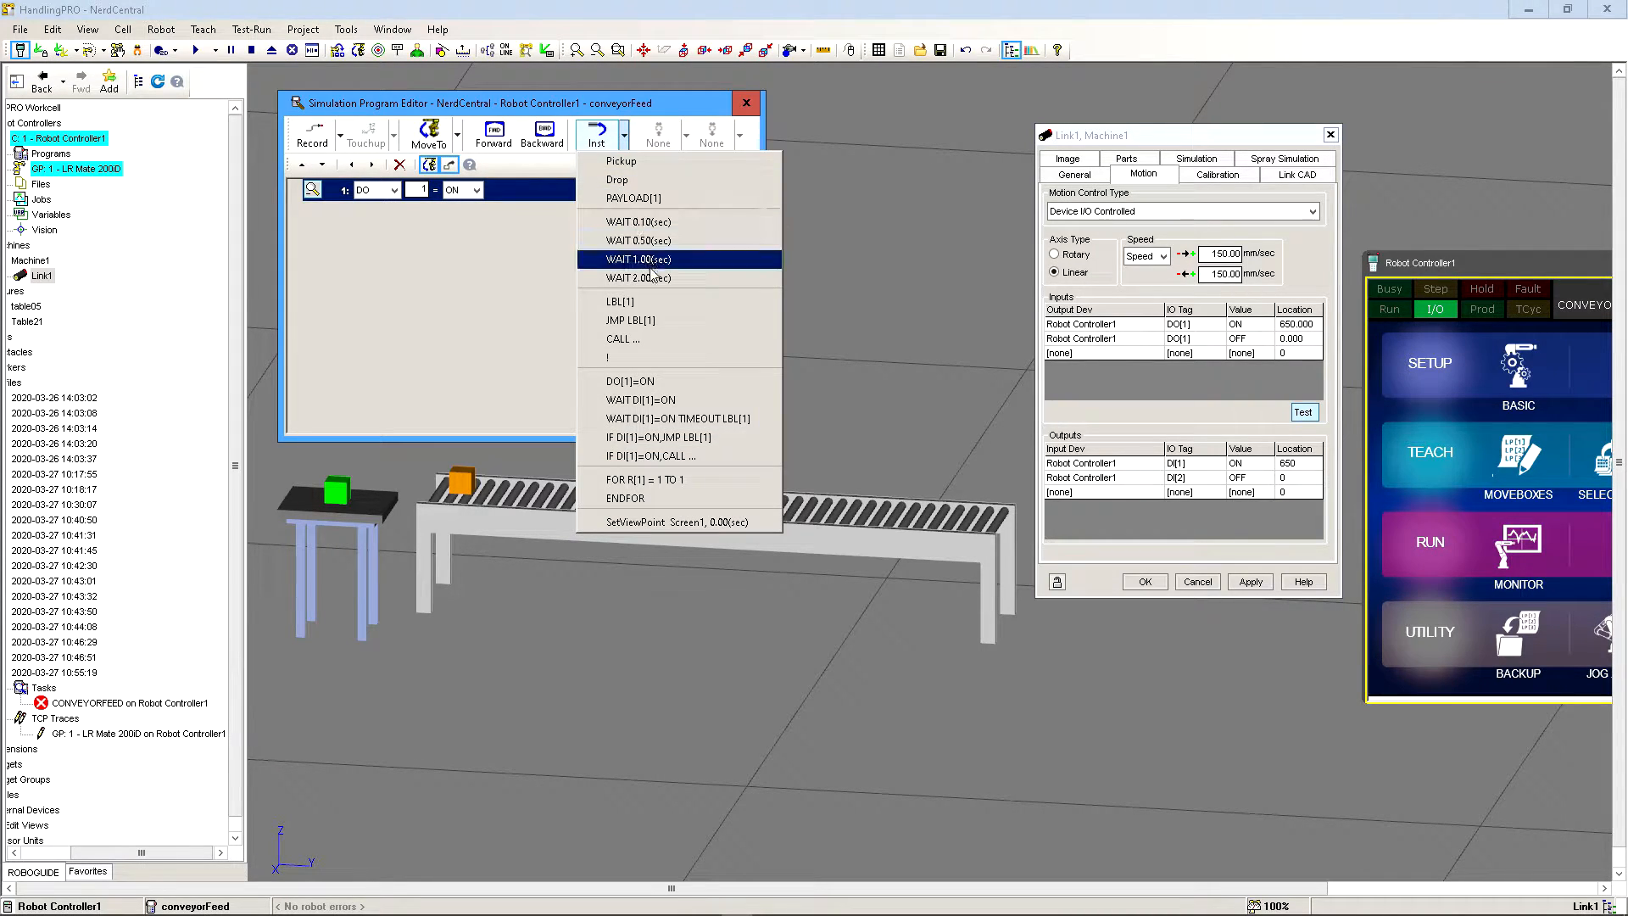
pyautogui.click(656, 399)
pyautogui.click(446, 210)
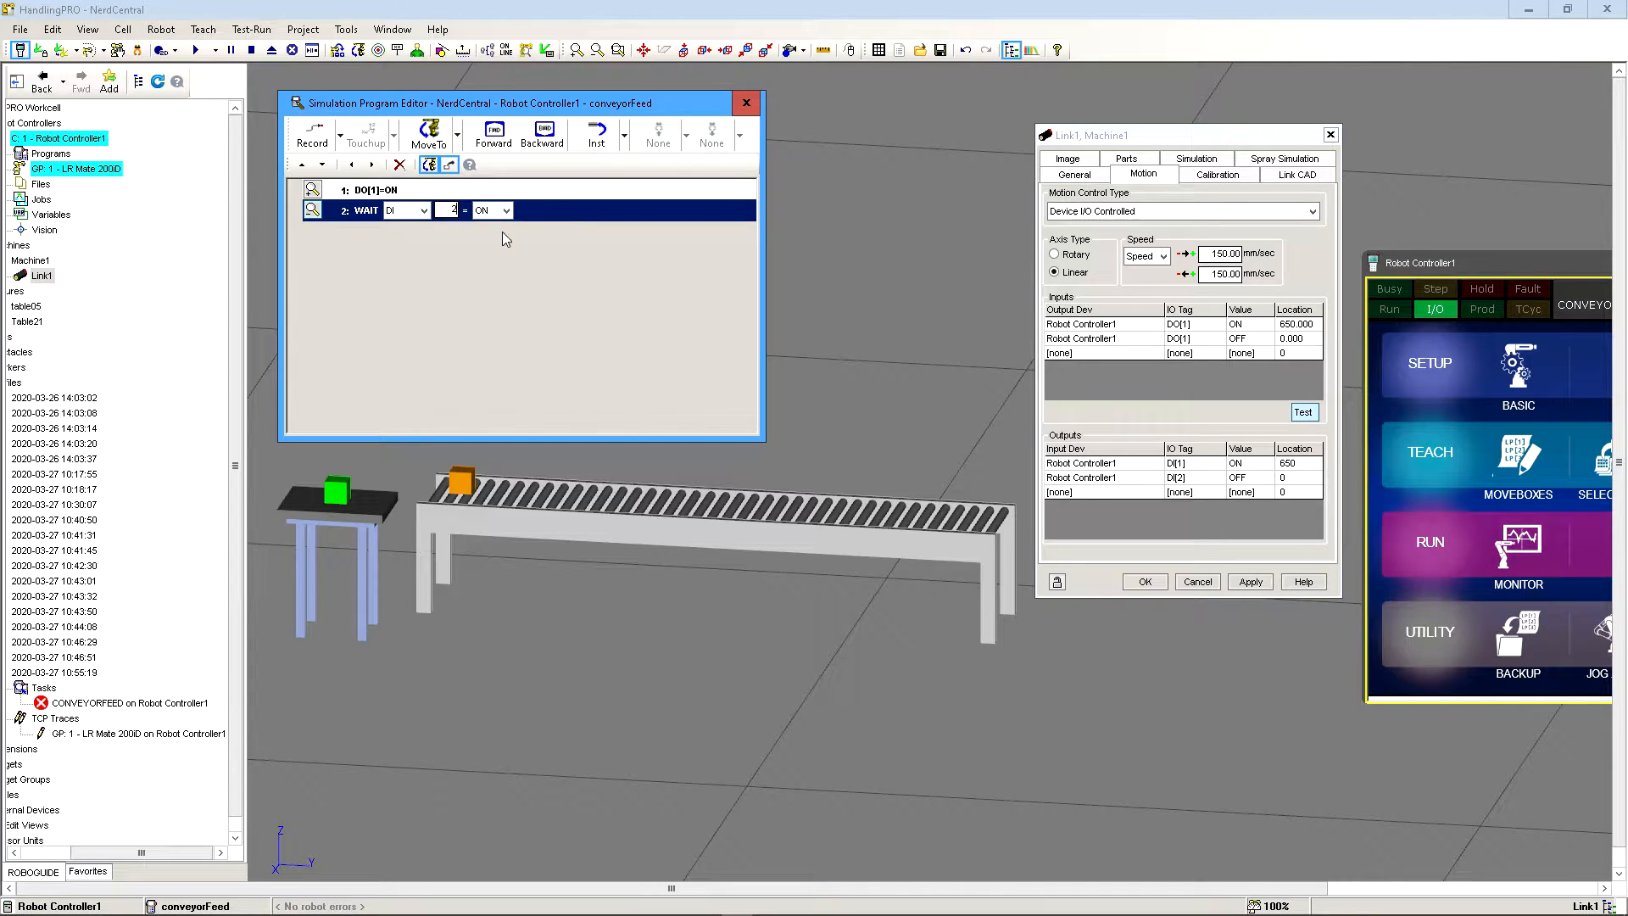
pyautogui.click(625, 134)
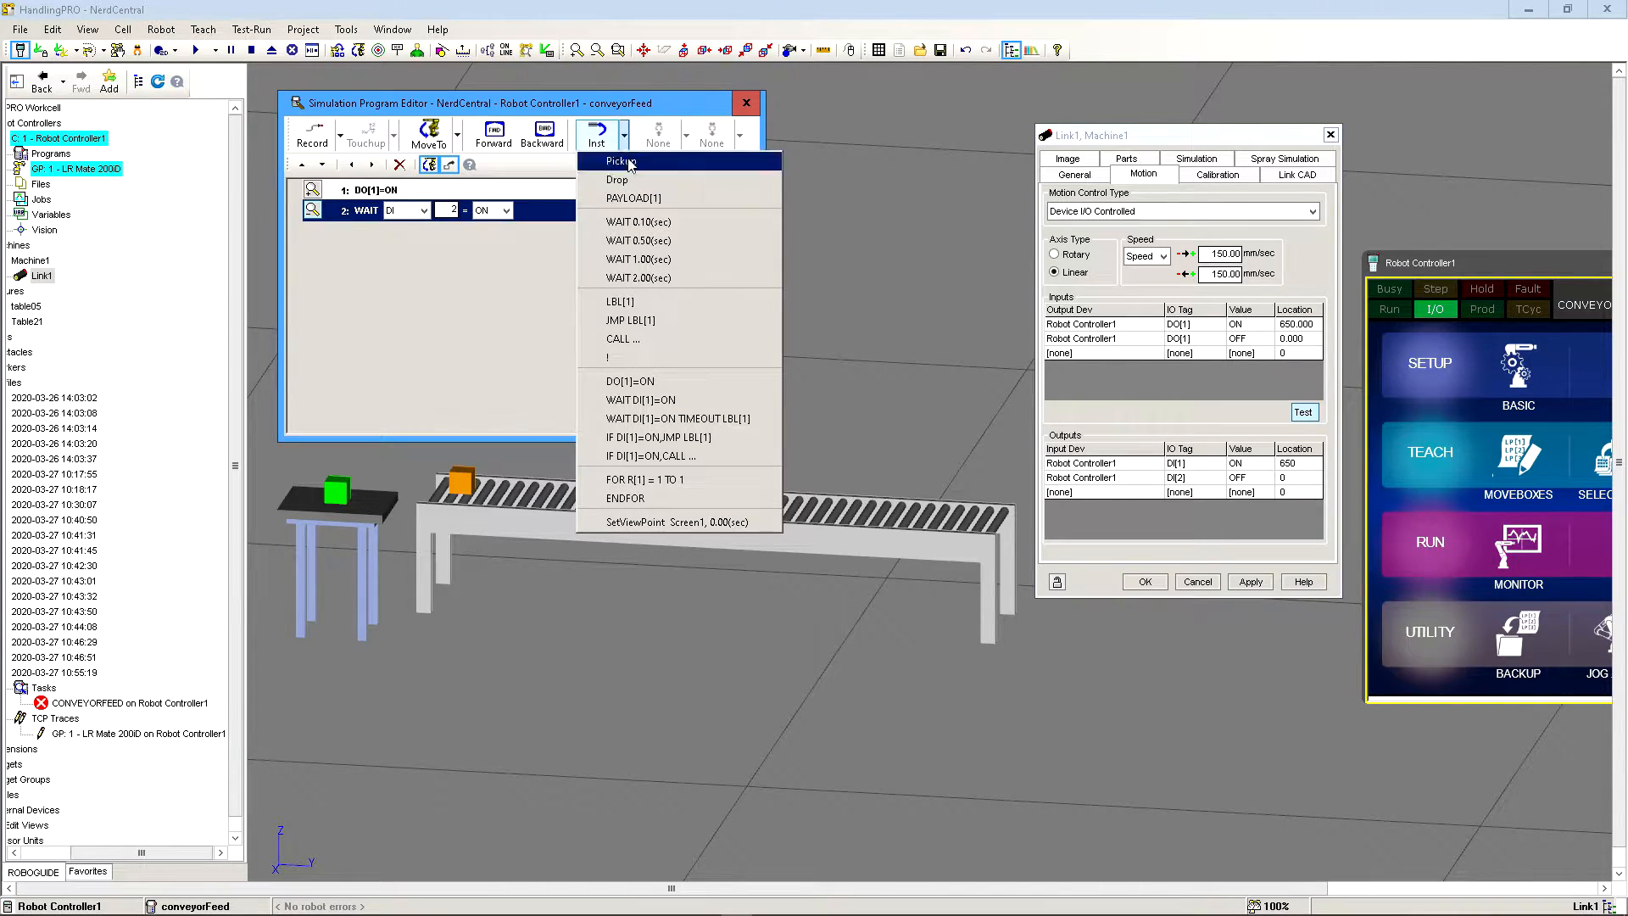
pyautogui.click(637, 278)
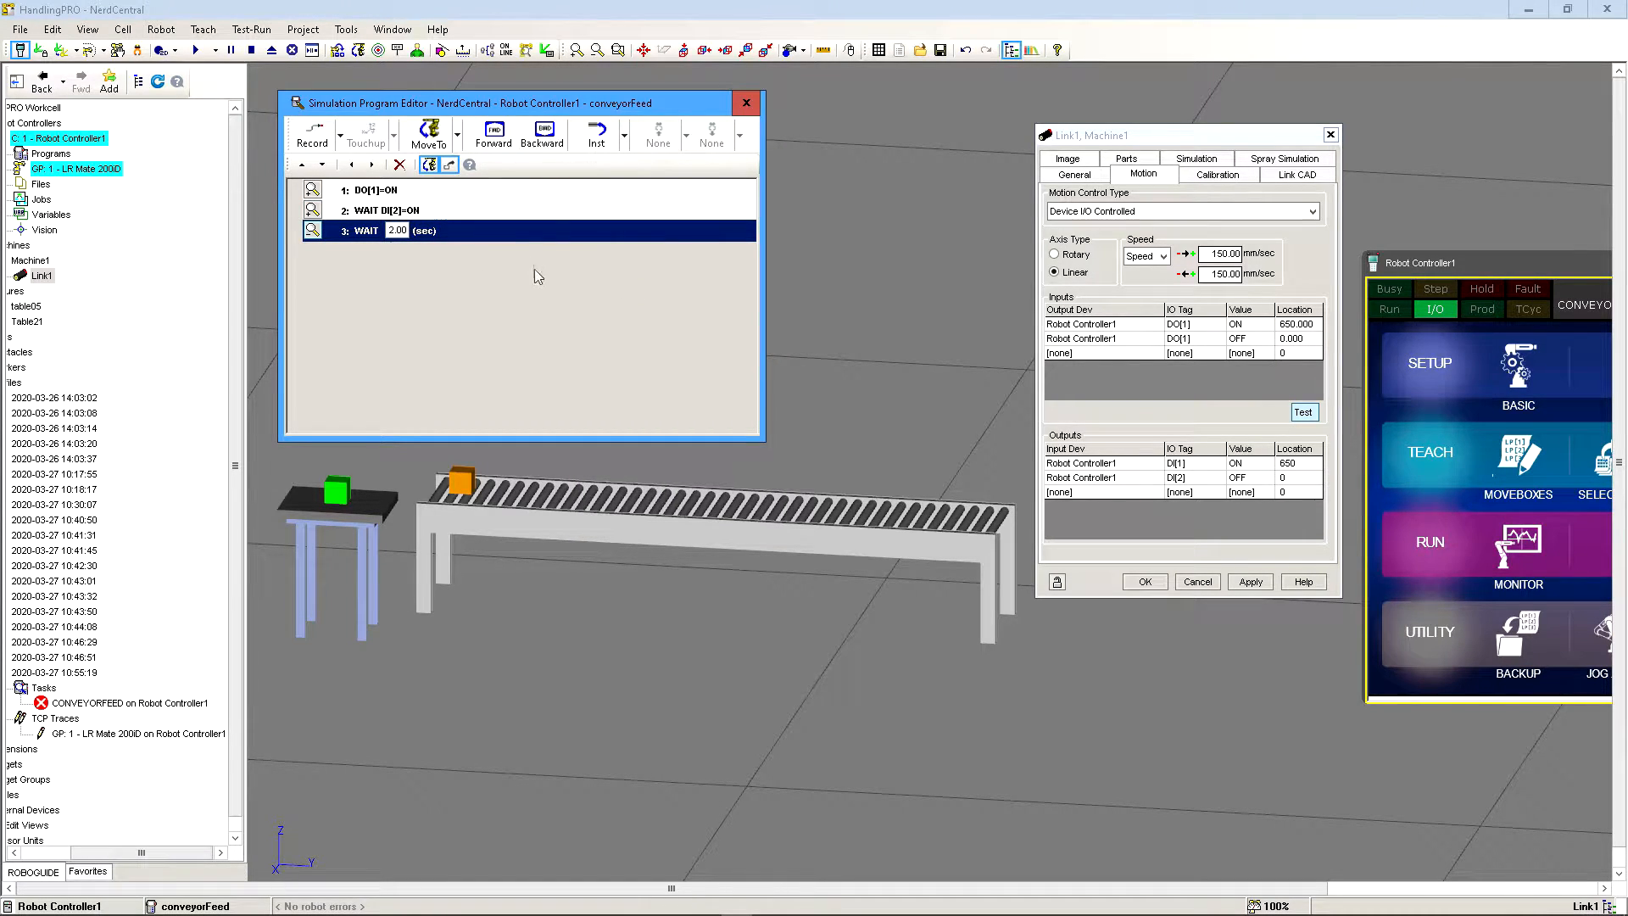
# - Add a DO[1]=OFF instruction as line 4 of the conveyorFeed program
pyautogui.click(624, 136)
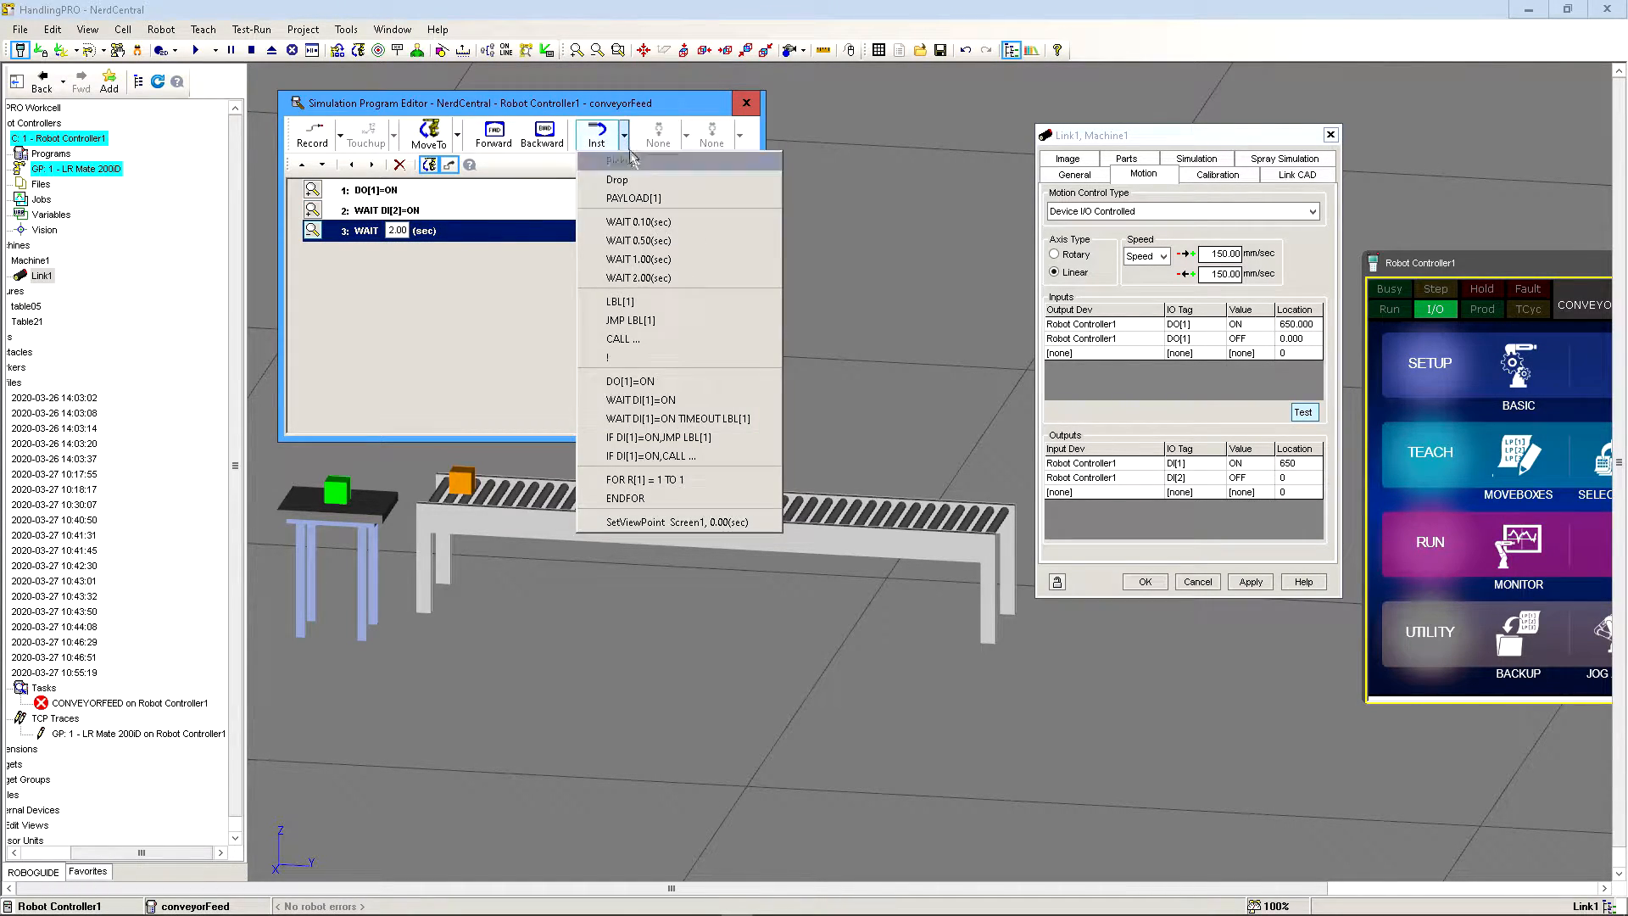
pyautogui.click(629, 383)
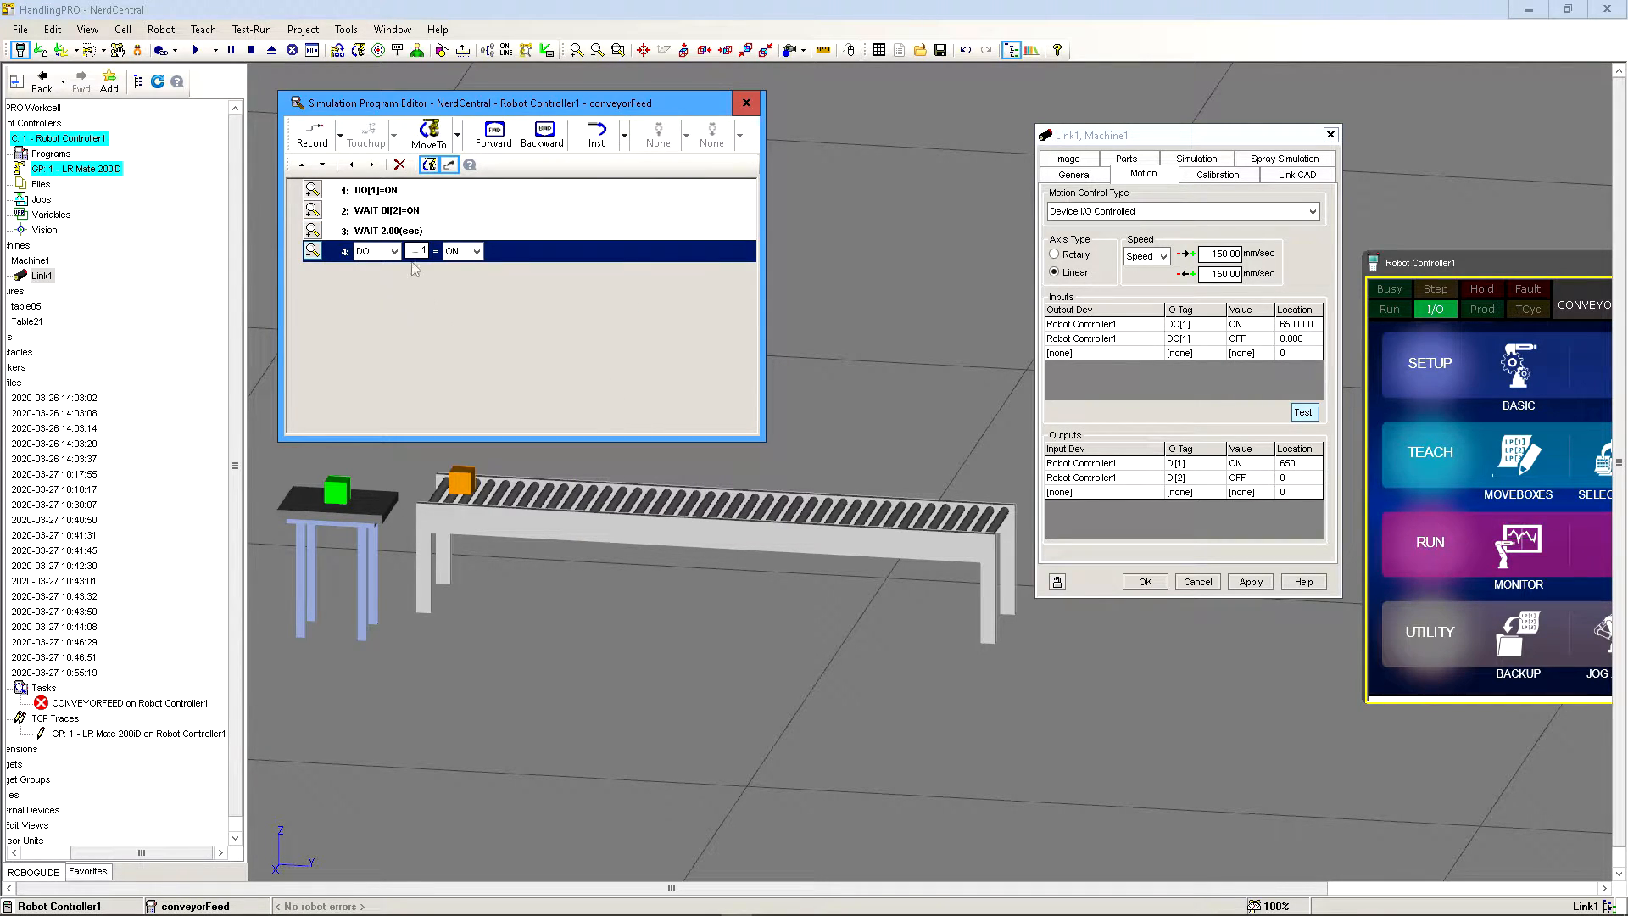
pyautogui.click(471, 251)
pyautogui.click(473, 276)
# - Add a WAIT DI[2]=OFF instruction followed by a WAIT 2.00(sec) instruction at the end of the conveyorFeed program
pyautogui.click(624, 135)
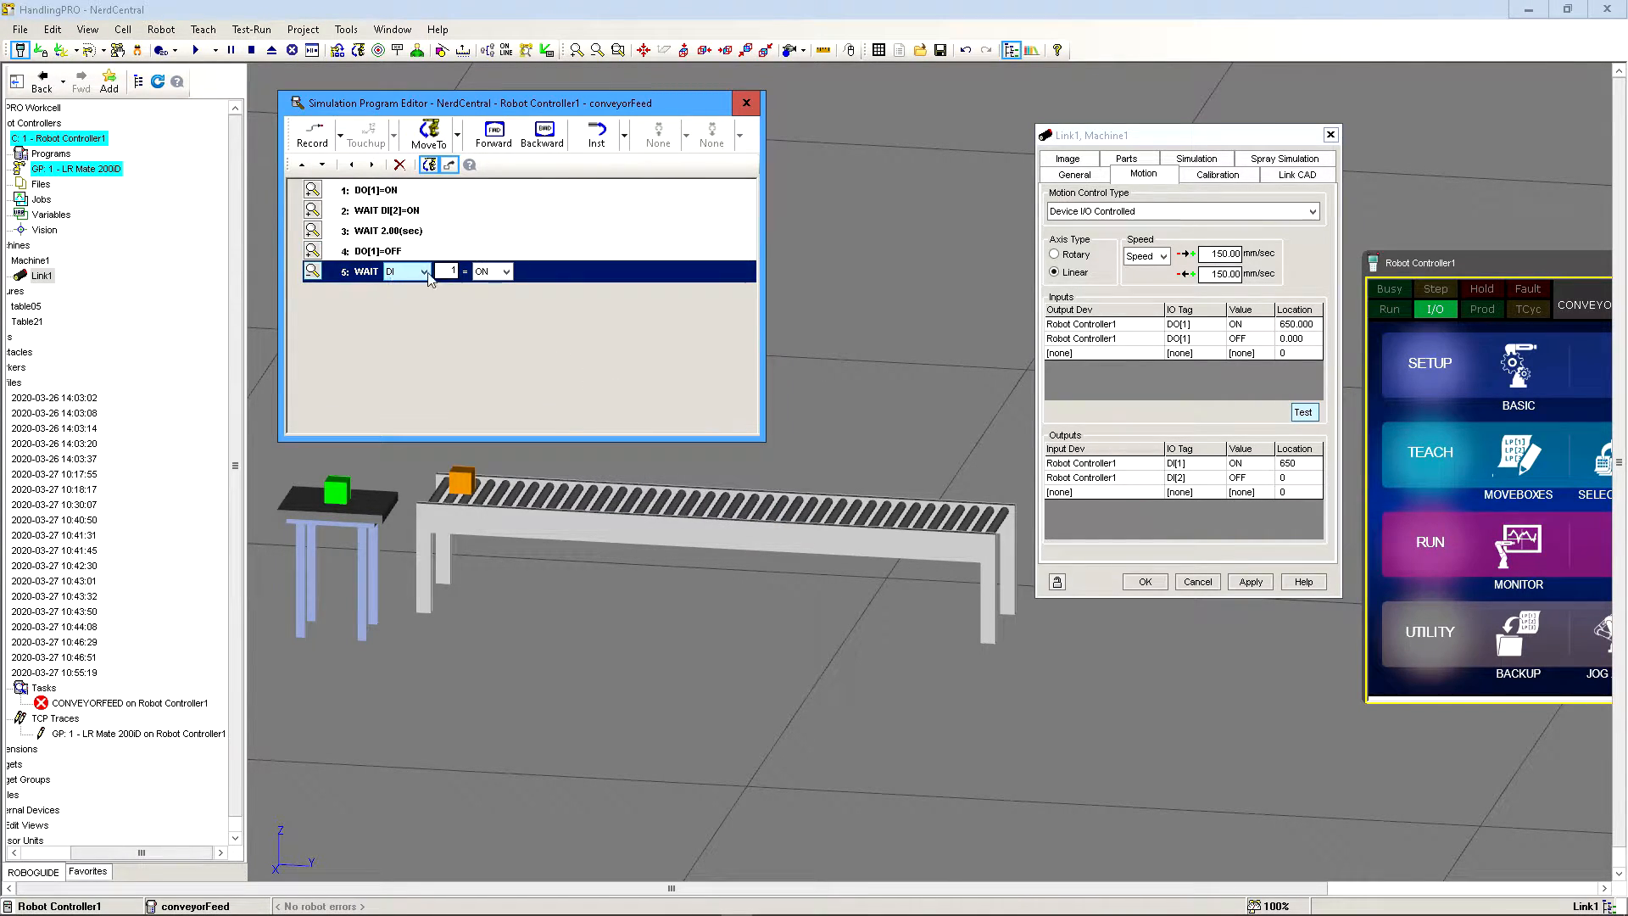
pyautogui.click(449, 270)
pyautogui.click(507, 272)
pyautogui.click(492, 295)
pyautogui.click(625, 142)
pyautogui.click(628, 265)
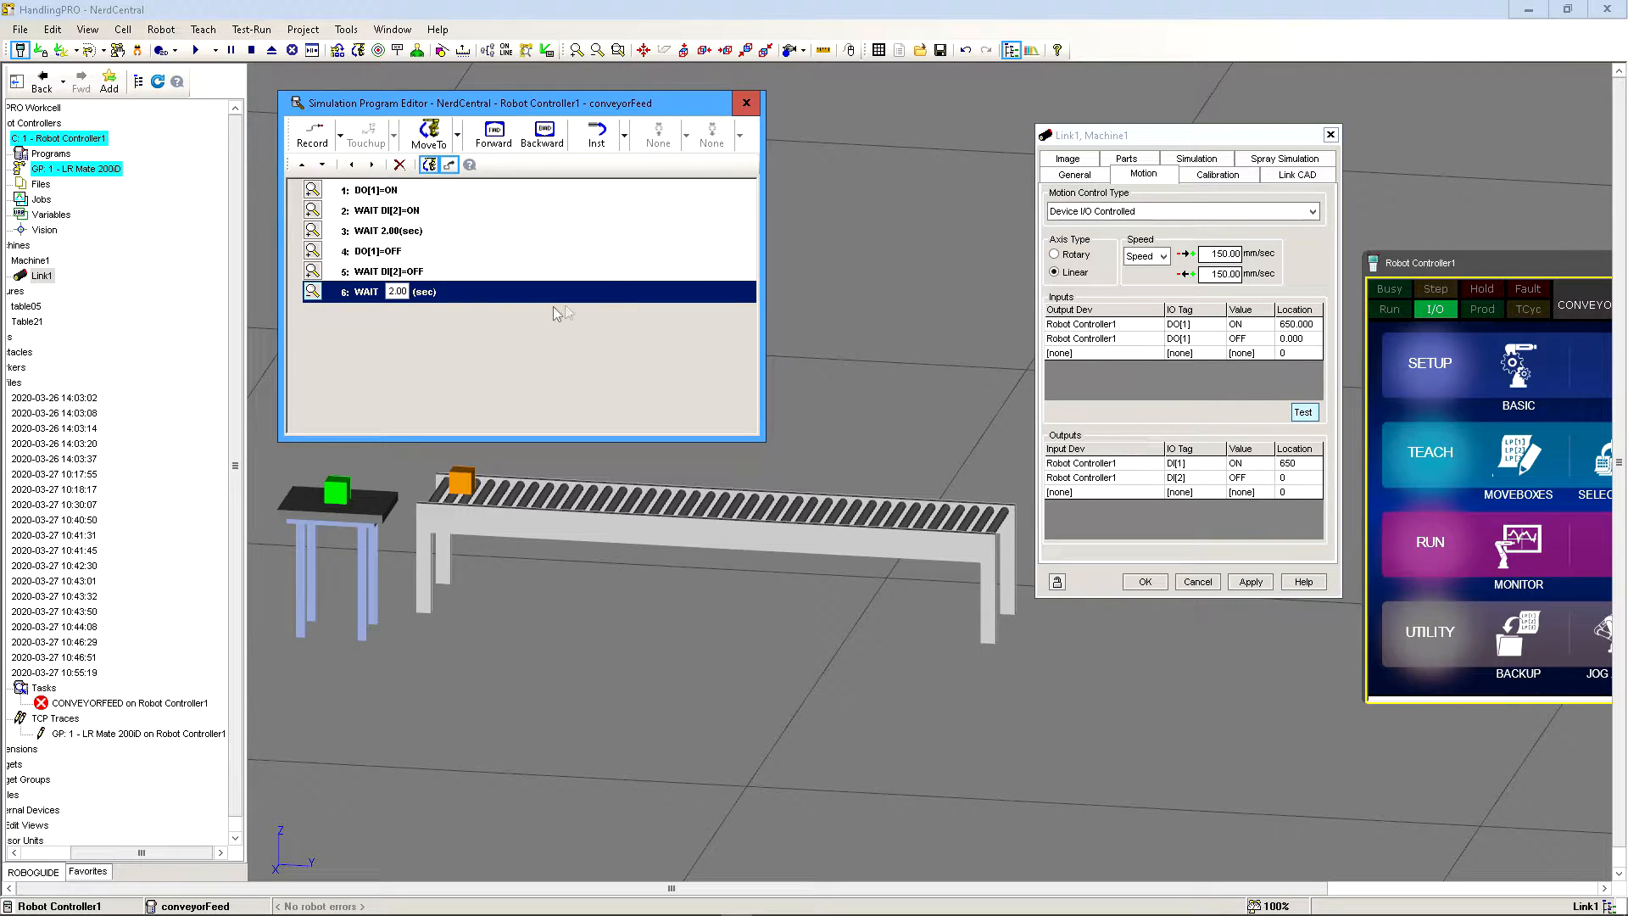
# - Run the conveyorFeed simulation twice and watch how the orange box travels along the conveyor
pyautogui.moveTo(485, 112); pyautogui.dragTo(592, 95)
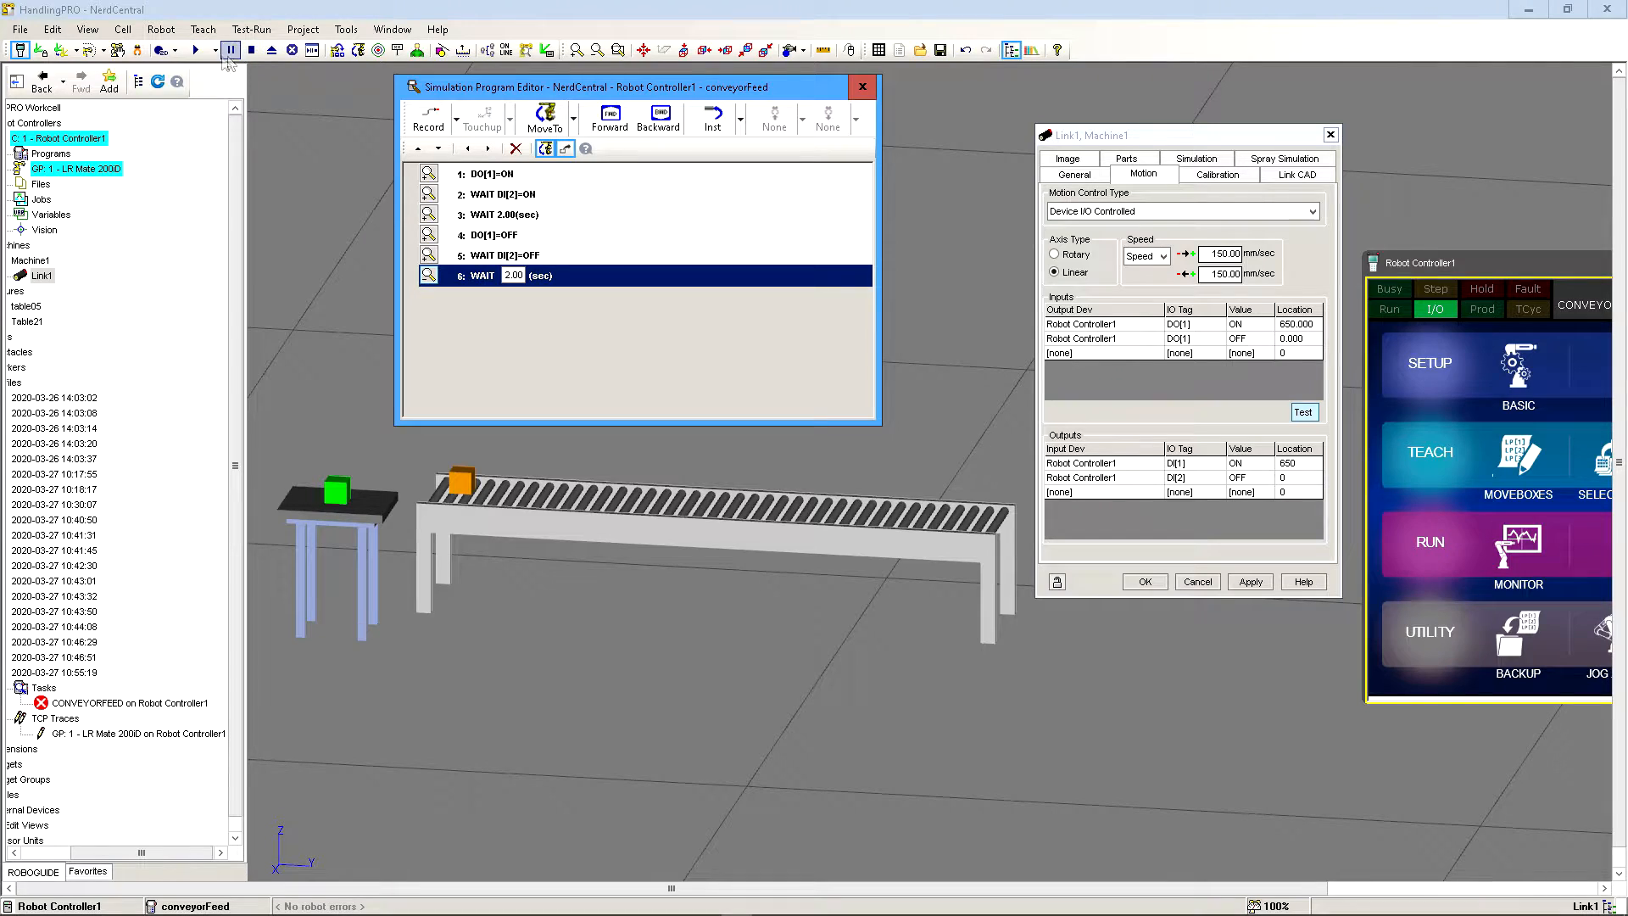
pyautogui.click(195, 50)
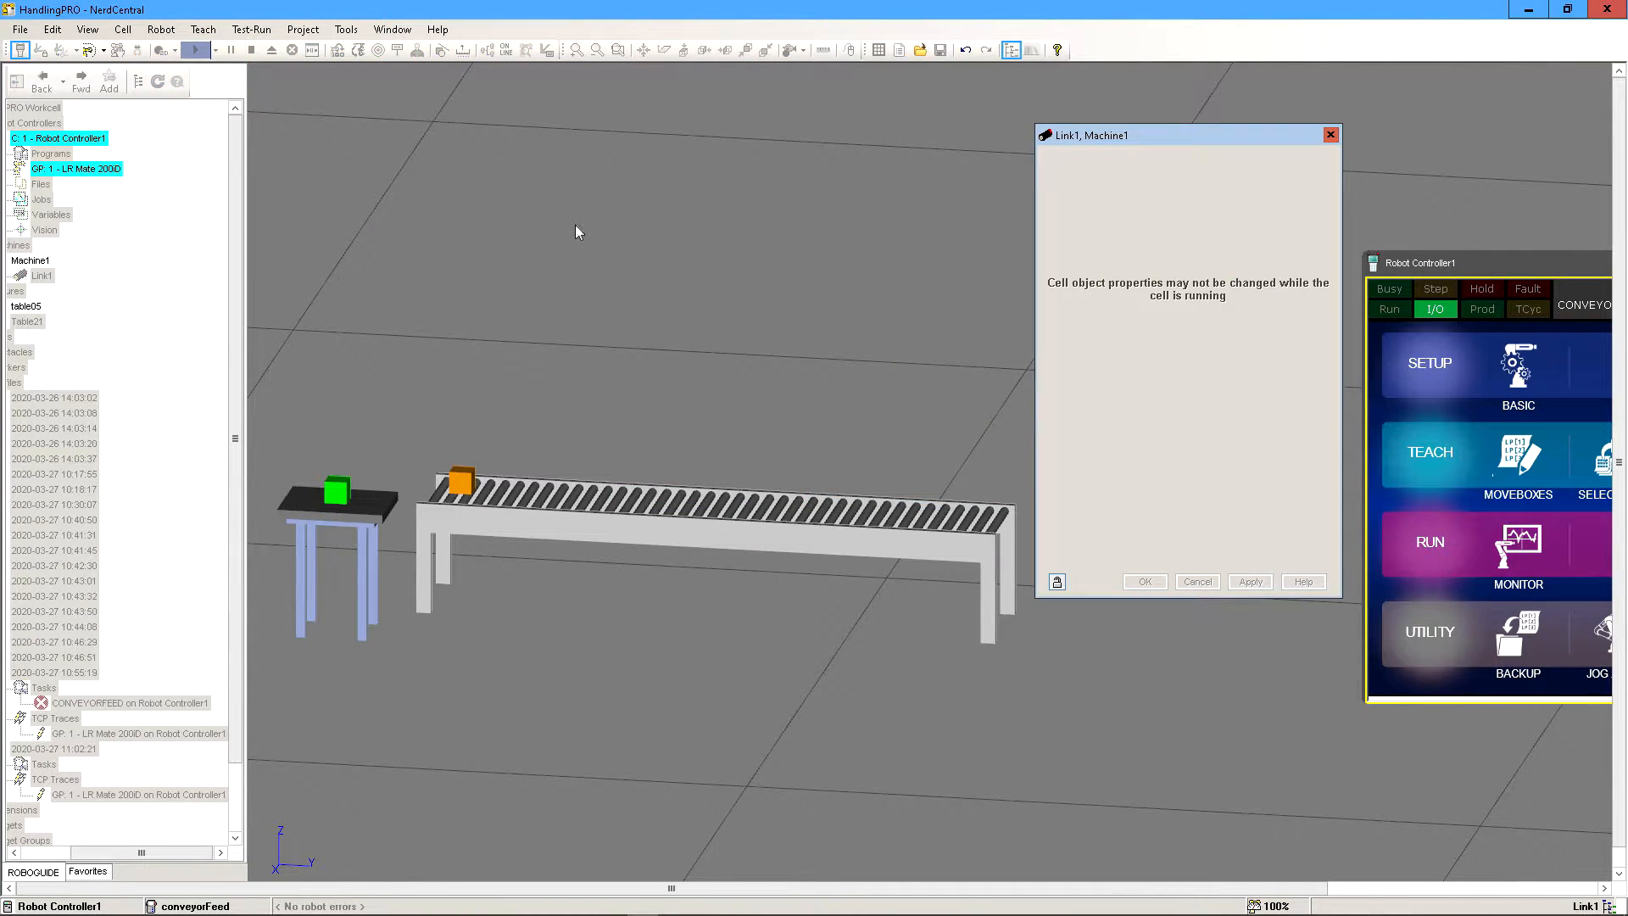
pyautogui.scroll(-3, 579, 368)
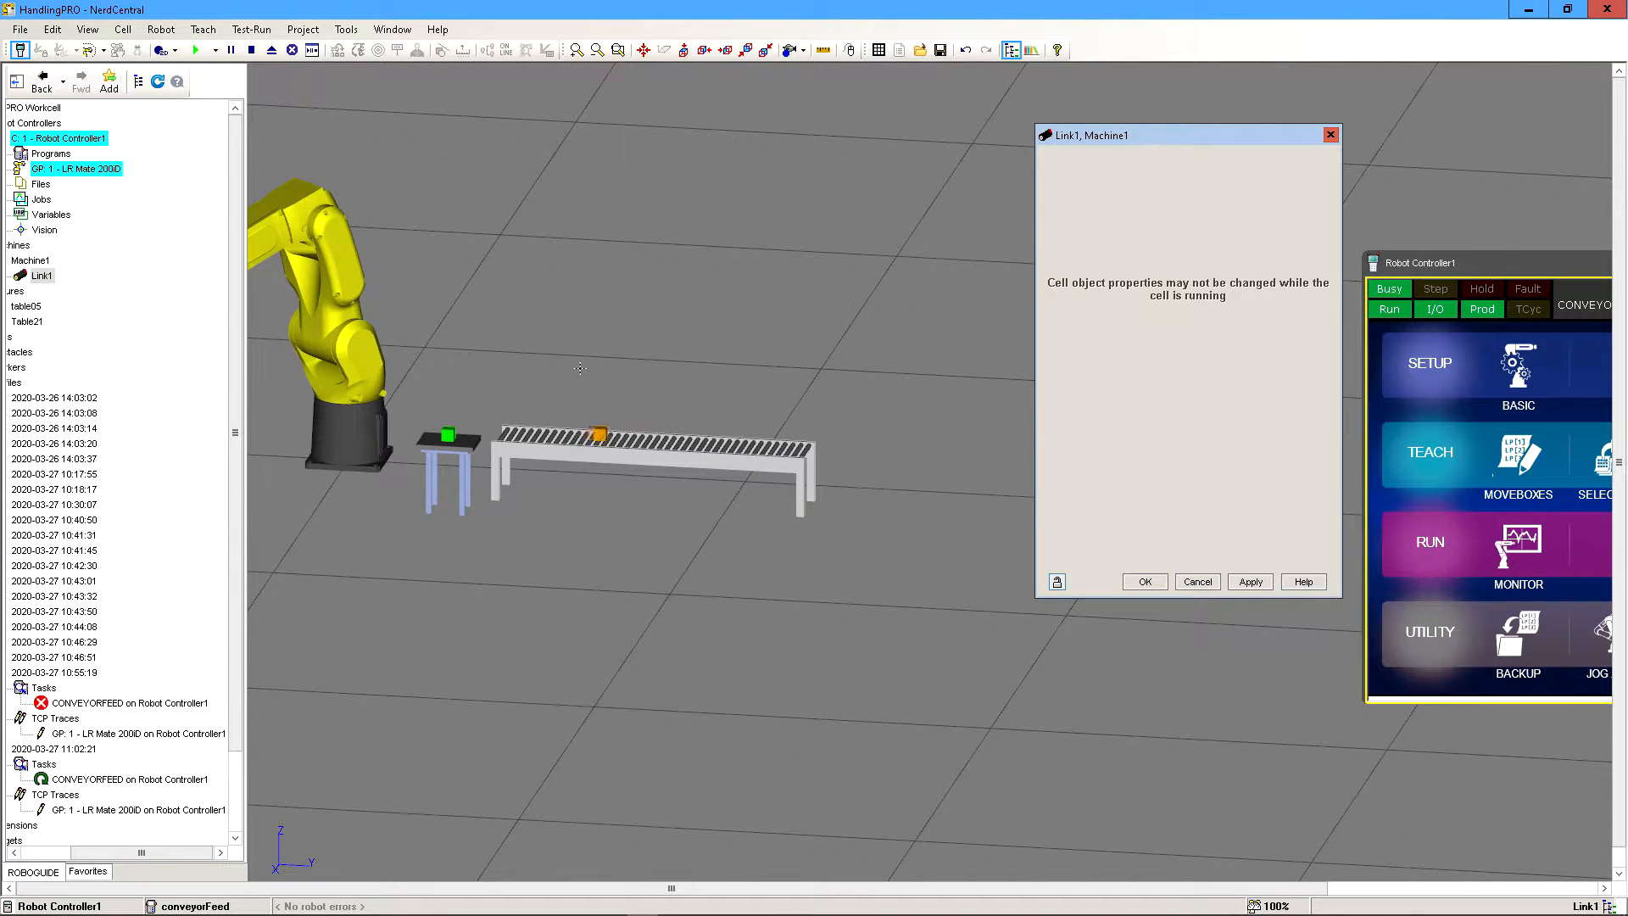
pyautogui.scroll(2, 613, 419)
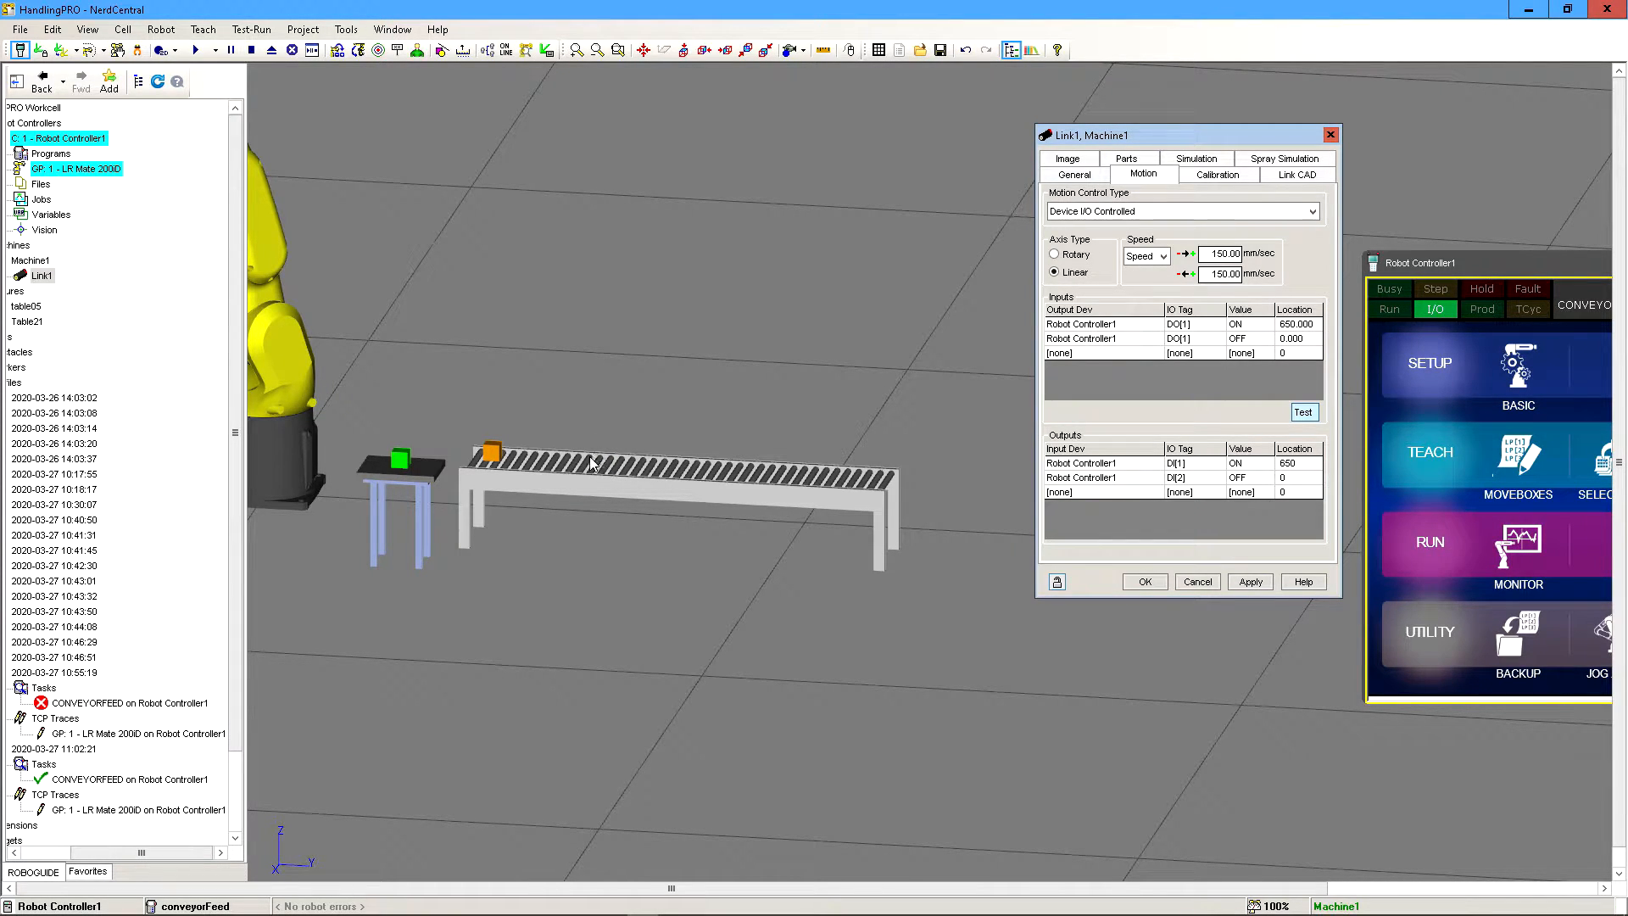
pyautogui.click(195, 50)
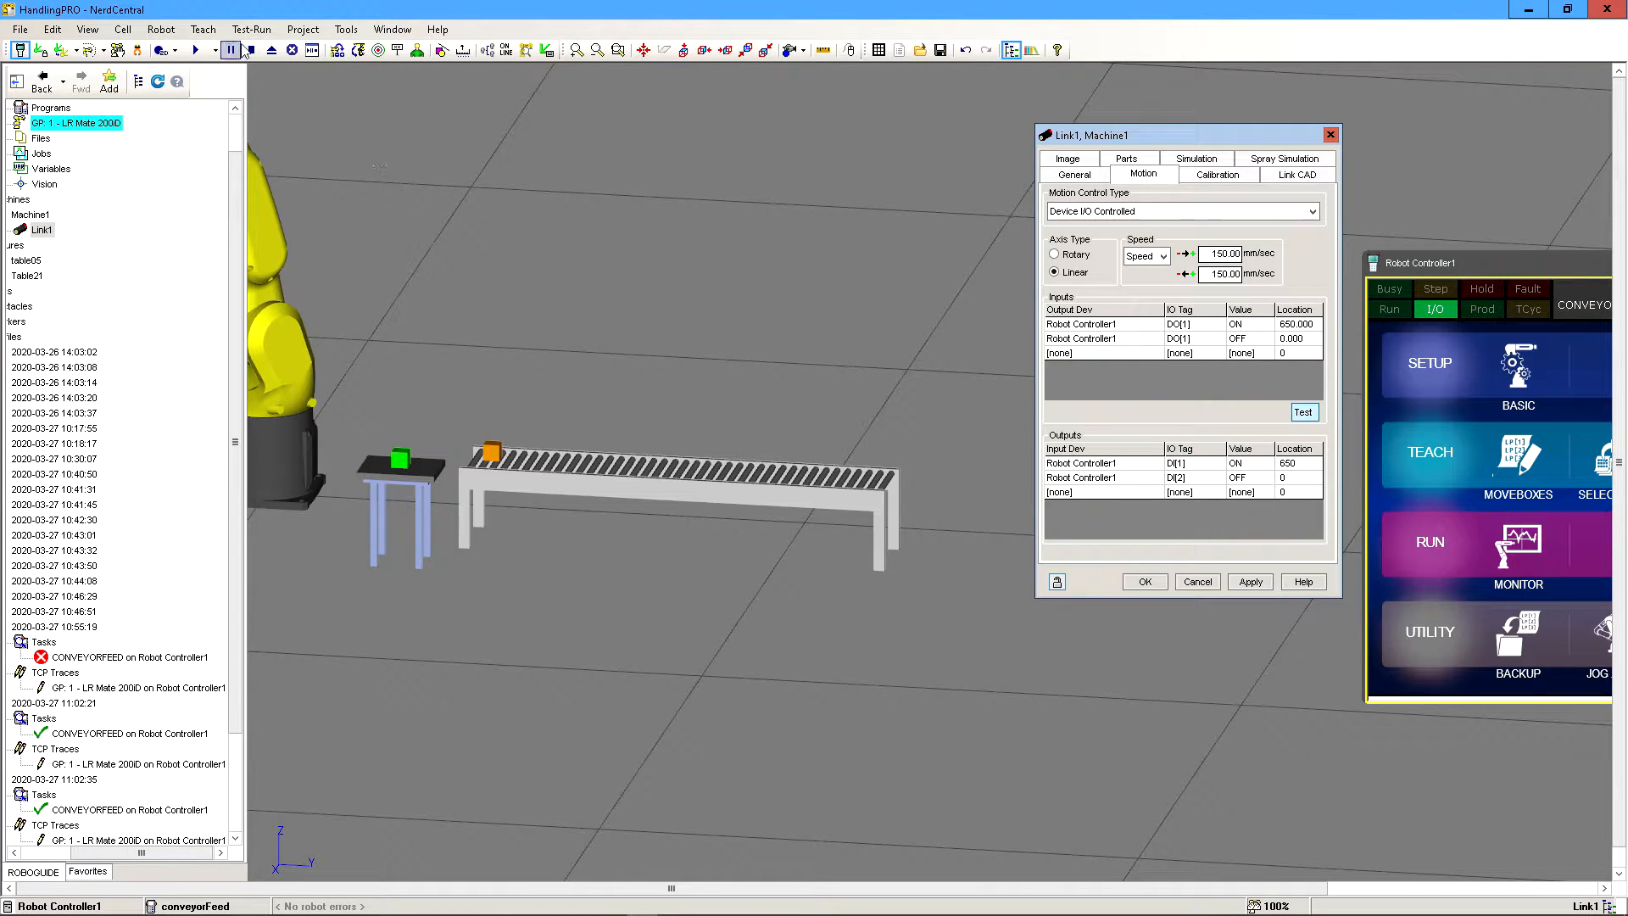
# - Reopen the conveyorFeed program for teaching and set the wait on line 3 to 7 seconds
pyautogui.click(202, 28)
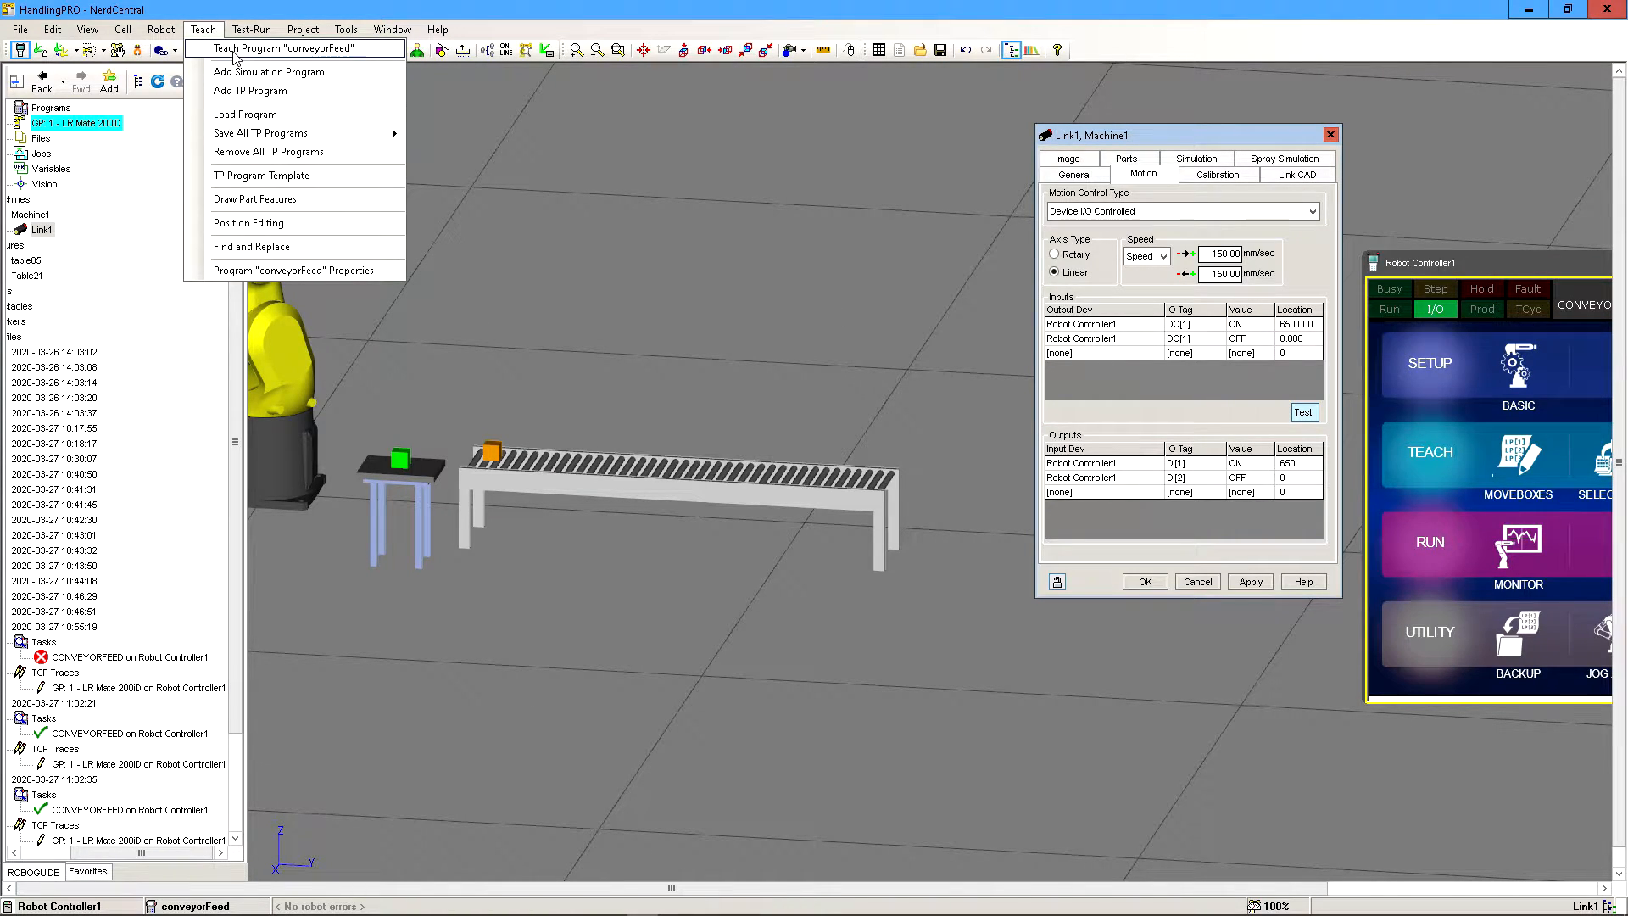
pyautogui.click(236, 51)
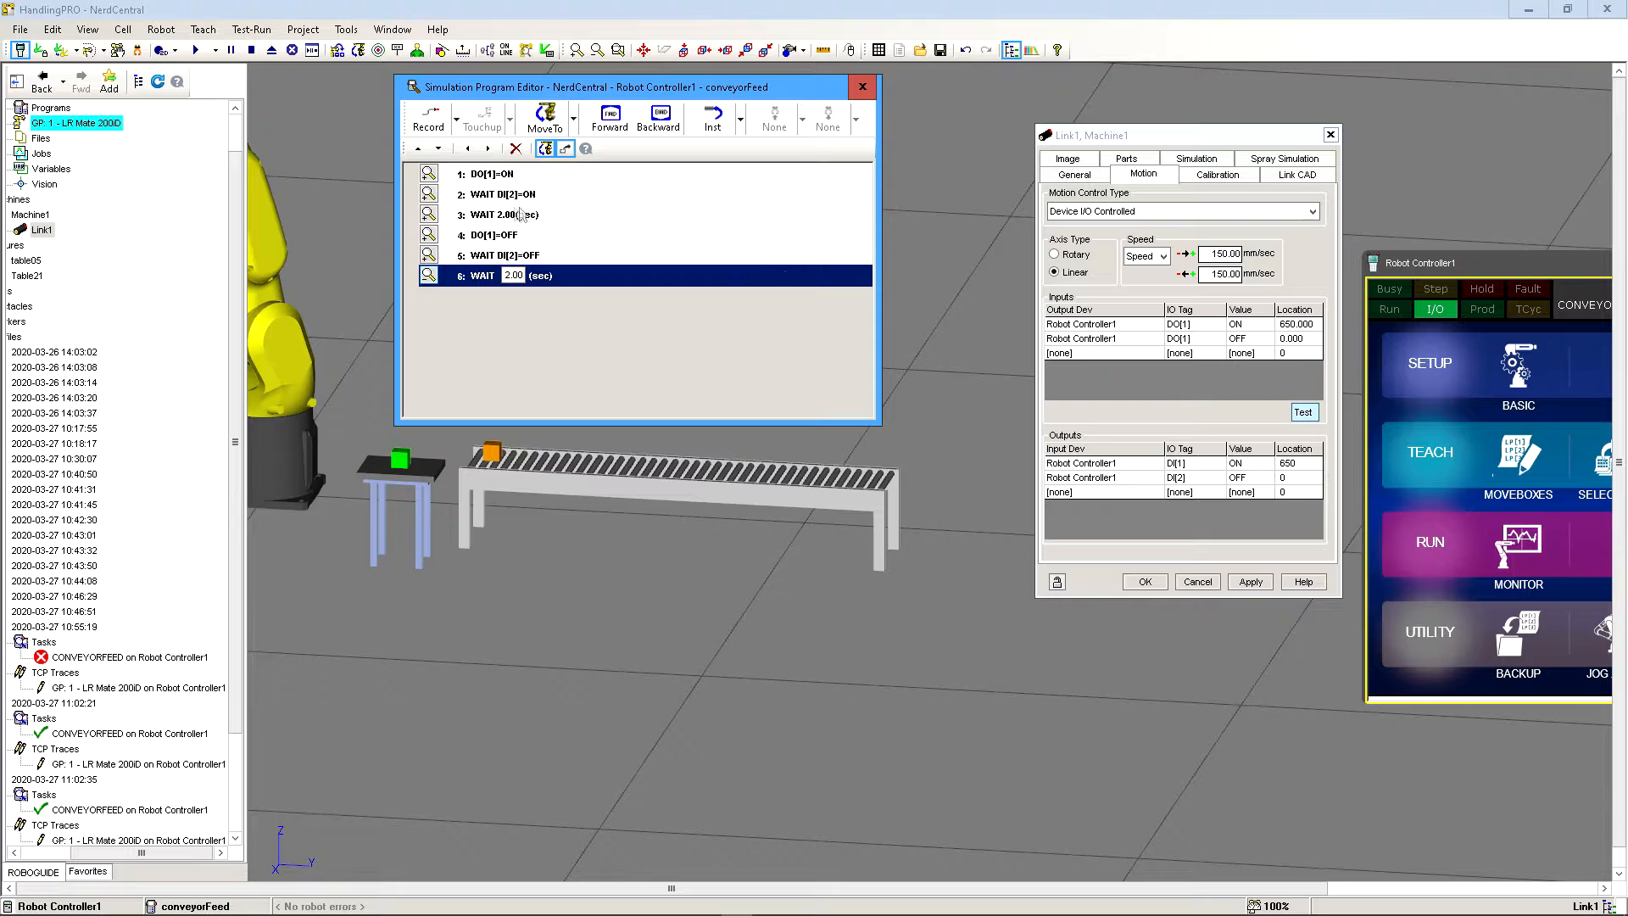
pyautogui.click(638, 209)
pyautogui.moveTo(506, 215); pyautogui.dragTo(524, 213)
pyautogui.write('7')
pyautogui.click(547, 245)
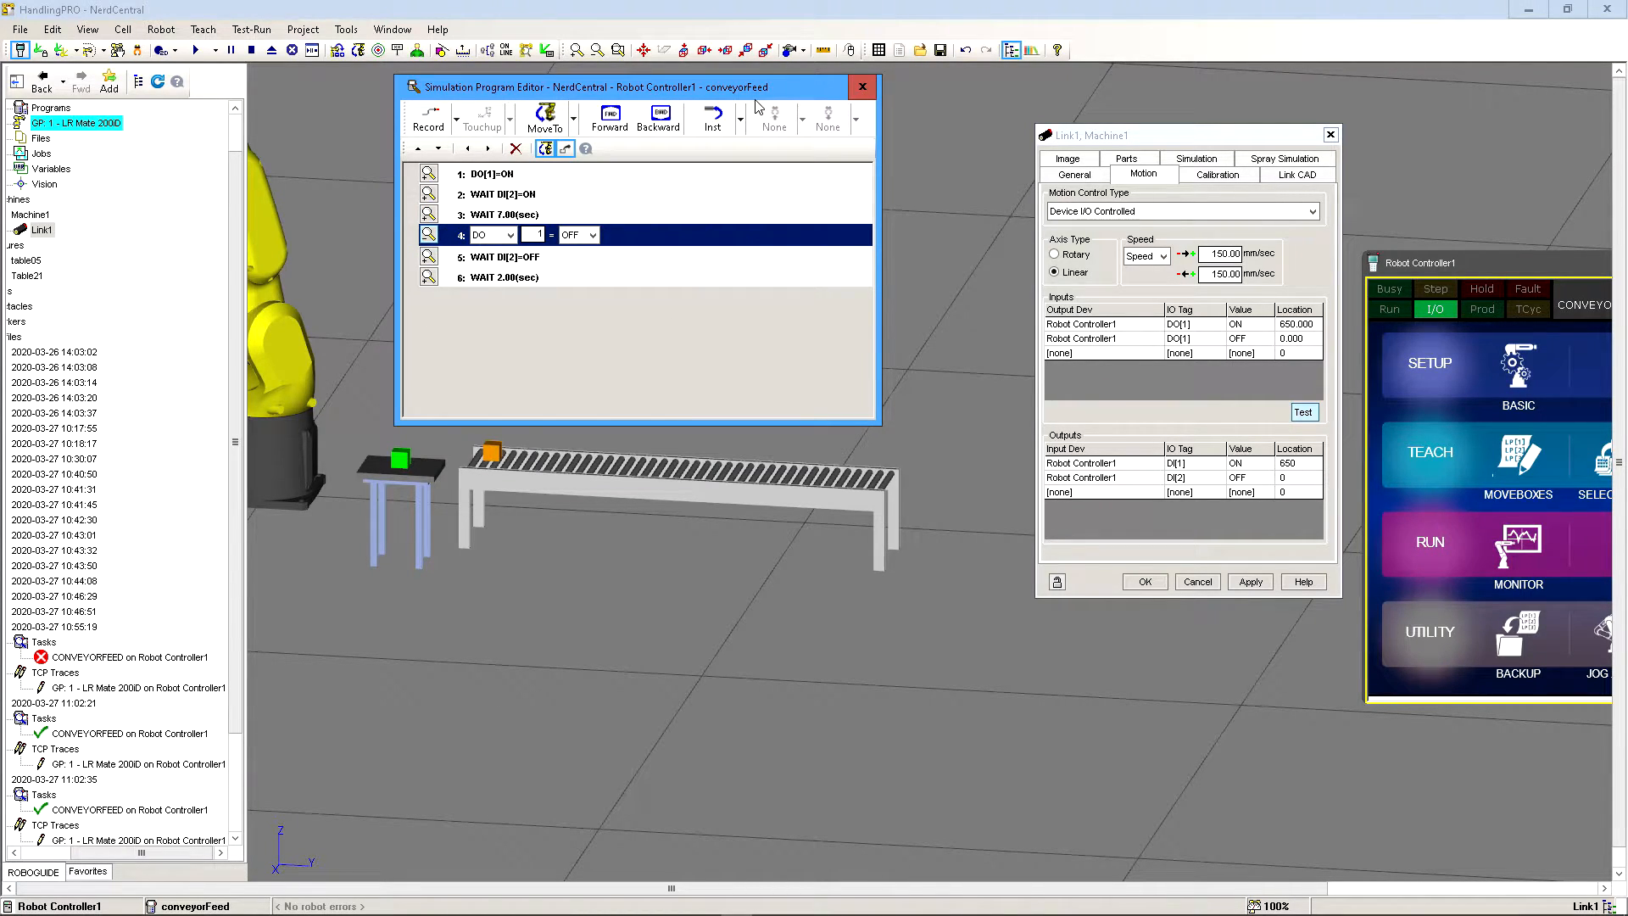
# - Run the conveyorFeed simulation with the 7-second wait and check the box's movement on the conveyor
pyautogui.moveTo(429, 92); pyautogui.dragTo(530, 87)
pyautogui.click(195, 50)
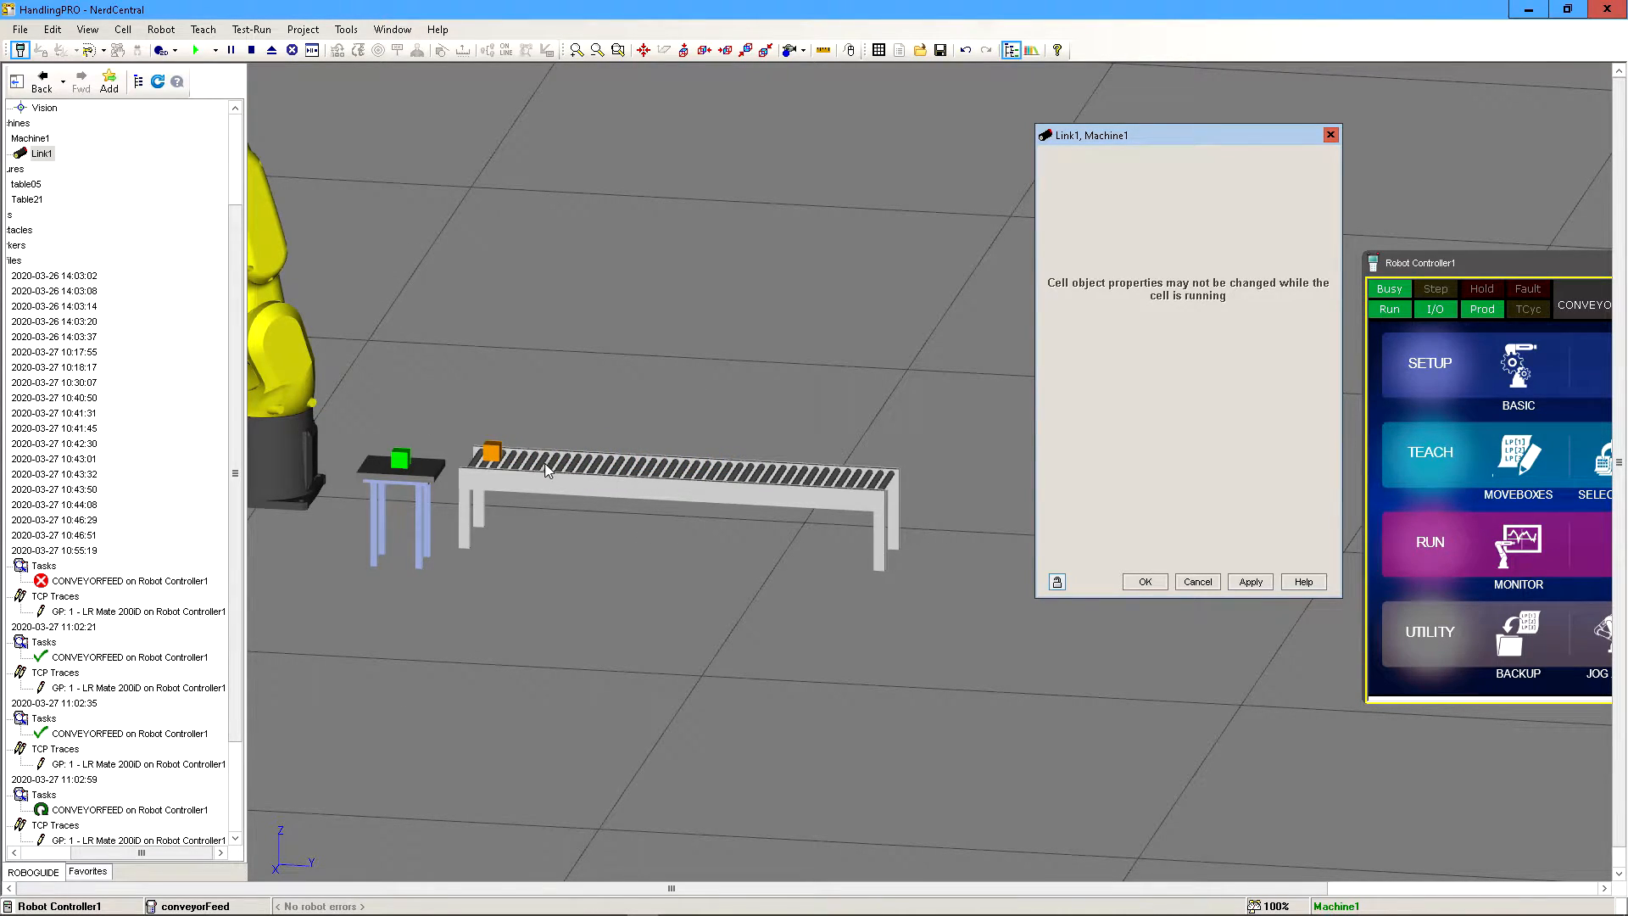
pyautogui.scroll(-3, 544, 463)
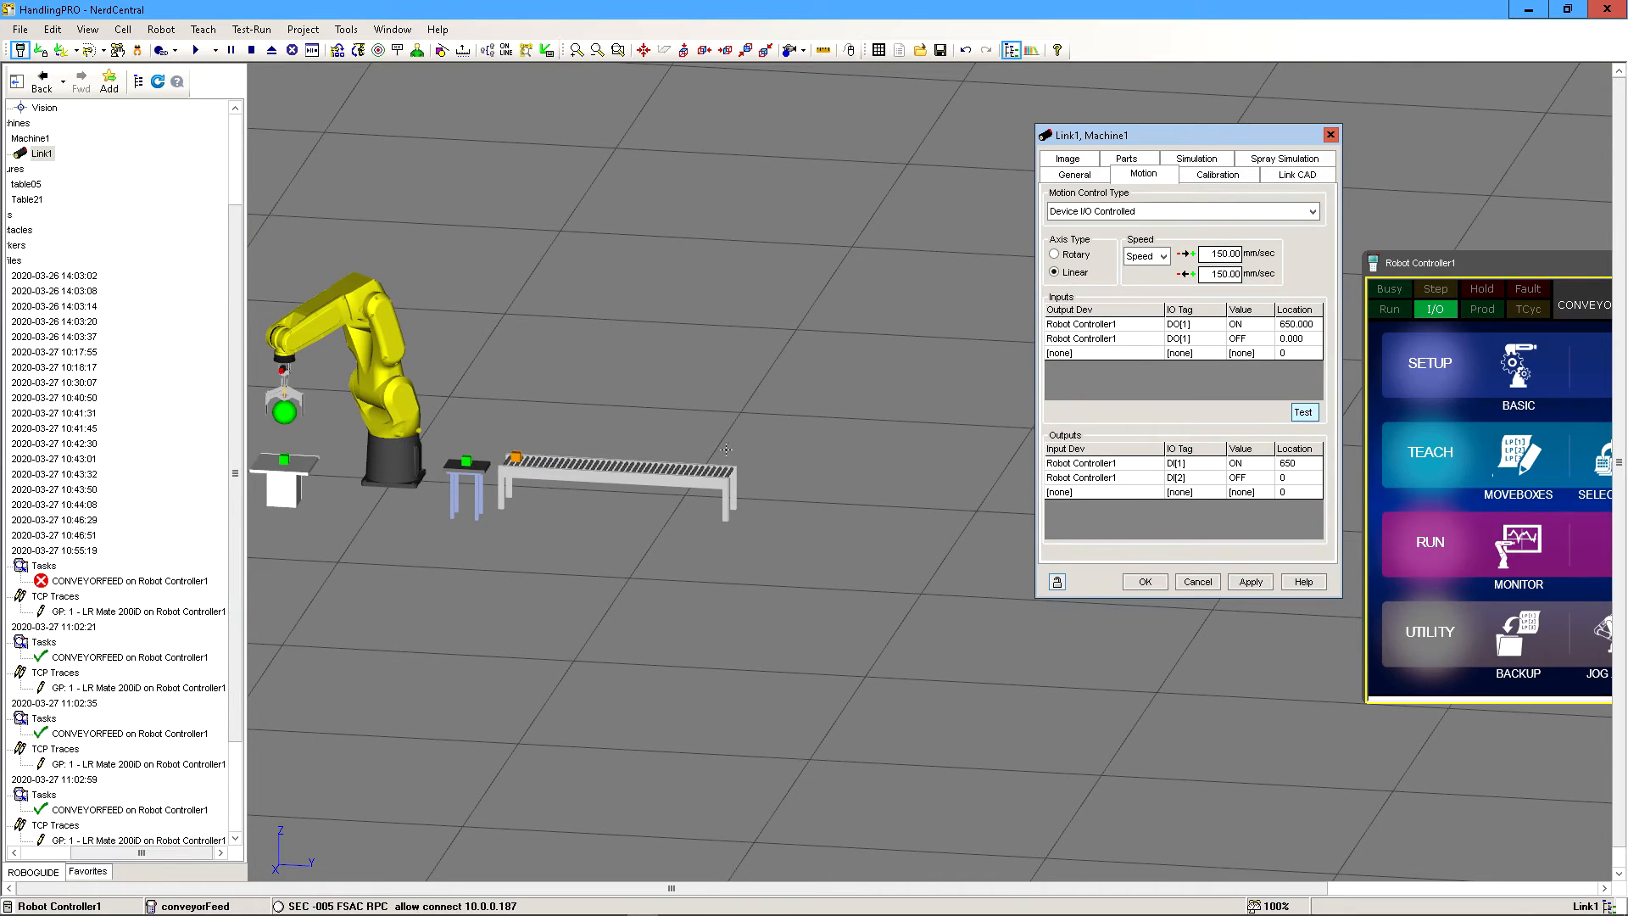
pyautogui.scroll(2, 712, 449)
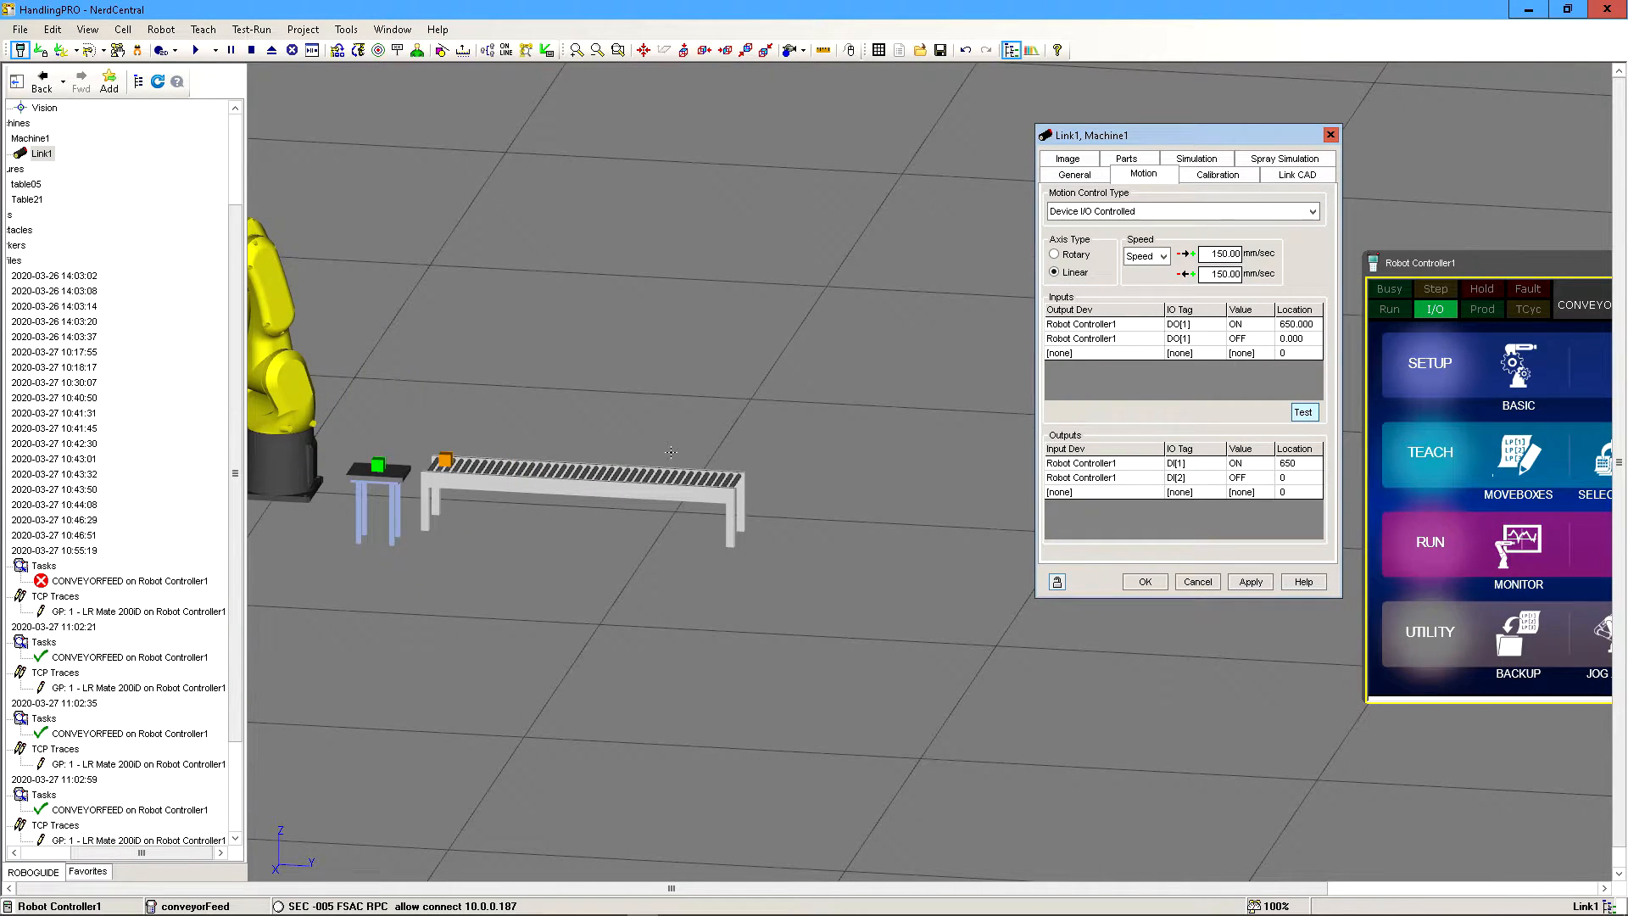
# - Move the orange box link along the rollers from the table side to near the conveyor's far end
pyautogui.click(1289, 325)
pyautogui.click(1287, 325)
pyautogui.click(443, 463)
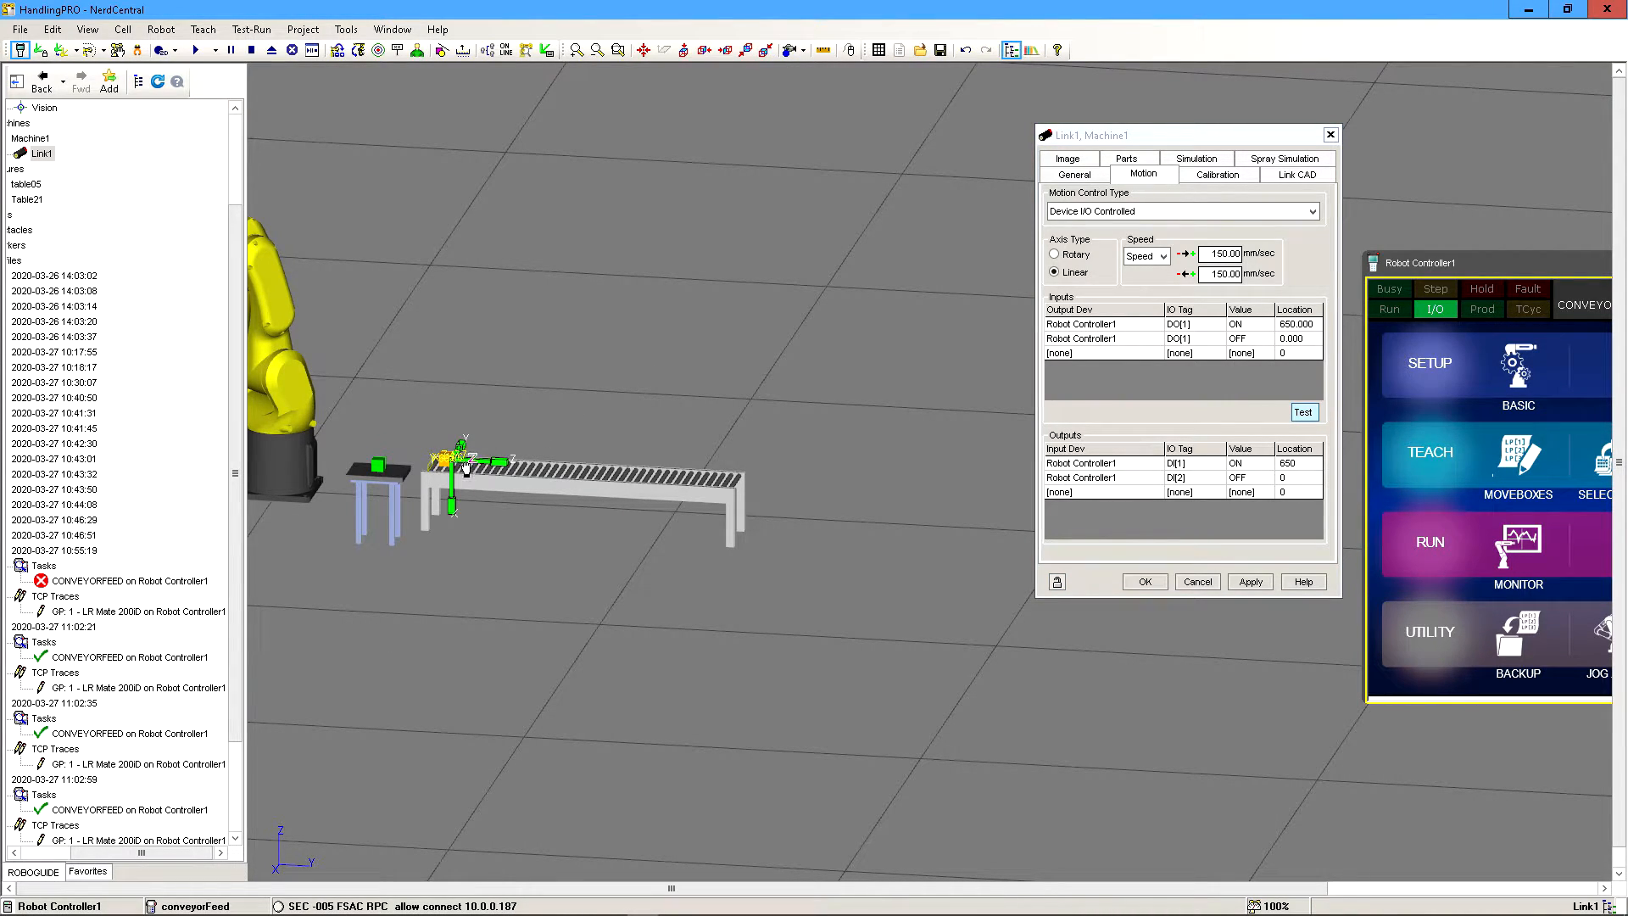
pyautogui.moveTo(466, 467); pyautogui.dragTo(706, 482)
pyautogui.scroll(3, 707, 482)
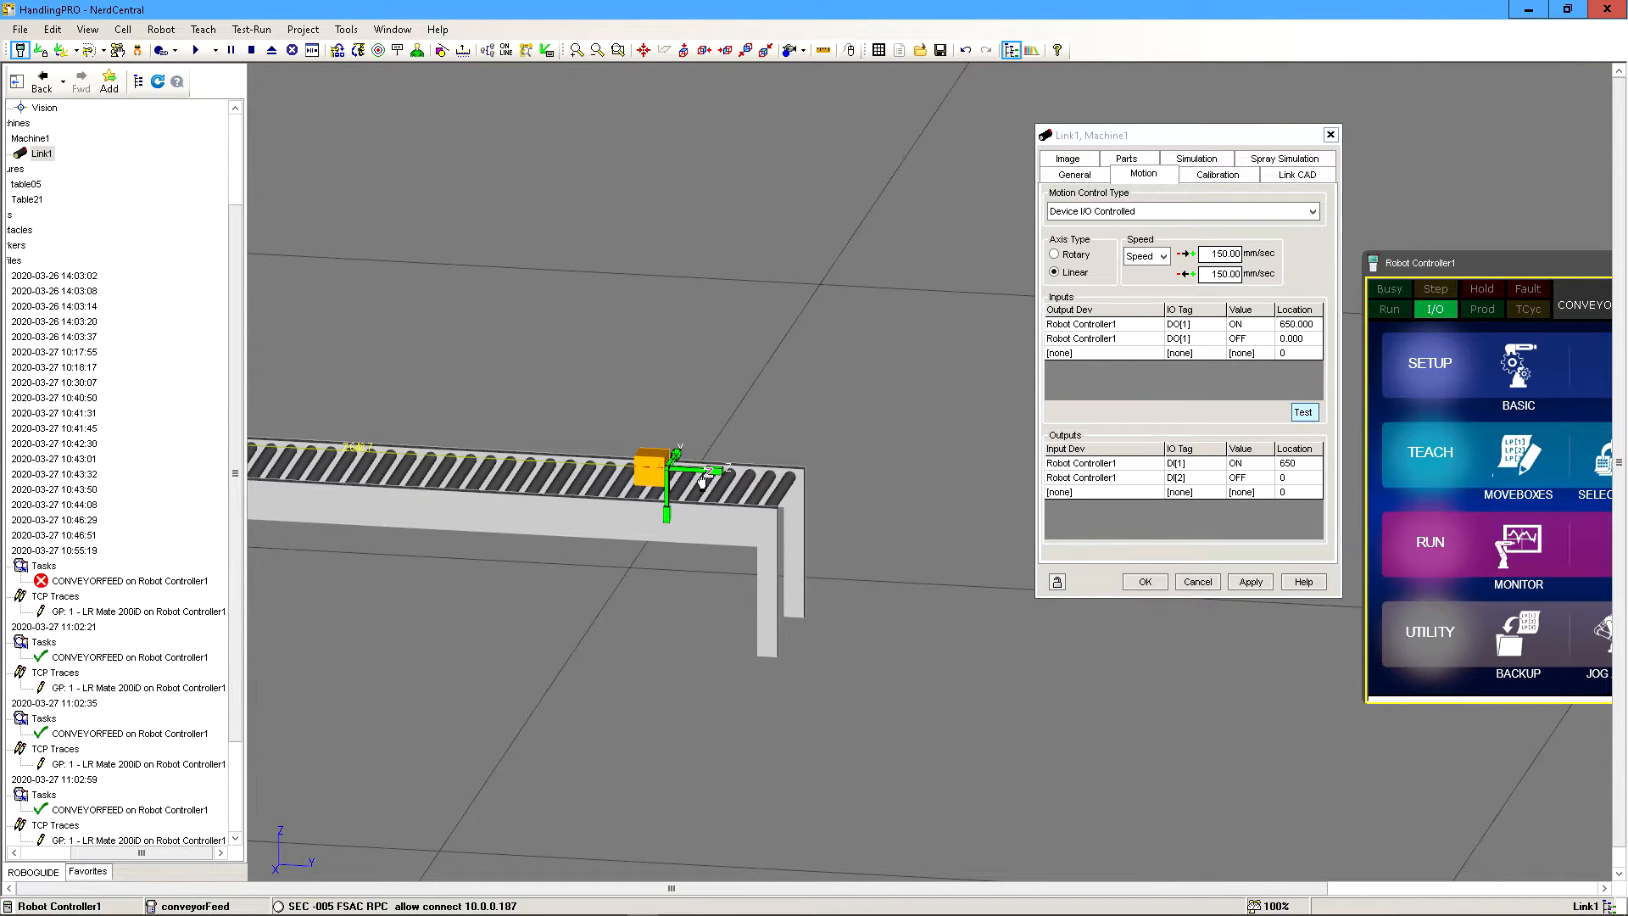
pyautogui.moveTo(711, 483); pyautogui.dragTo(710, 483)
# - Set the locations for DO[1]=ON and DI[1]=ON to -650 in the link's motion settings and apply the change
pyautogui.click(1287, 325)
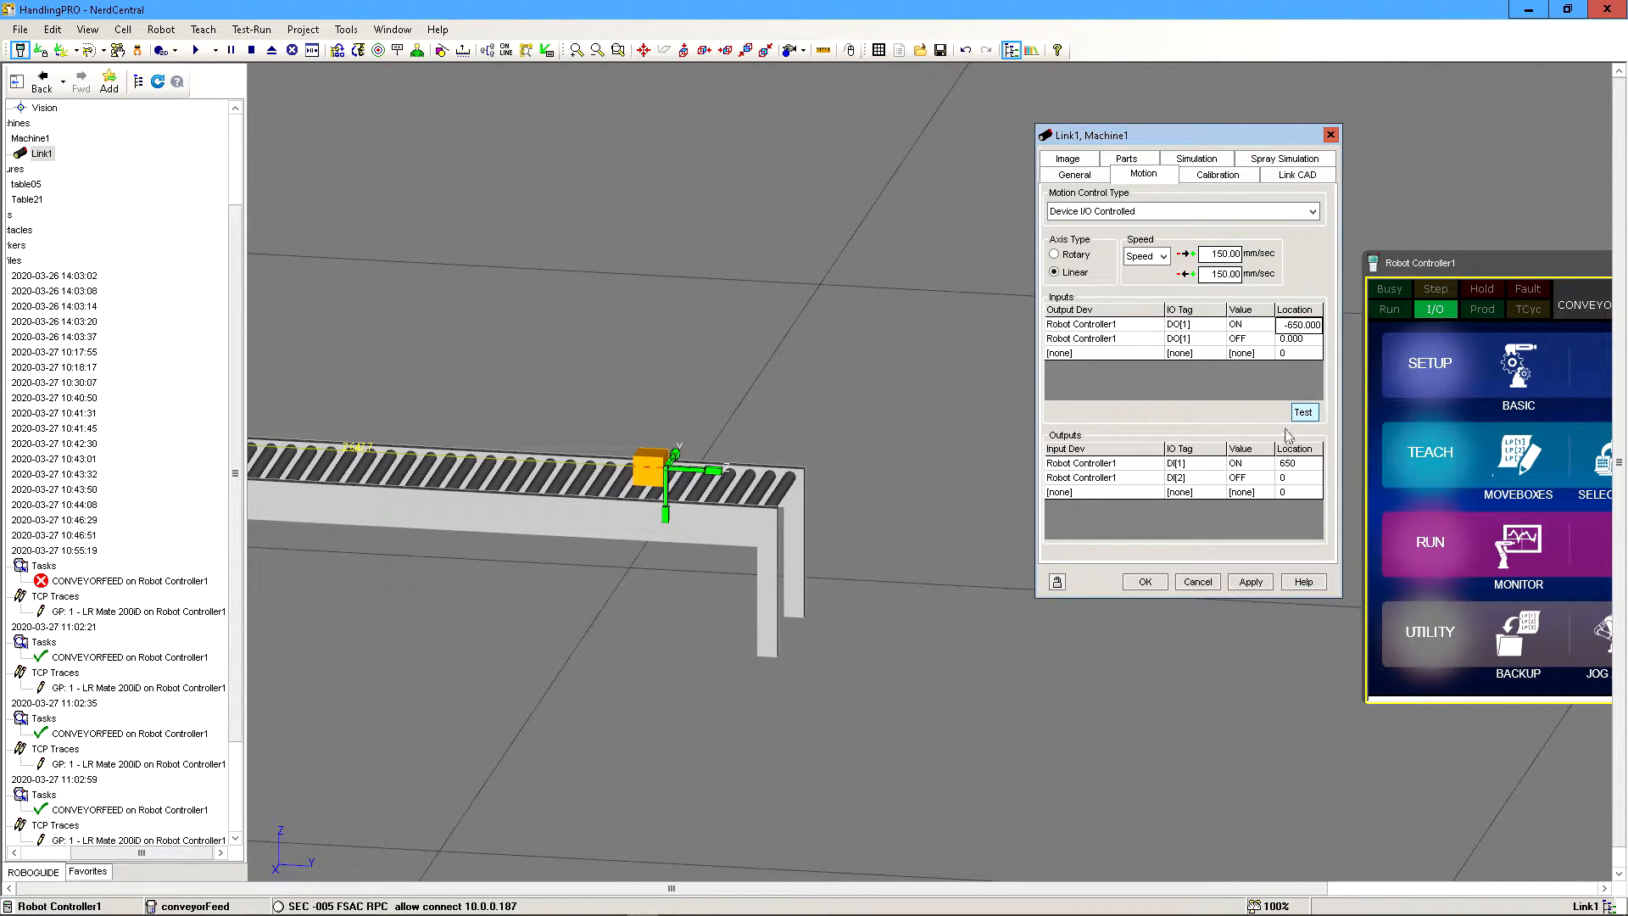
pyautogui.click(1288, 463)
pyautogui.write('-')
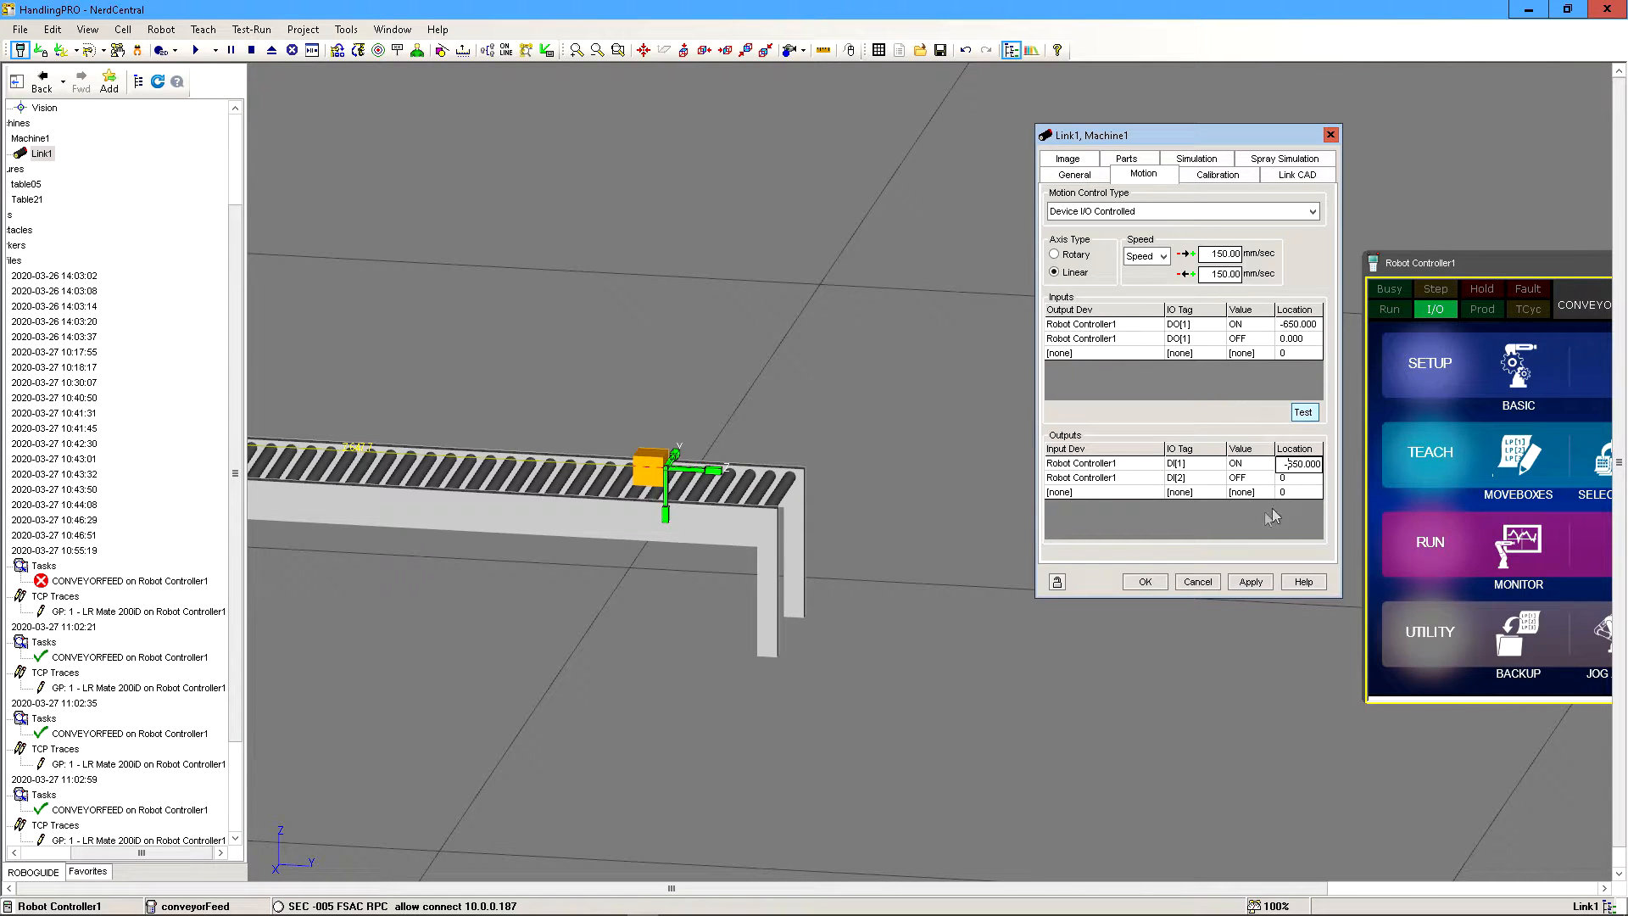
pyautogui.click(1251, 582)
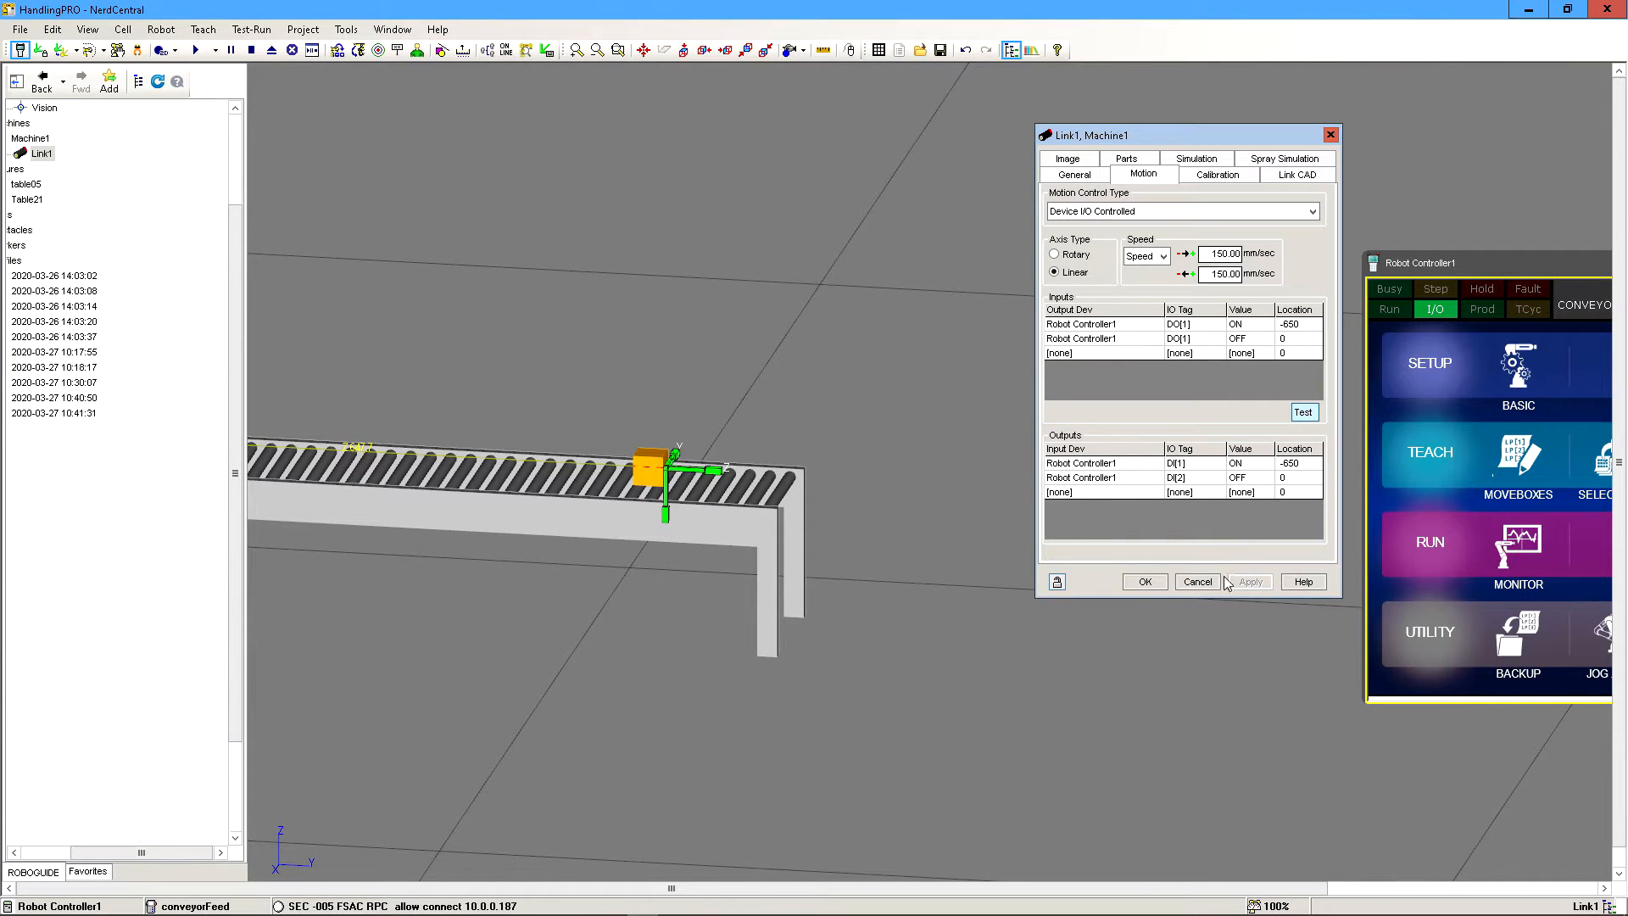
# - Run the simulation with the new locations and shift the box link slightly closer to the conveyor's far end
pyautogui.click(215, 33)
pyautogui.click(214, 33)
pyautogui.click(195, 53)
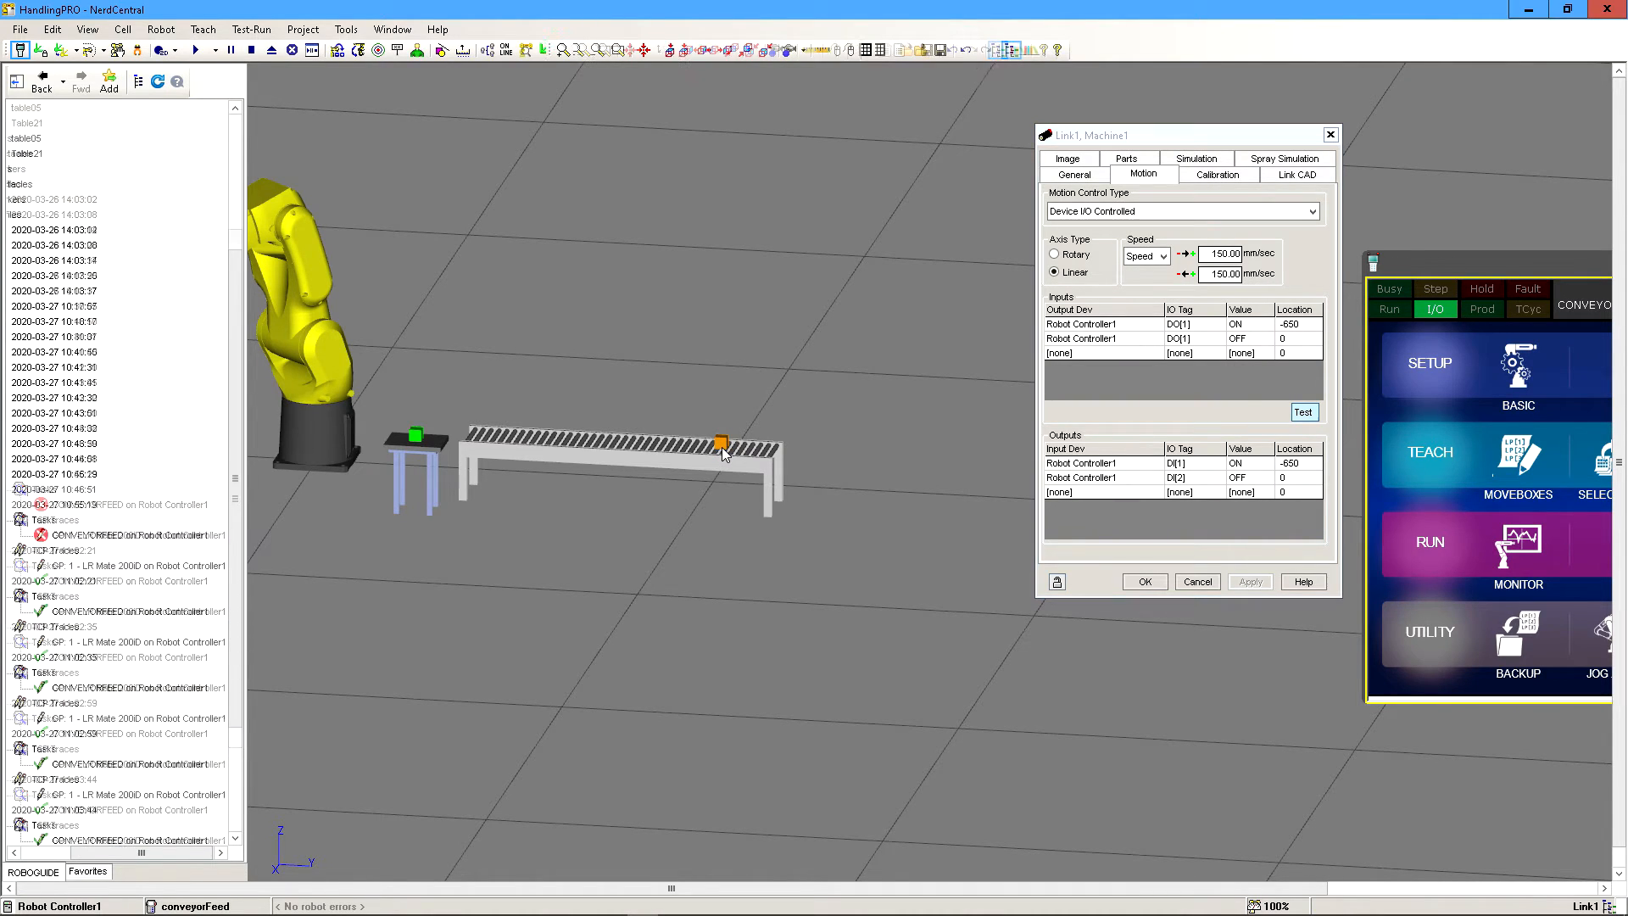
pyautogui.moveTo(753, 447); pyautogui.dragTo(782, 448)
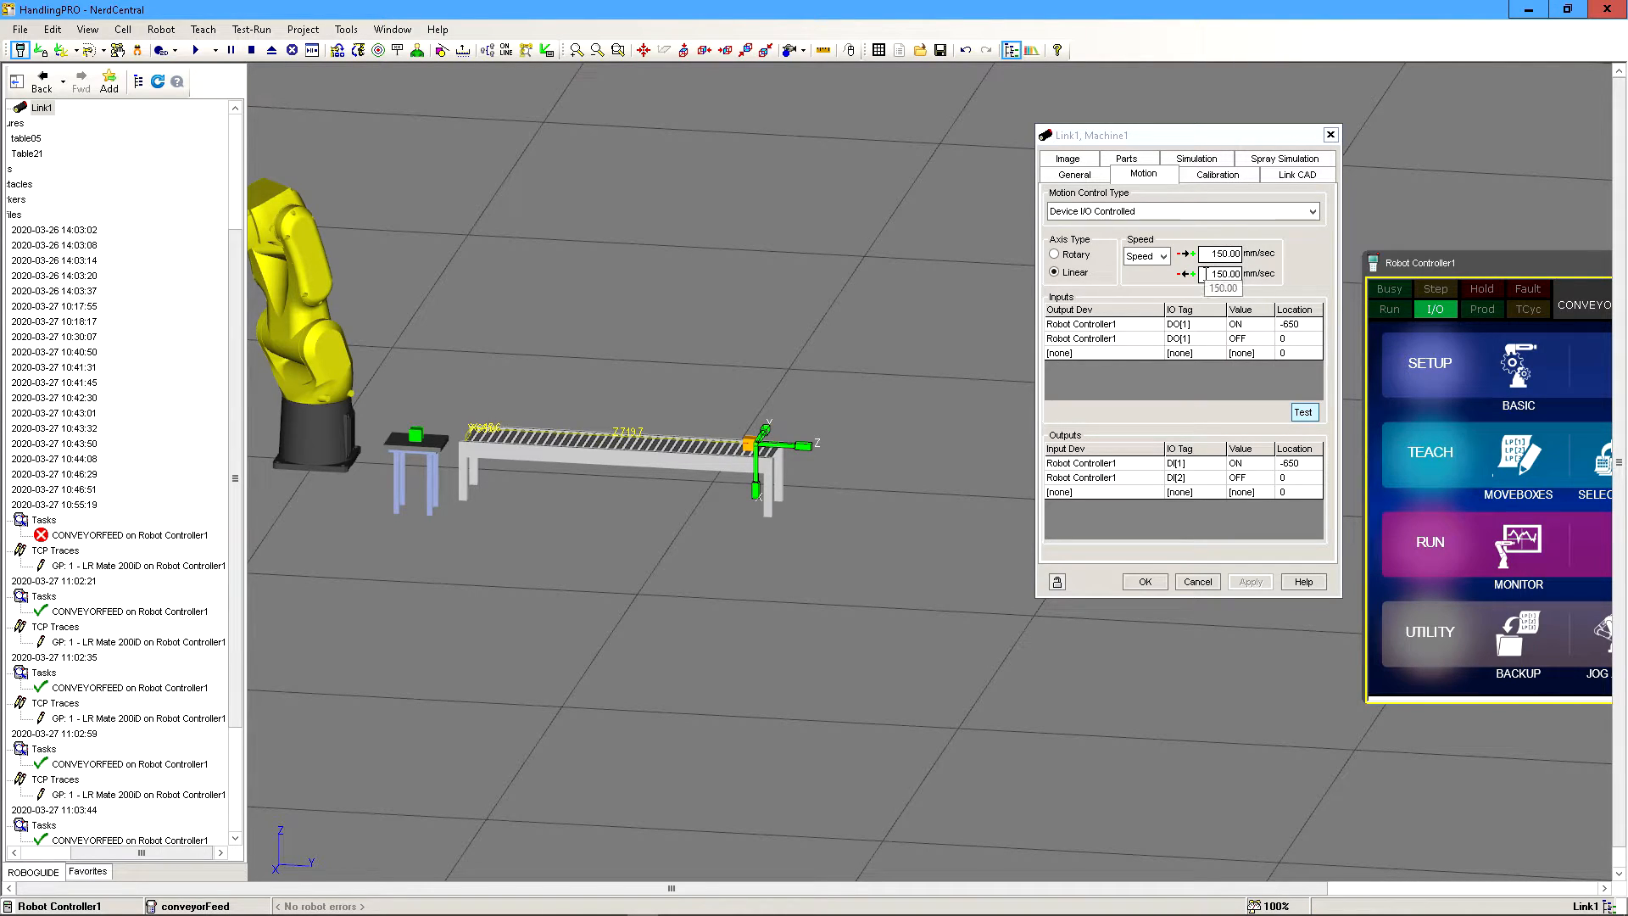
# - Set the first of the link's two direction speeds to 10000 mm/sec, apply it and close the link's properties
pyautogui.moveTo(1212, 253); pyautogui.dragTo(1242, 254)
pyautogui.click(1222, 254)
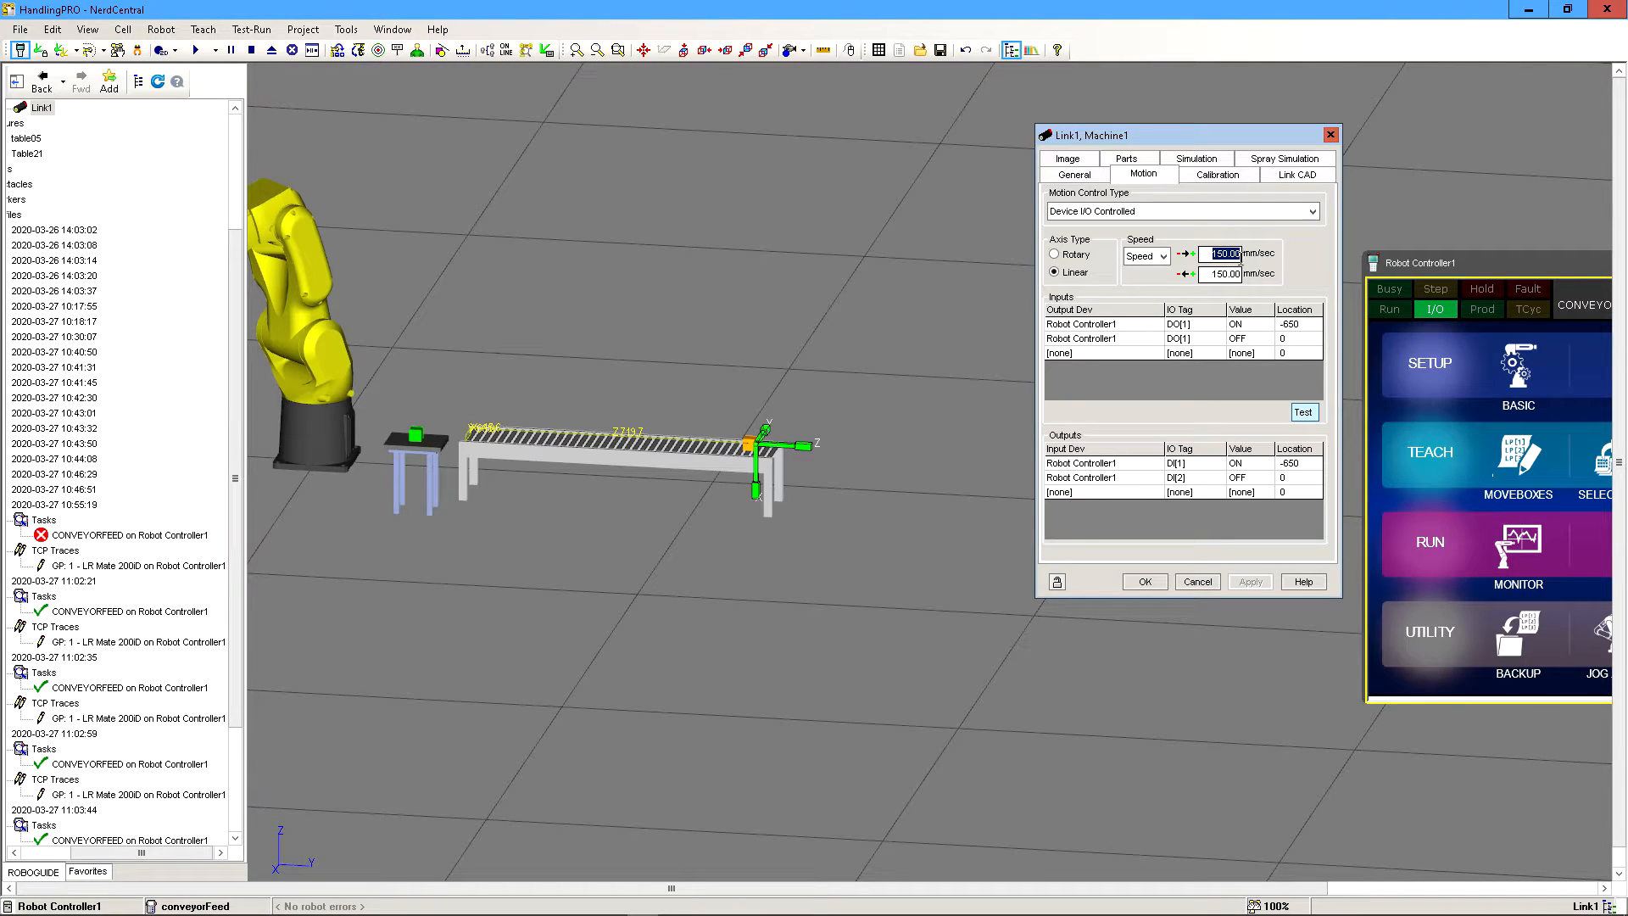
pyautogui.write('10000')
pyautogui.click(1252, 582)
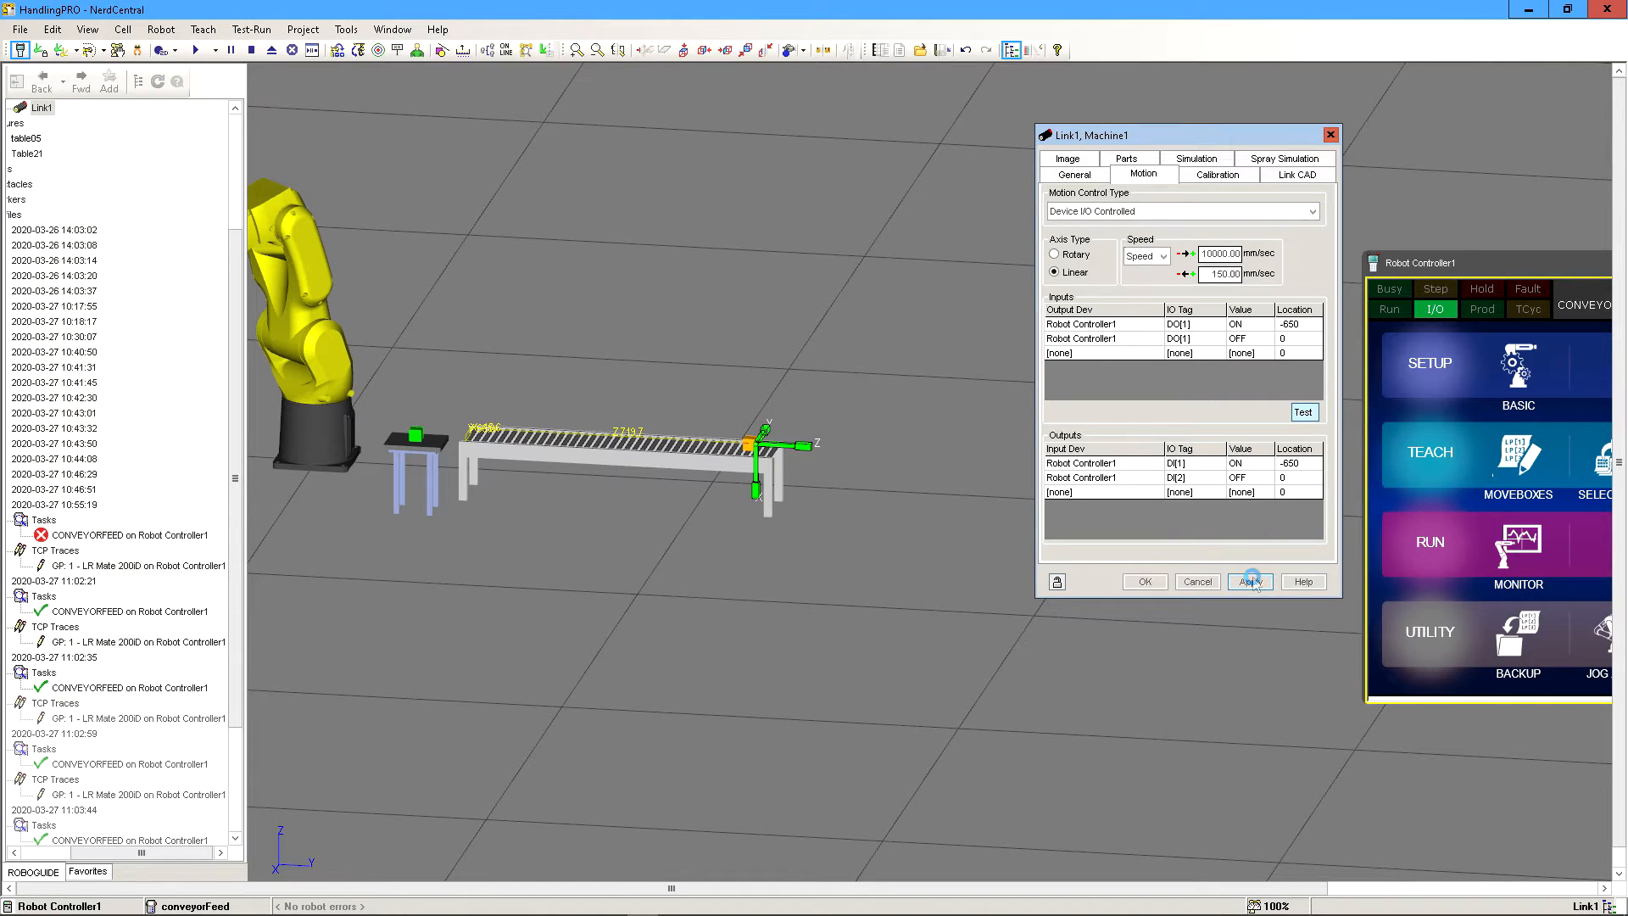
pyautogui.click(1154, 584)
# - Run the simulation with the new link speed and review the instruction lines of conveyorFeed
pyautogui.click(196, 50)
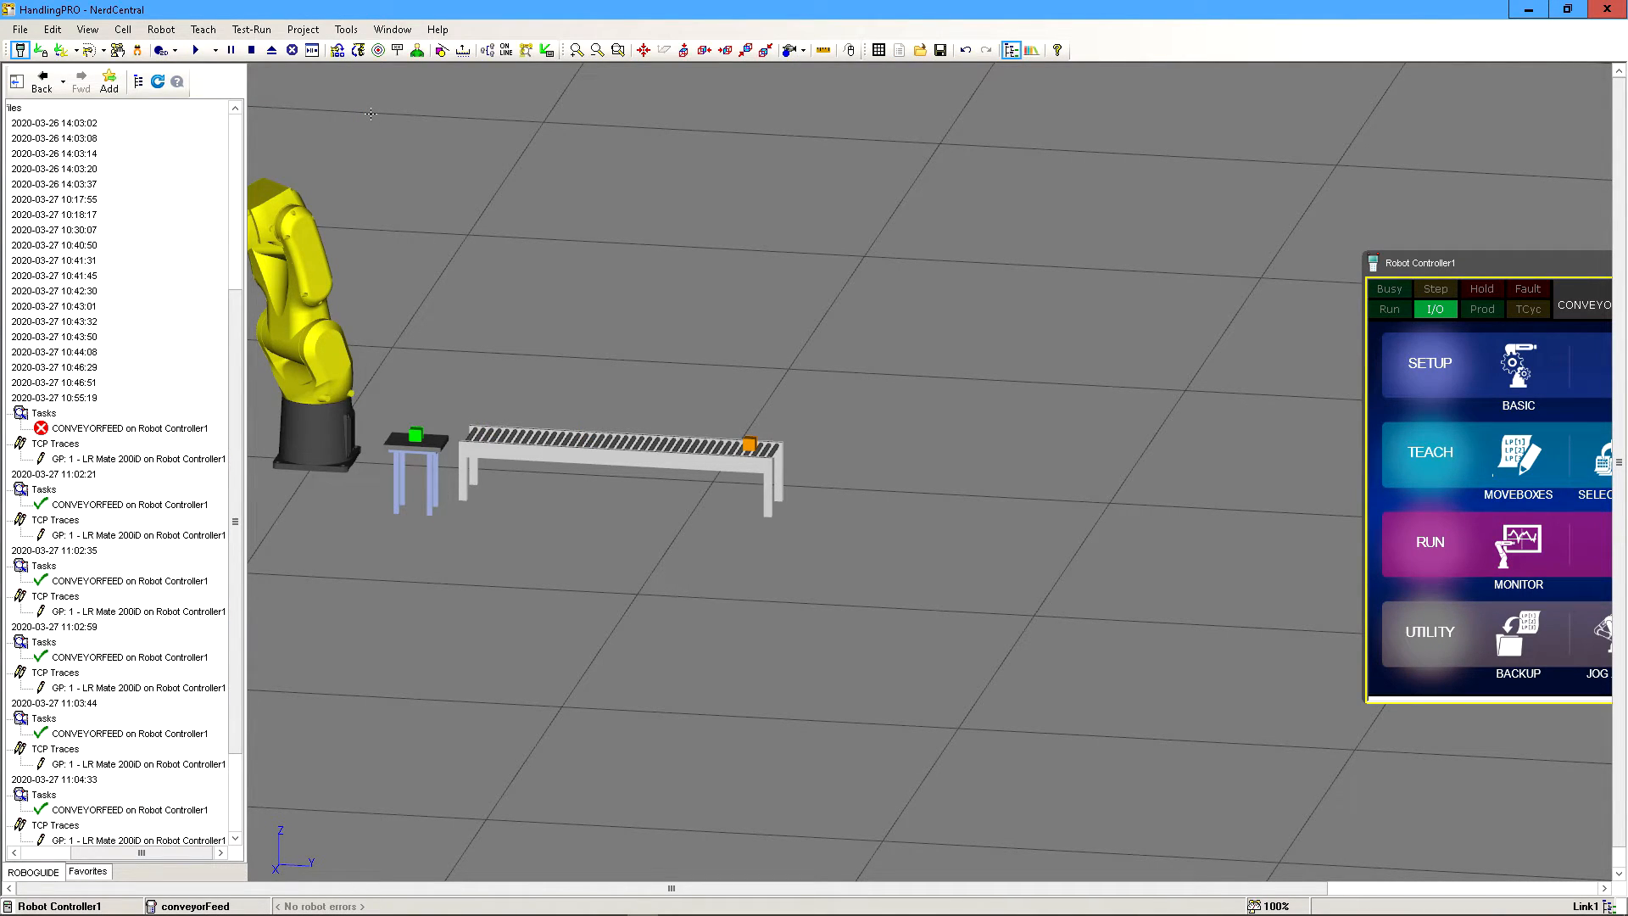
pyautogui.click(203, 29)
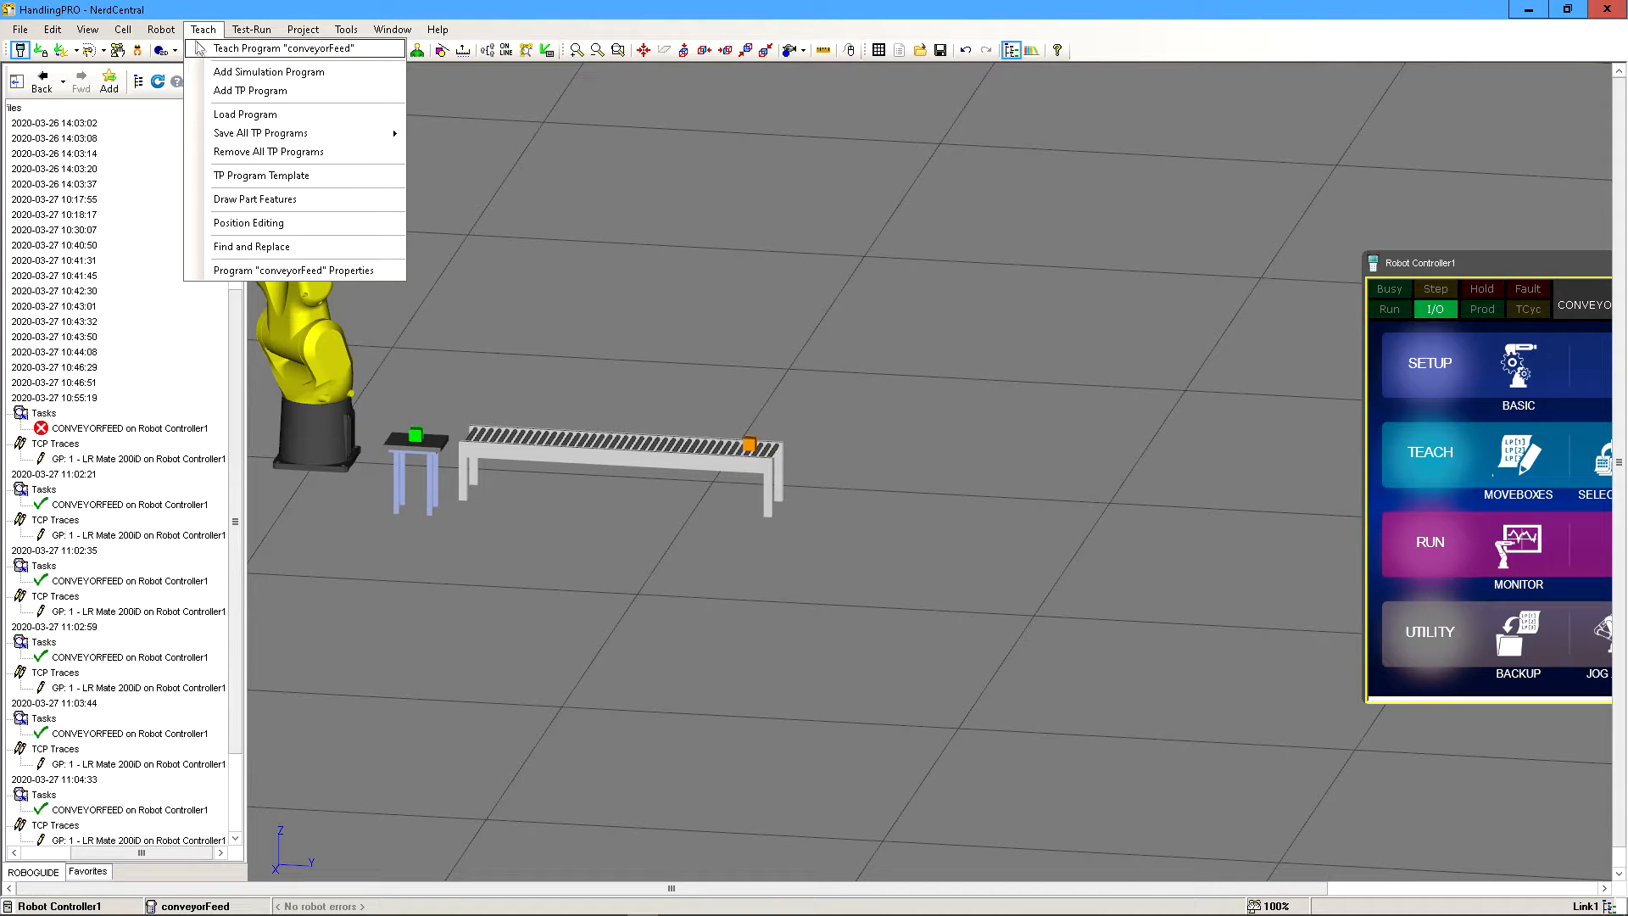
pyautogui.click(284, 48)
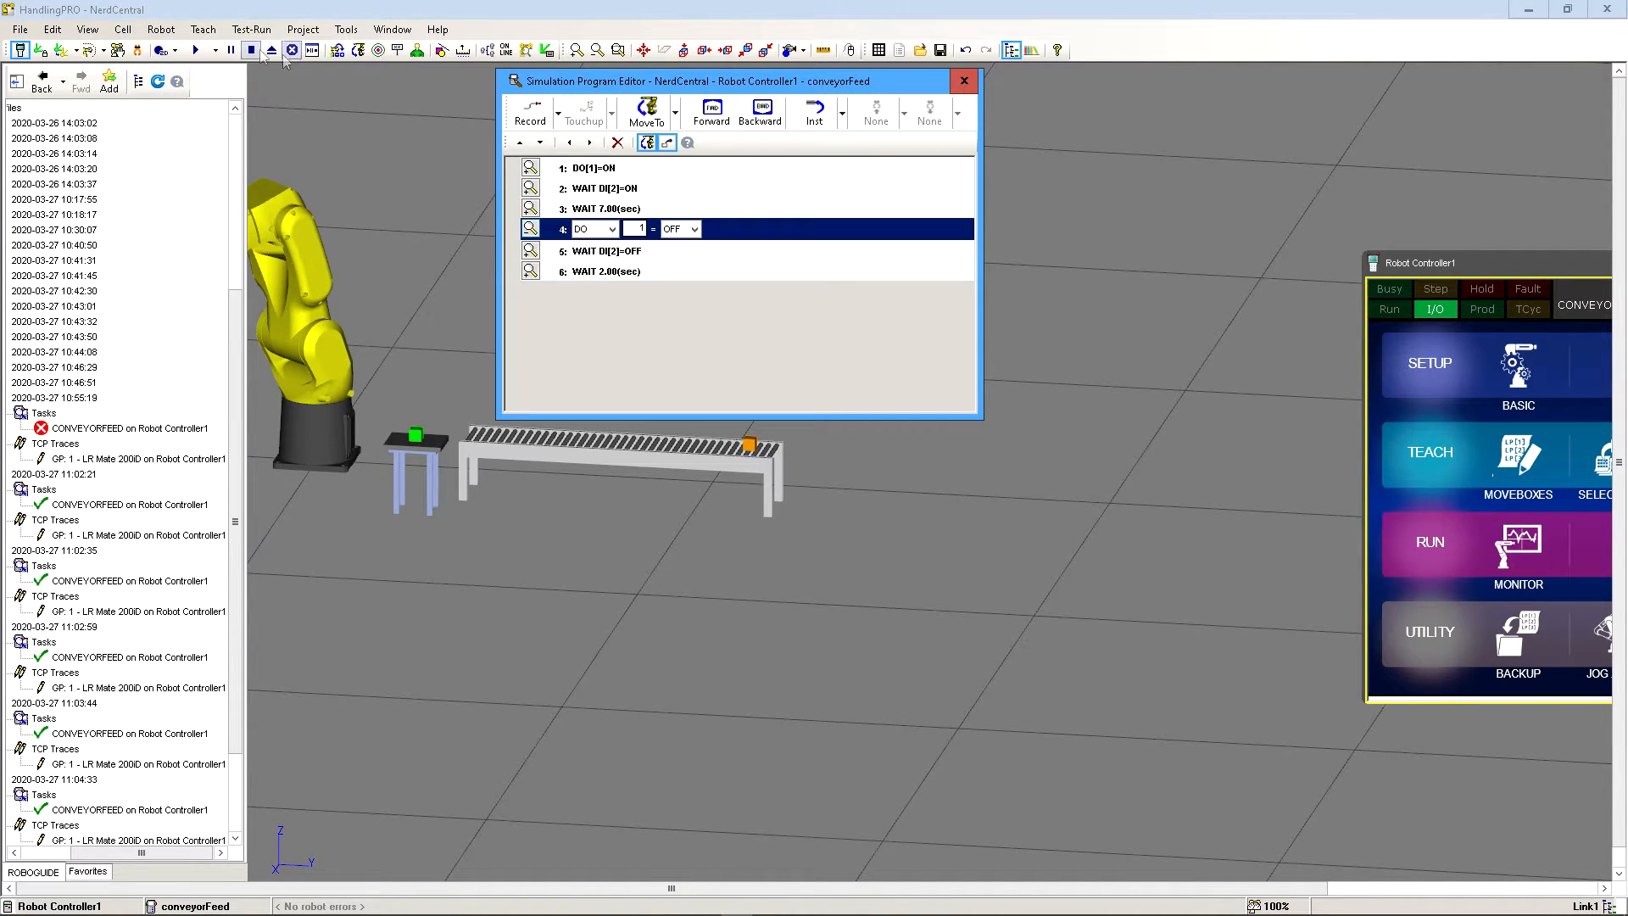
pyautogui.click(964, 82)
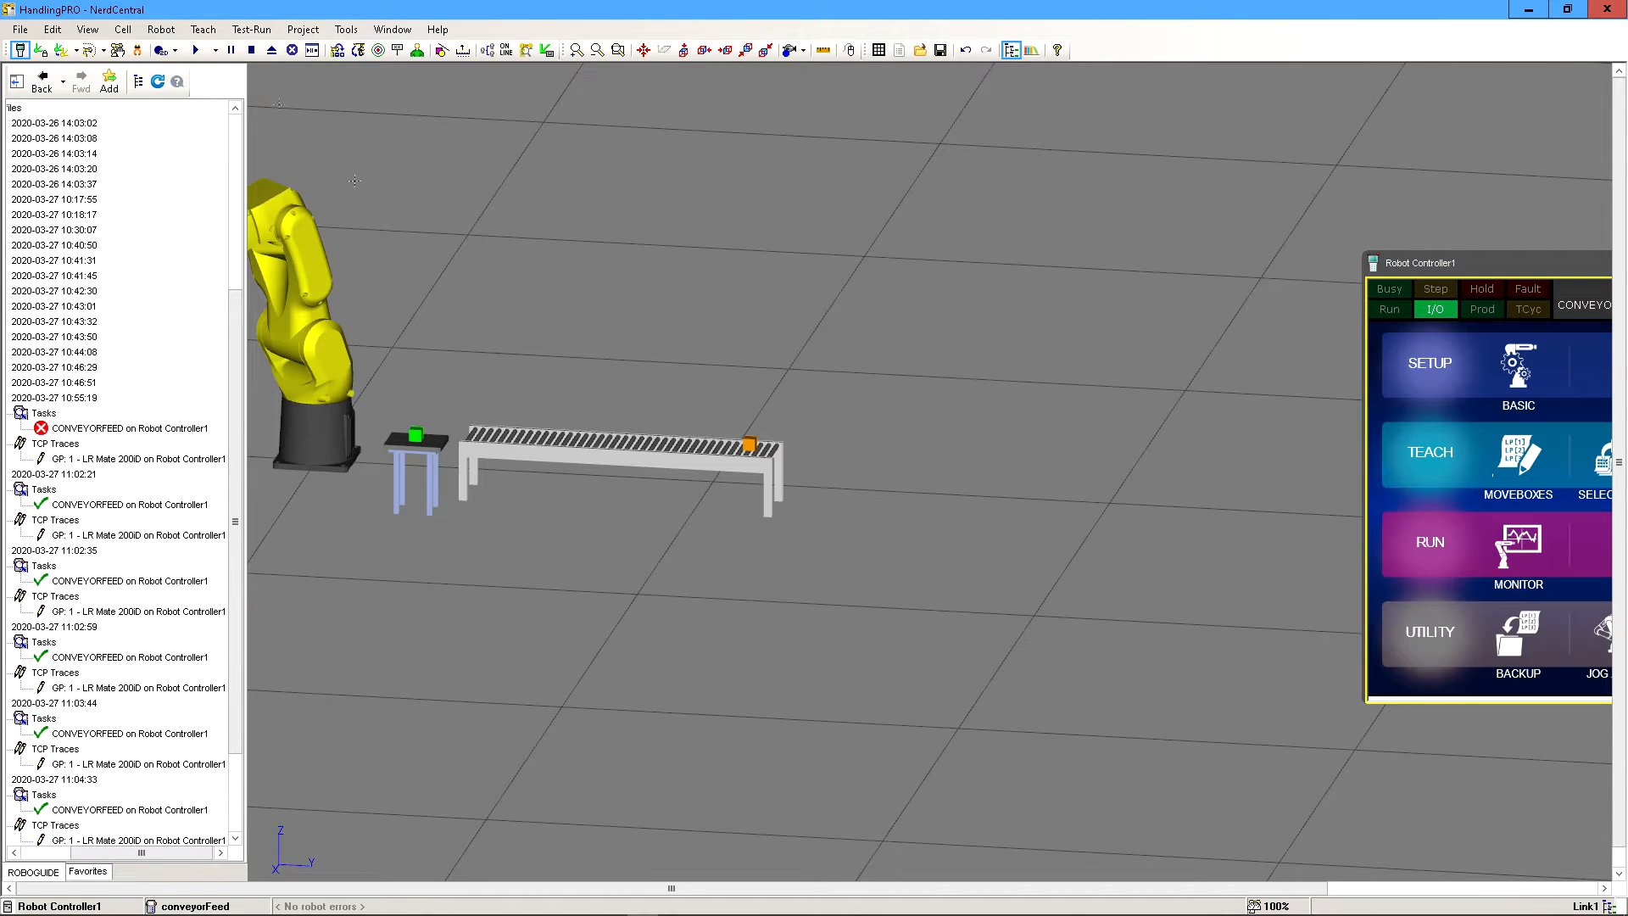
# - Reopen the box link's motion settings, adjust its speed, apply the change and run the simulation again
pyautogui.doubleClick(750, 446)
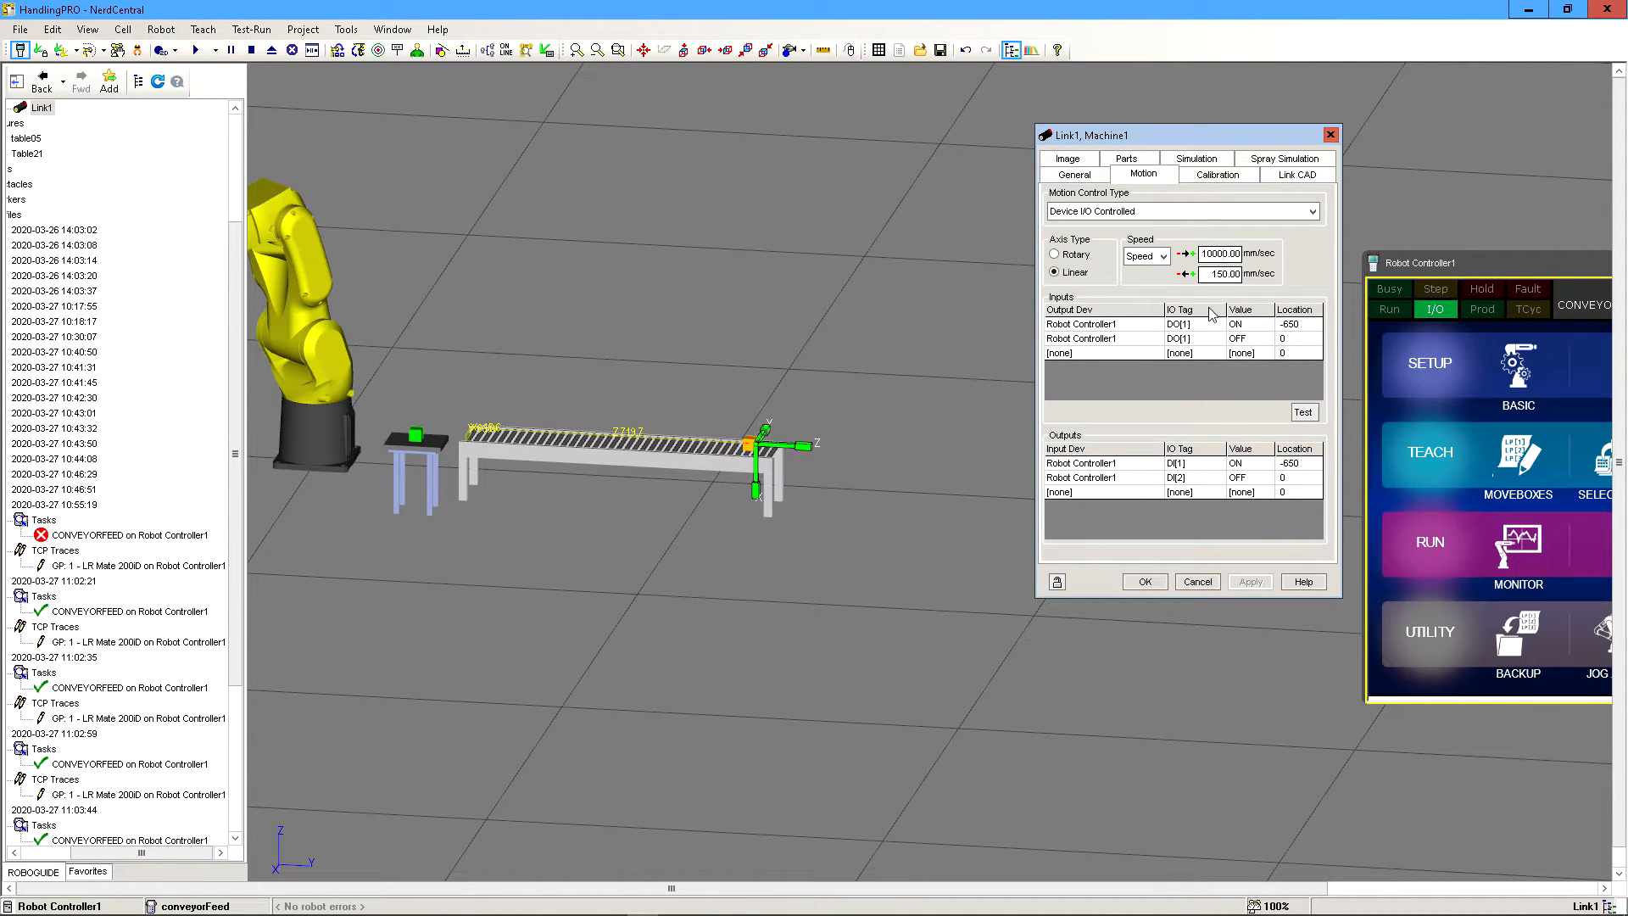
pyautogui.write('00')
pyautogui.click(1248, 582)
pyautogui.click(1145, 581)
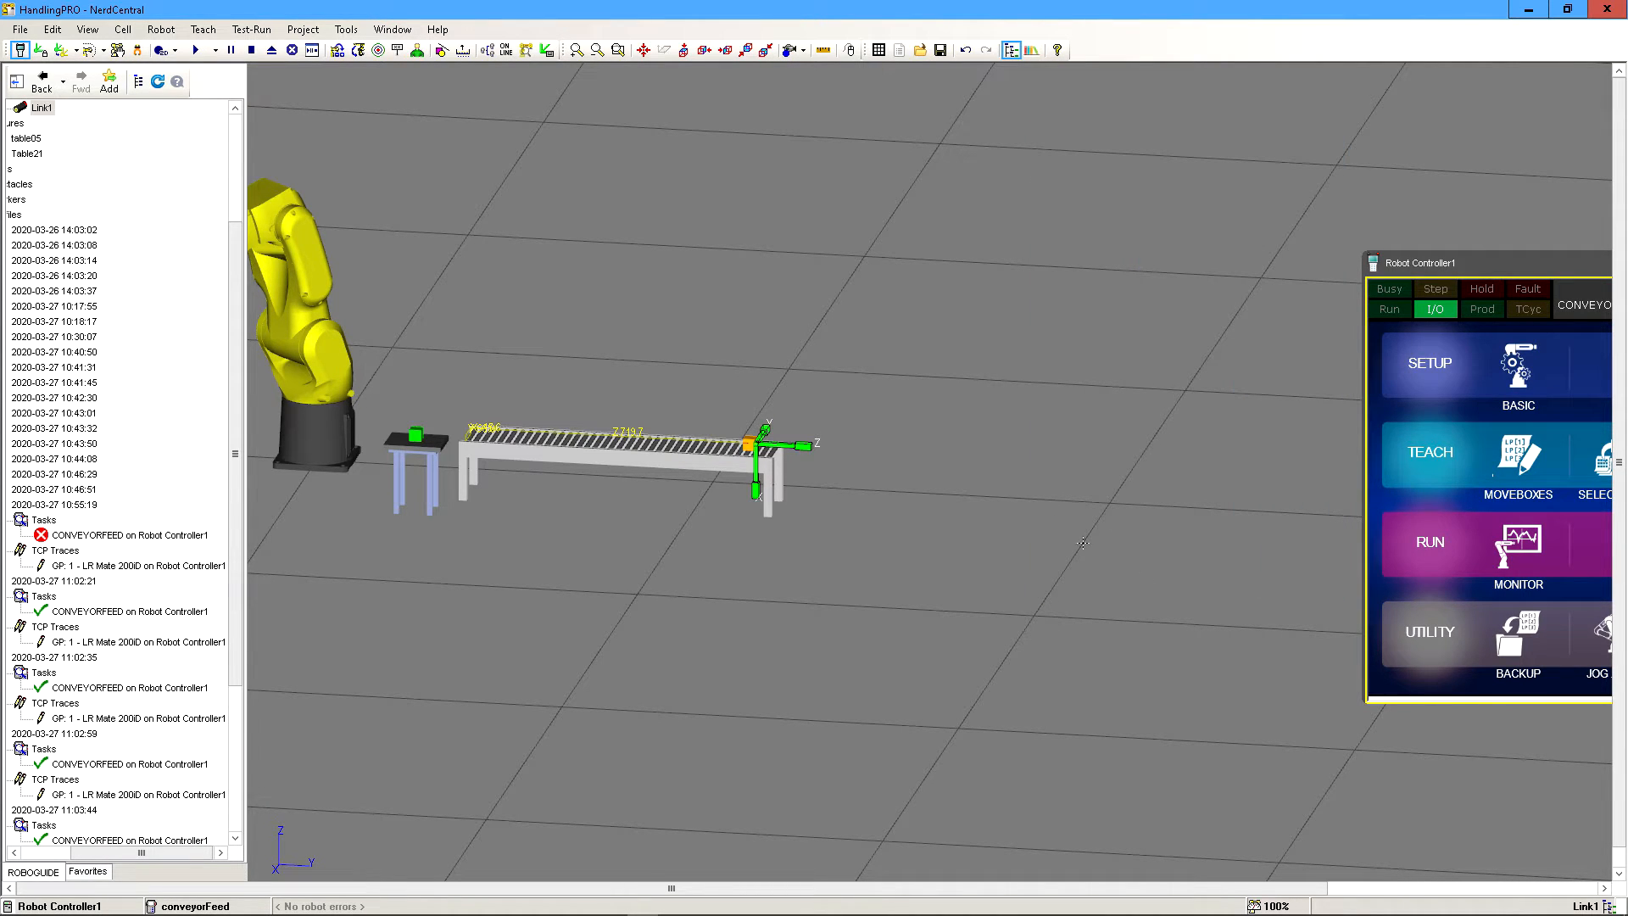
pyautogui.click(195, 50)
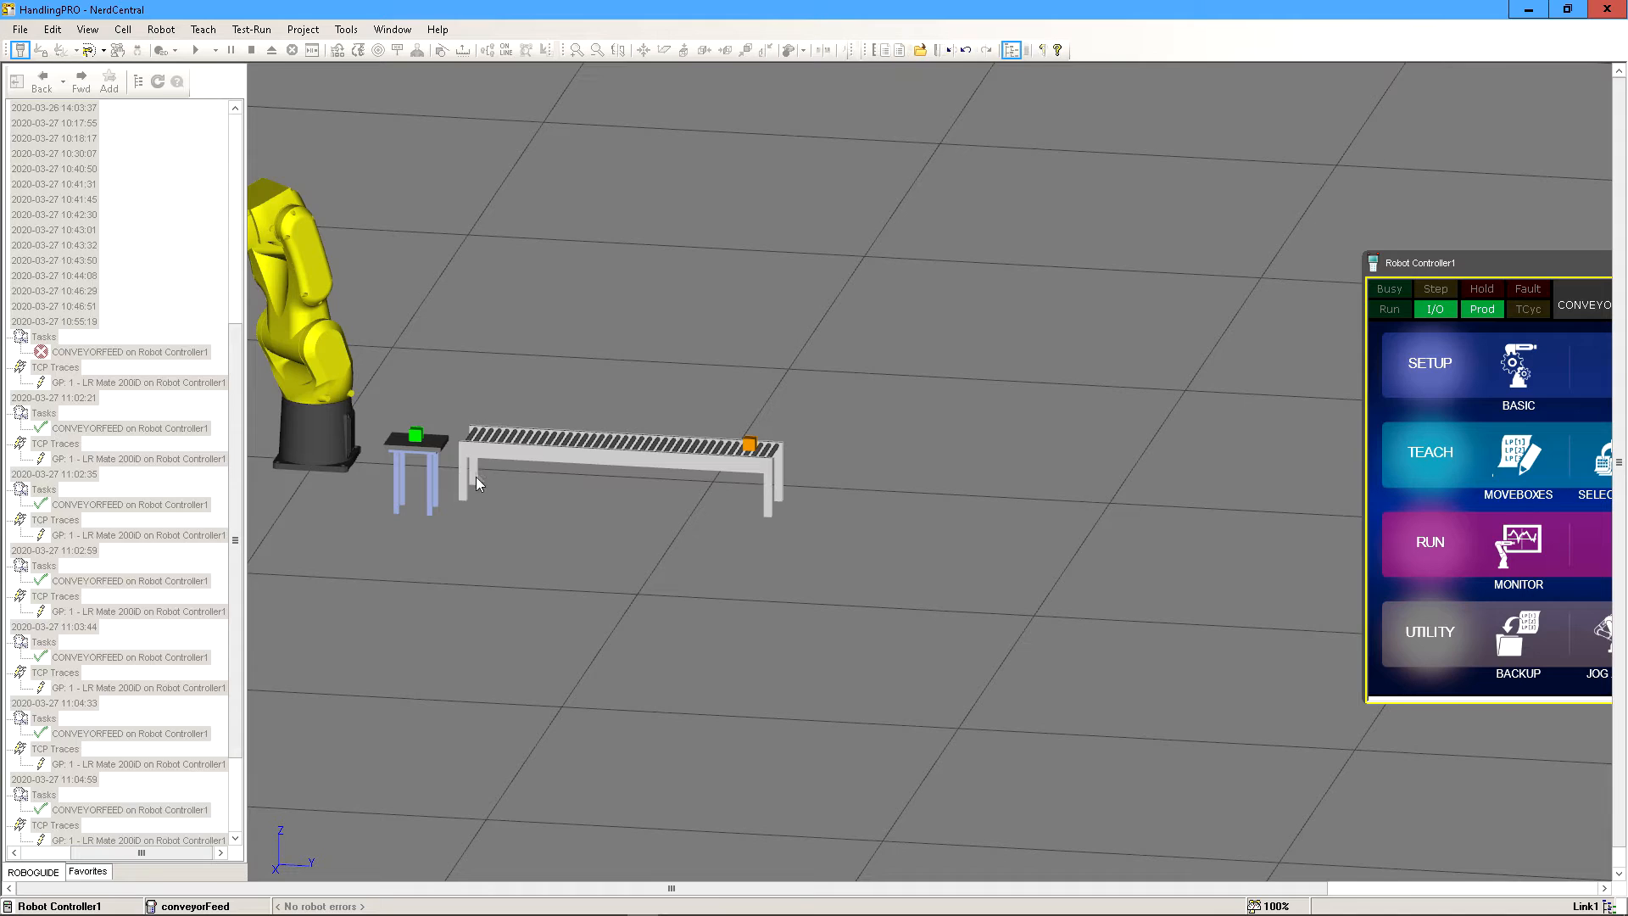
# - Run the simulation and examine the box link's travel along the conveyor in a side view
pyautogui.scroll(-3, 622, 439)
pyautogui.moveTo(528, 374); pyautogui.dragTo(752, 421, button='middle')
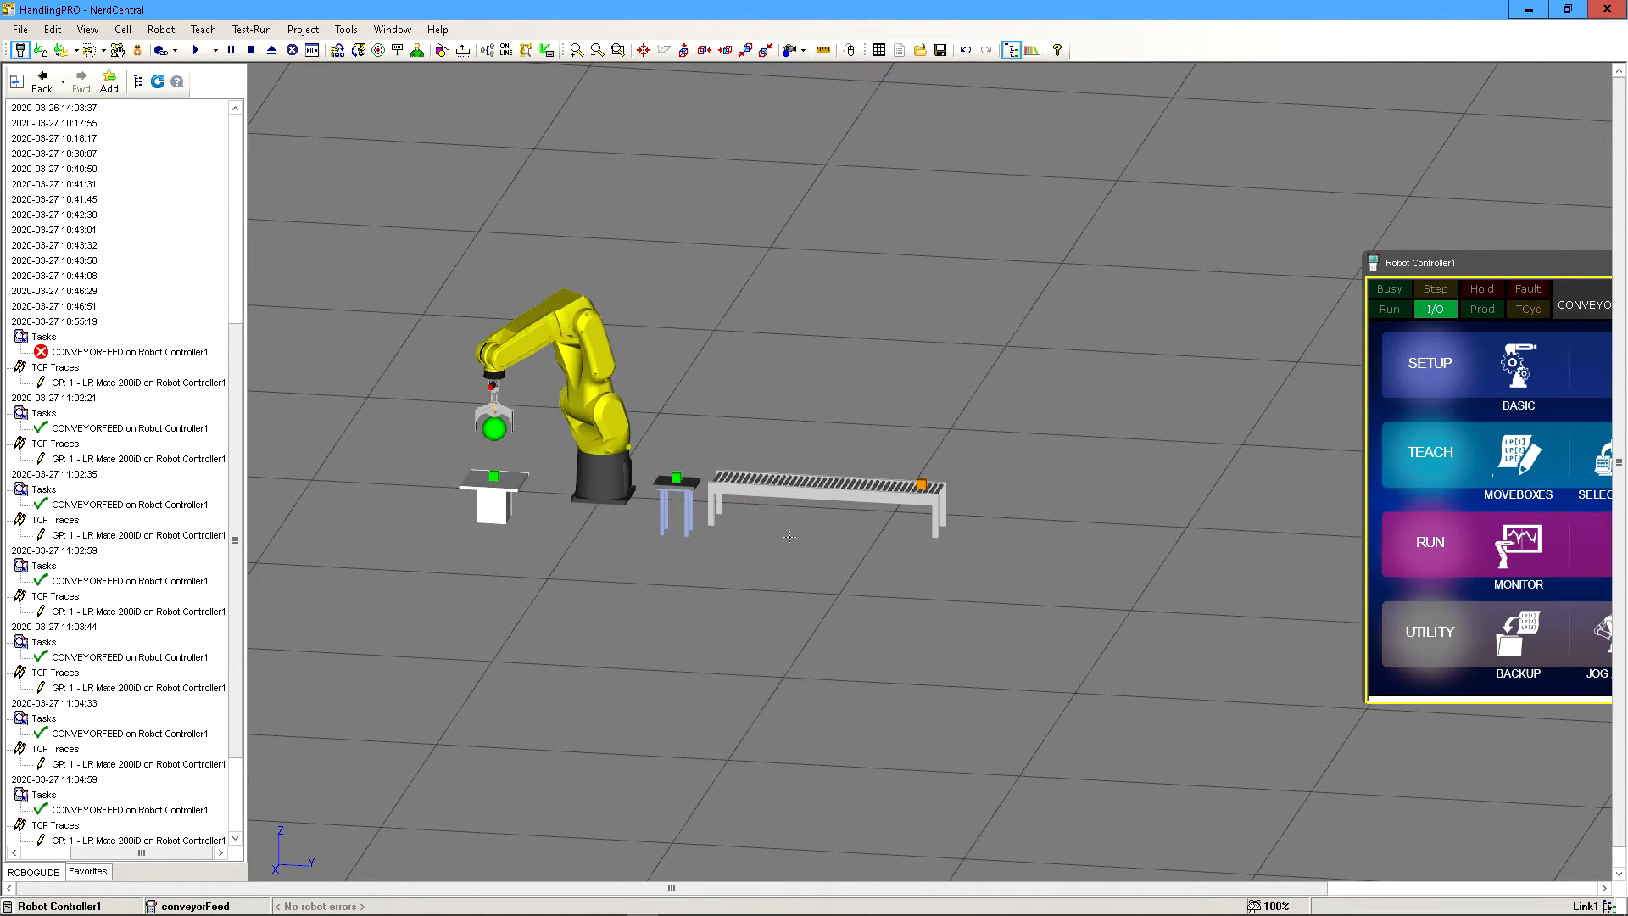
pyautogui.click(726, 486)
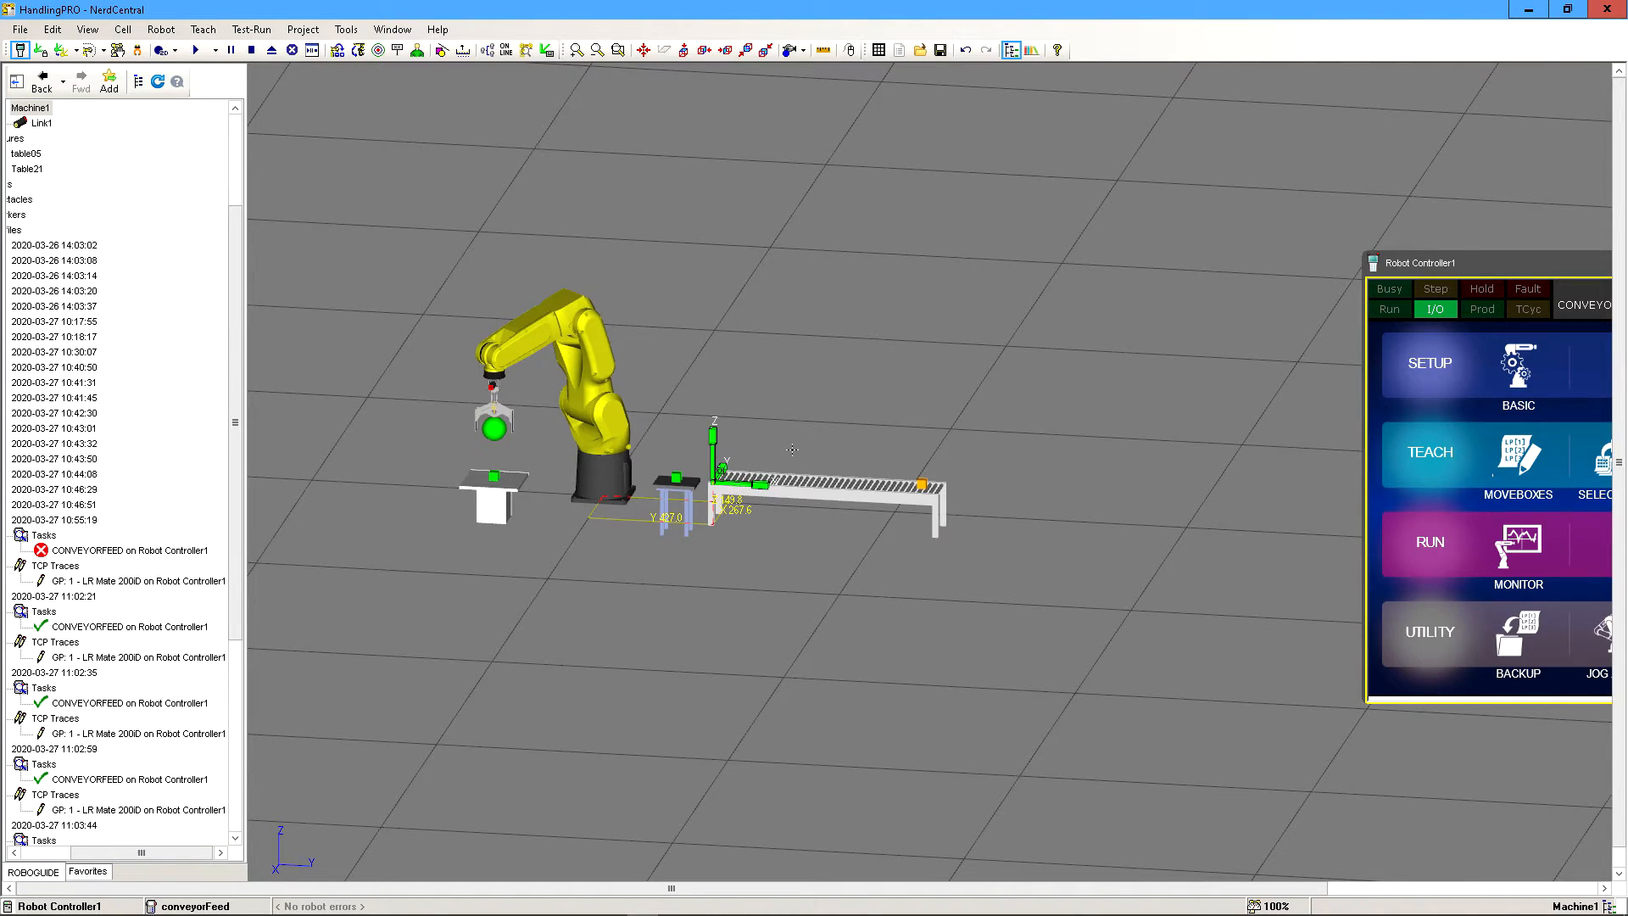
pyautogui.moveTo(748, 461); pyautogui.dragTo(724, 455, button='right')
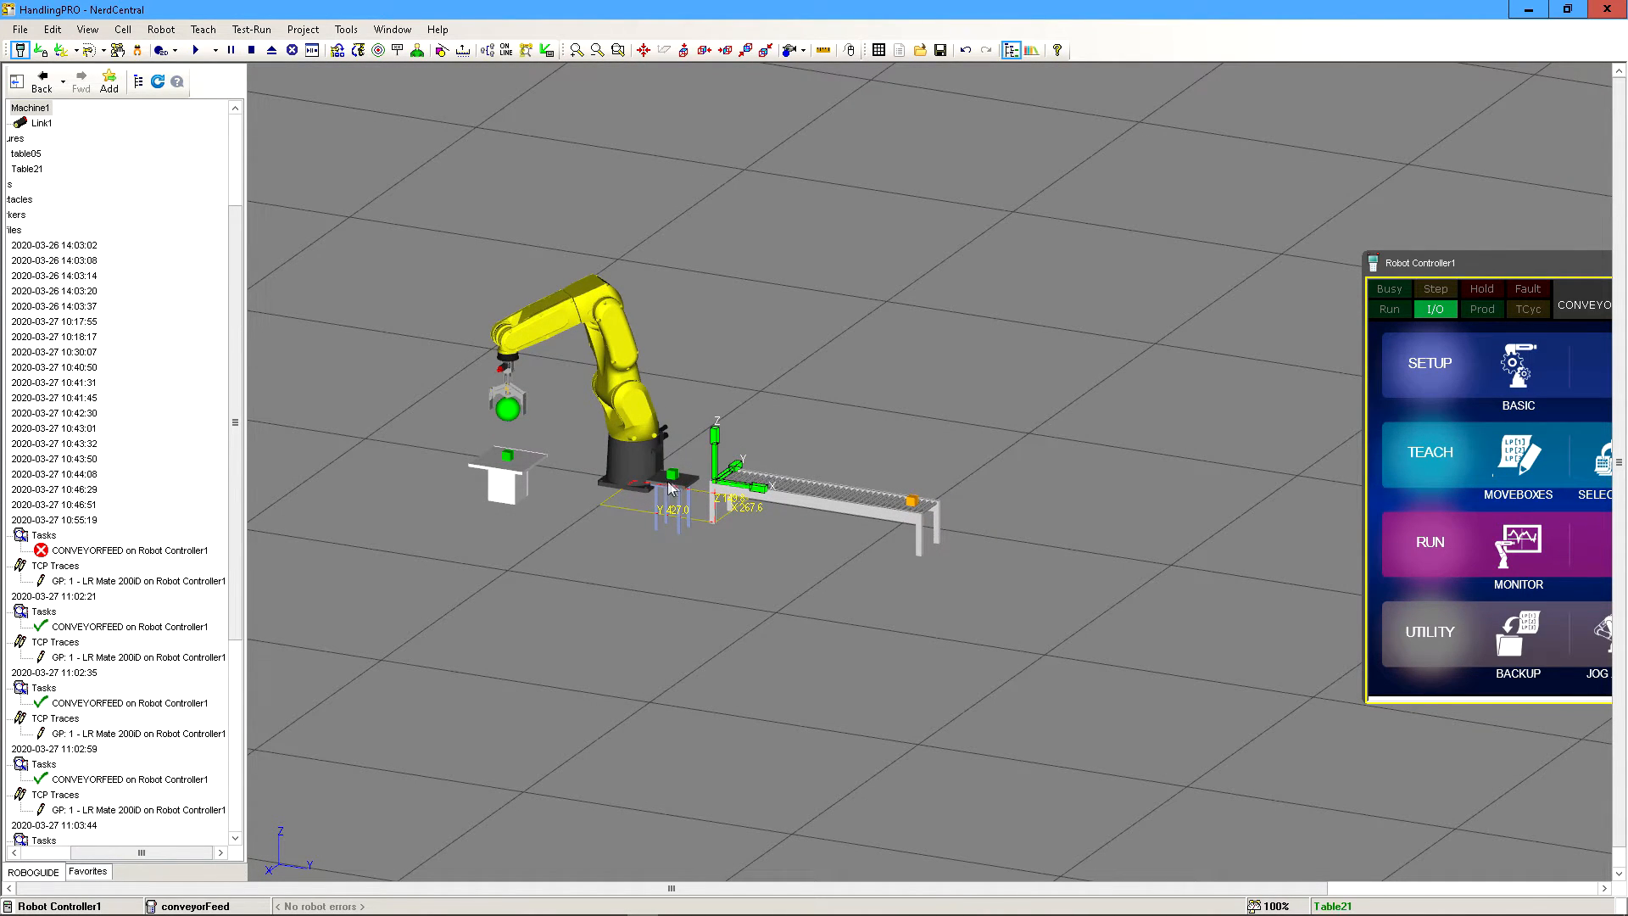
pyautogui.moveTo(736, 424); pyautogui.dragTo(850, 459, button='right')
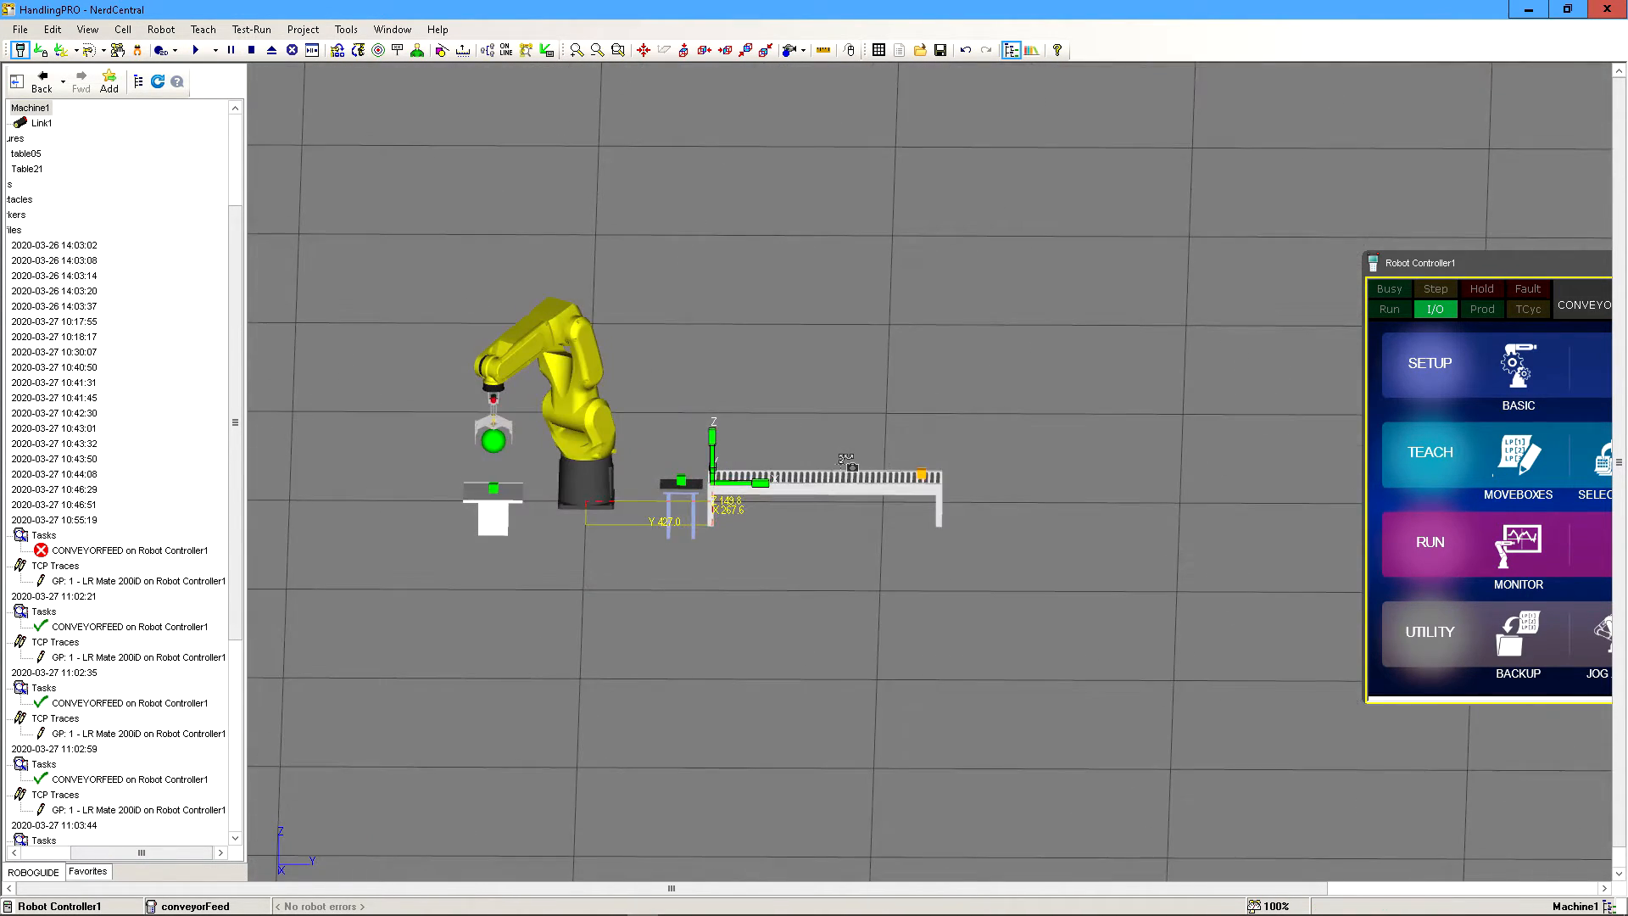
pyautogui.scroll(5, 764, 463)
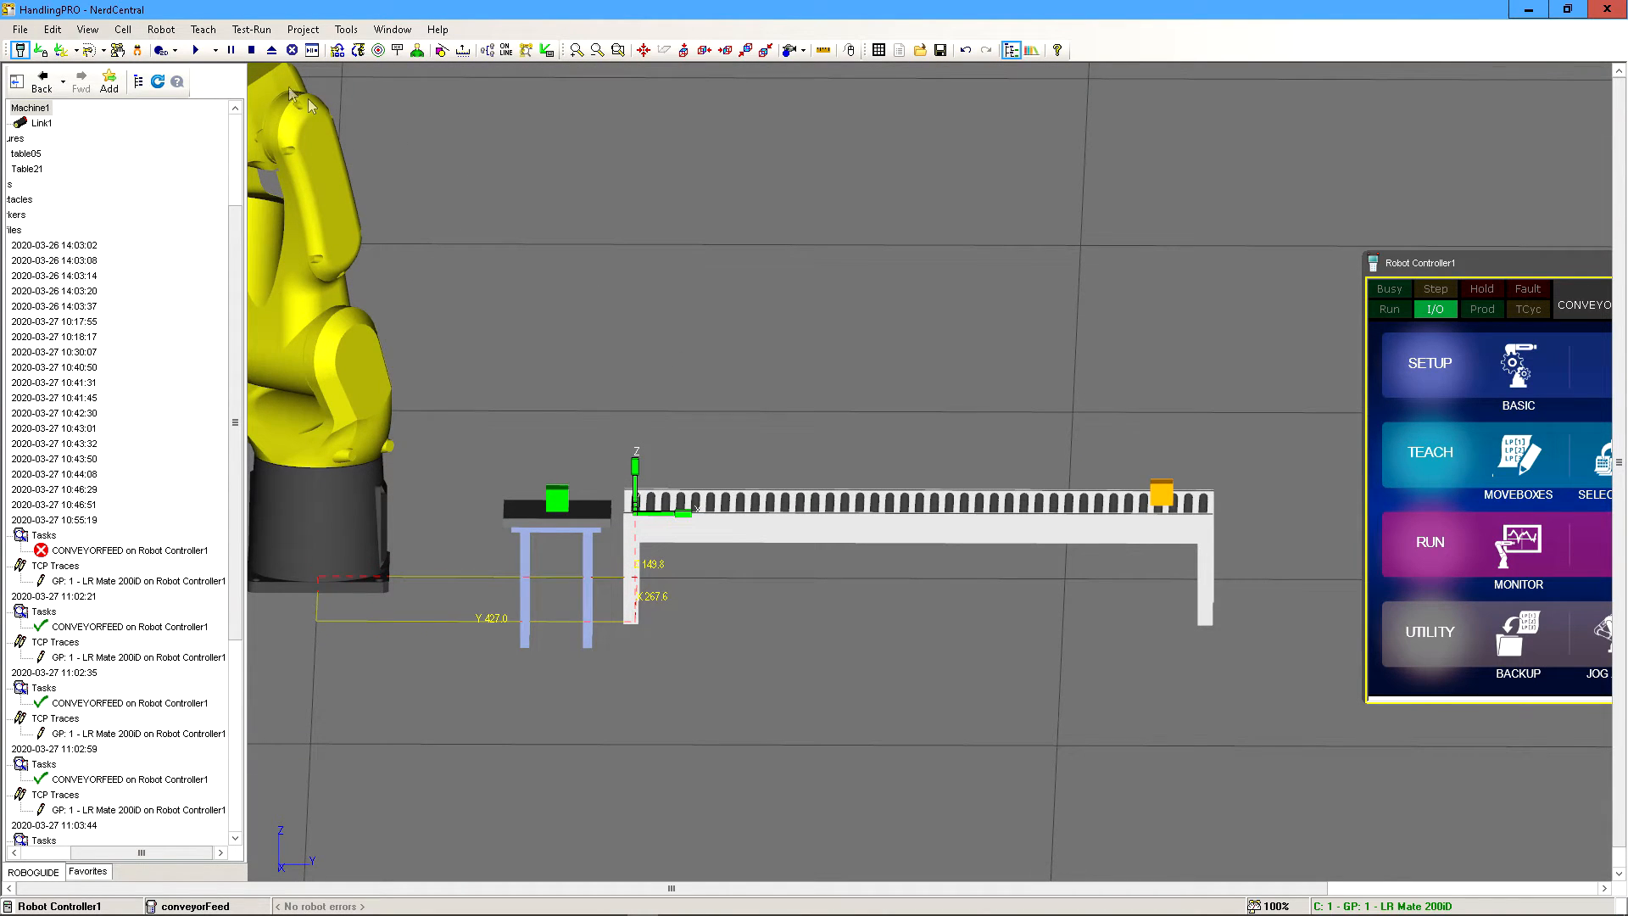
pyautogui.click(197, 50)
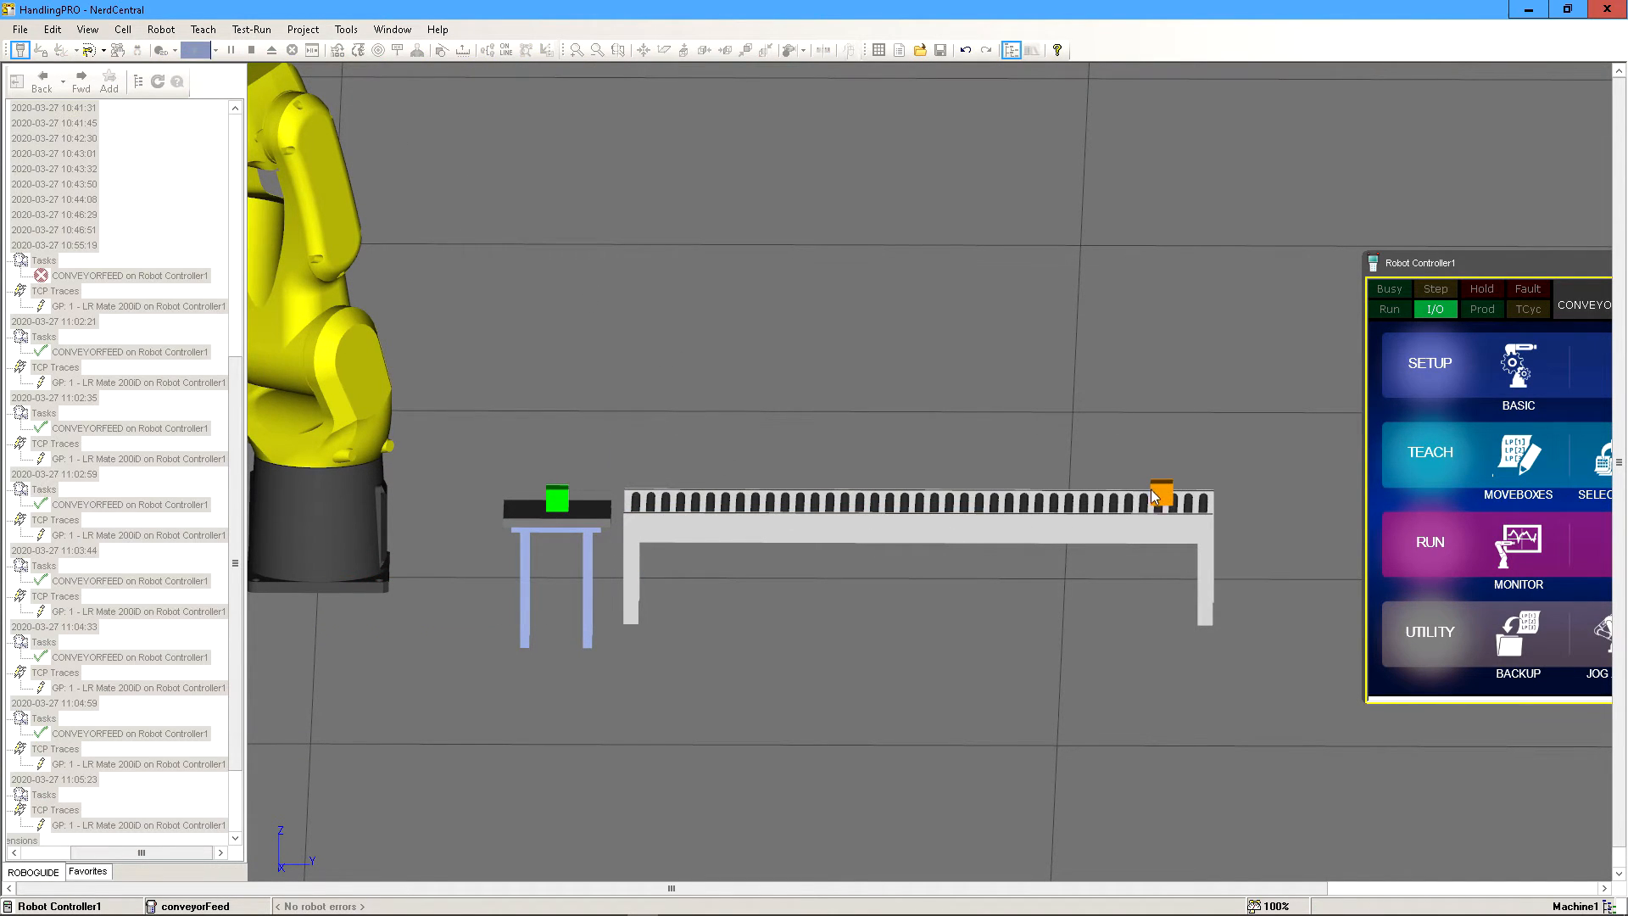
pyautogui.scroll(3, 717, 562)
pyautogui.moveTo(716, 563); pyautogui.dragTo(715, 562, button='right')
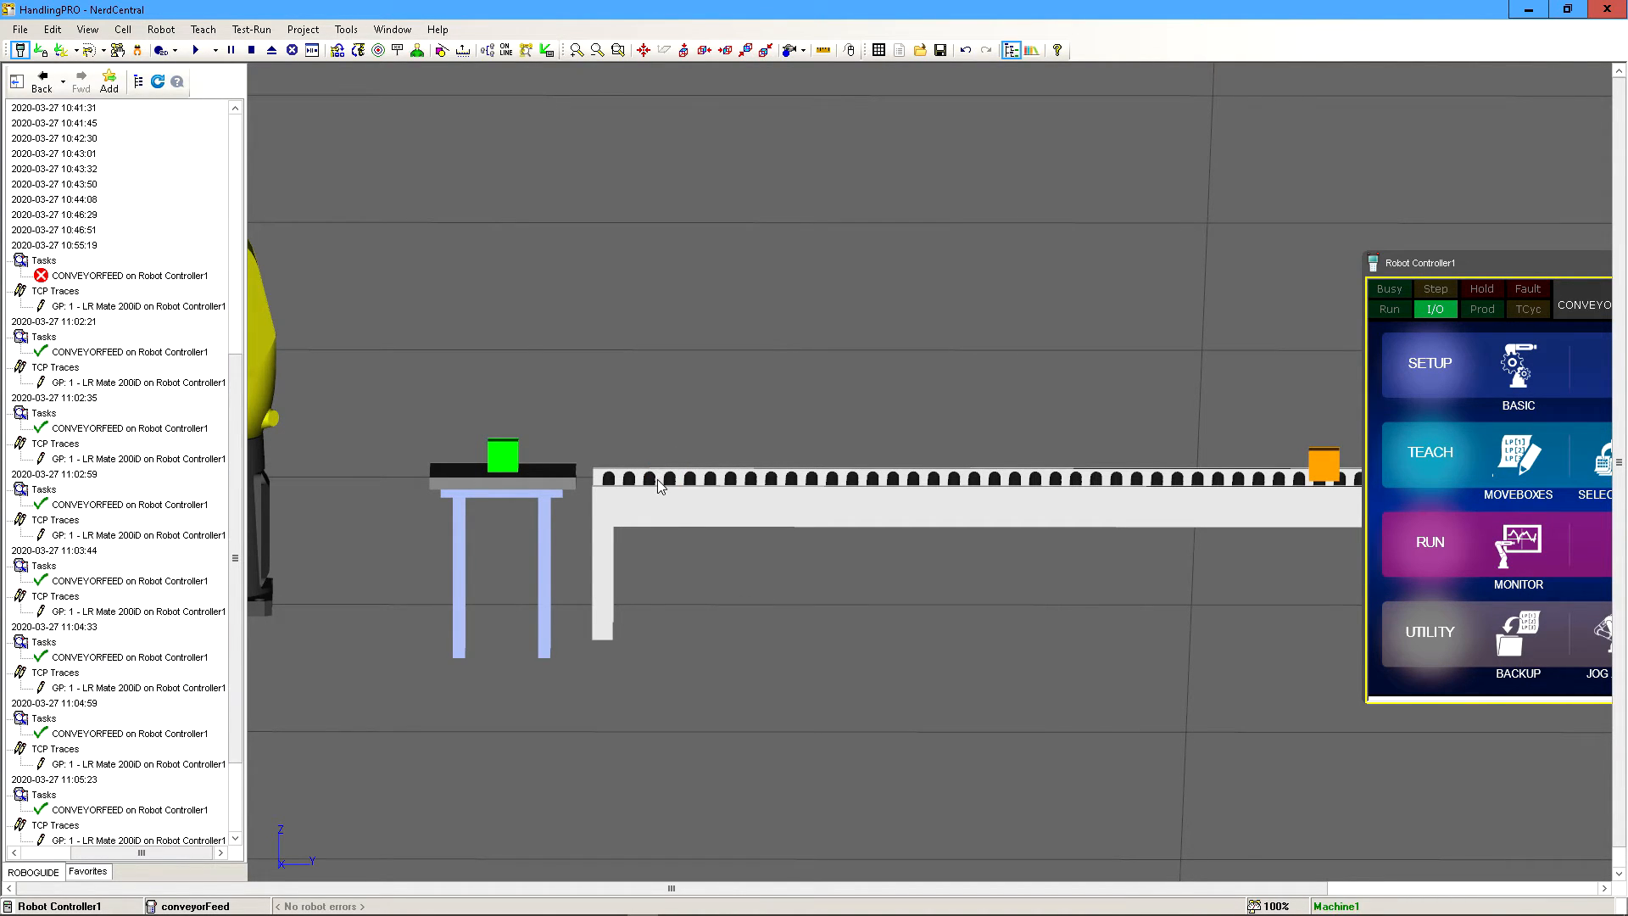
# - Assign Part1 to the conveyor machine and apply the change
pyautogui.doubleClick(660, 484)
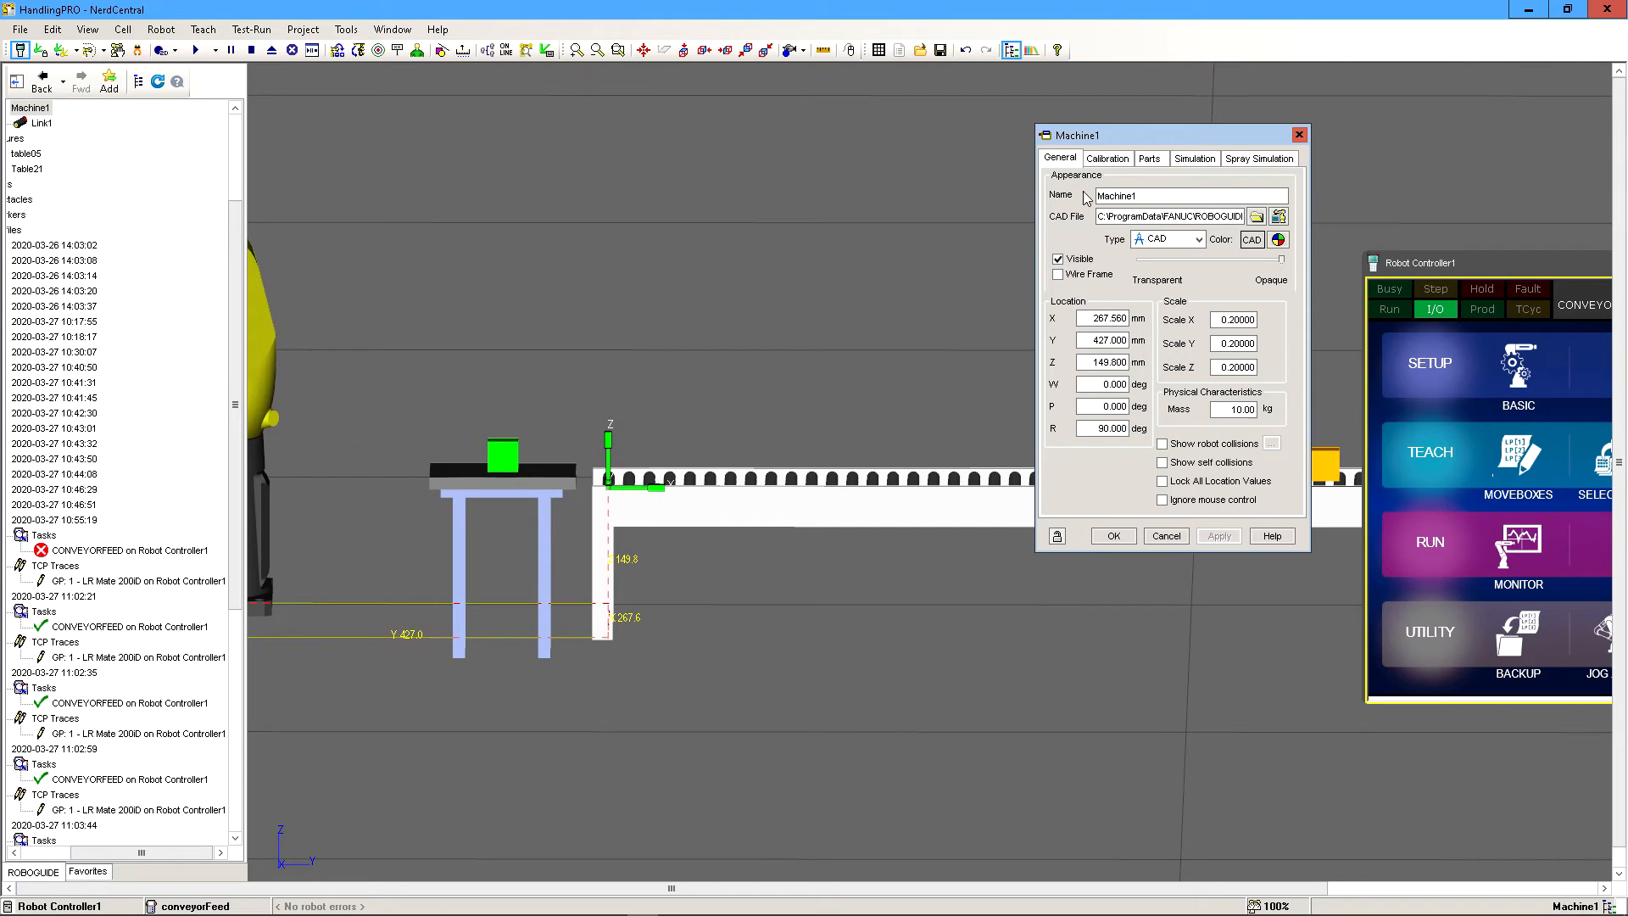
pyautogui.click(1149, 159)
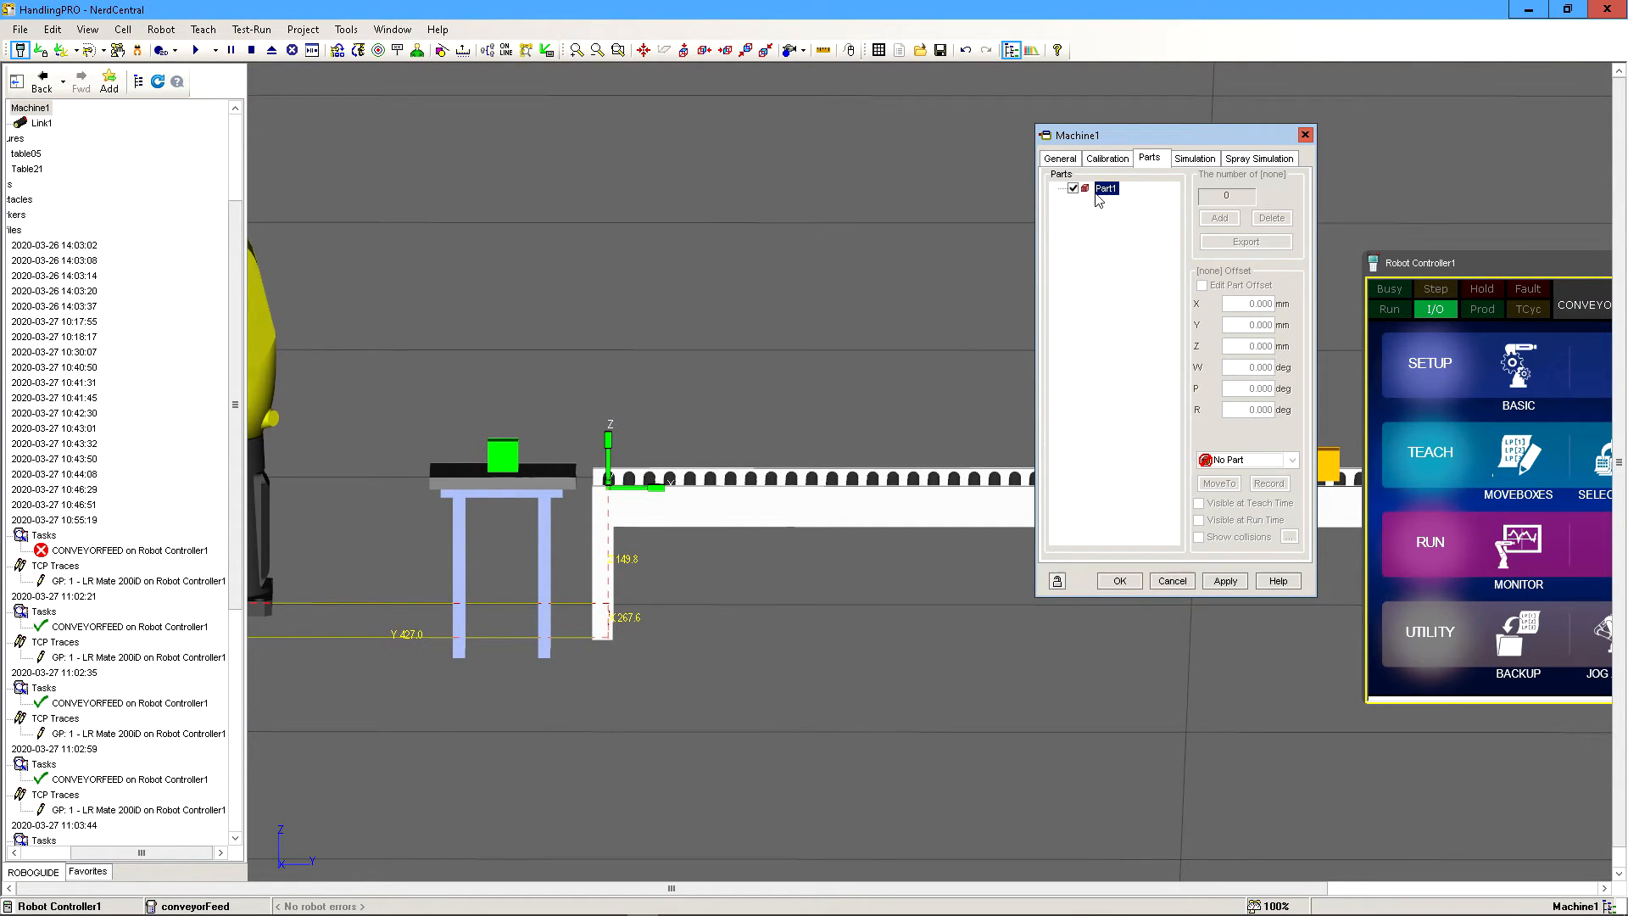
pyautogui.click(1224, 582)
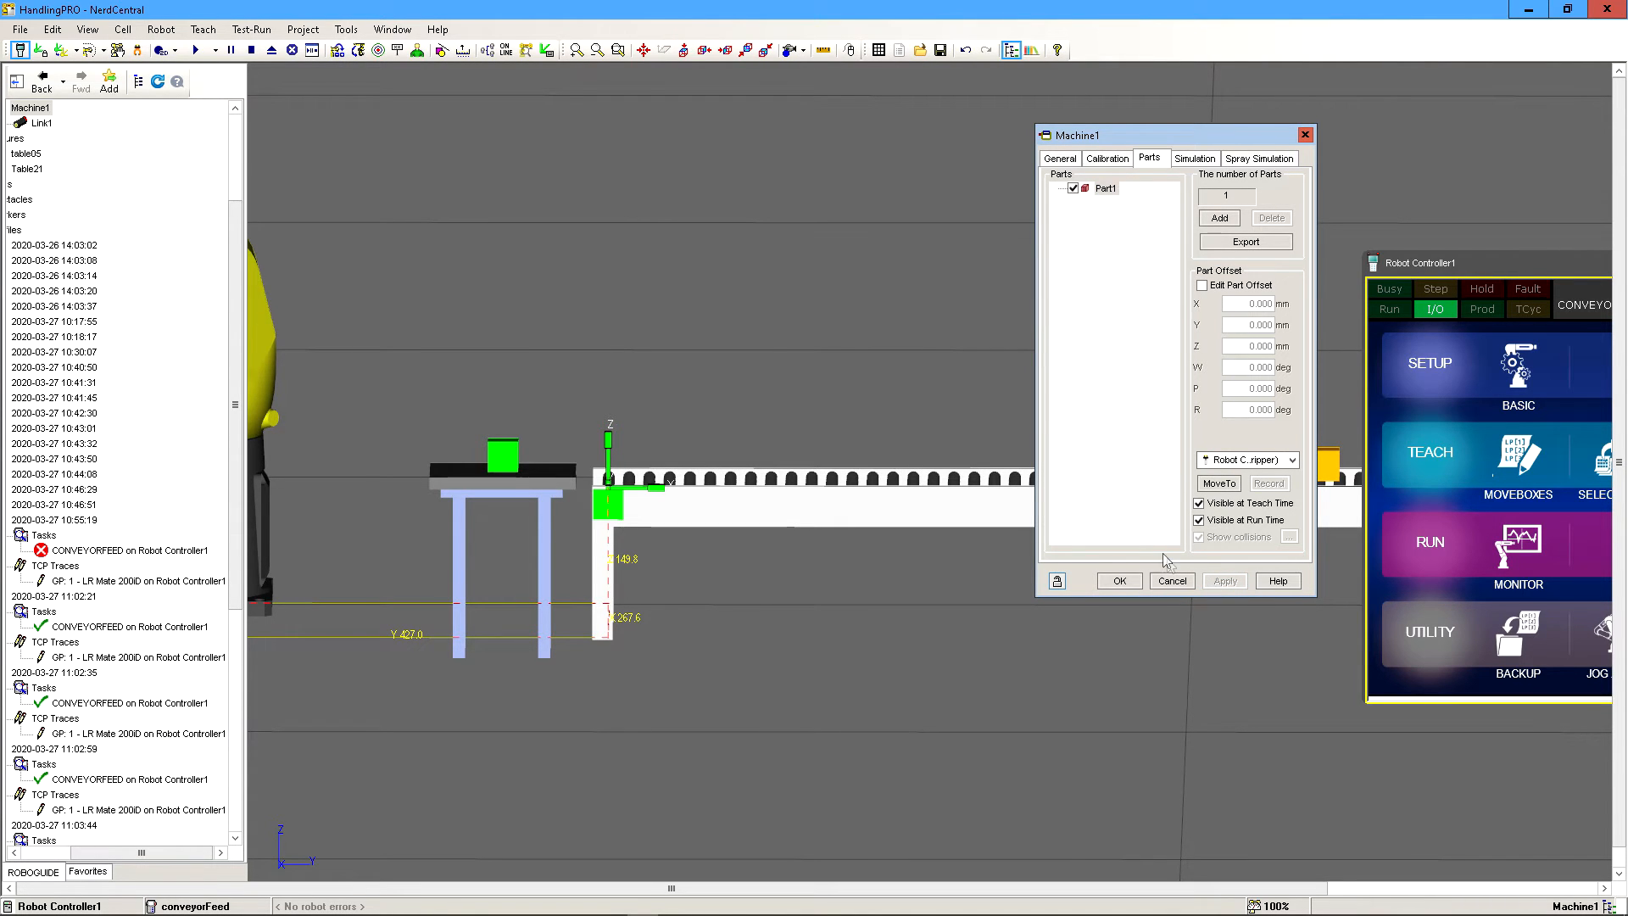
# - Enable part offset editing and move Part1 above the conveyor's near end, at about X 47.6, Y 56 and Z 35.8 mm
pyautogui.click(1223, 289)
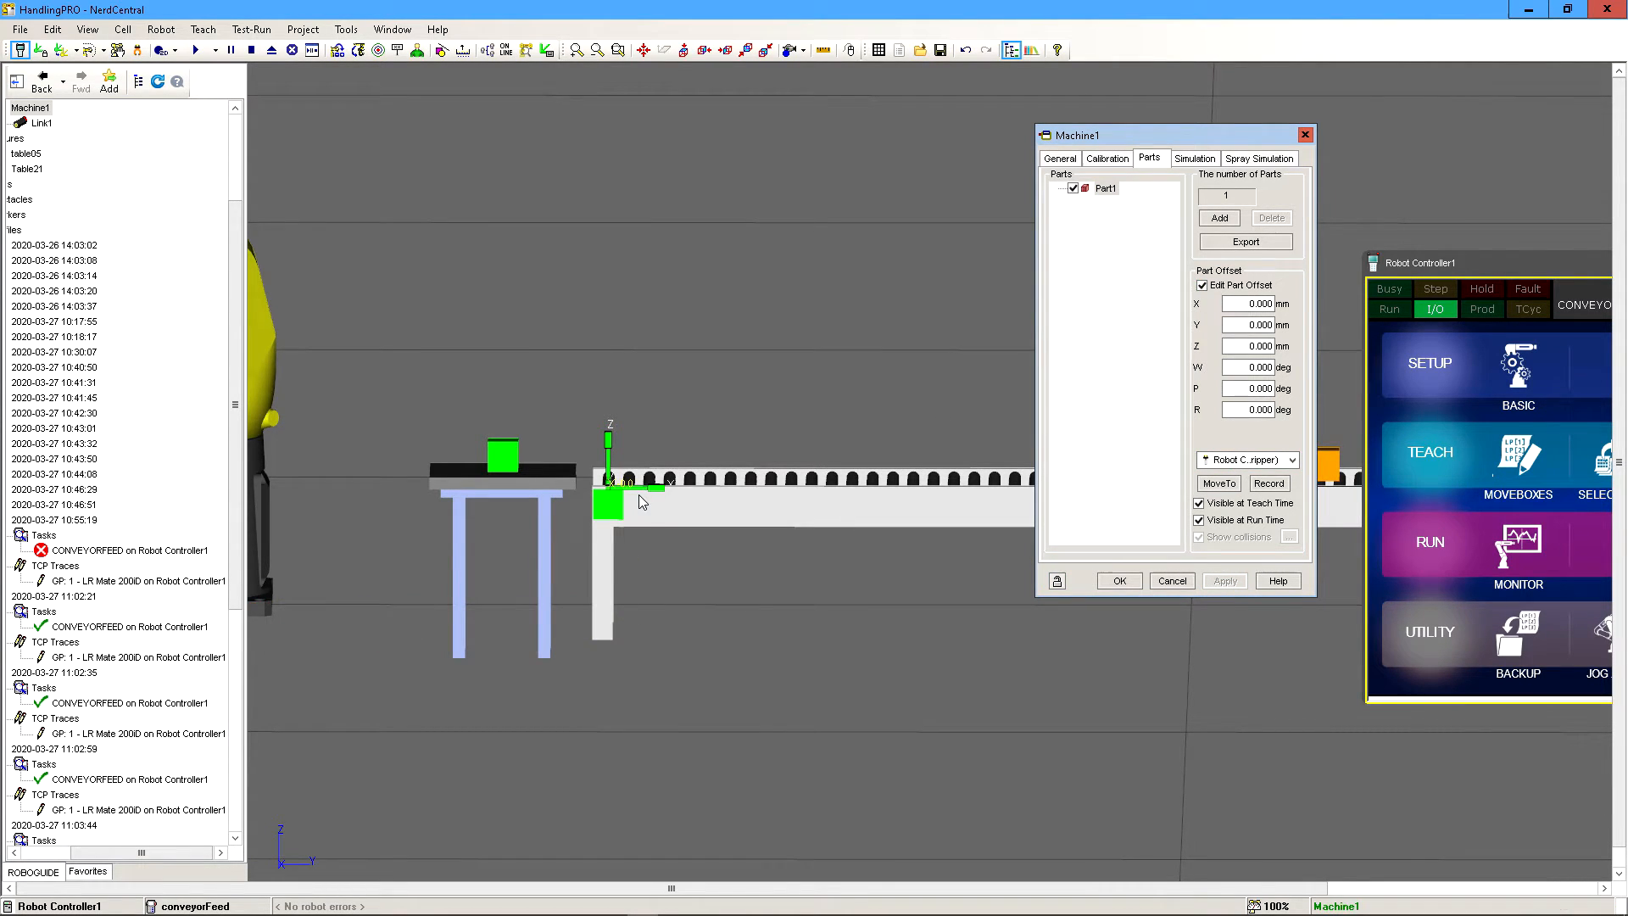
pyautogui.scroll(3, 638, 495)
pyautogui.scroll(-3, 644, 482)
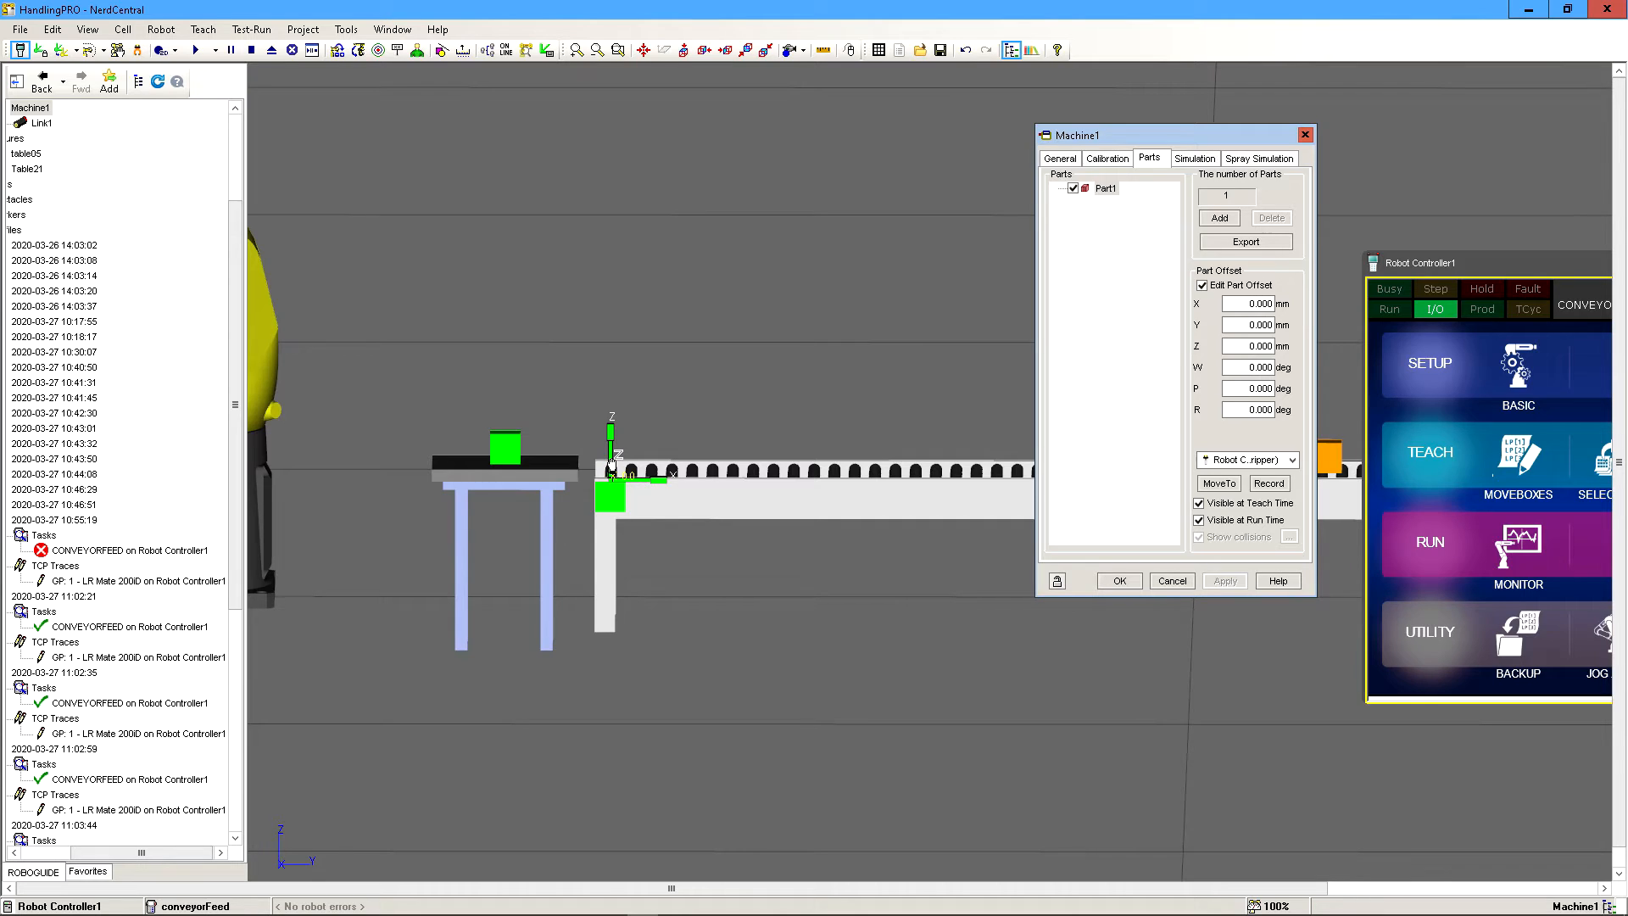
pyautogui.click(613, 435)
pyautogui.moveTo(614, 435); pyautogui.dragTo(685, 447)
pyautogui.moveTo(767, 473); pyautogui.dragTo(543, 471, button='right')
pyautogui.moveTo(683, 449); pyautogui.dragTo(740, 450)
pyautogui.moveTo(741, 451); pyautogui.dragTo(698, 476, button='right')
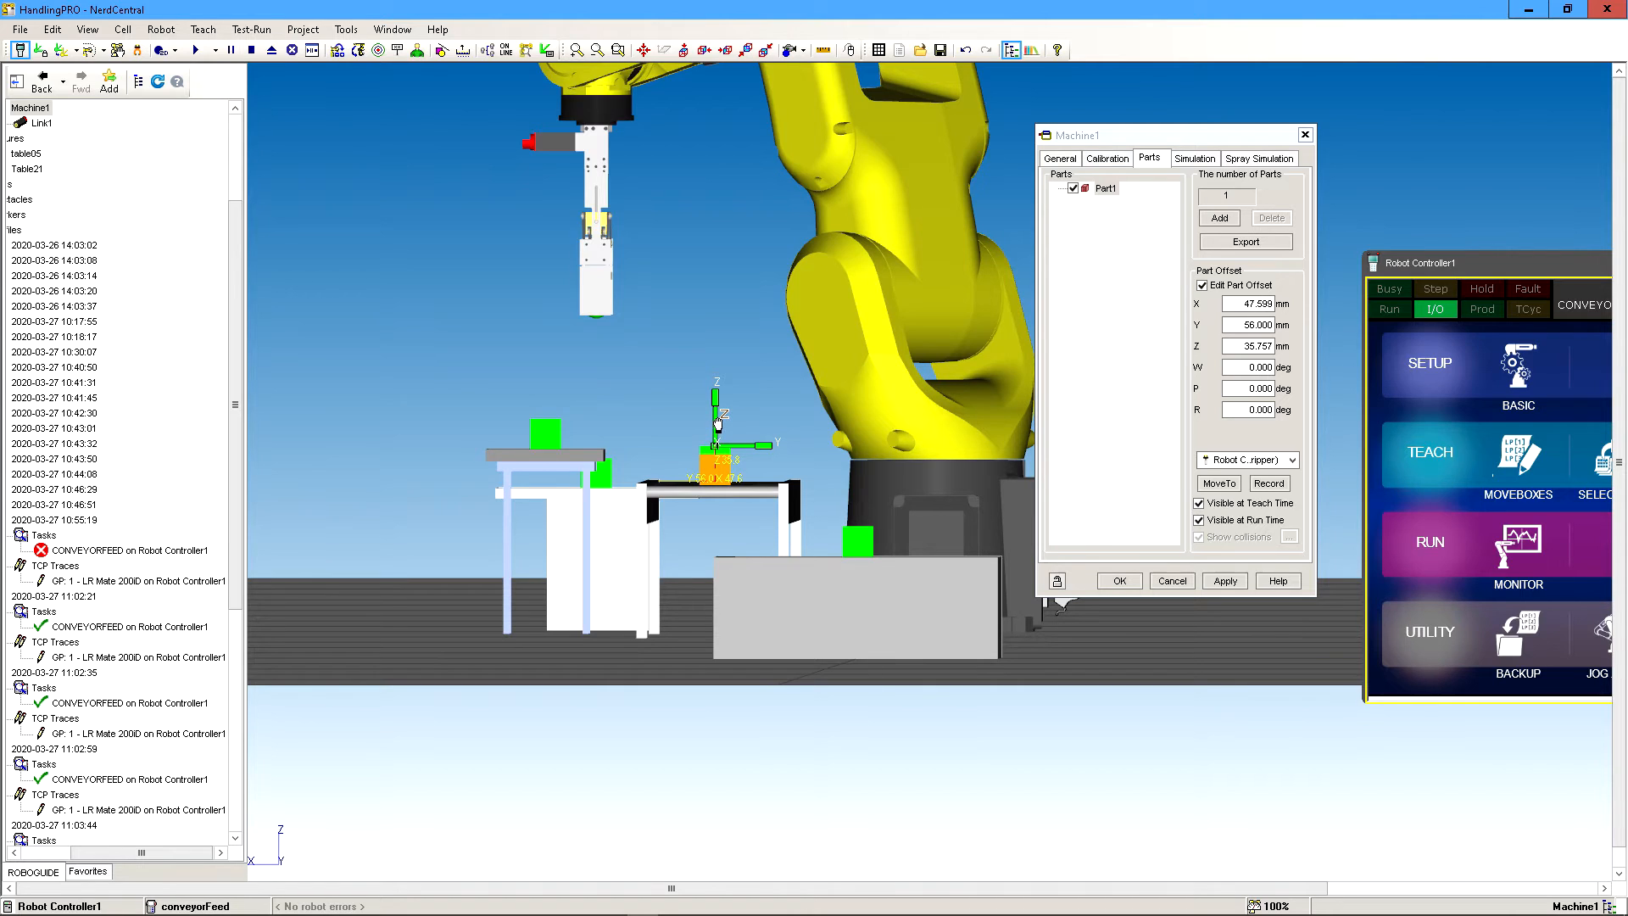
# - Lower Part1 onto the conveyor rollers by adjusting its Z offset to about 30.4 mm, and apply the offset
pyautogui.moveTo(718, 424); pyautogui.dragTo(718, 438)
pyautogui.moveTo(718, 441); pyautogui.dragTo(884, 535, button='right')
pyautogui.scroll(4, 746, 509)
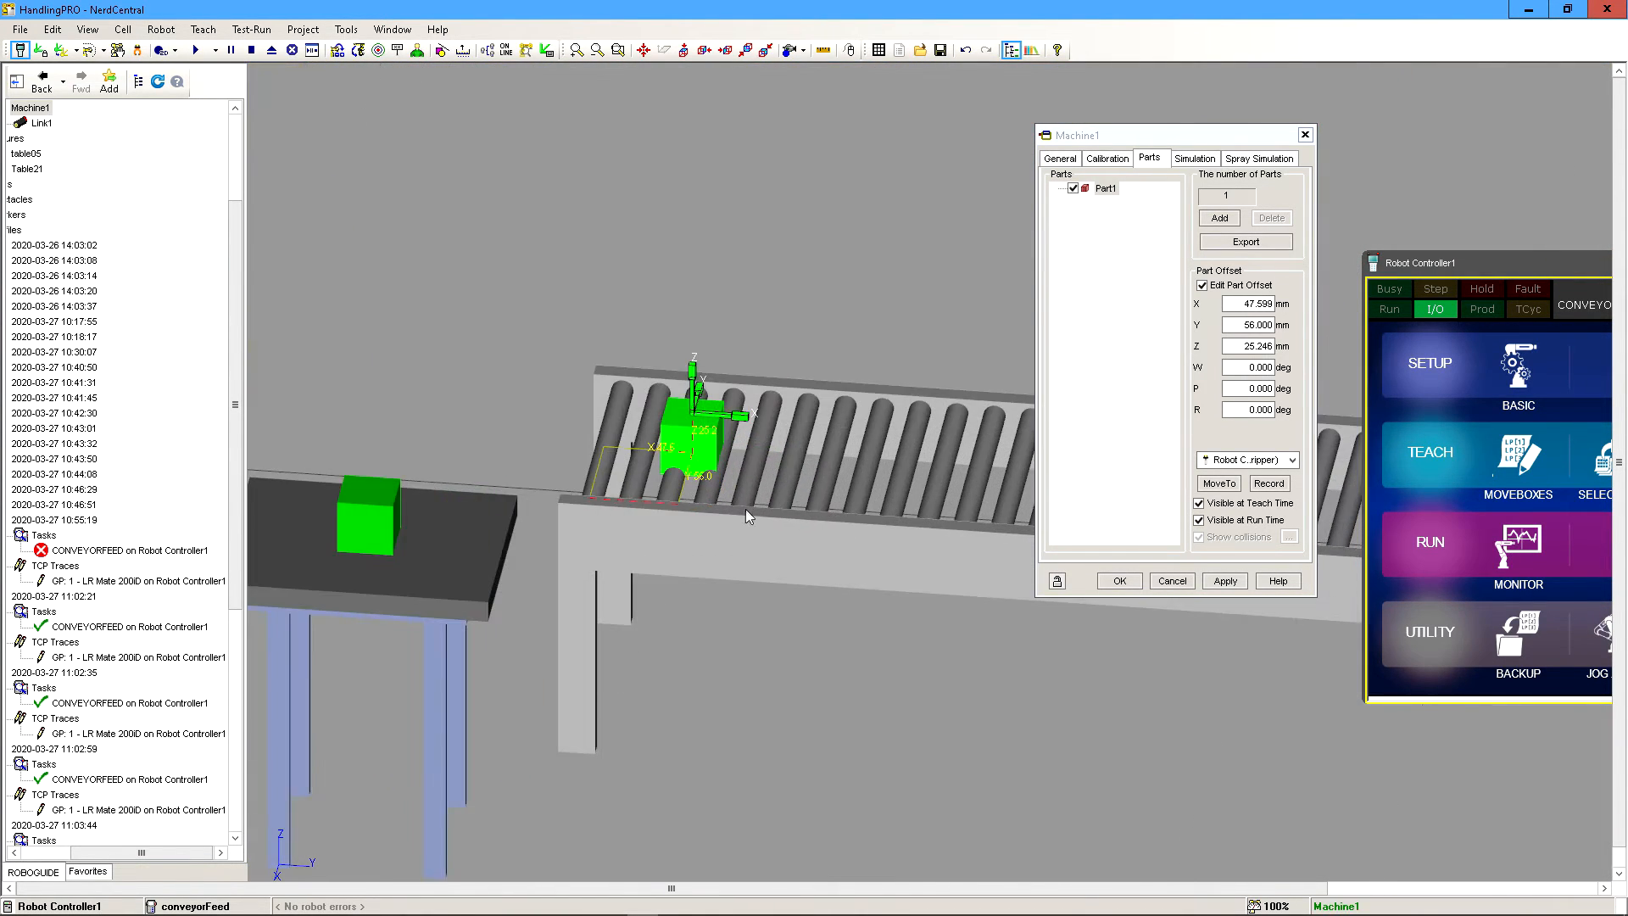
pyautogui.moveTo(746, 509); pyautogui.dragTo(725, 450, button='right')
pyautogui.moveTo(691, 388); pyautogui.dragTo(692, 380)
pyautogui.moveTo(692, 397); pyautogui.dragTo(696, 383, button='right')
pyautogui.moveTo(695, 381); pyautogui.dragTo(695, 379)
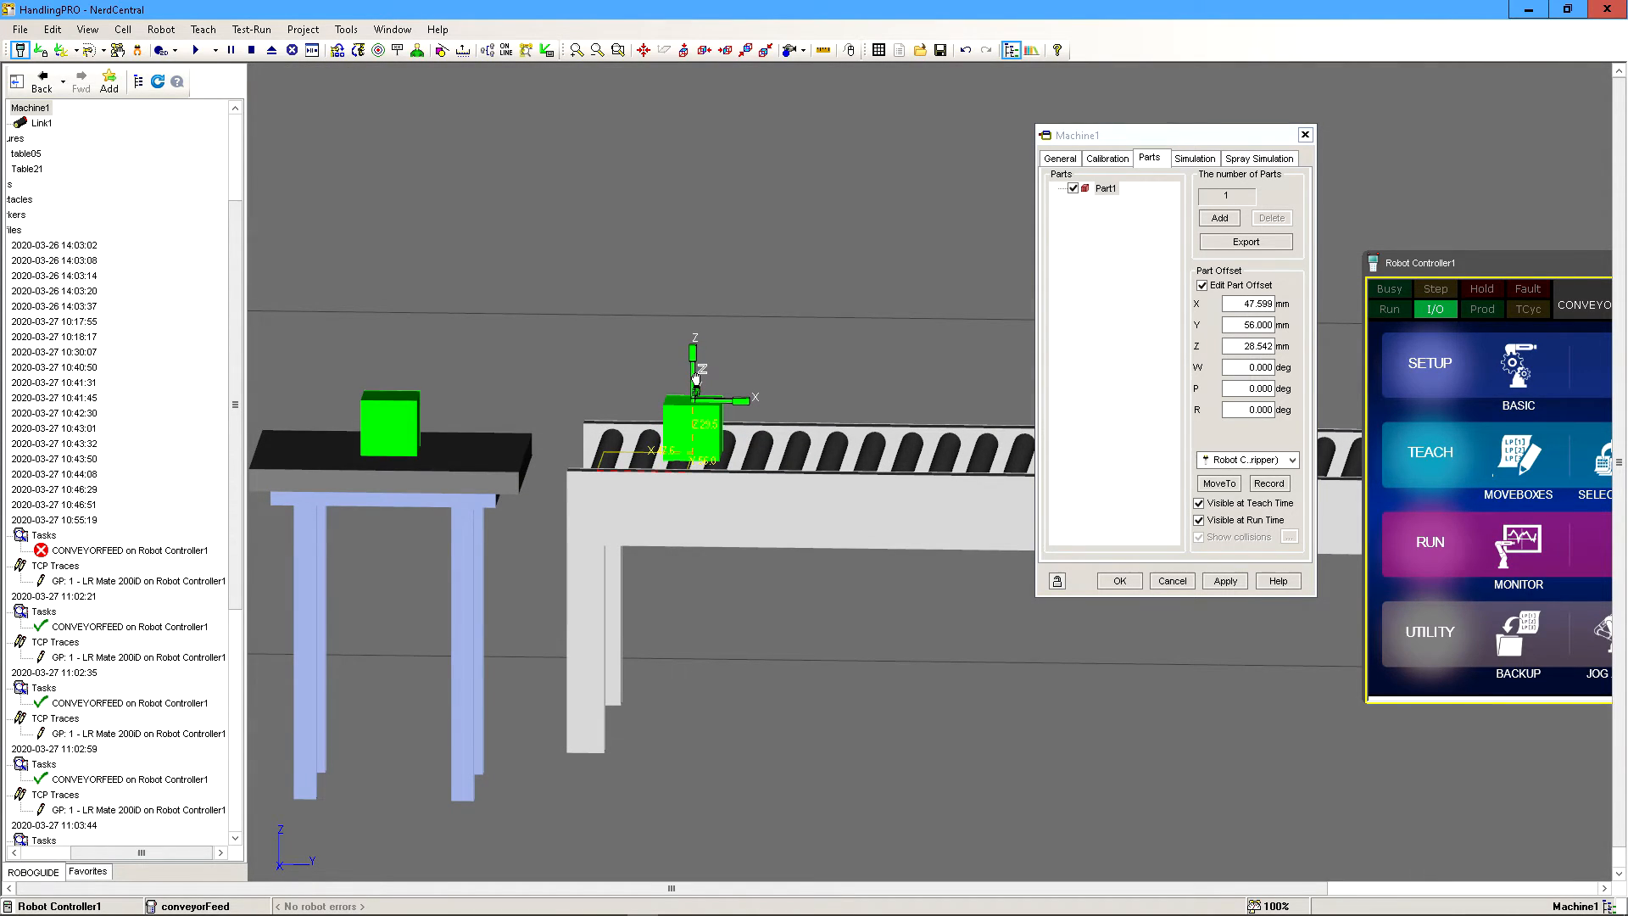
pyautogui.scroll(4, 695, 365)
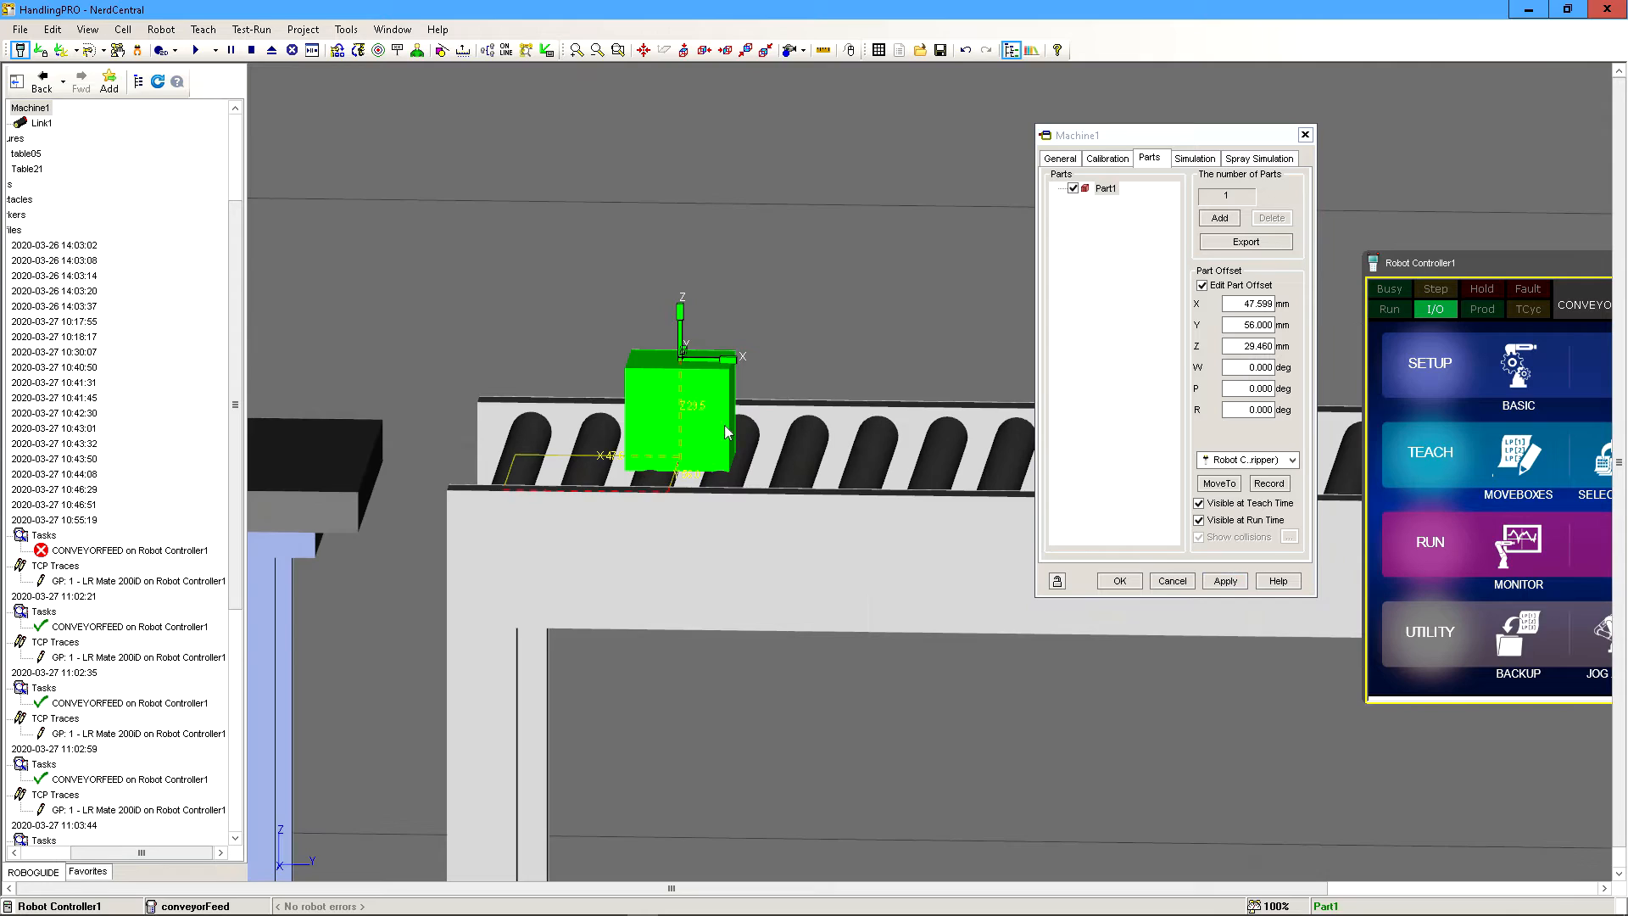
pyautogui.moveTo(681, 347); pyautogui.dragTo(681, 345)
pyautogui.moveTo(734, 411); pyautogui.dragTo(747, 450, button='right')
pyautogui.click(1227, 584)
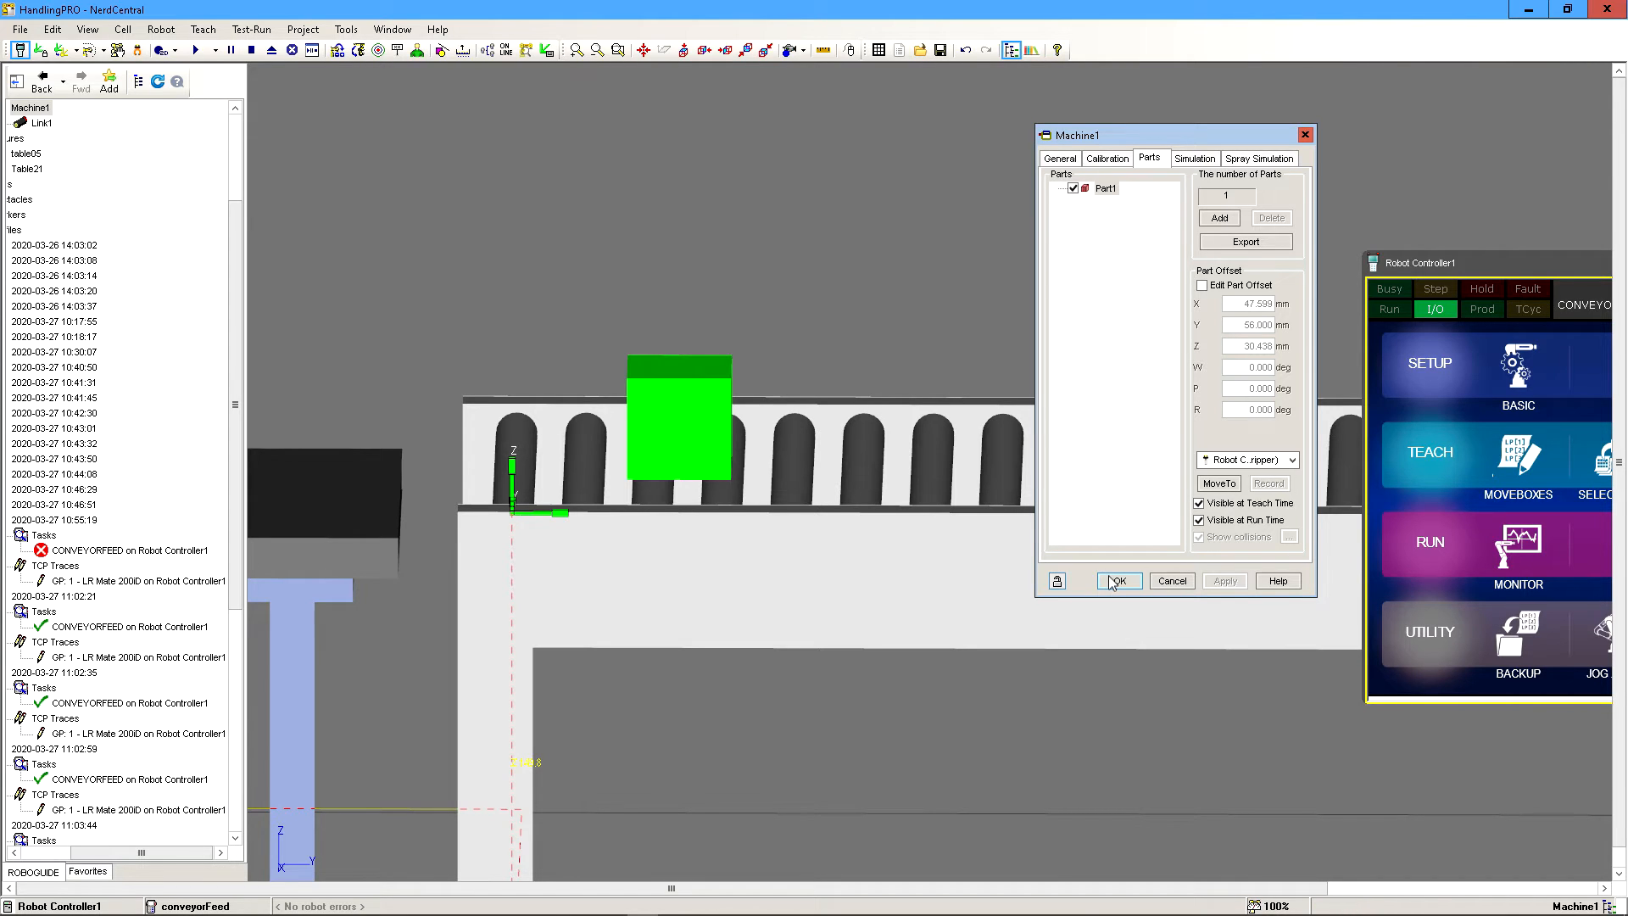
# - Run the simulation and compare the box link's stopping position with Part1 at the conveyor's near end
pyautogui.click(195, 51)
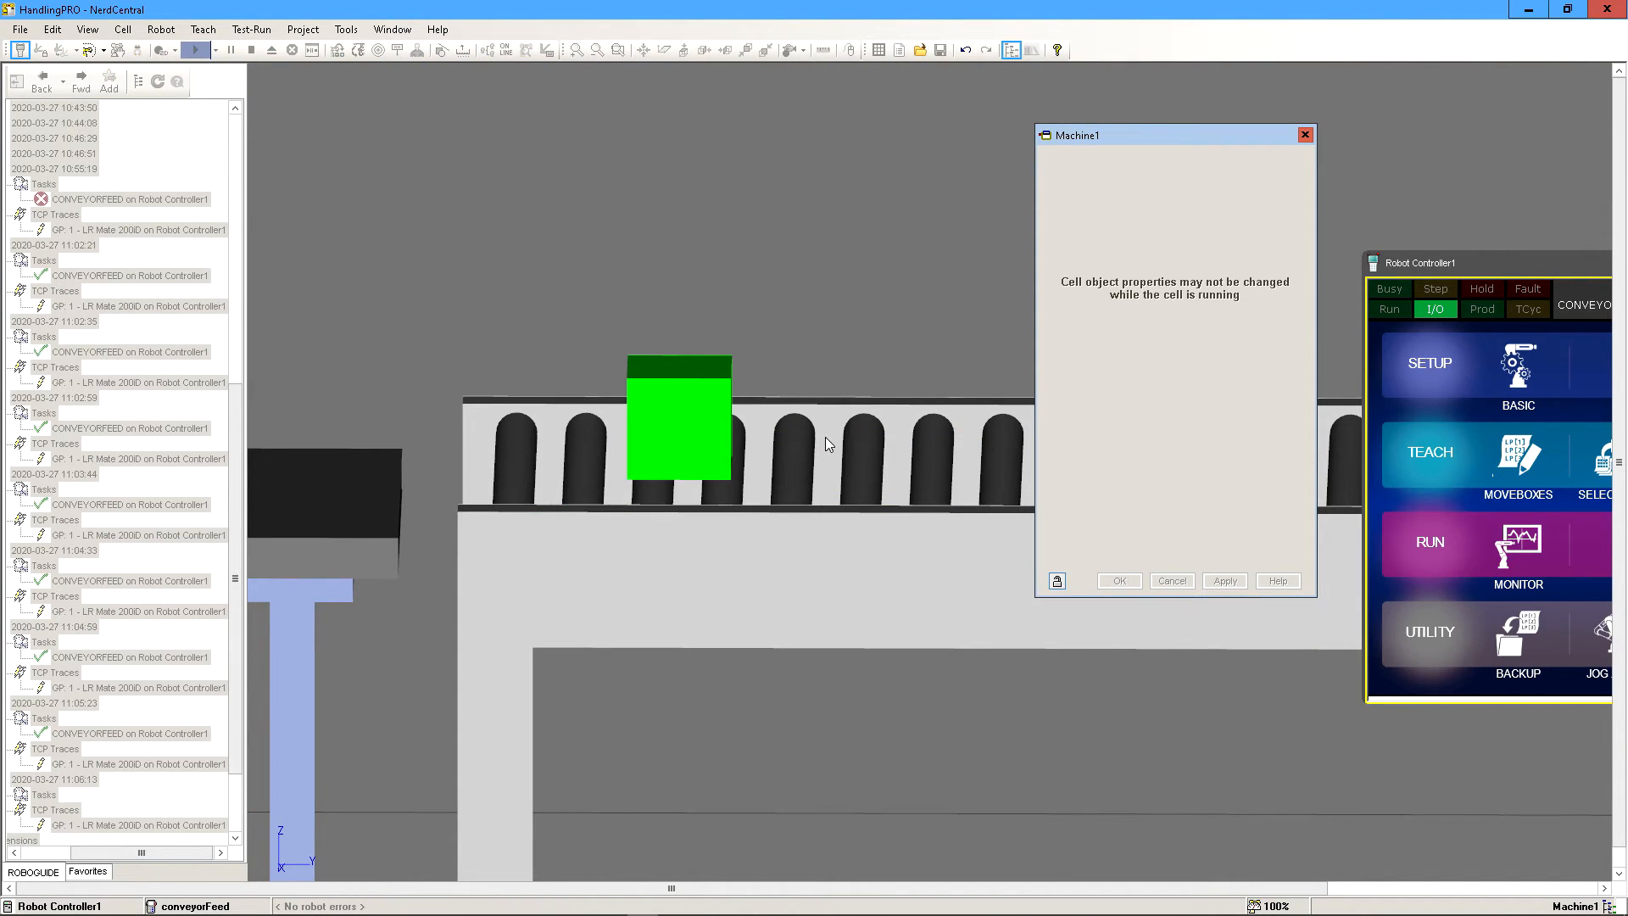
pyautogui.scroll(-2, 826, 436)
pyautogui.keyDown('ctrl'); pyautogui.moveTo(827, 350); pyautogui.dragTo(617, 405, button='right'); pyautogui.keyUp('ctrl')
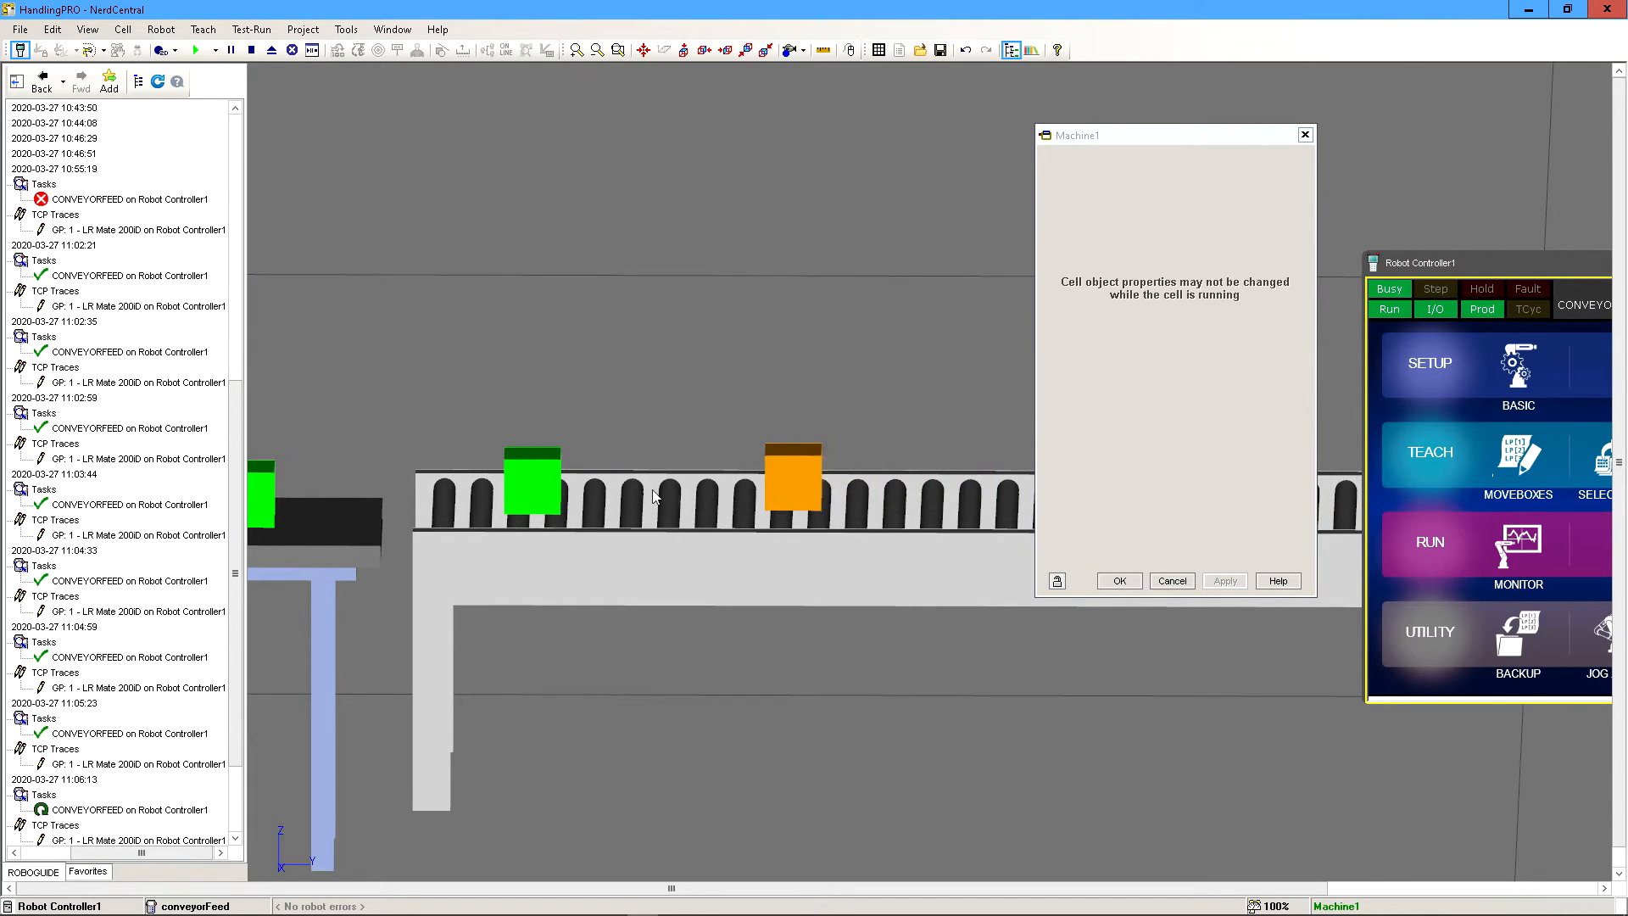
pyautogui.scroll(2, 533, 467)
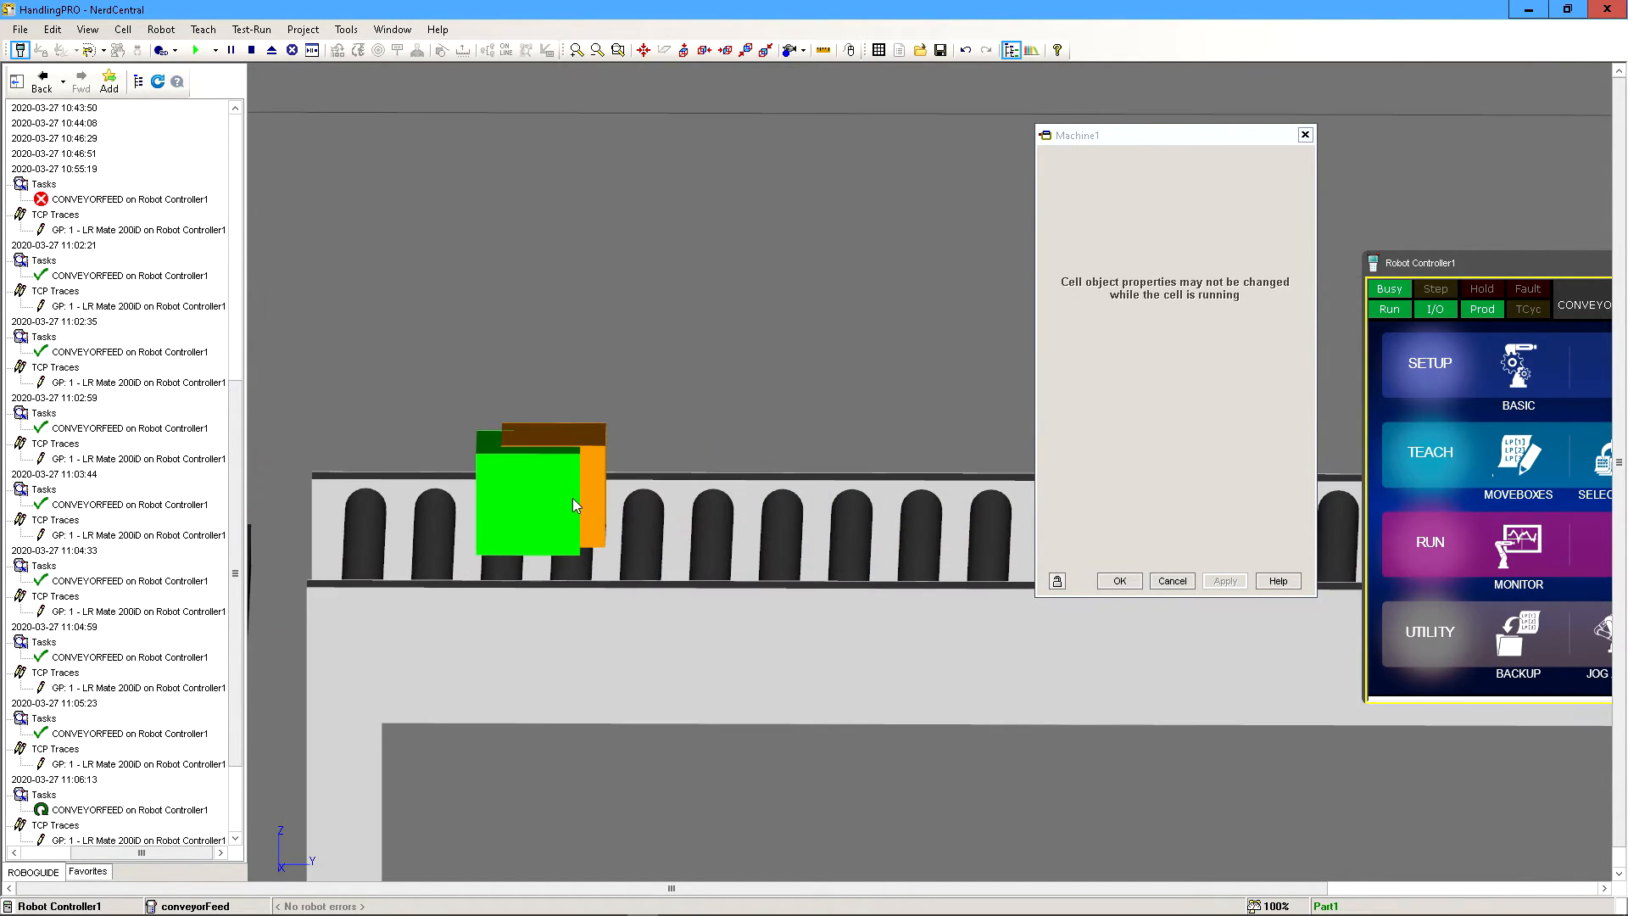
pyautogui.moveTo(662, 498); pyautogui.dragTo(664, 430, button='right')
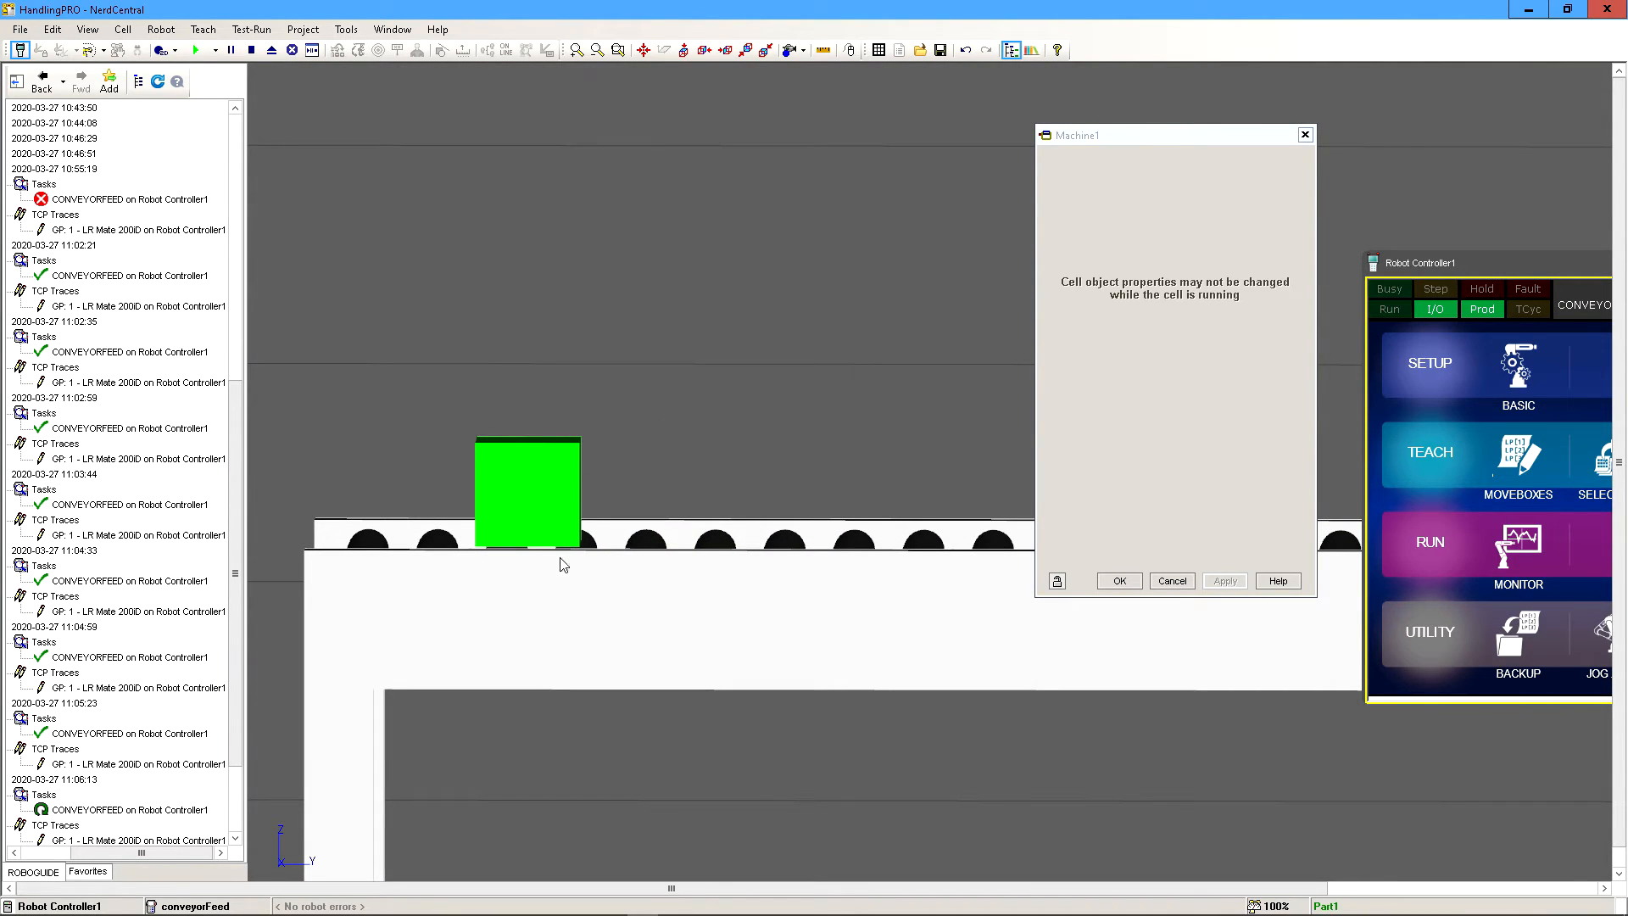
# - Try shifting Part1 along the conveyor to an X offset of about 61.8 mm and run the simulation
pyautogui.click(1204, 286)
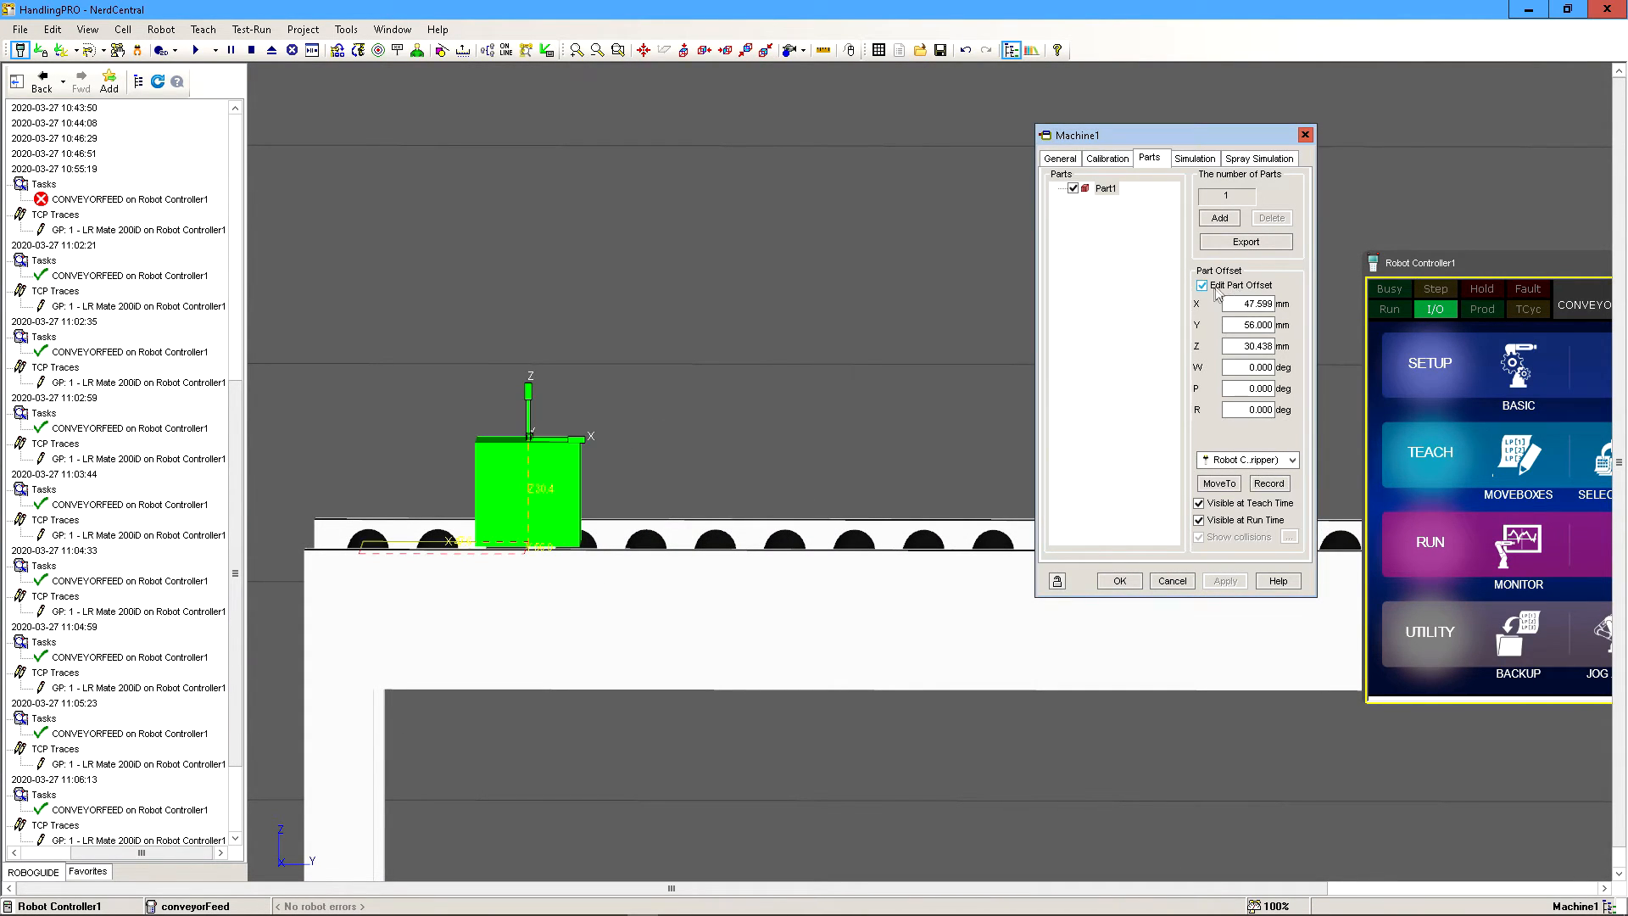
pyautogui.moveTo(558, 448); pyautogui.dragTo(624, 446)
pyautogui.click(194, 51)
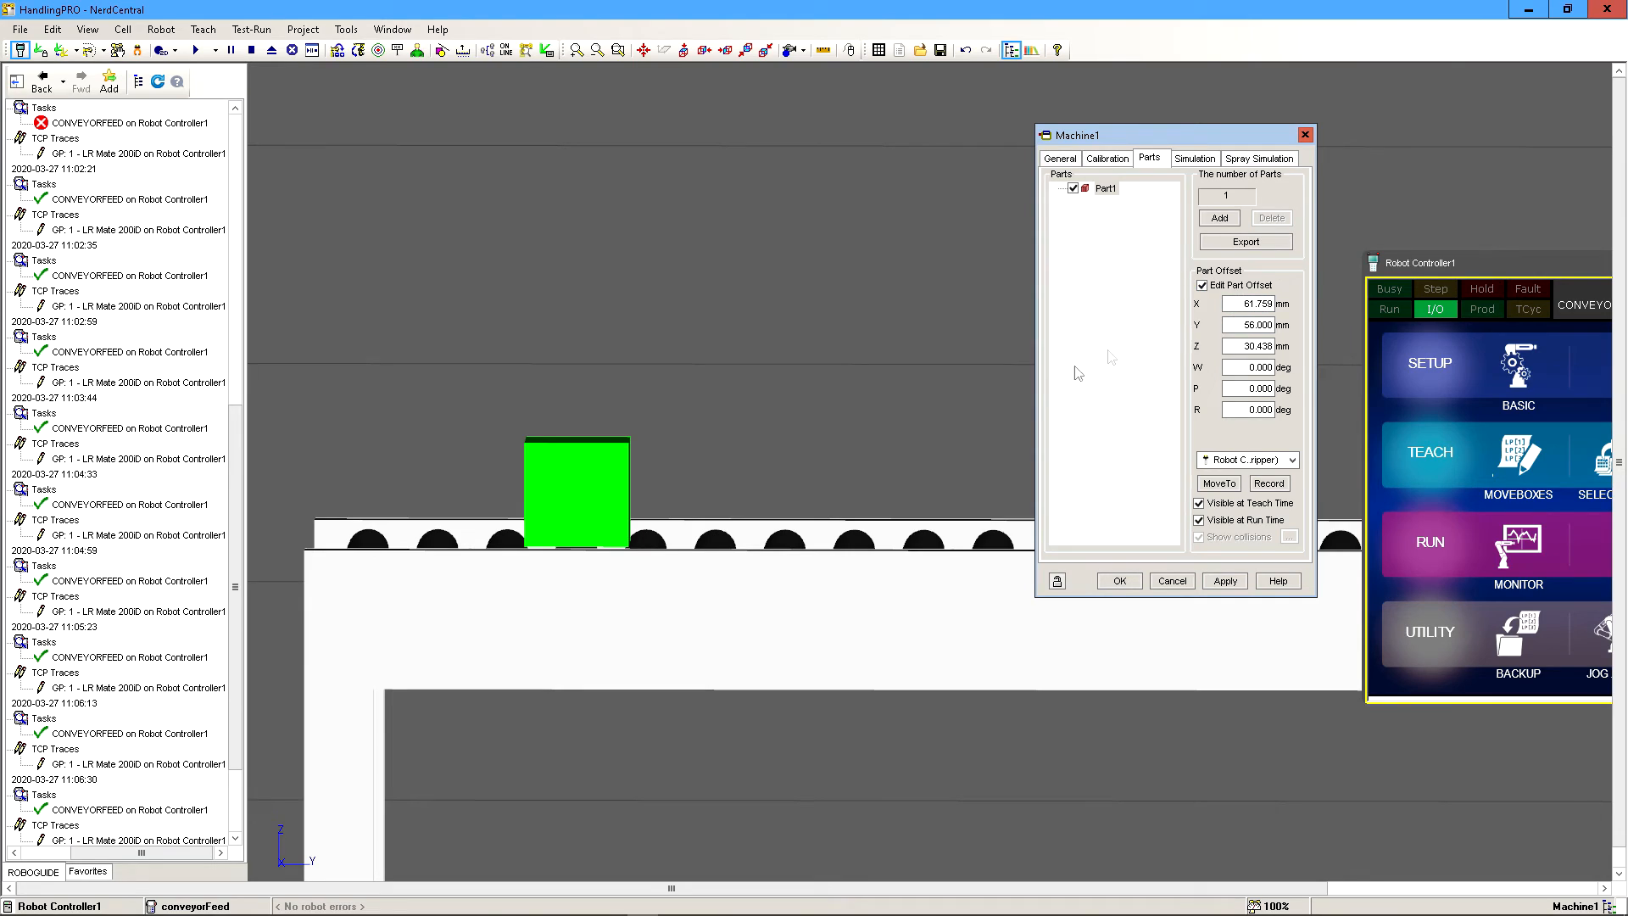
# - Shift Part1 along the conveyor to an X offset of about 56.4 mm, apply it and close the machine's properties
pyautogui.click(1235, 286)
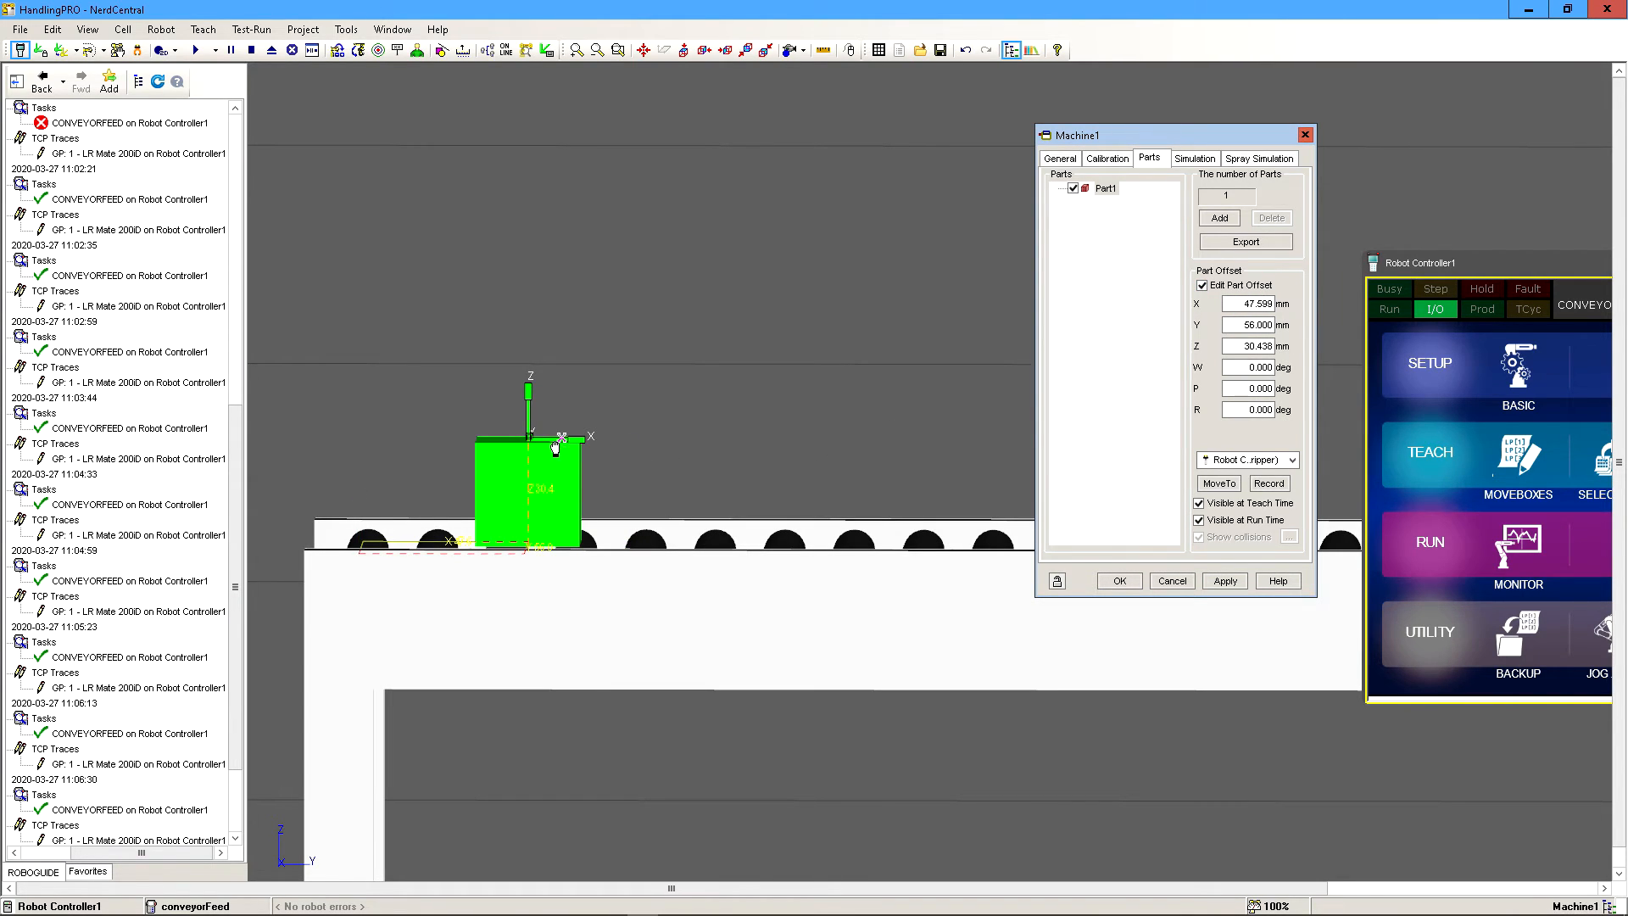
pyautogui.moveTo(552, 443); pyautogui.dragTo(588, 447)
pyautogui.click(1227, 585)
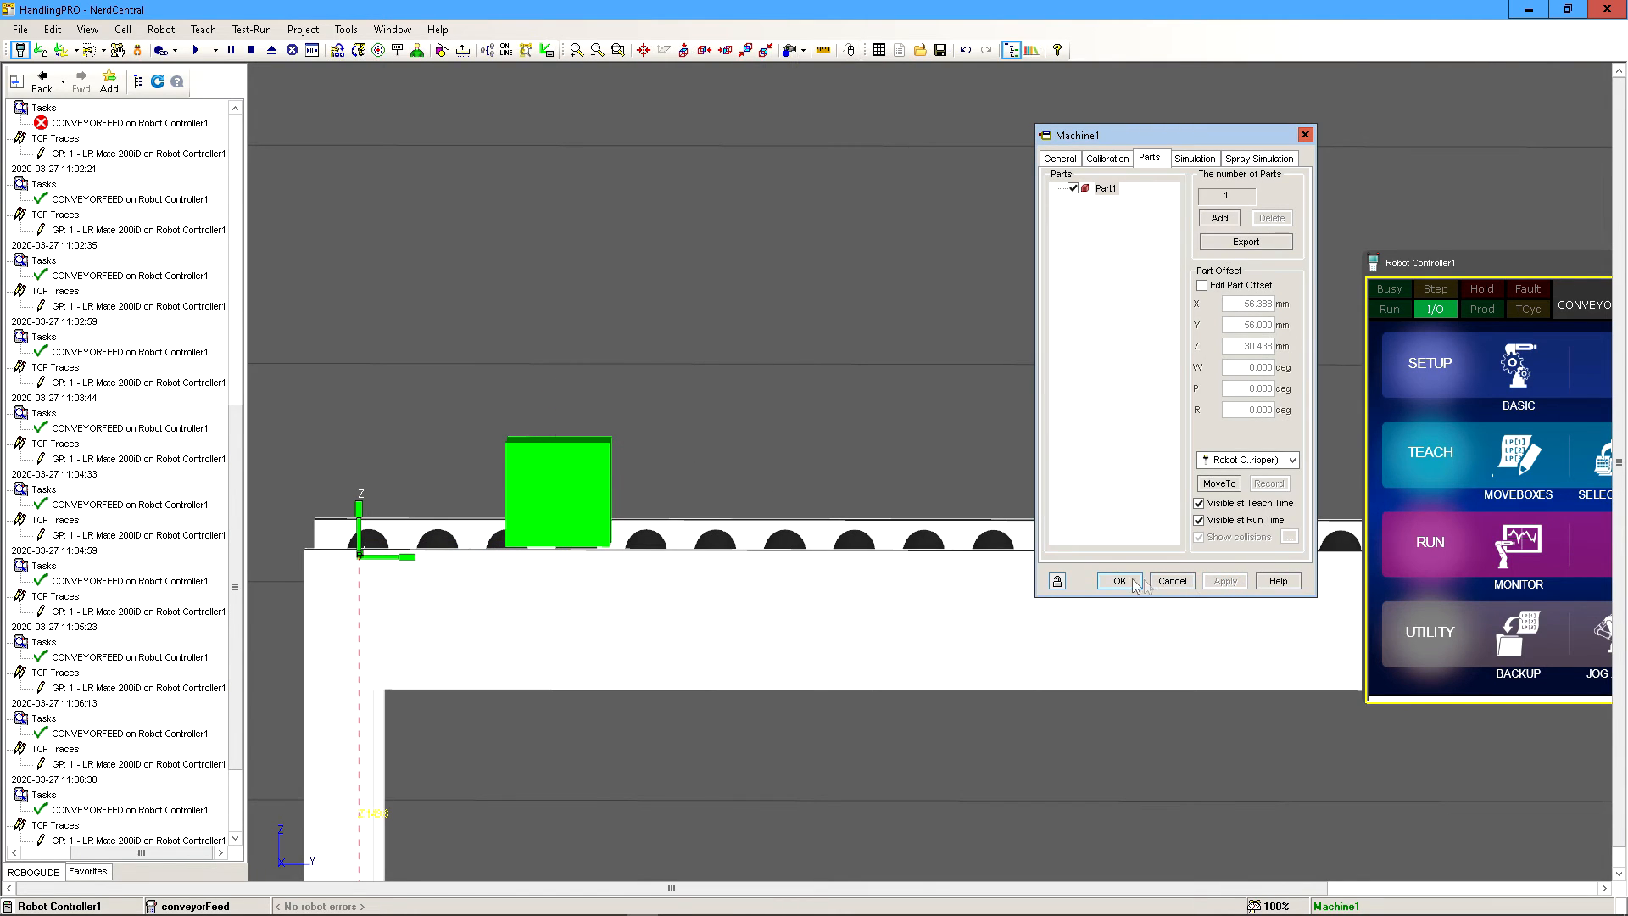
pyautogui.click(1131, 582)
# - Run the simulation and check the box link's alignment with Part1 from the side and the conveyor's far end
pyautogui.scroll(-6, 1070, 575)
pyautogui.click(195, 50)
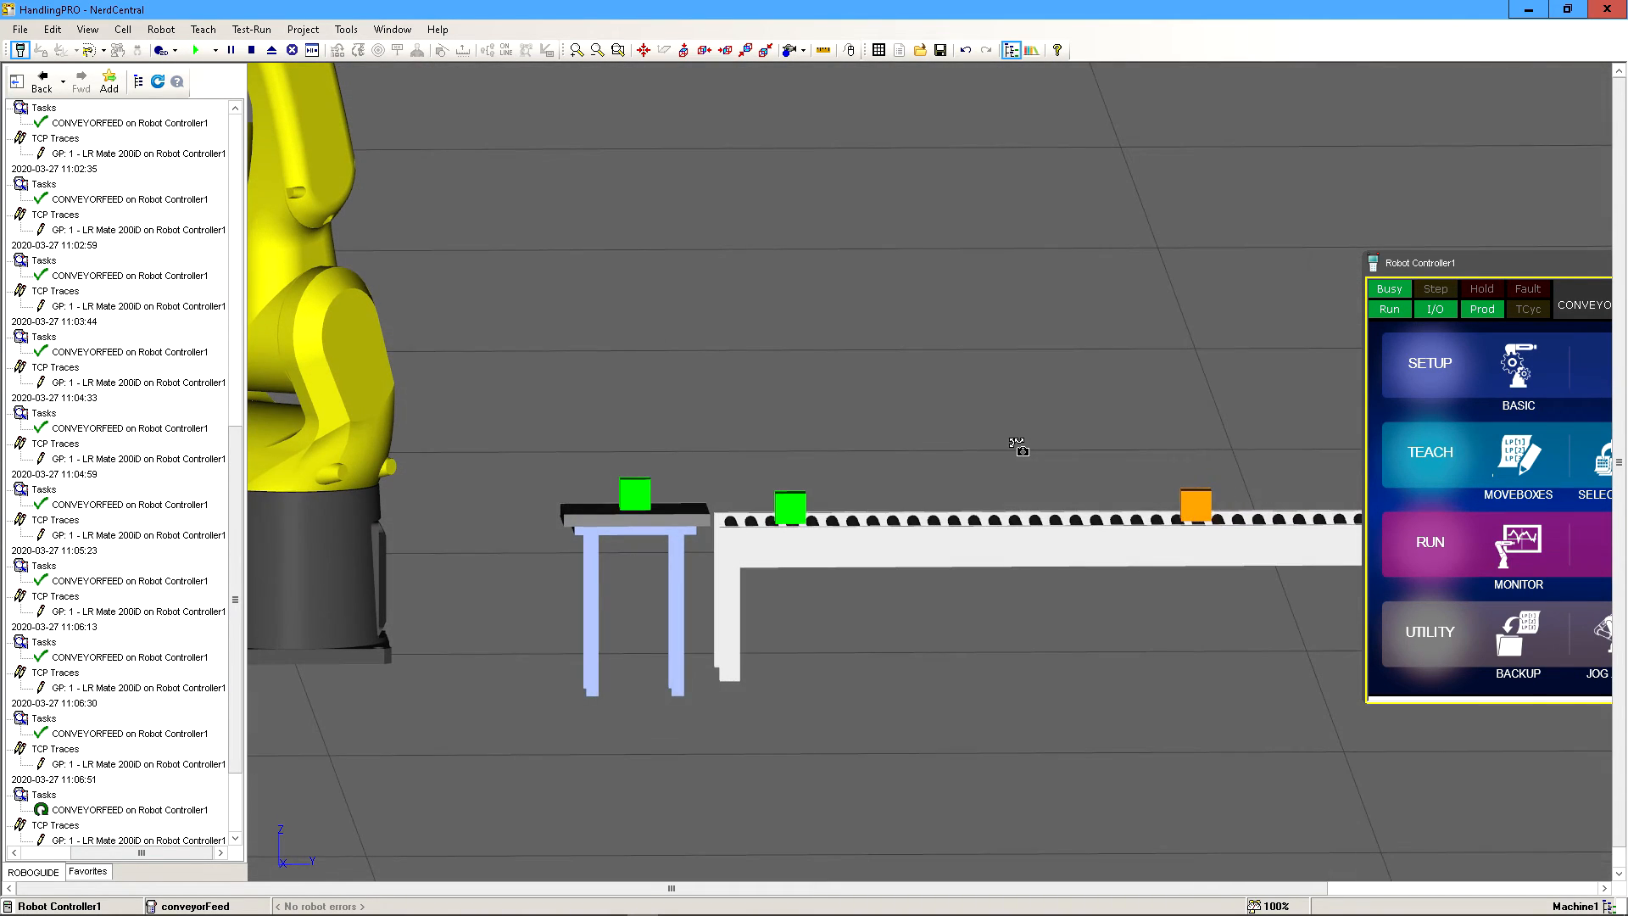
pyautogui.moveTo(1017, 446); pyautogui.dragTo(1009, 439, button='right')
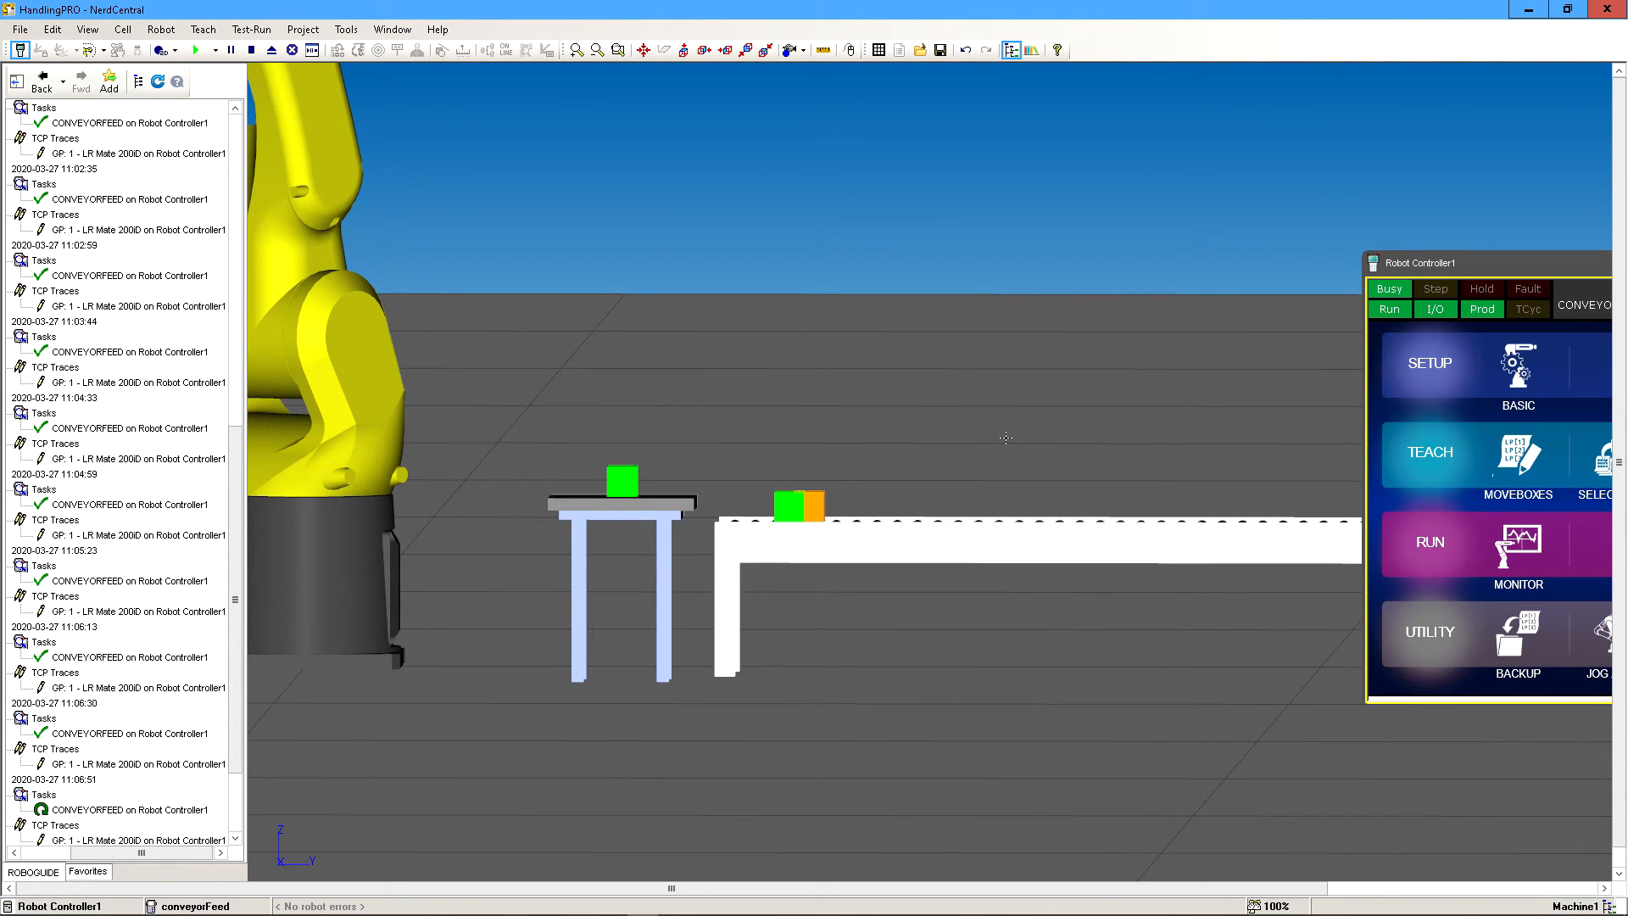
pyautogui.moveTo(1006, 438); pyautogui.dragTo(586, 469, button='right')
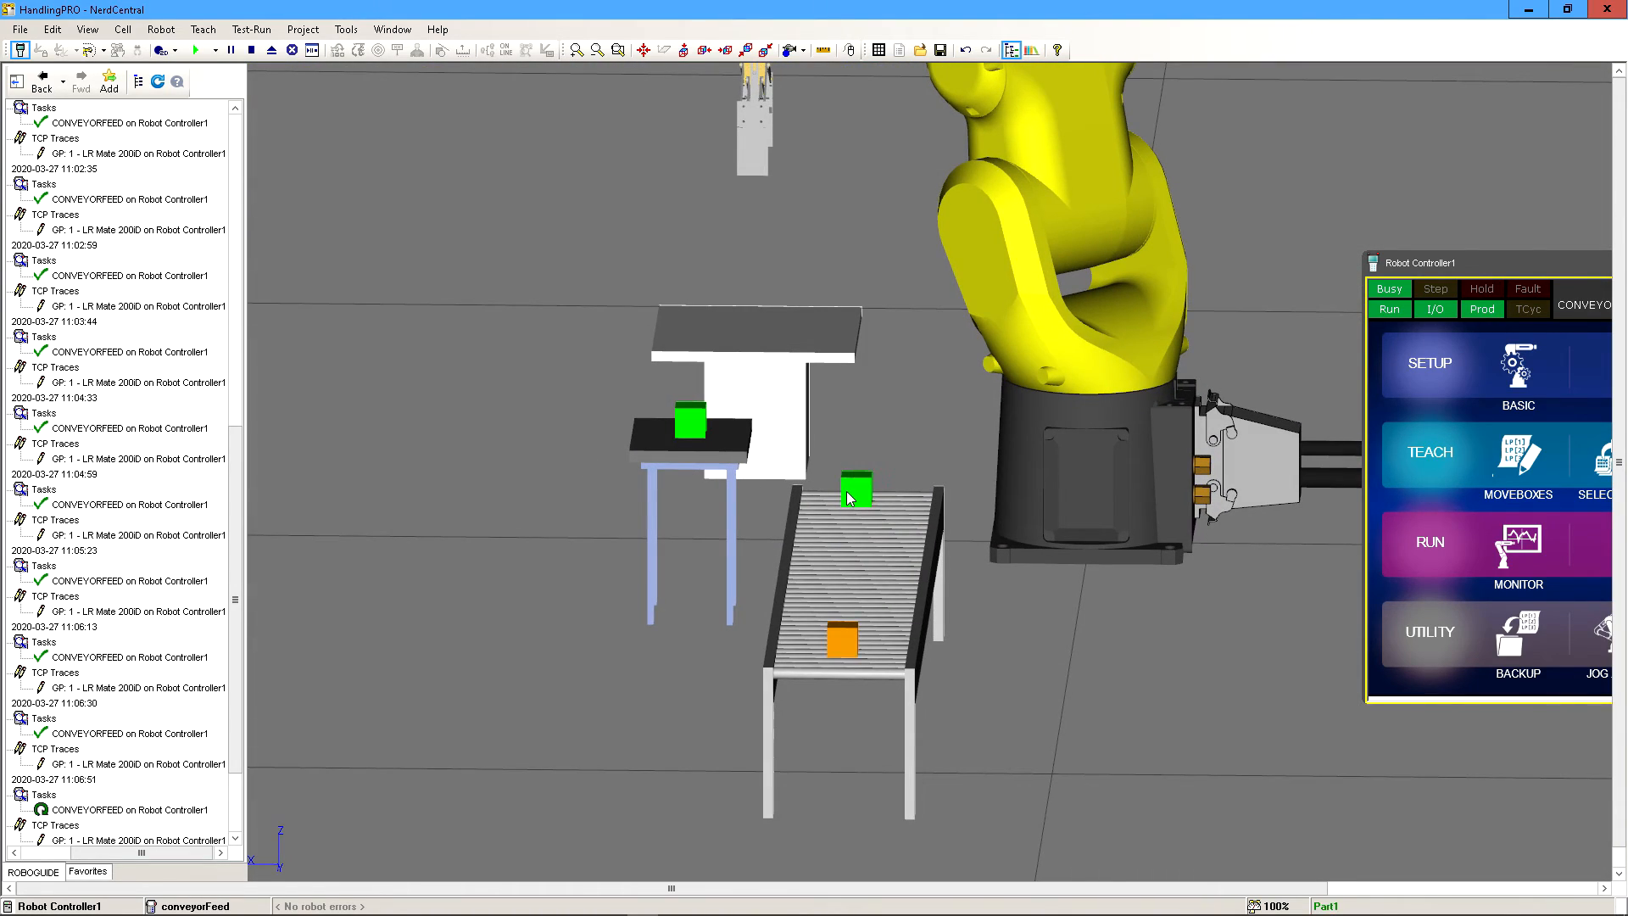
# - Shift Part1 across the conveyor to a Y offset of about 63.5 mm, apply it and close the machine's properties
pyautogui.doubleClick(888, 515)
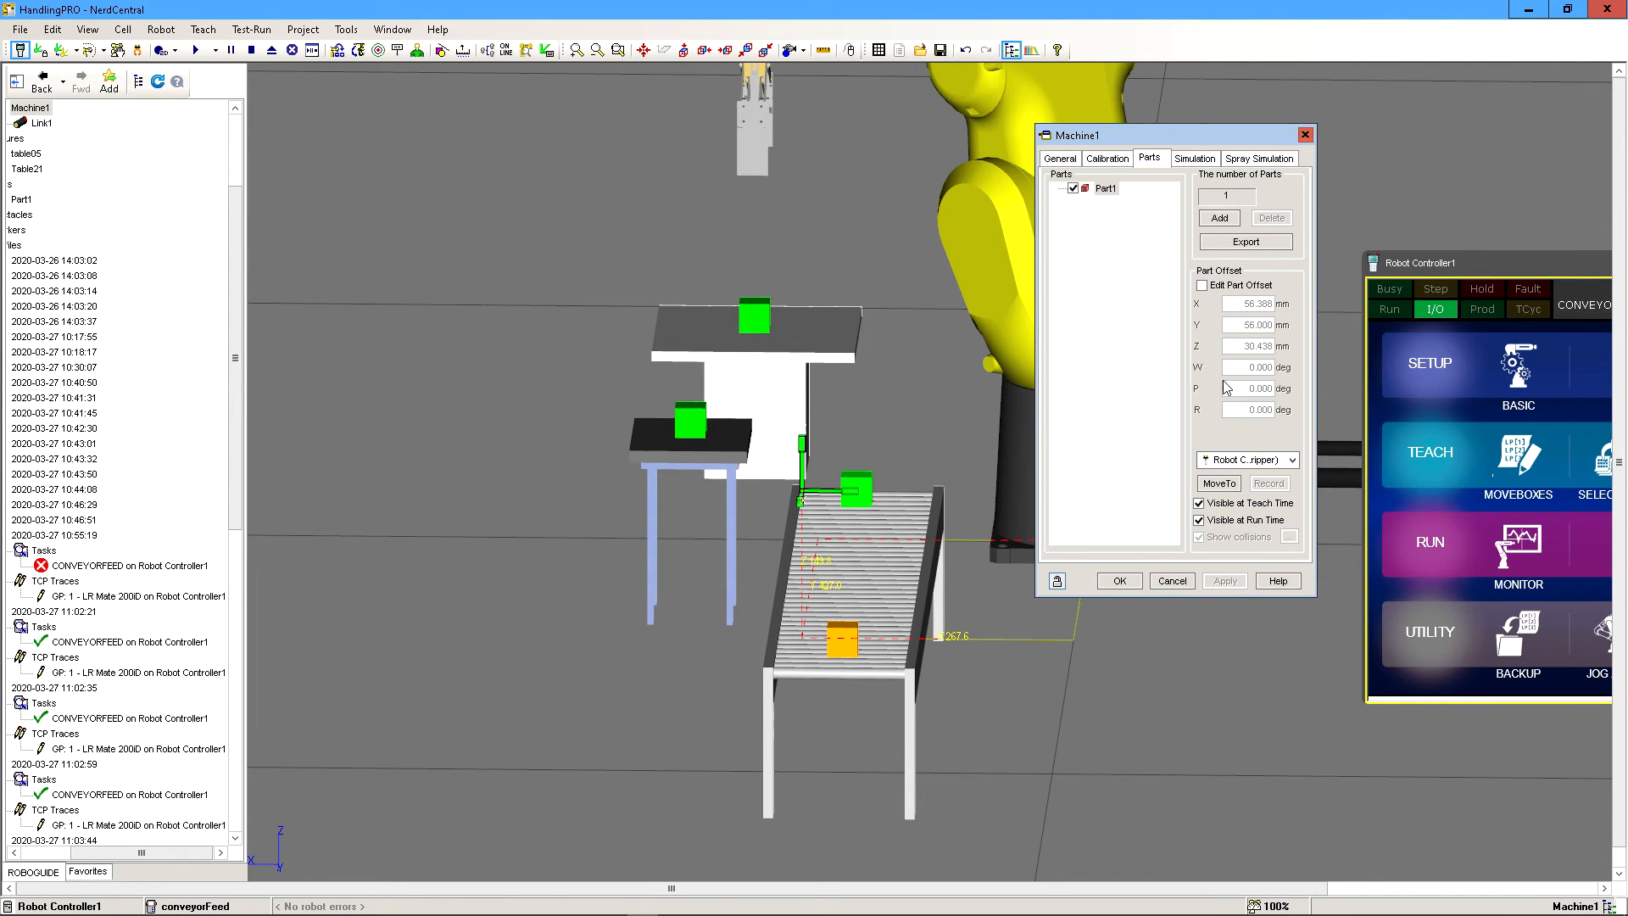
pyautogui.click(1201, 285)
pyautogui.moveTo(882, 482); pyautogui.dragTo(890, 482)
pyautogui.click(1222, 580)
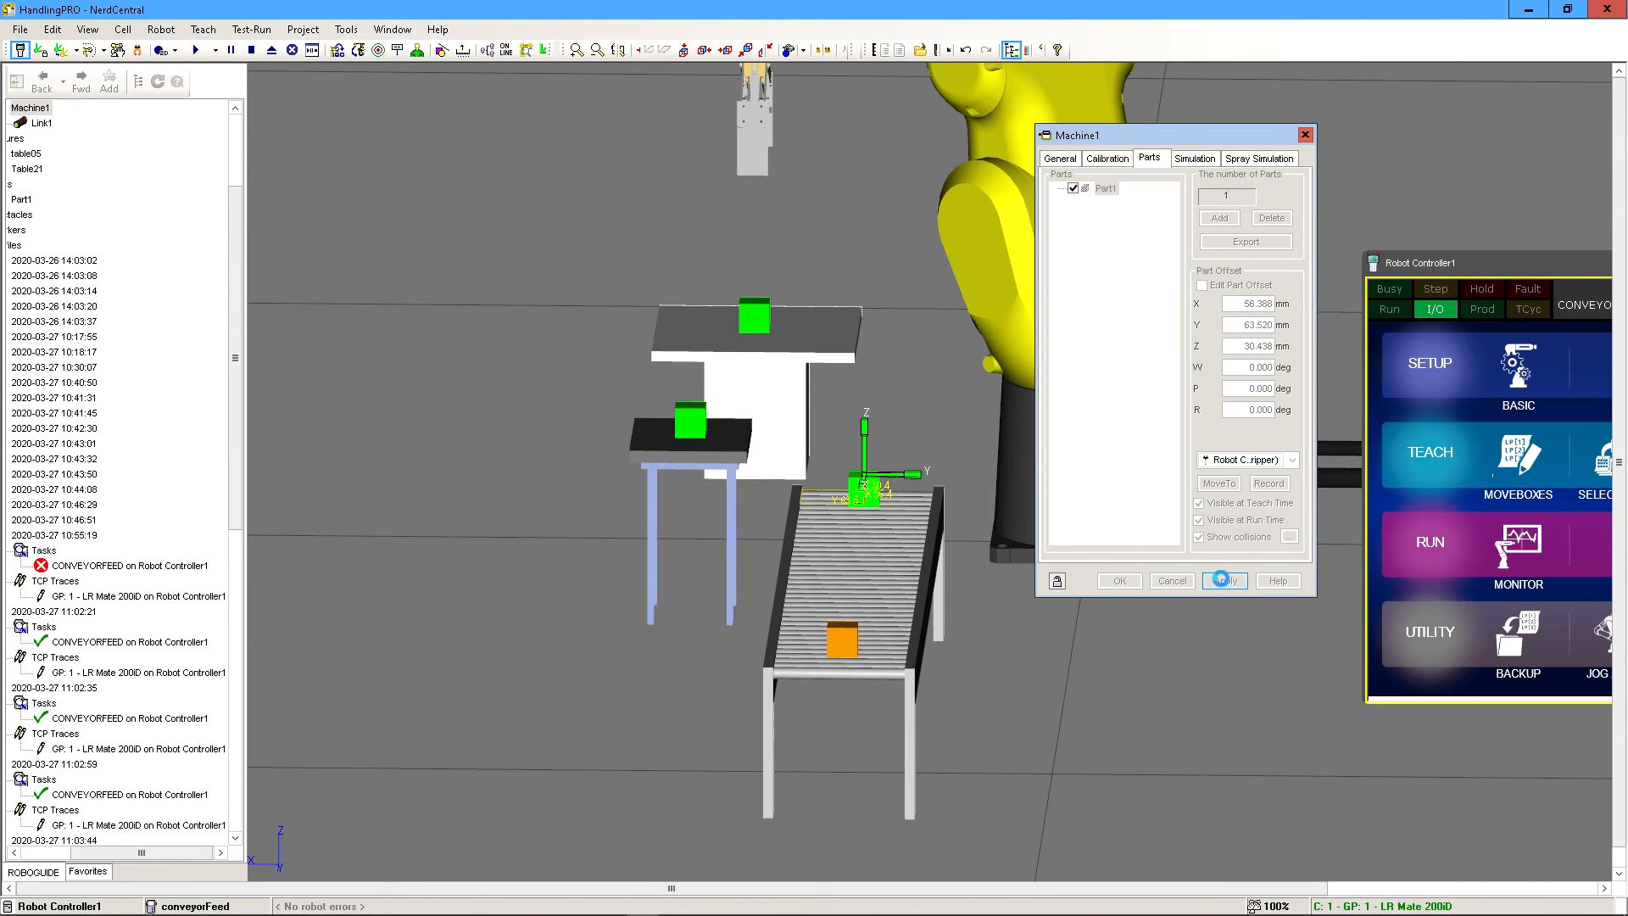
pyautogui.click(1107, 579)
# - Run the simulation with the new part position, inspect the box link's arrival at Part1 up close, and stop the run
pyautogui.moveTo(1101, 574); pyautogui.dragTo(1050, 509, button='right')
pyautogui.scroll(-3, 1142, 564)
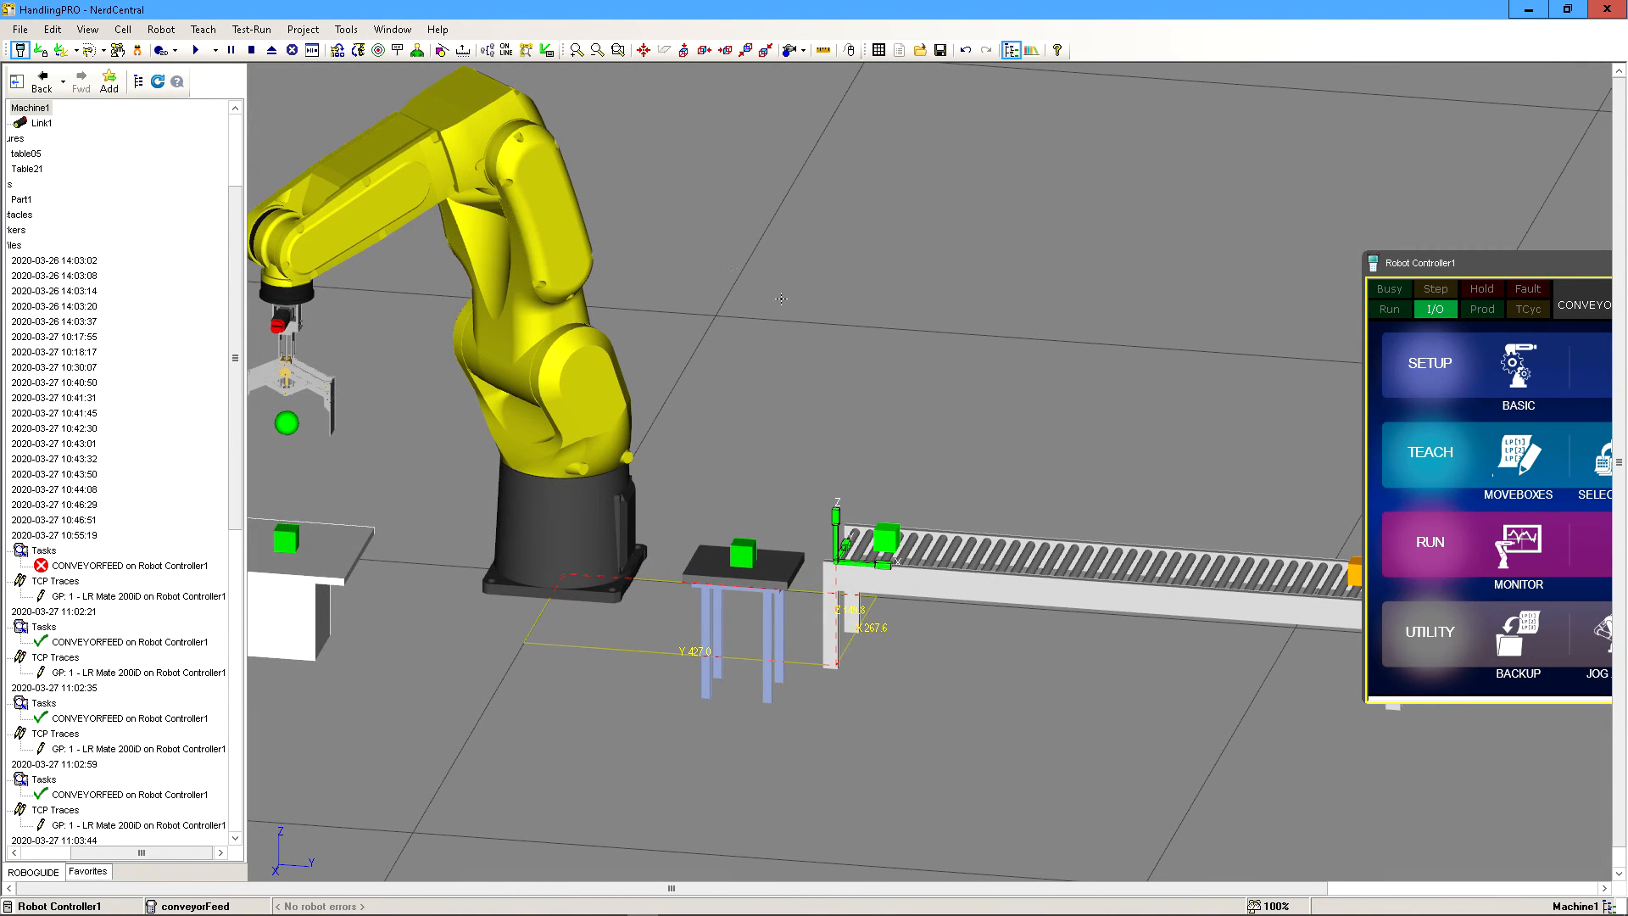
pyautogui.click(198, 52)
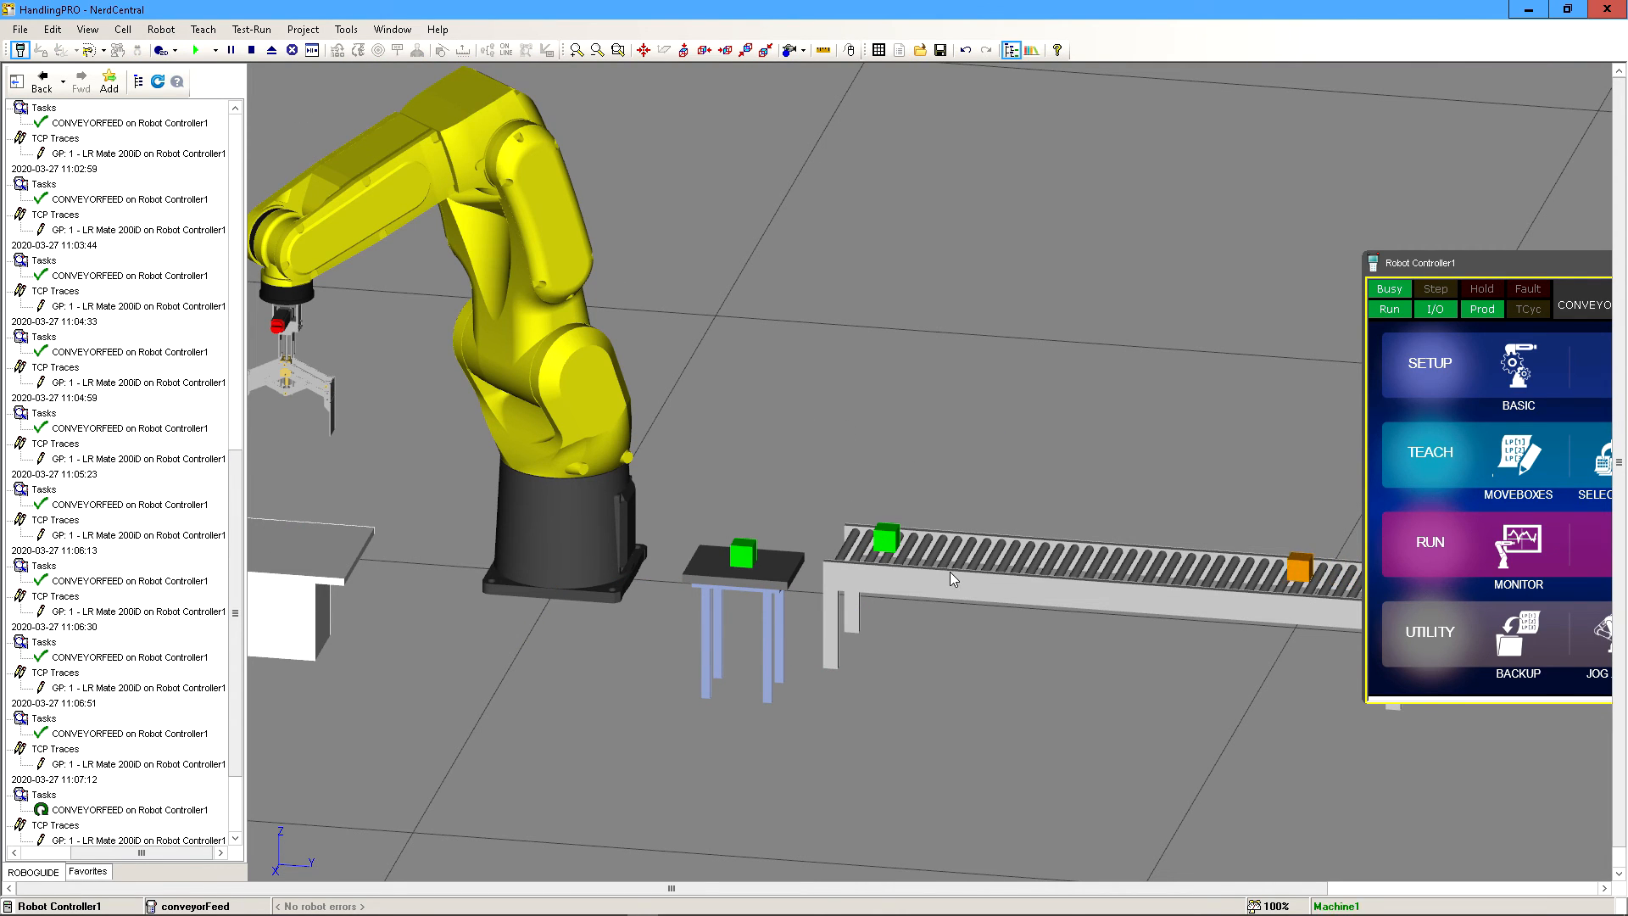
pyautogui.scroll(5, 933, 543)
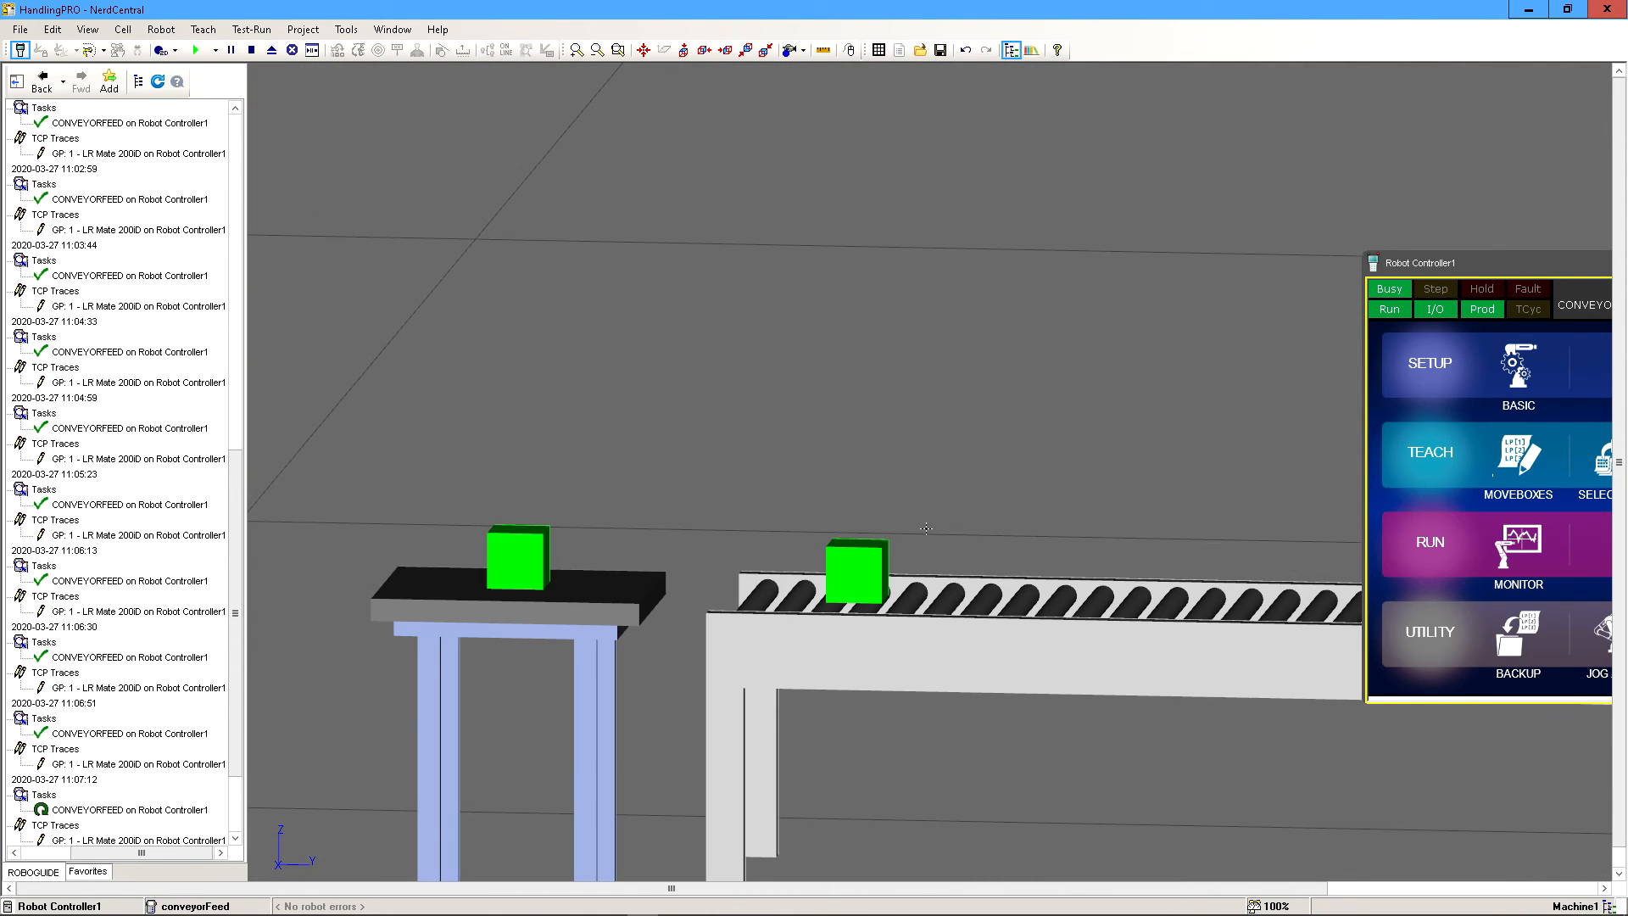
pyautogui.moveTo(950, 527); pyautogui.dragTo(767, 553, button='right')
pyautogui.keyDown('ctrl'); pyautogui.moveTo(1101, 500); pyautogui.dragTo(1018, 499, button='right'); pyautogui.keyUp('ctrl')
pyautogui.scroll(-5, 1004, 509)
pyautogui.click(251, 50)
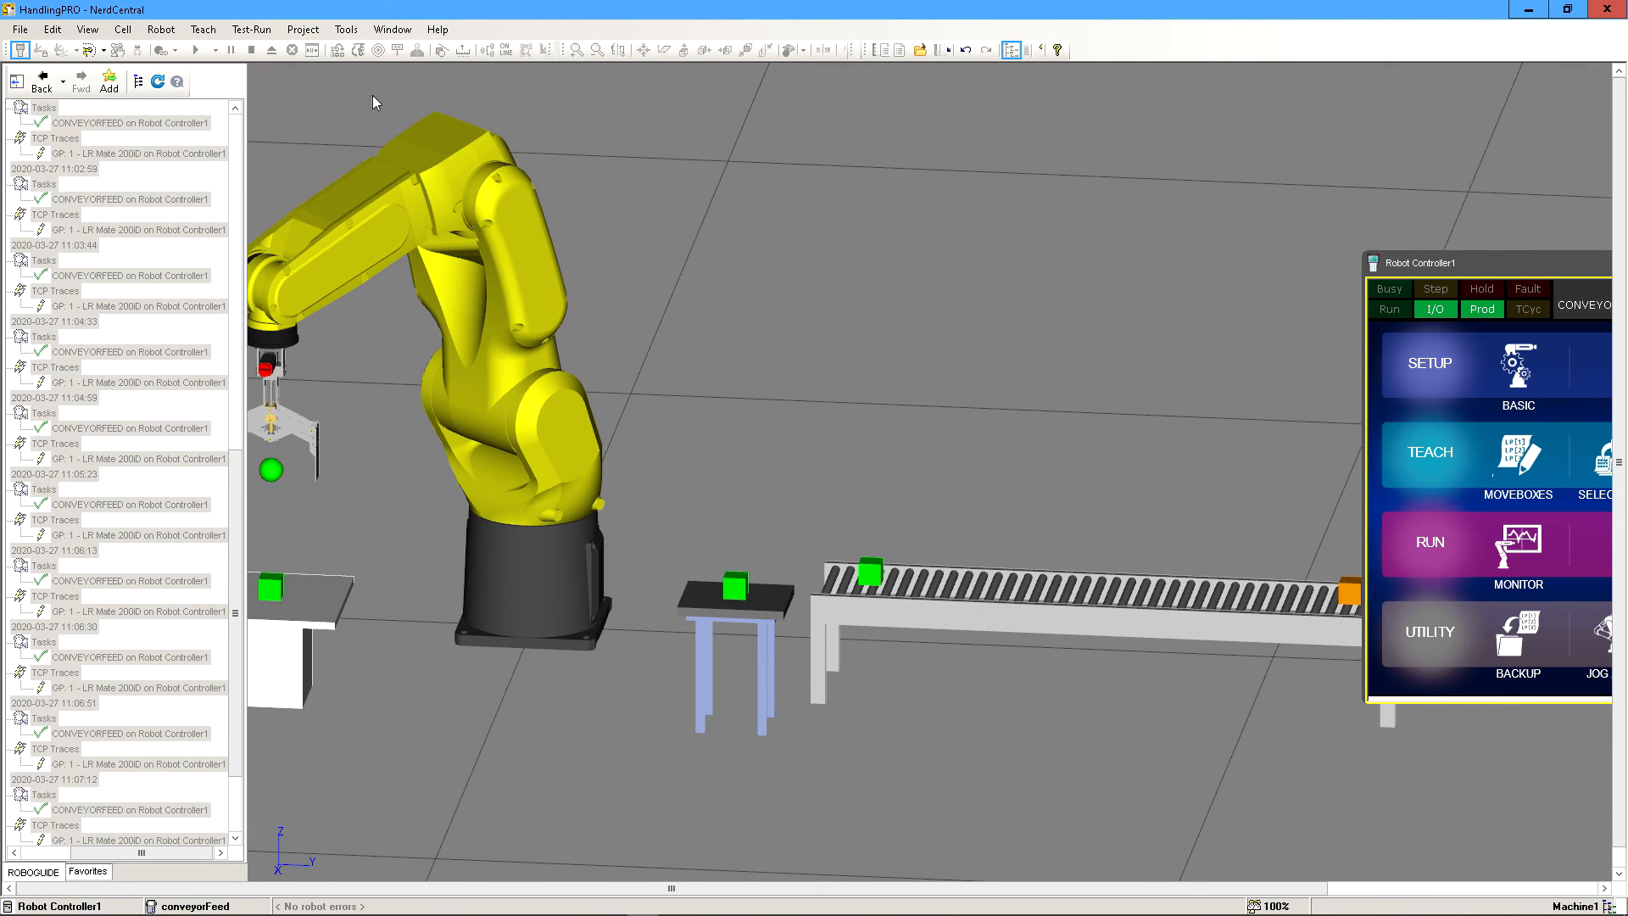
pyautogui.scroll(-4, 862, 586)
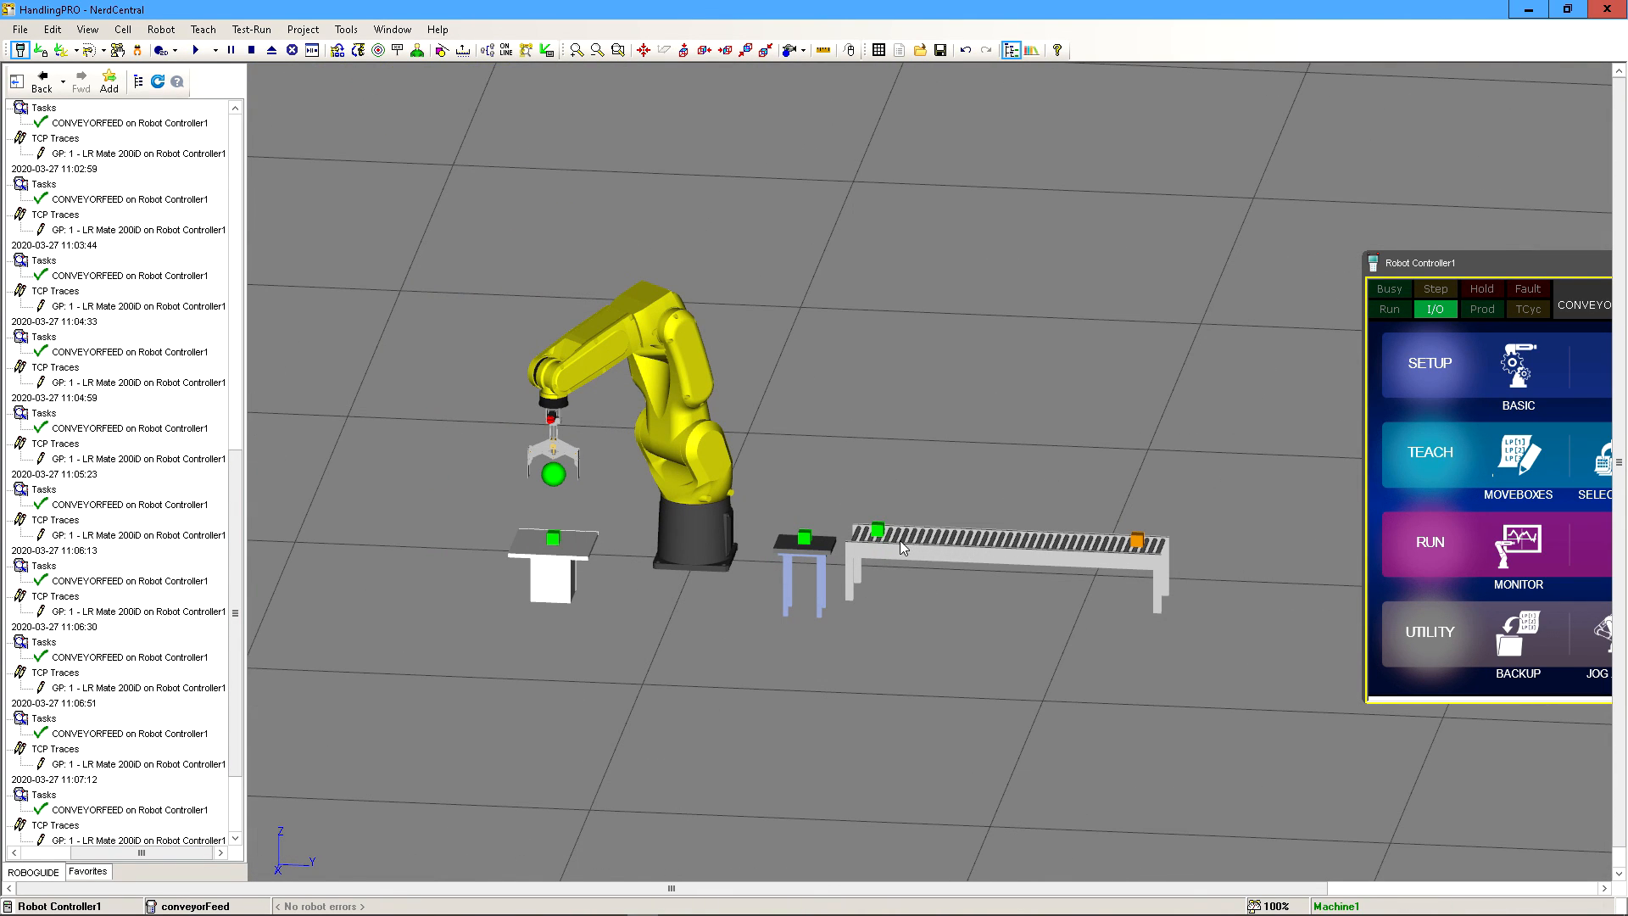